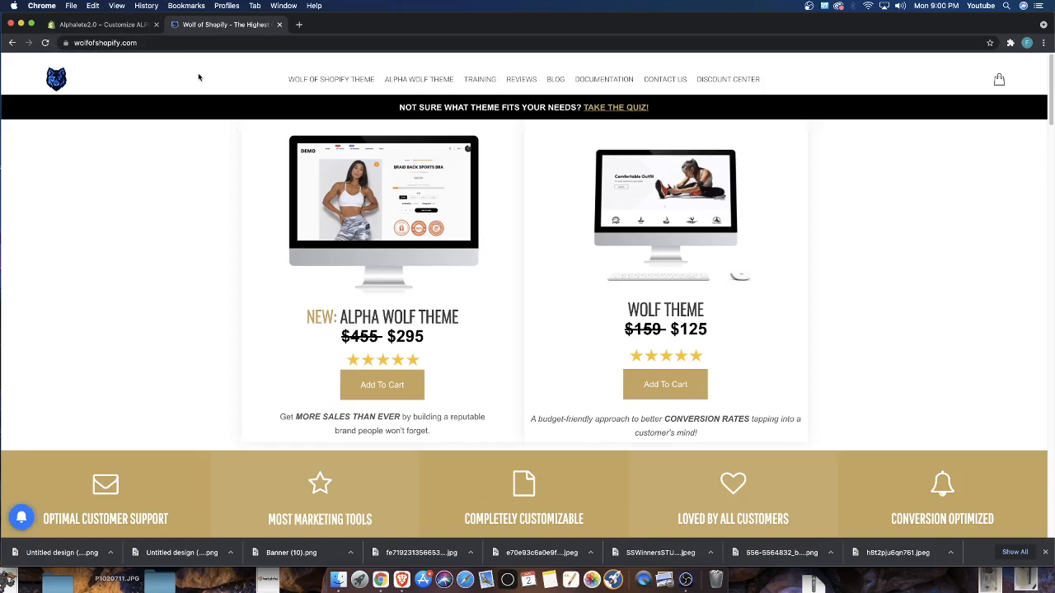
Switch to the Alphalete2.0 theme editor and review the home page preview from the slideshow down to the collection images
click(135, 27)
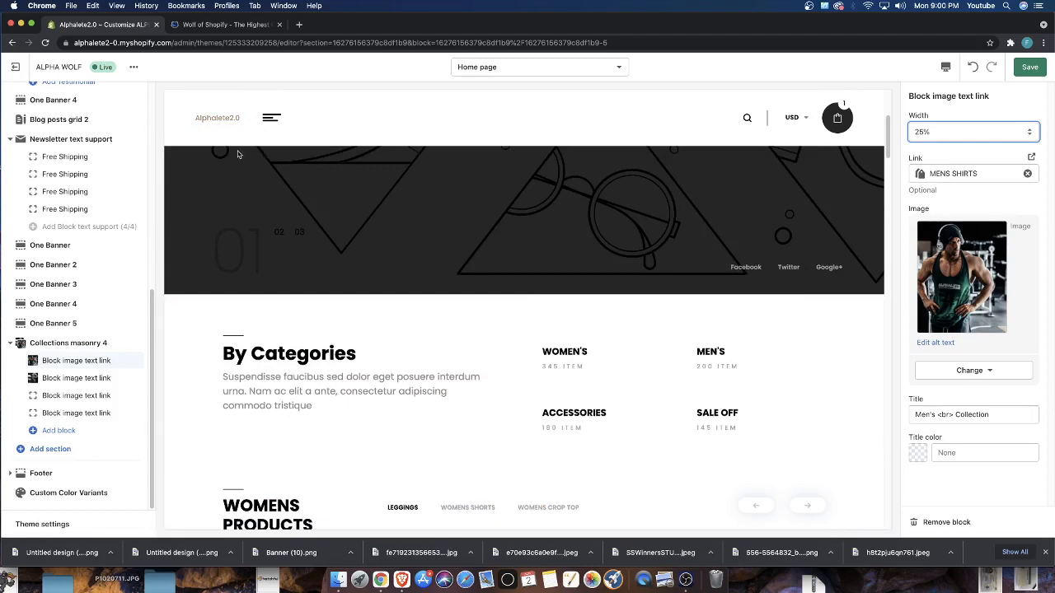
scroll(418, 298, down, 15)
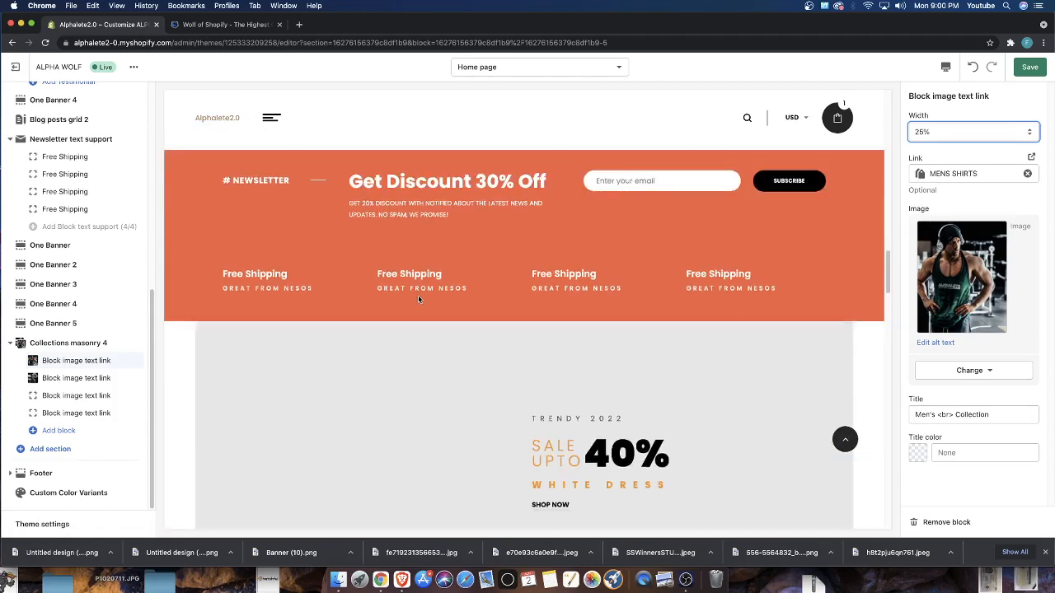
scroll(418, 298, up, 3)
scroll(517, 329, down, 15)
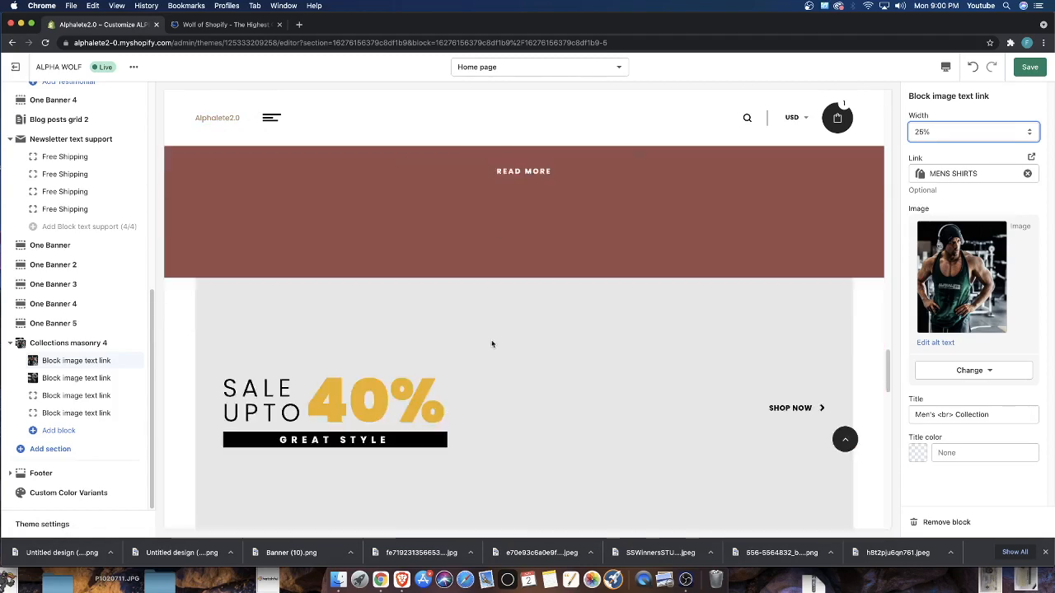
scroll(797, 331, up, 3)
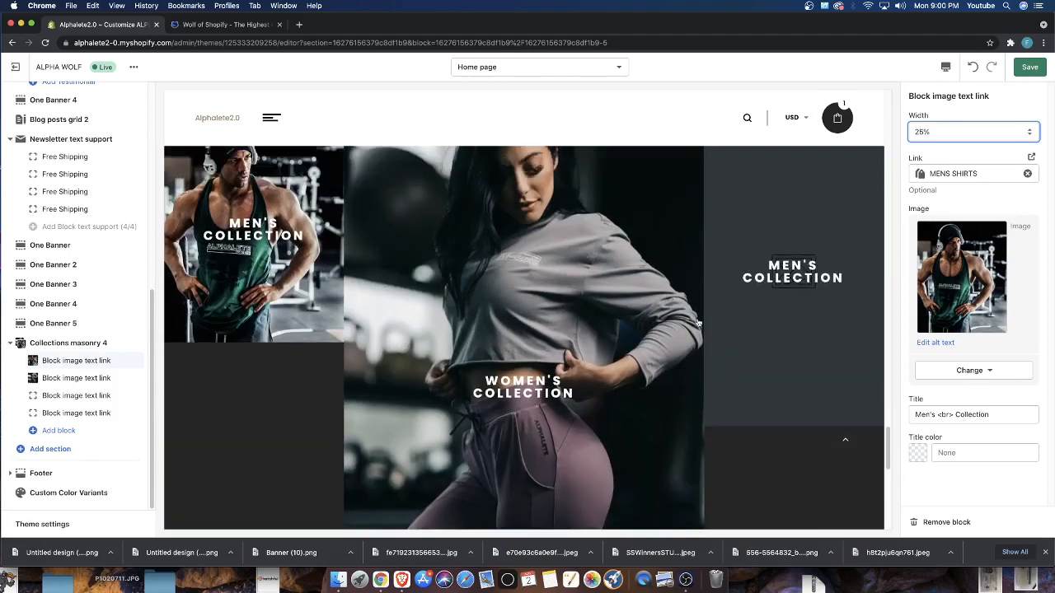
scroll(566, 316, down, 3)
scroll(566, 316, up, 12)
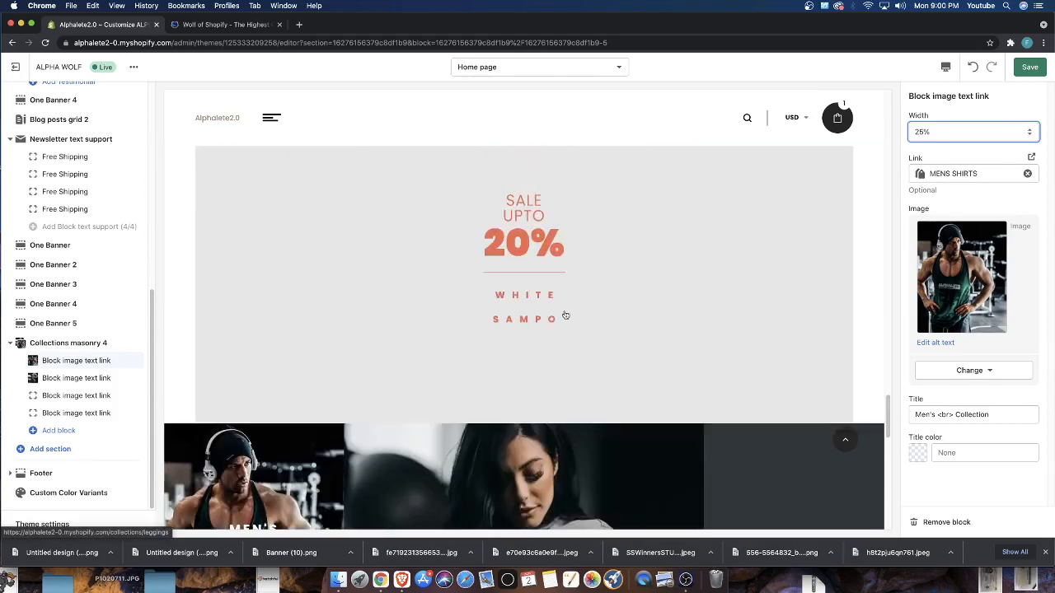
scroll(476, 308, down, 3)
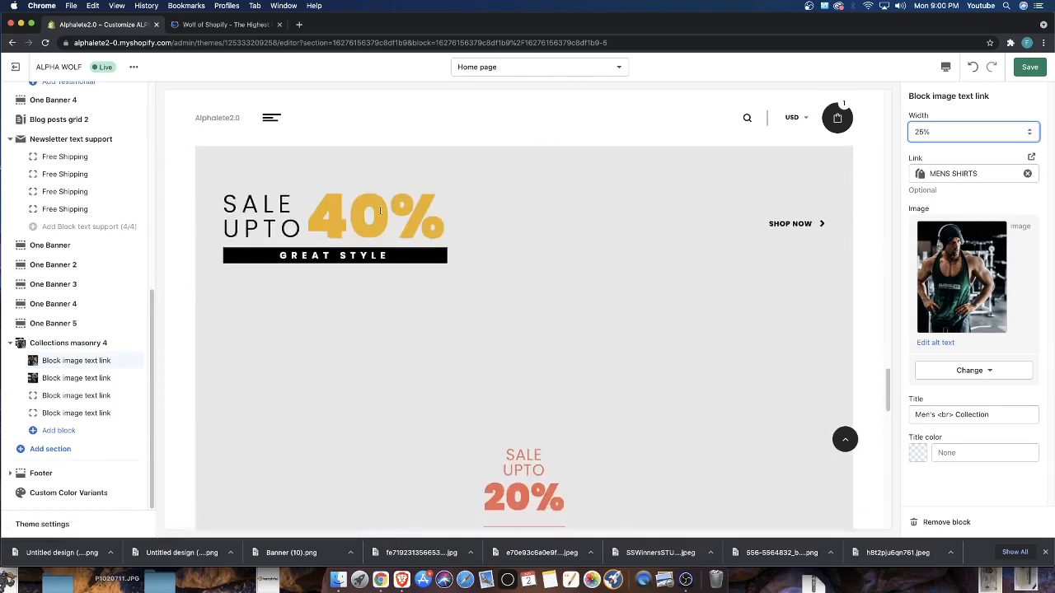
right_click(183, 262)
click(586, 228)
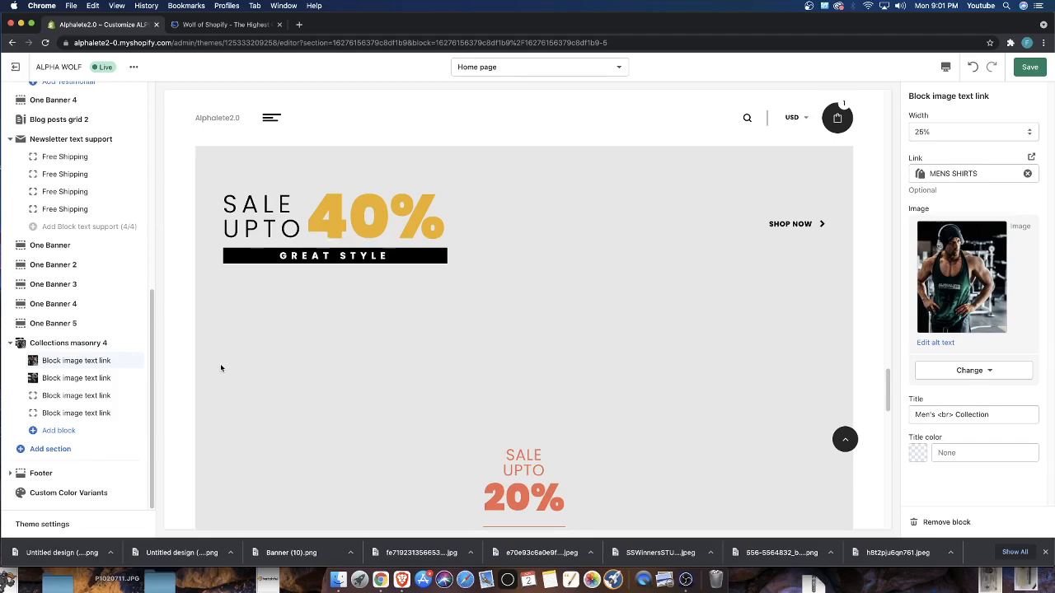
Examine the placeholder banners, the Inspiration 2018 section and the Collections masonry images in the home page preview
scroll(221, 368, down, 8)
scroll(303, 361, up, 3)
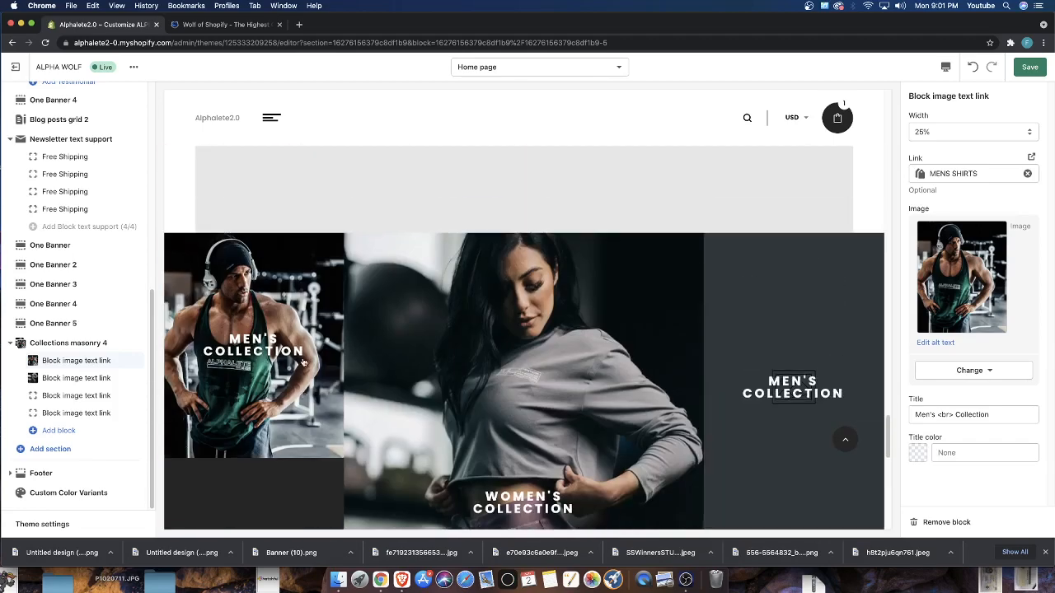
scroll(303, 357, up, 6)
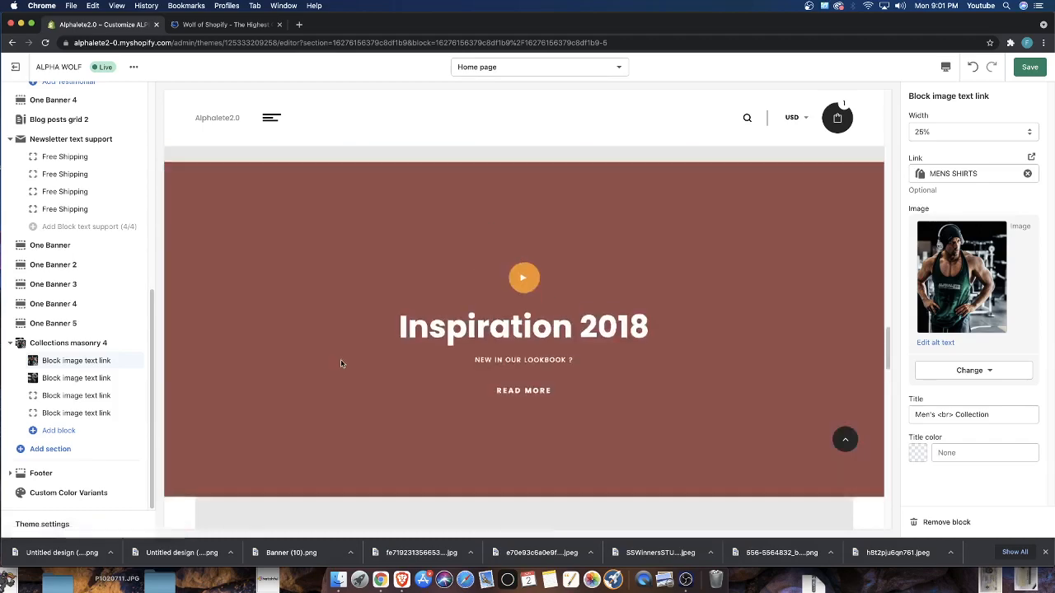
scroll(346, 364, up, 4)
scroll(437, 391, down, 4)
scroll(395, 349, down, 1)
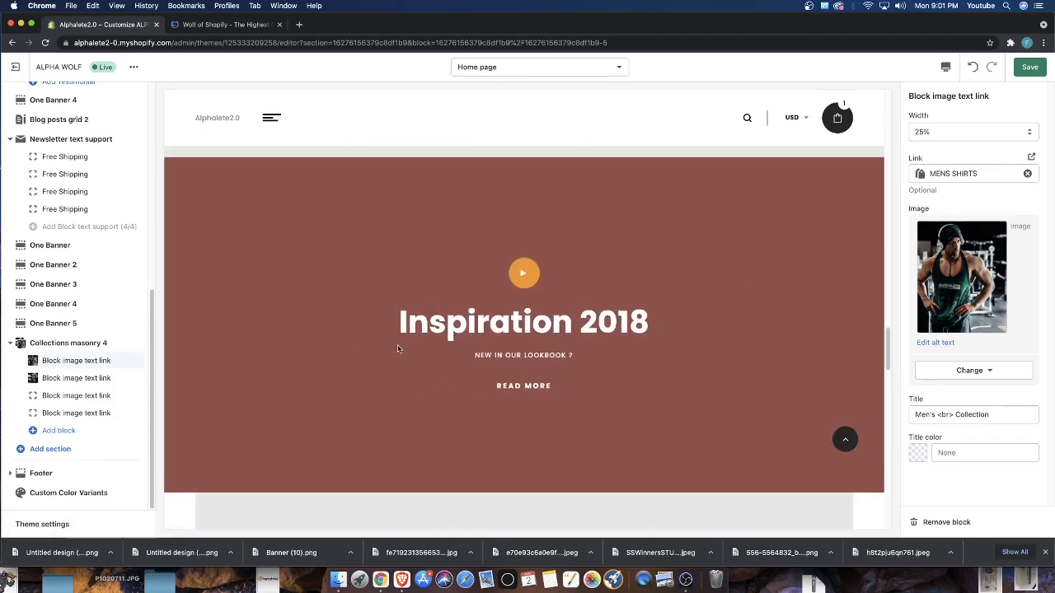
scroll(397, 349, up, 15)
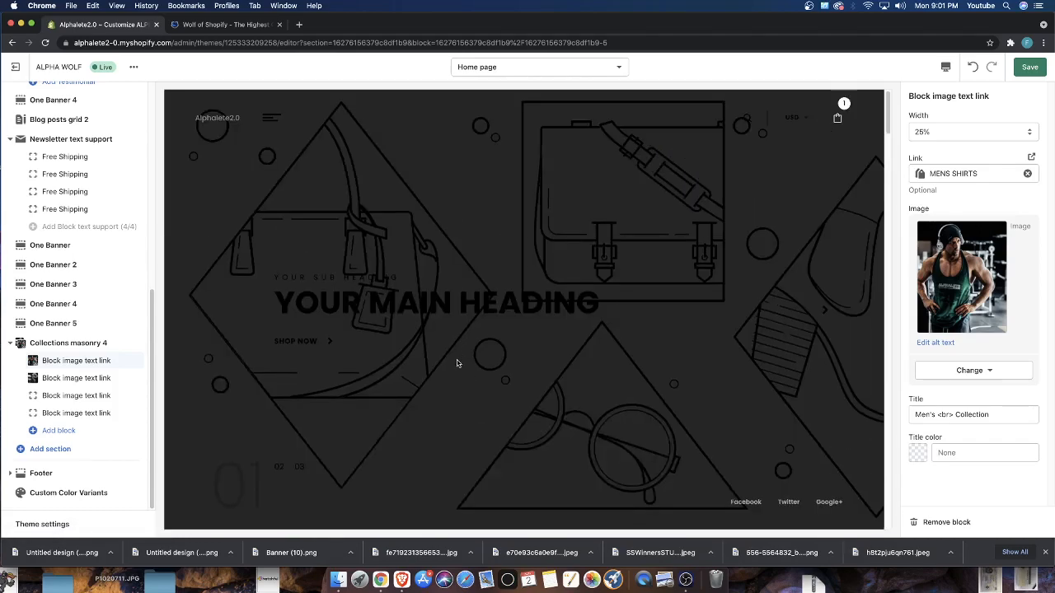
scroll(365, 330, down, 8)
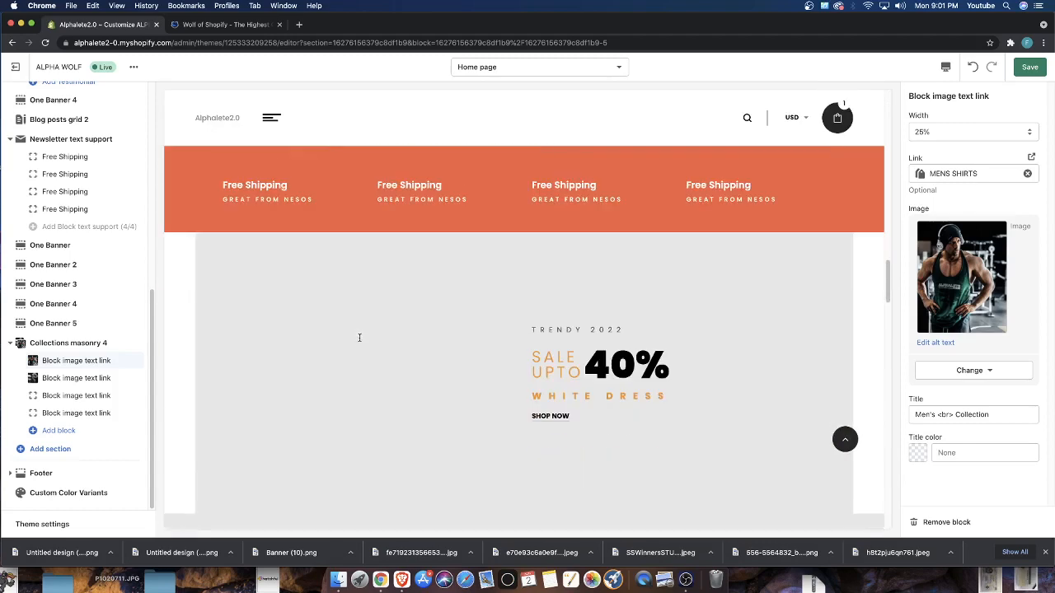
scroll(359, 340, down, 3)
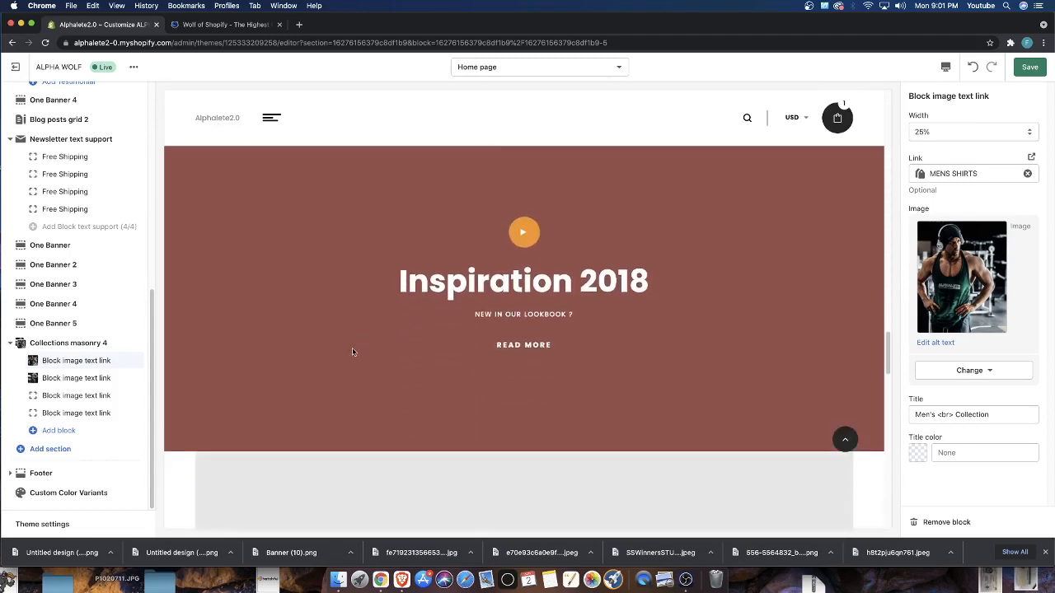
scroll(354, 323, up, 1)
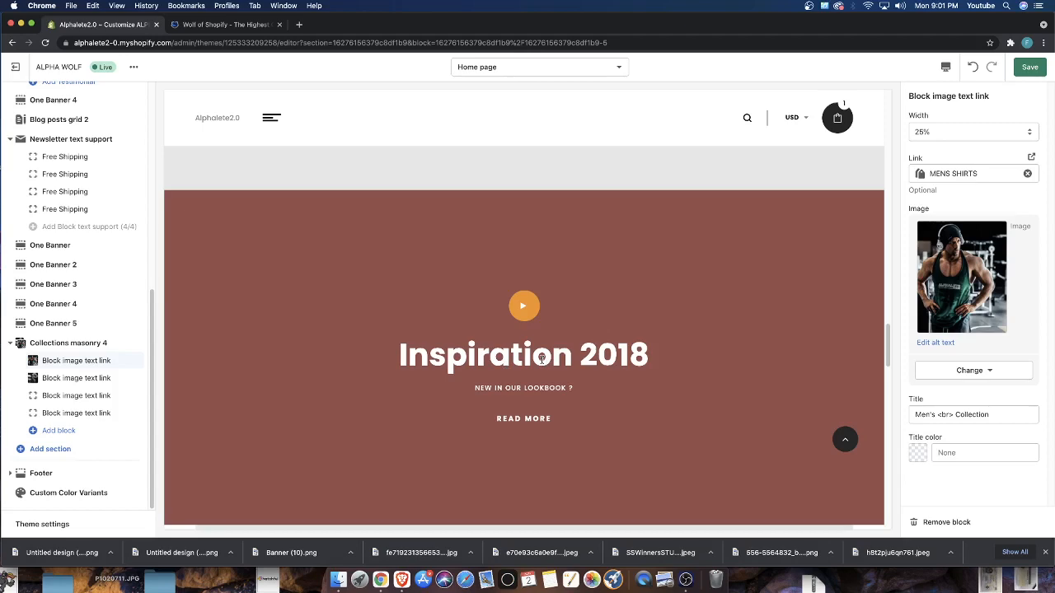
scroll(544, 356, down, 10)
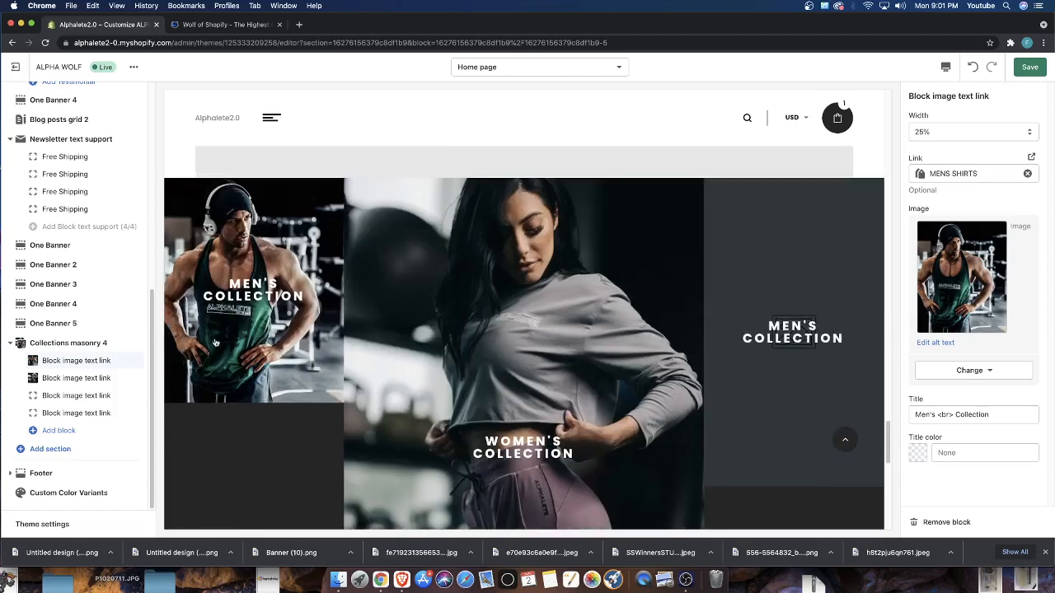
Reload the theme editor page and discard the unsaved changes
right_click(486, 94)
click(511, 119)
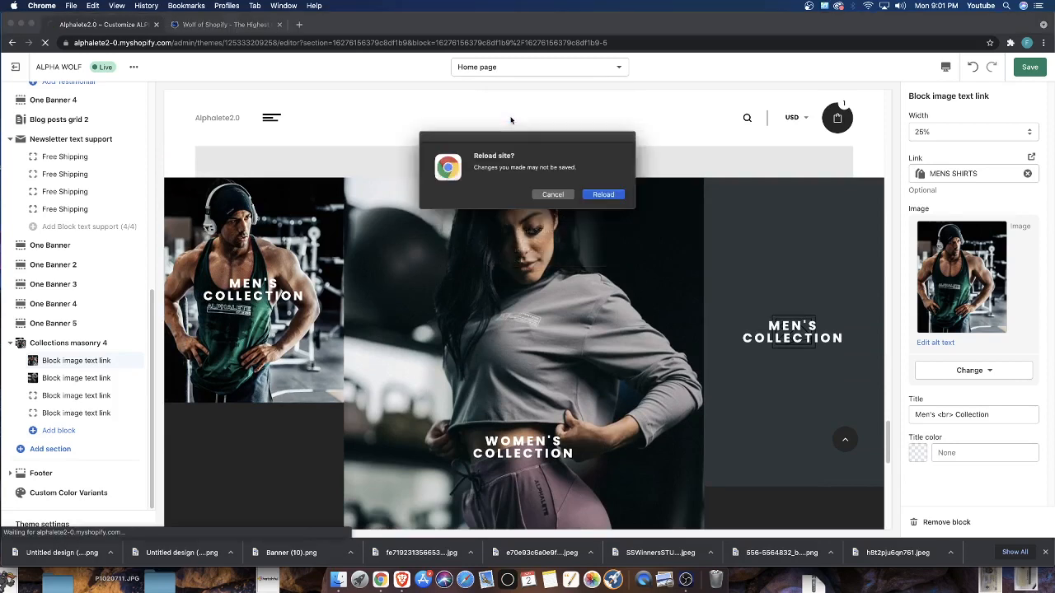
click(604, 195)
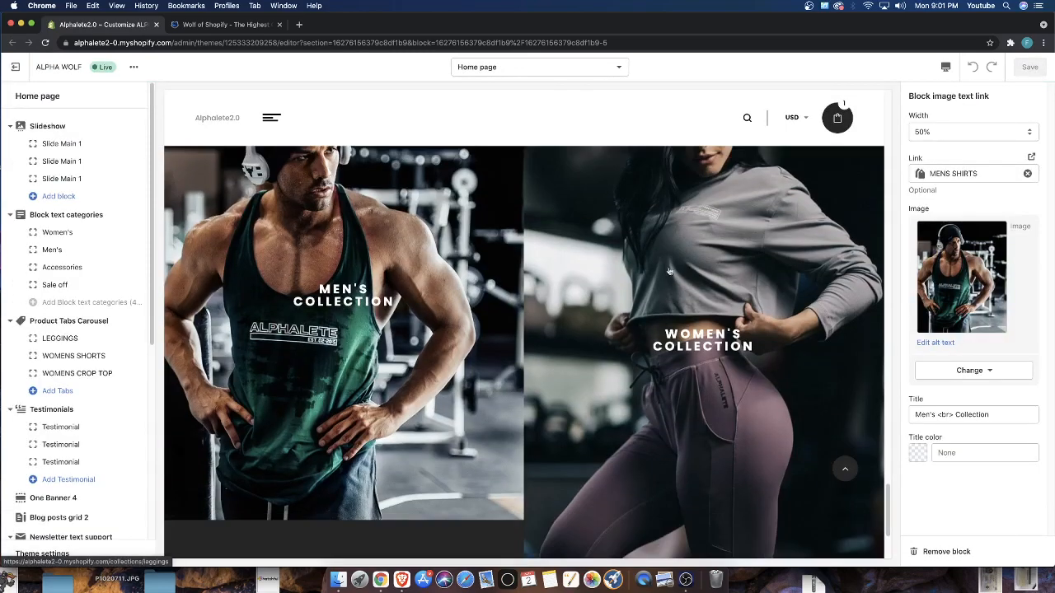
Reduce the browser zoom by two levels and bring the men's and women's collection images into view
scroll(514, 402, down, 3)
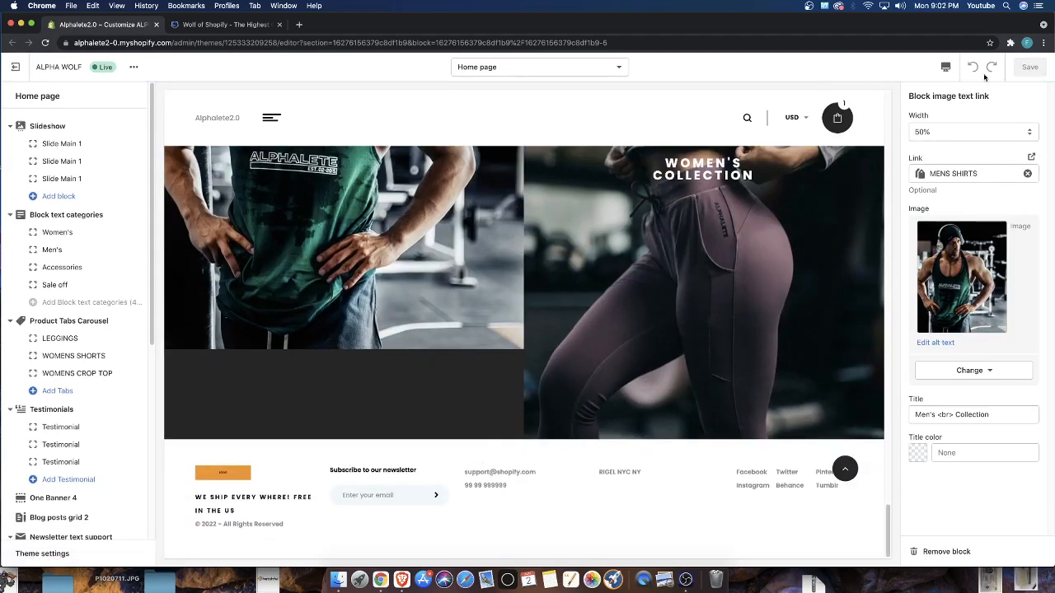
click(1045, 44)
click(967, 156)
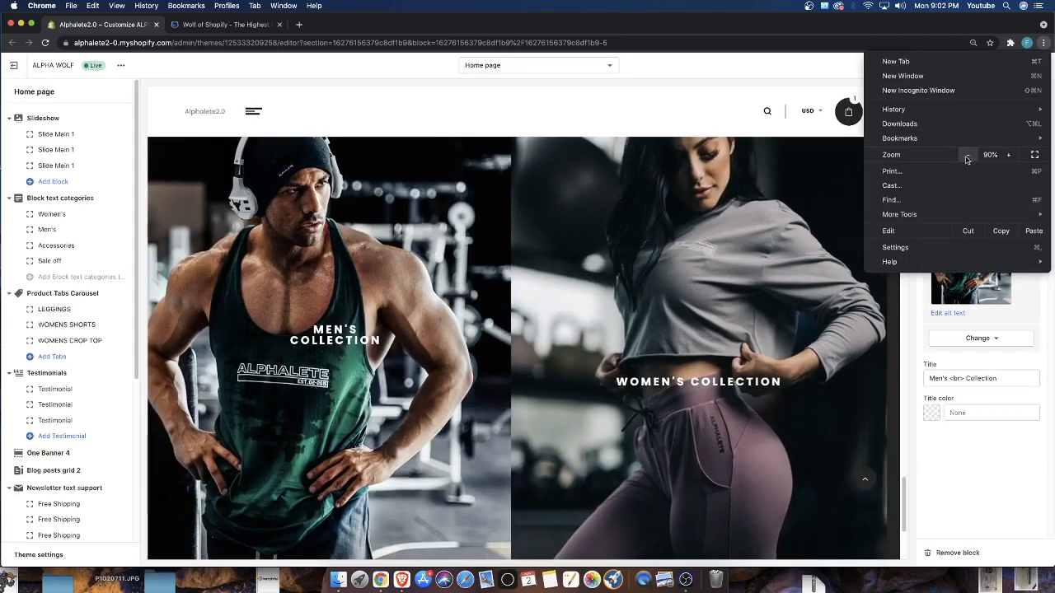
click(968, 156)
click(755, 242)
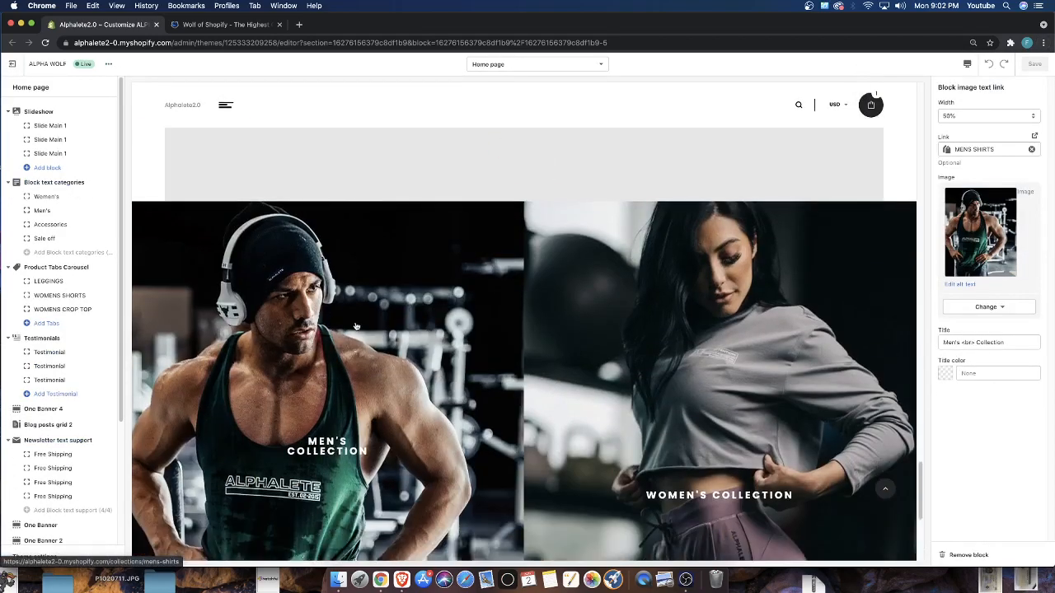
scroll(358, 325, up, 2)
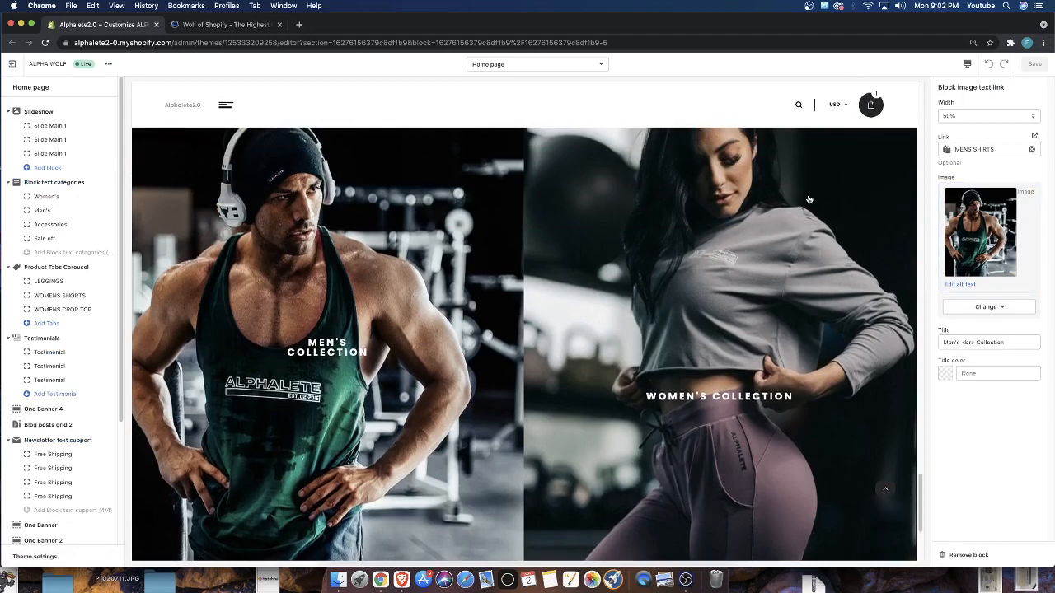
Follow the Women's Collection image's link to the leggings collection, and return to the home page
click(494, 173)
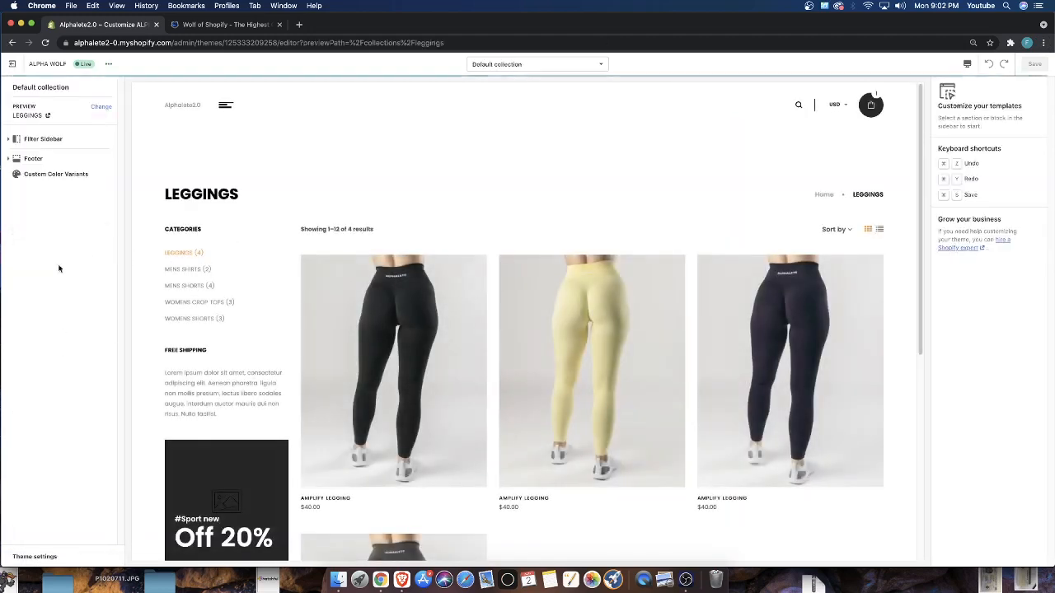
click(175, 103)
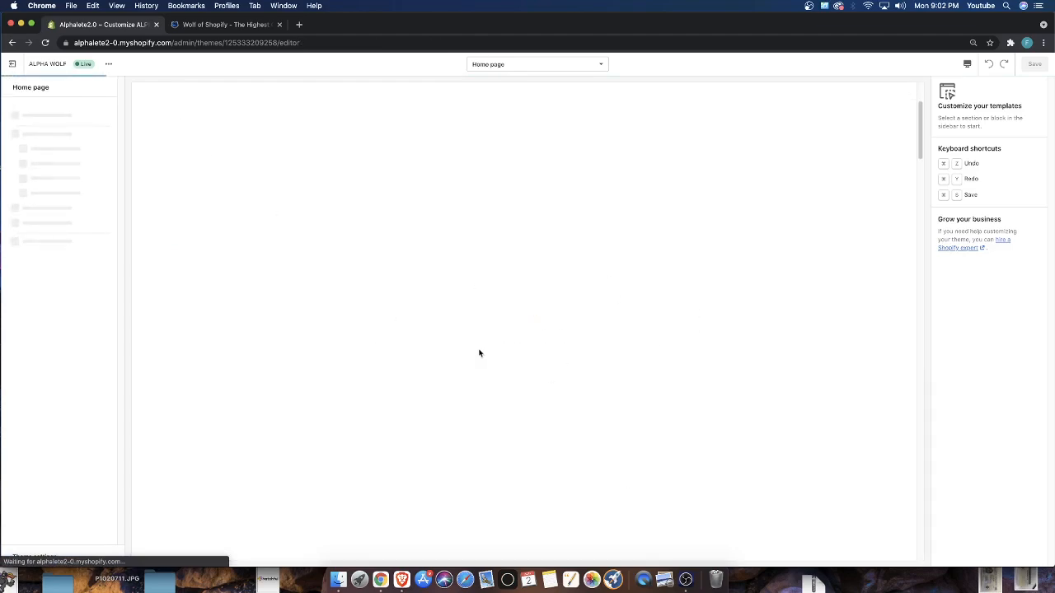
Try the teal-background leg-raise library image on the Women's Collection block, and reselect the image of the woman in the grey top
scroll(436, 343, down, 20)
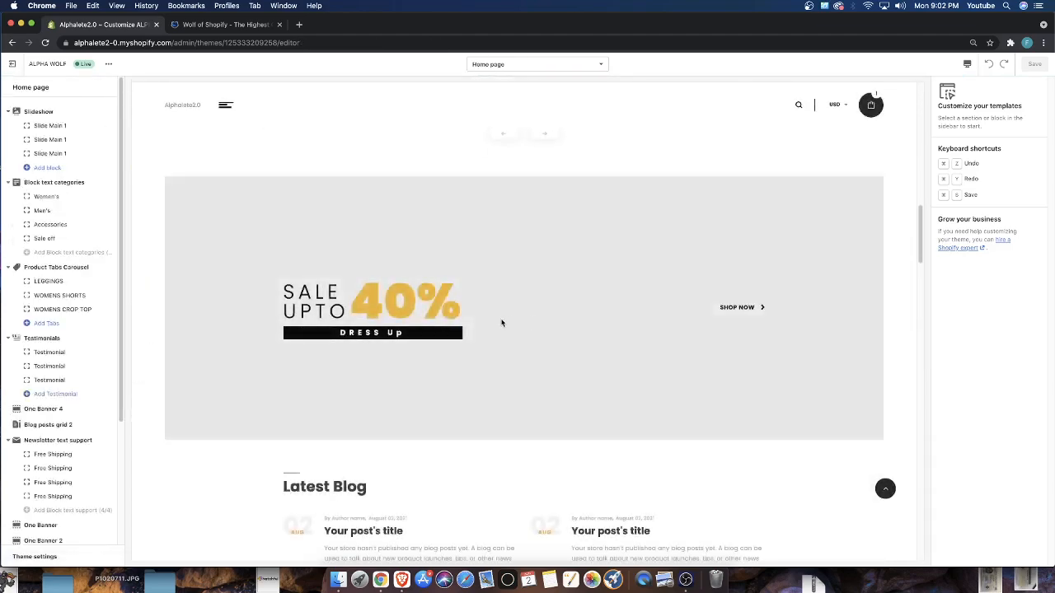
scroll(504, 333, down, 15)
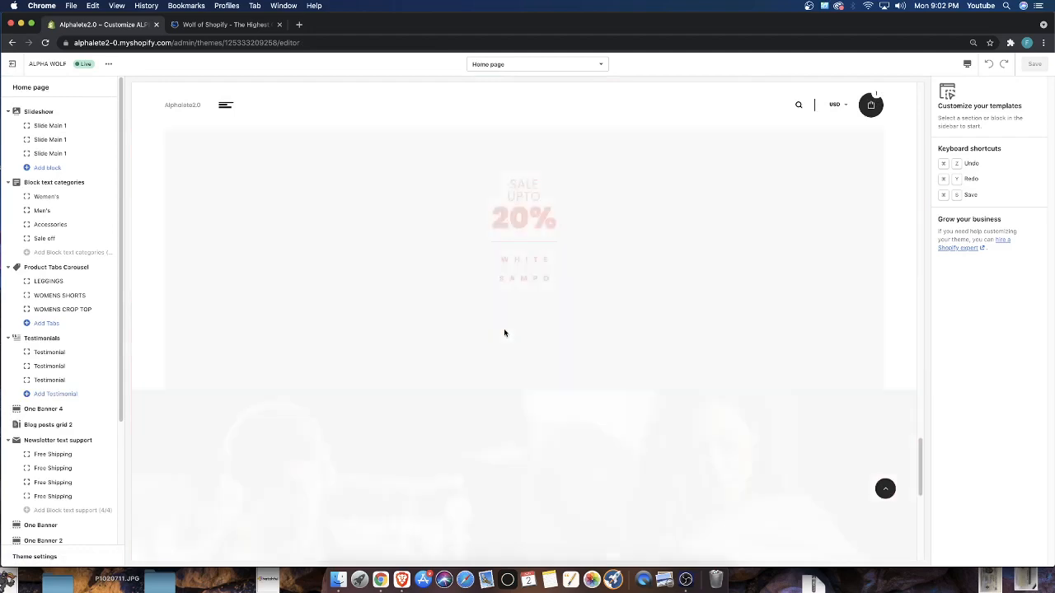
scroll(25, 445, down, 5)
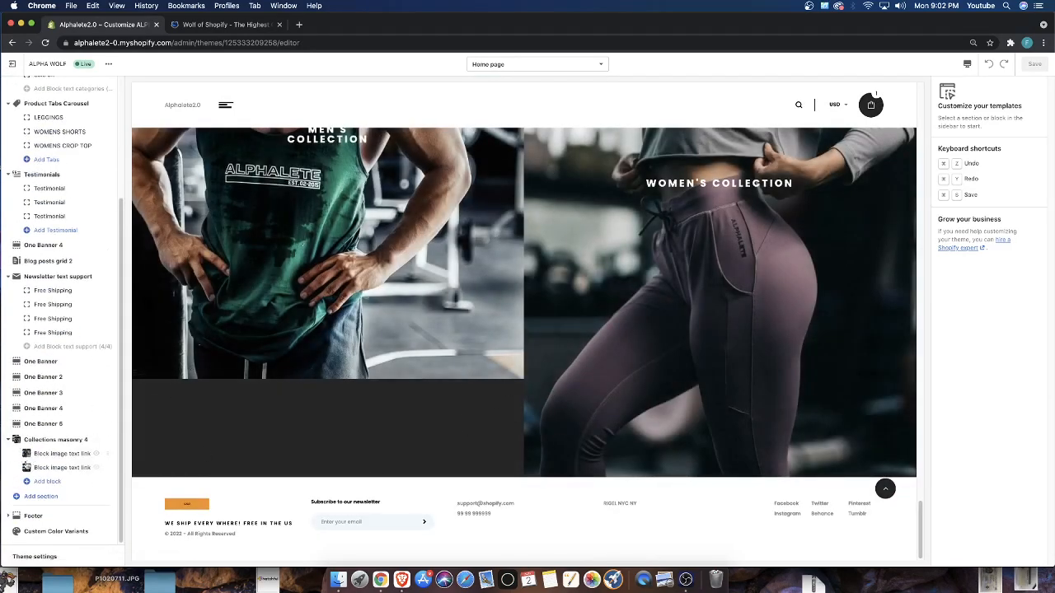
click(50, 467)
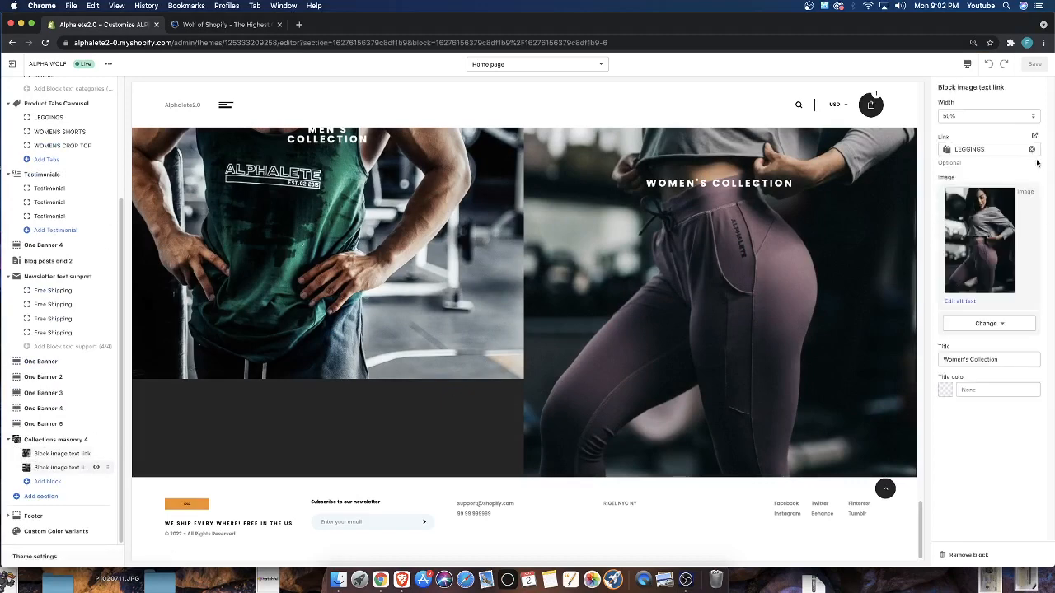
click(980, 239)
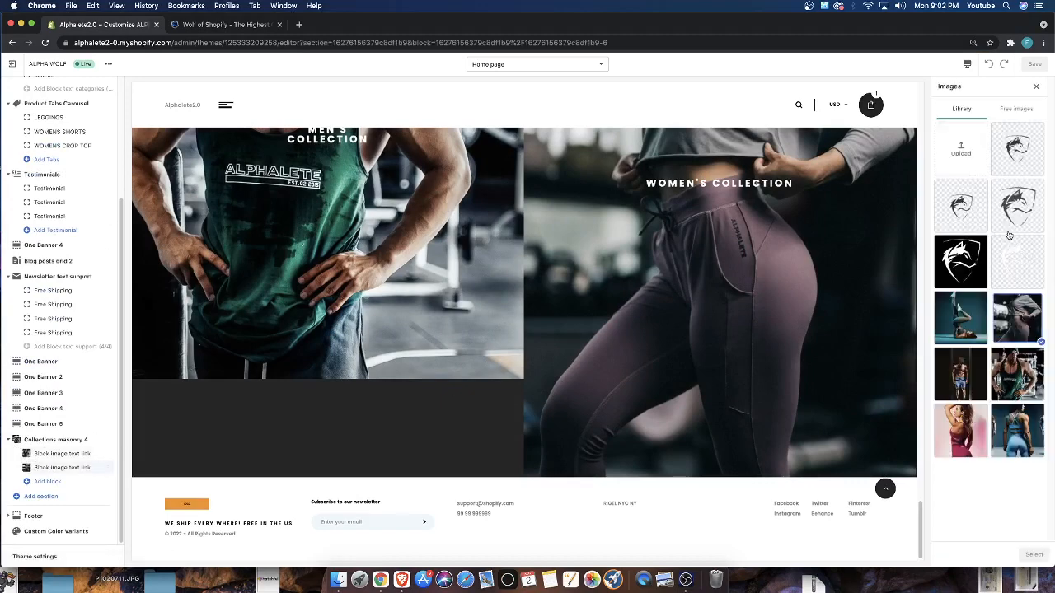
click(961, 318)
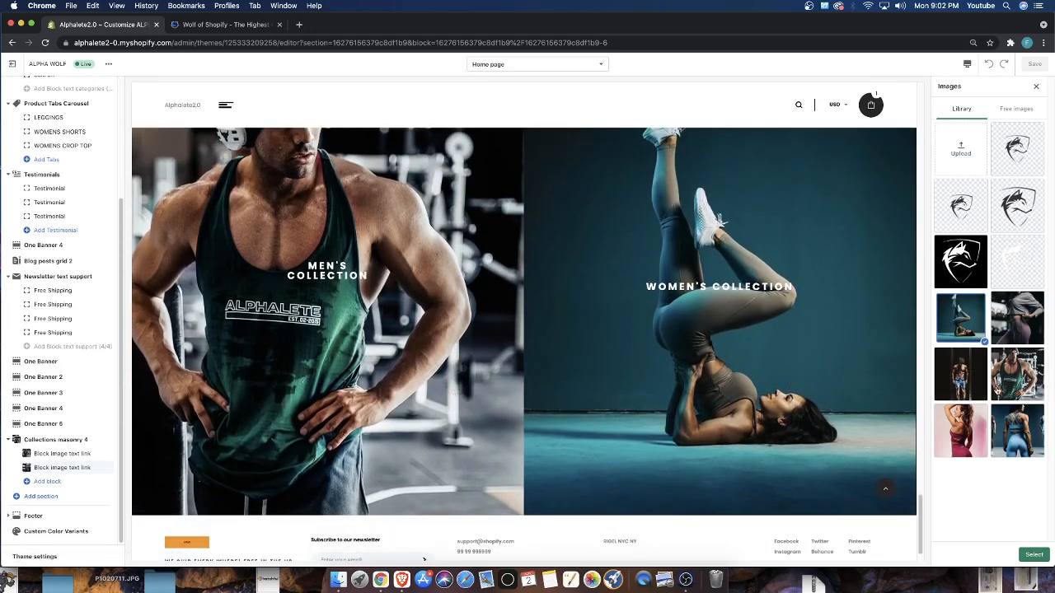
click(1014, 326)
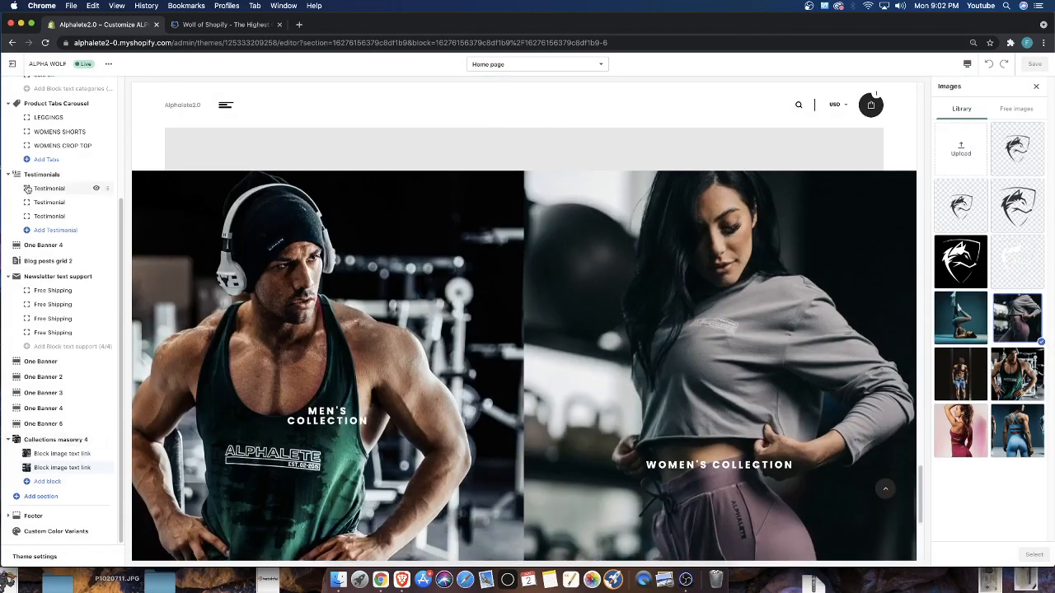
Switch to the Wolf of Shopify site and review the Alpha Wolf theme page's offer, order form and included training
click(221, 26)
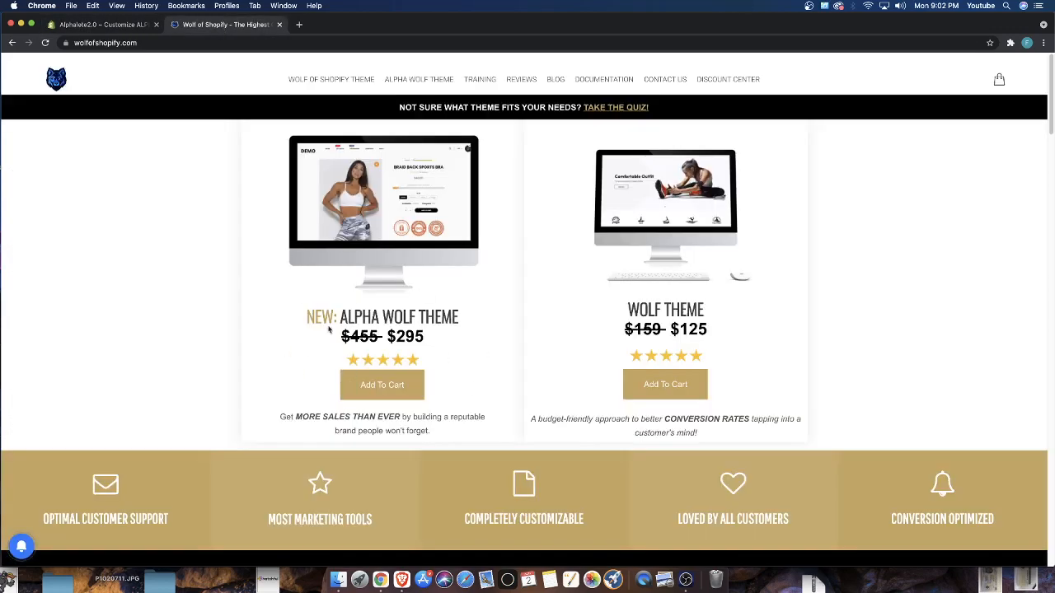
drag(325, 311, 393, 321)
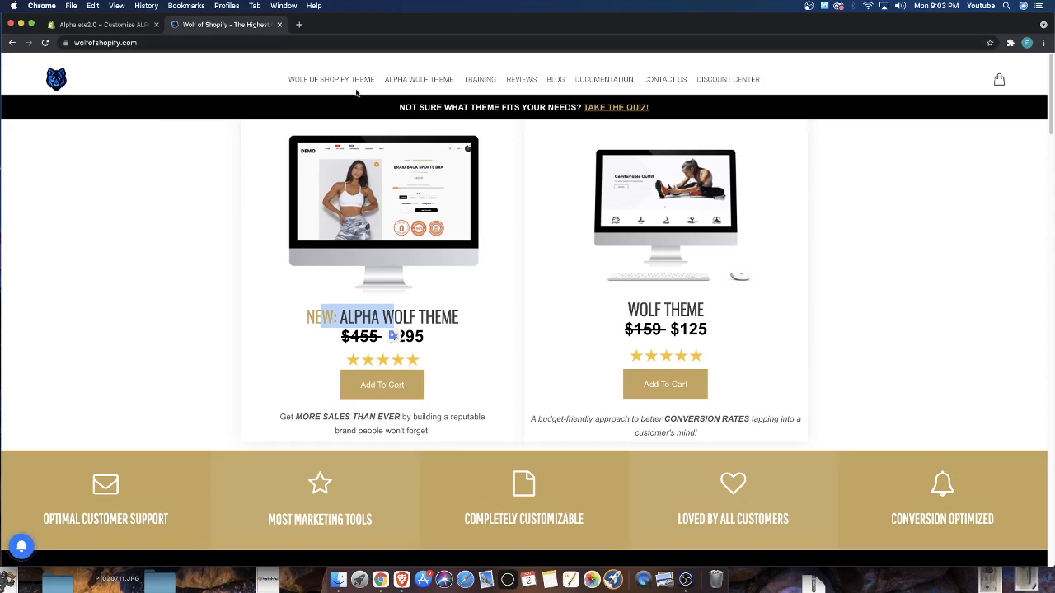
click(426, 82)
scroll(477, 338, down, 2)
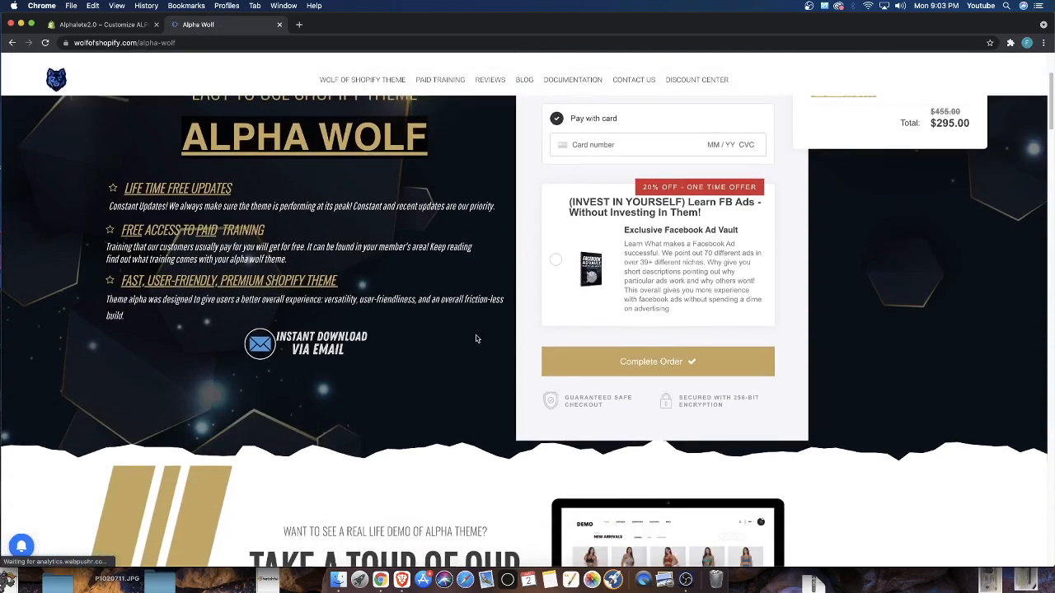
scroll(477, 338, up, 3)
scroll(415, 387, down, 3)
scroll(415, 394, down, 10)
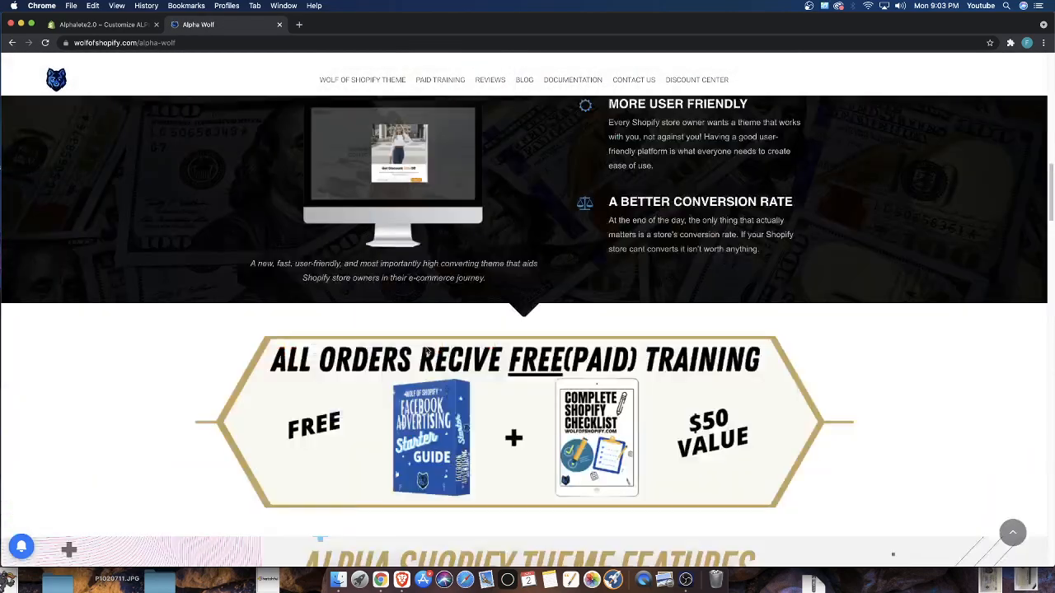
scroll(266, 344, up, 8)
scroll(238, 158, up, 5)
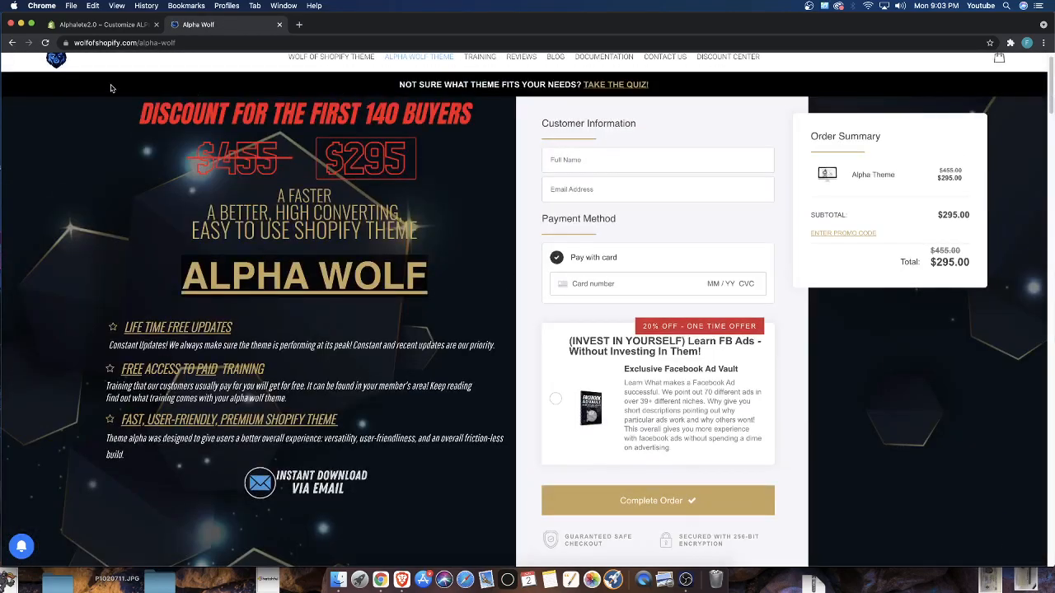
Open the Wolf of Shopify home page, and return to the theme editor to look over the sections available to add
click(56, 64)
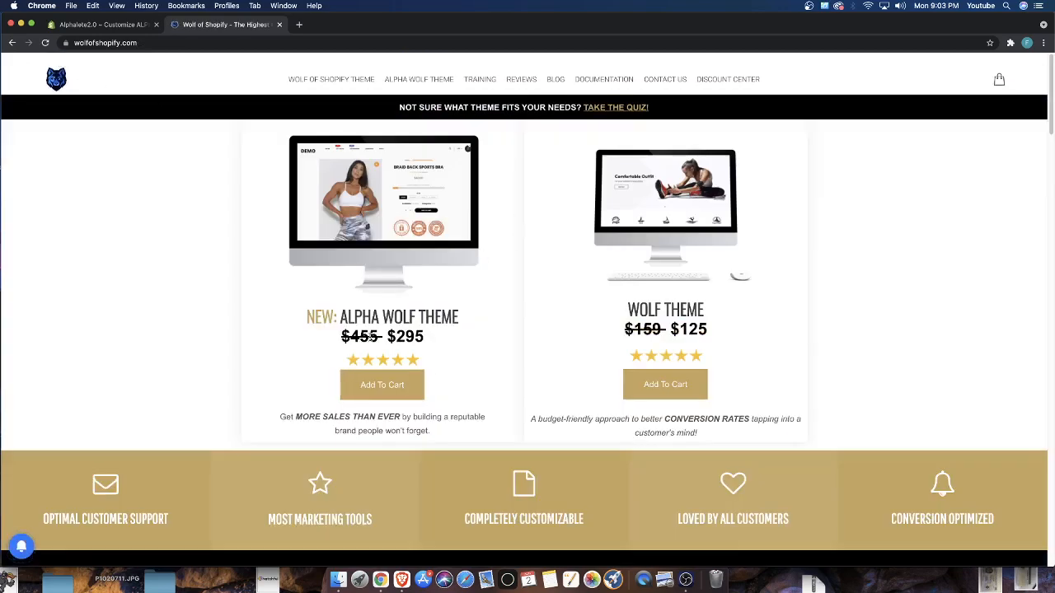
click(104, 24)
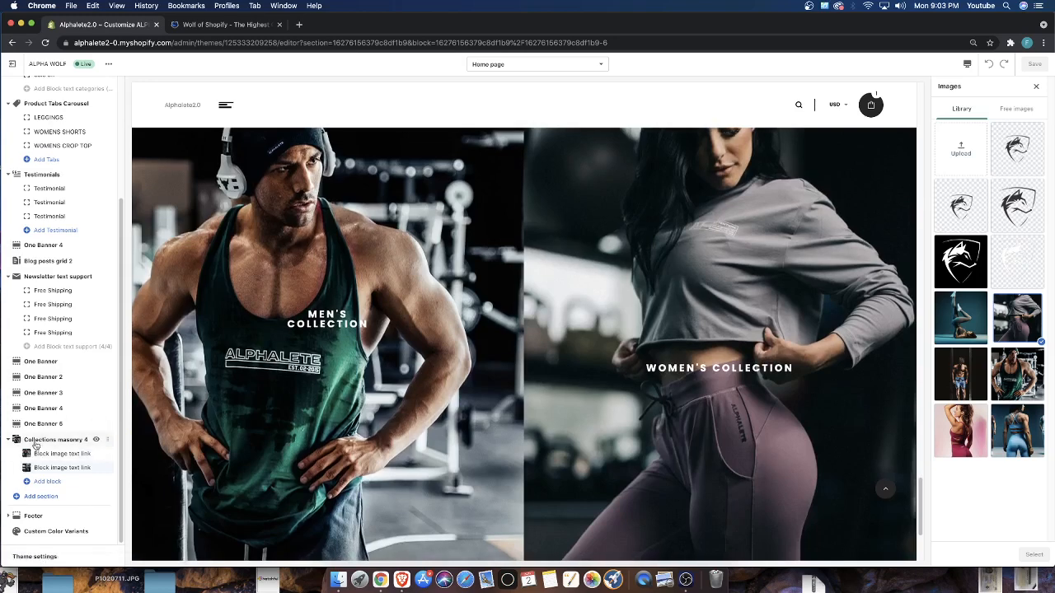
click(24, 497)
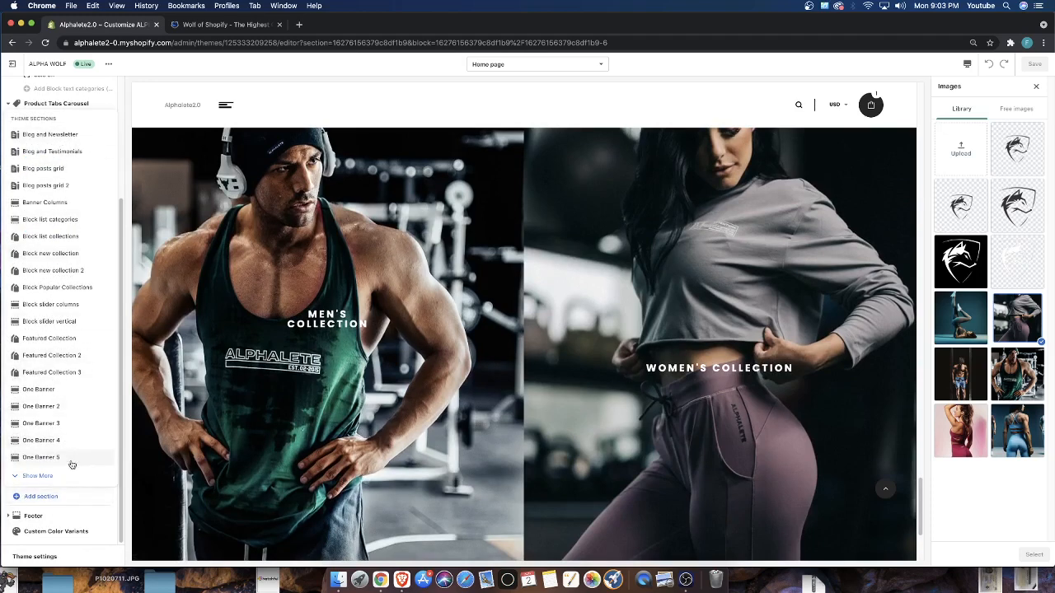
click(367, 114)
scroll(286, 331, down, 2)
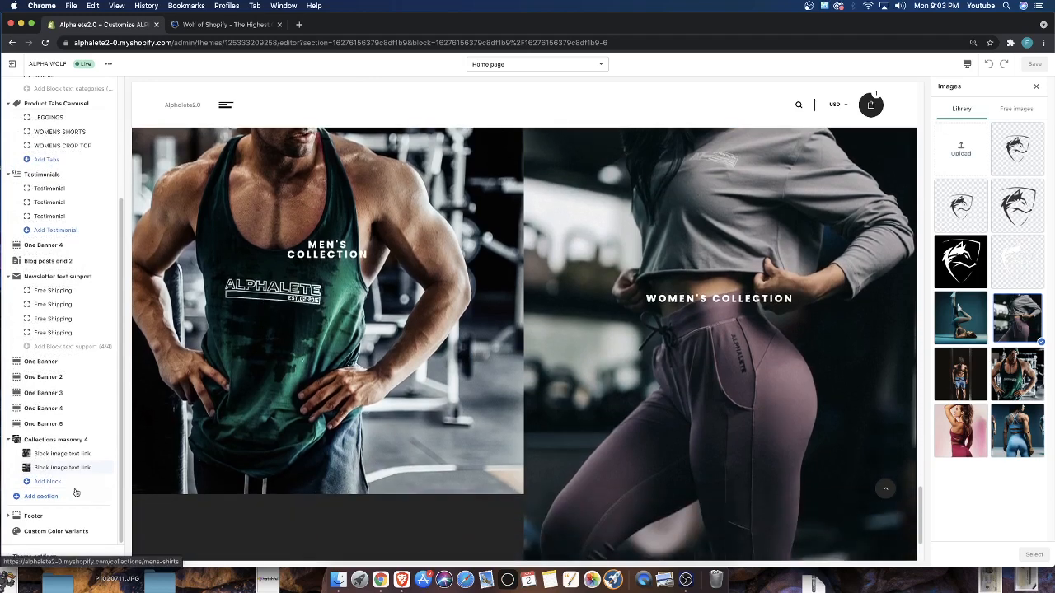
Add two more Block image text link blocks to the Collections masonry 4 section
click(32, 482)
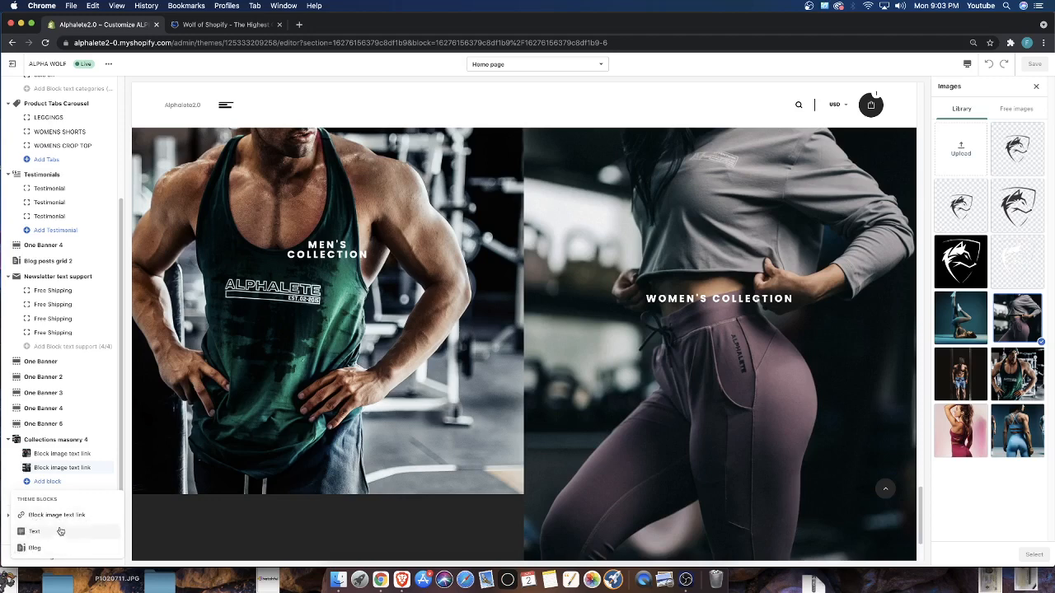
click(47, 520)
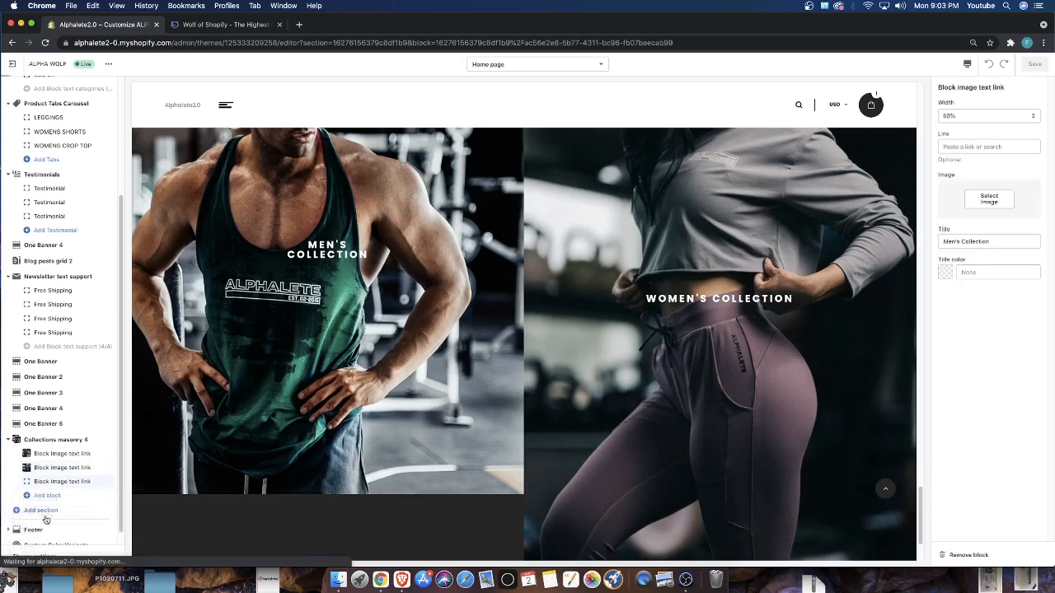
click(42, 495)
click(41, 443)
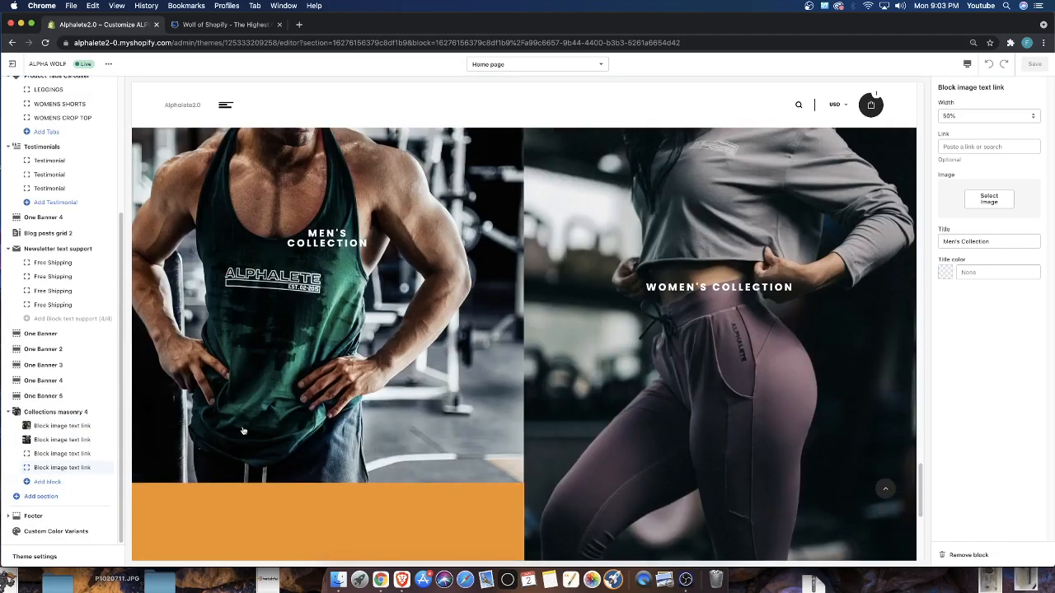
Set the width of the original Men's Collection and Women's Collection image blocks to 25%
click(52, 429)
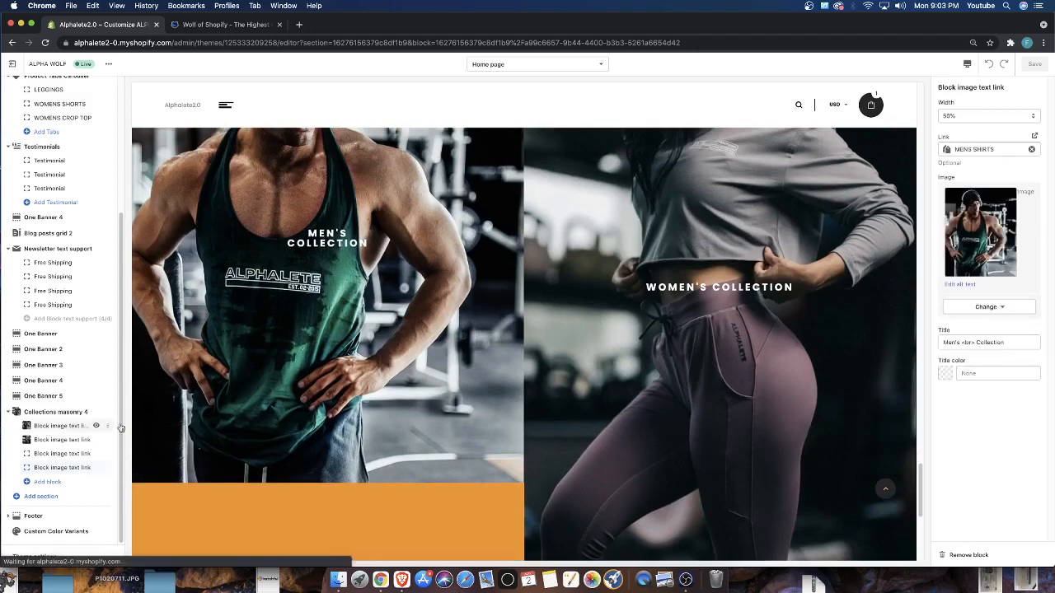
click(992, 116)
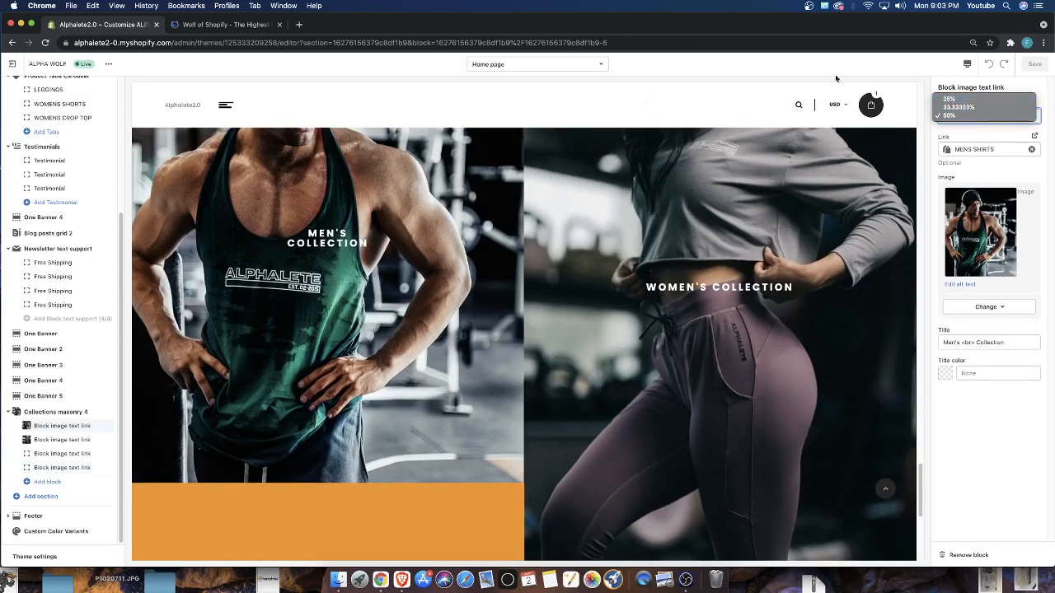
click(951, 99)
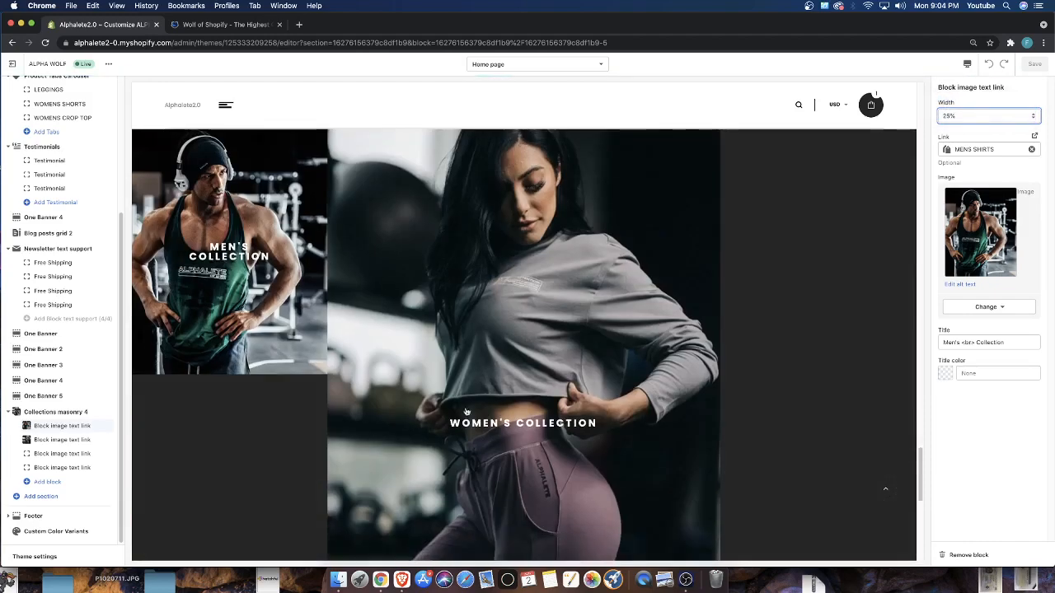
scroll(322, 393, down, 3)
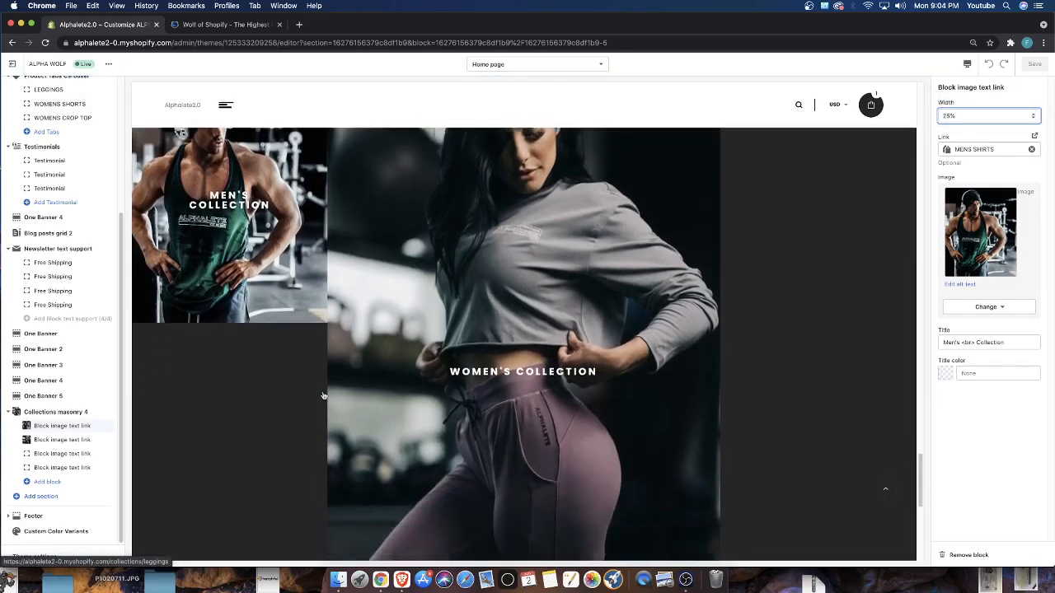
scroll(558, 318, up, 5)
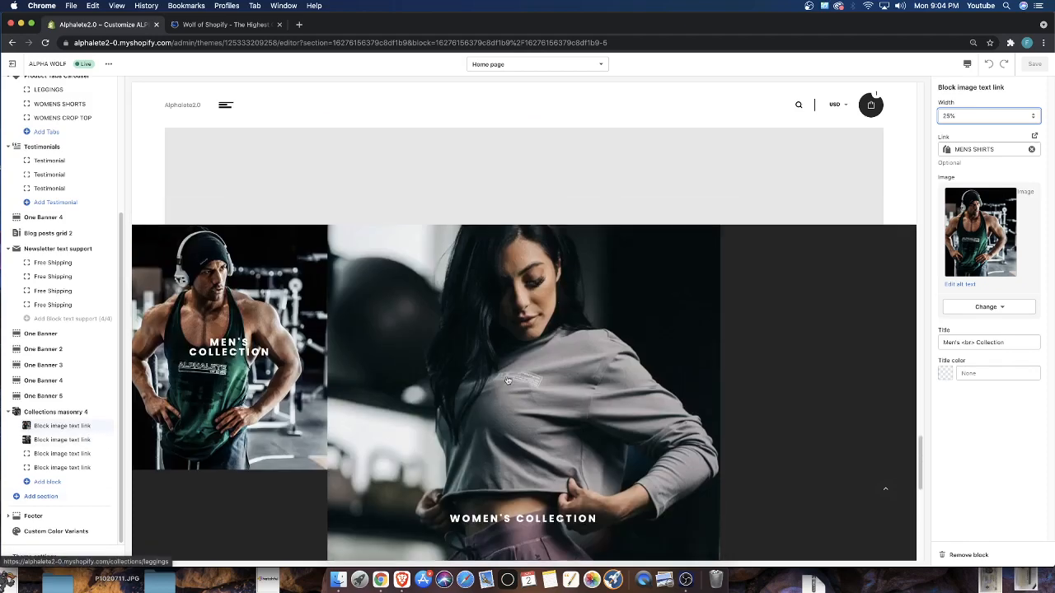
click(50, 439)
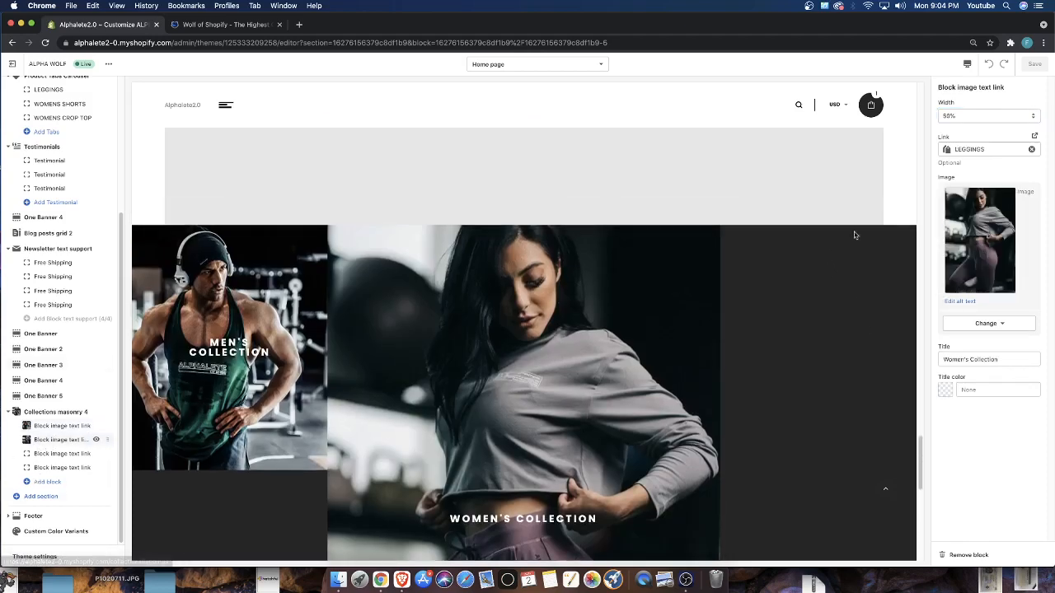
click(961, 115)
click(950, 99)
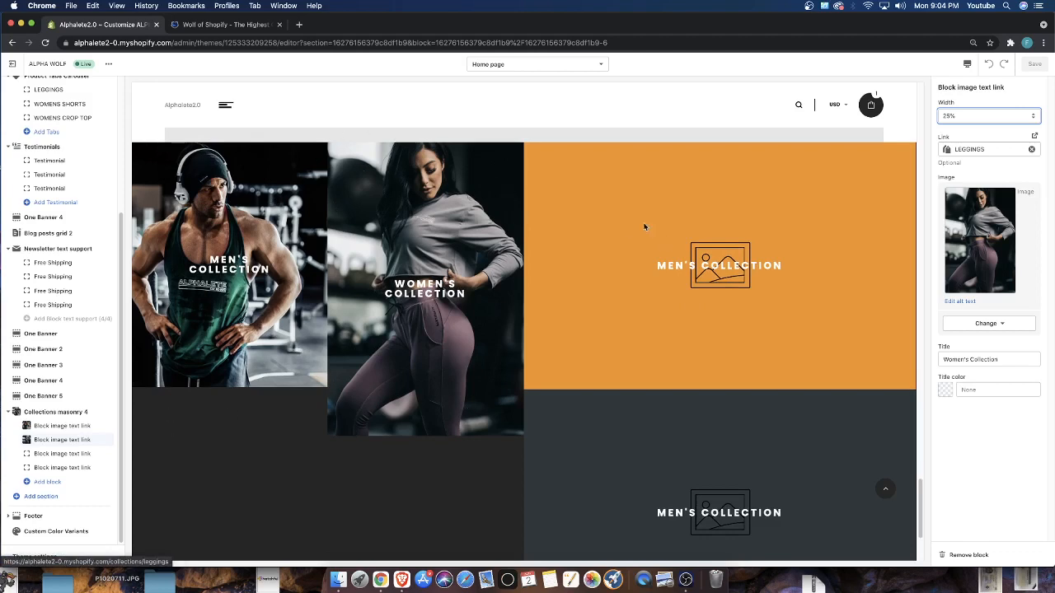
Set the width of the third and fourth image blocks in Collections masonry 4 to 25%
click(51, 454)
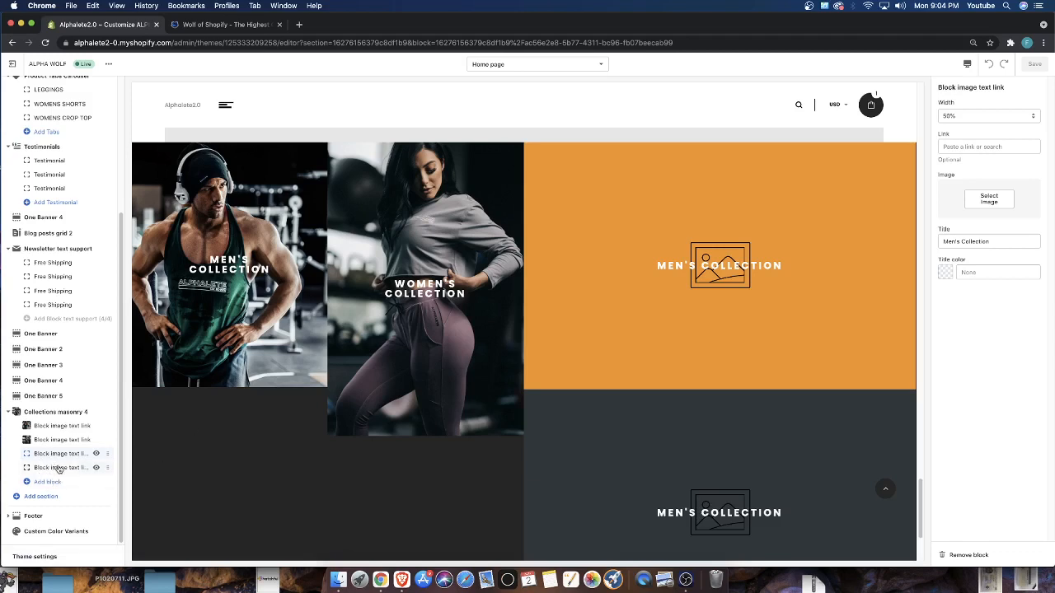
click(56, 468)
click(960, 115)
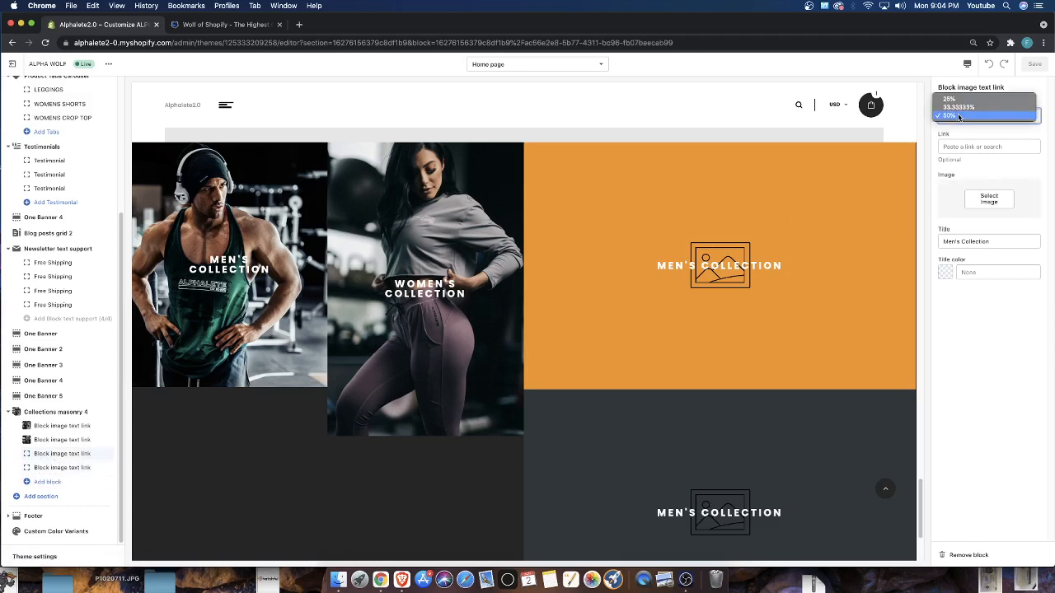
click(948, 99)
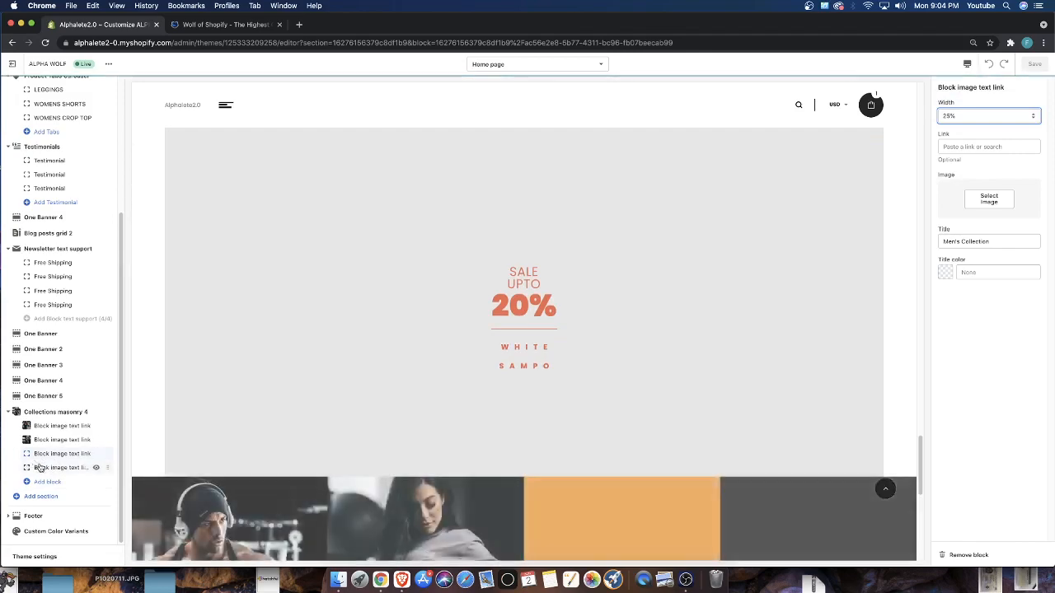
click(949, 117)
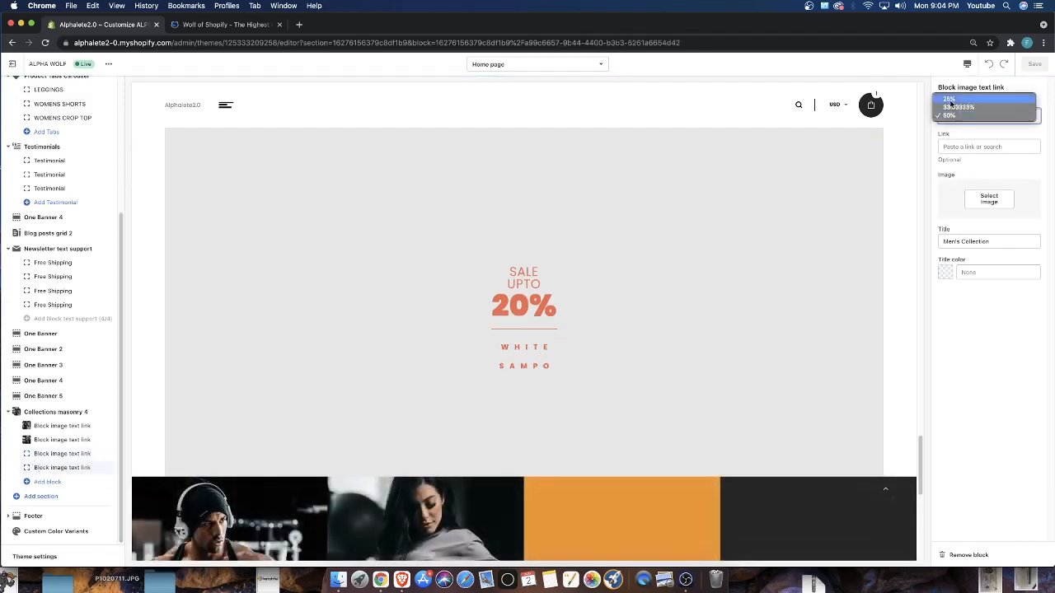
click(949, 98)
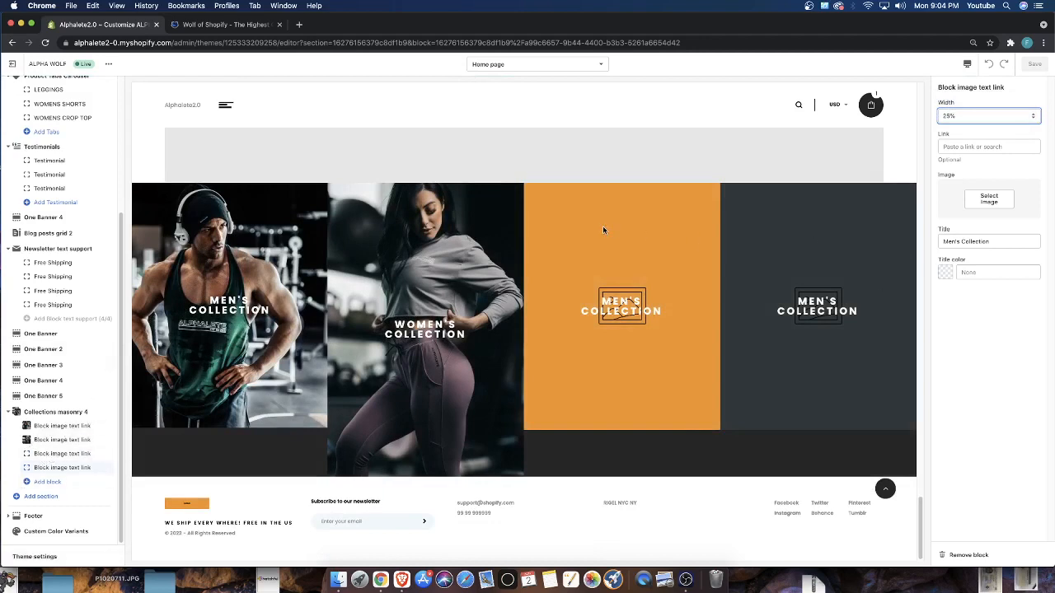
Try hiding the fourth image block and widening the third to 50%, and restore the four-block layout at 25%
click(95, 468)
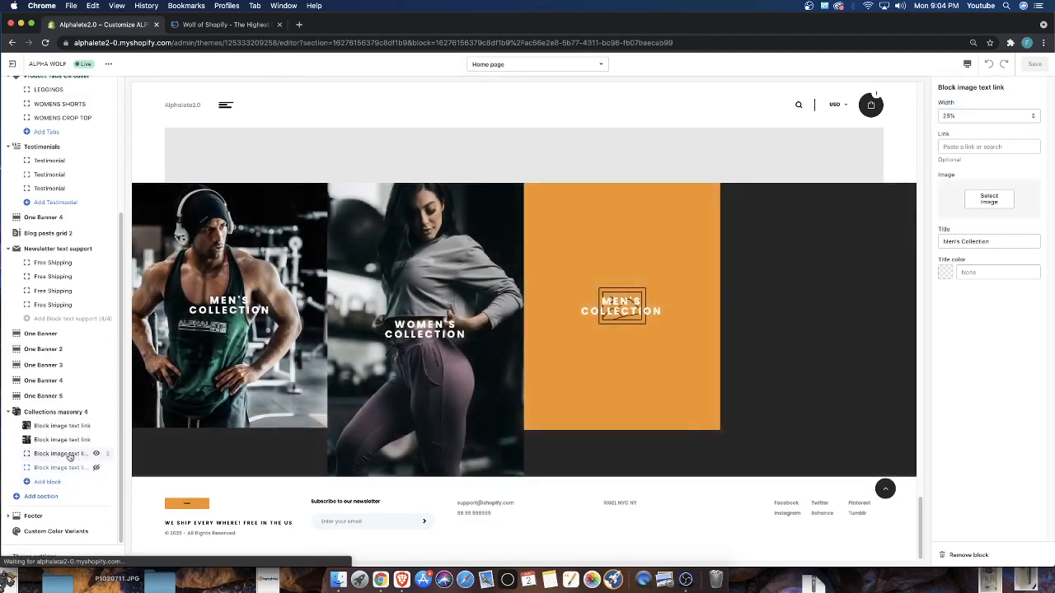
click(984, 116)
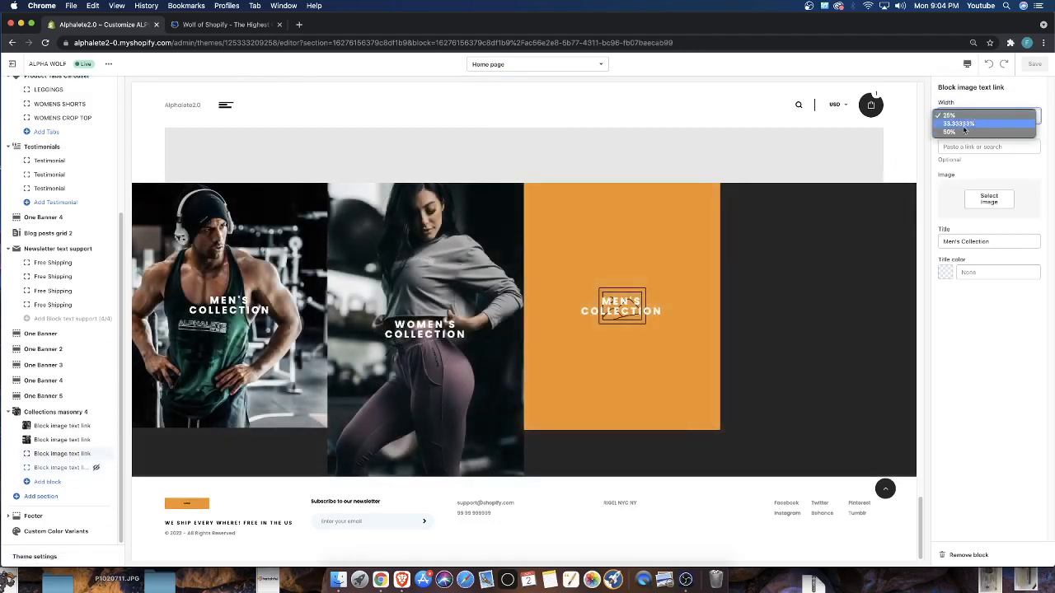
click(957, 136)
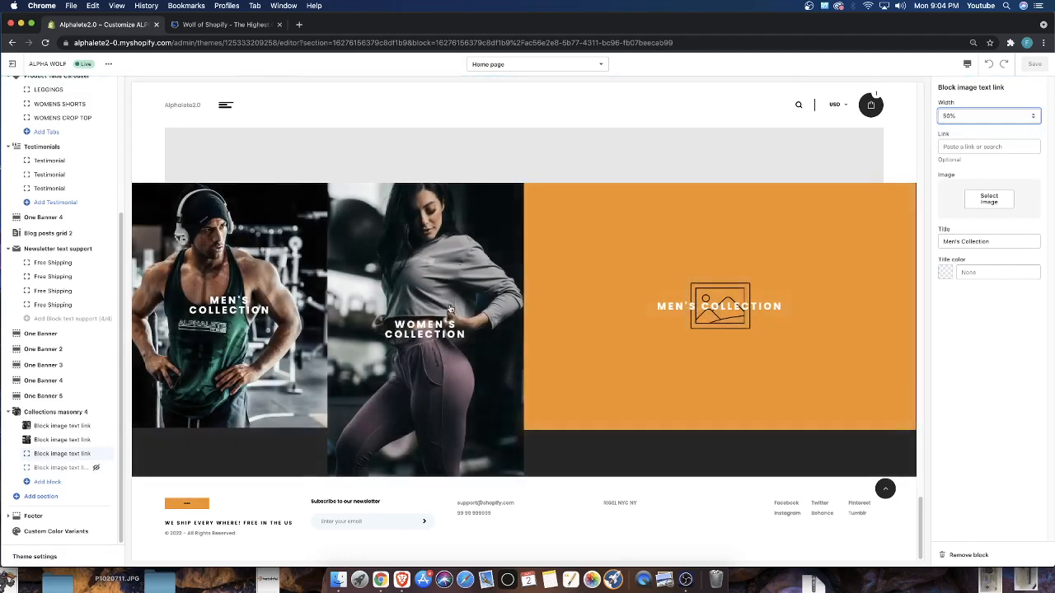
click(96, 467)
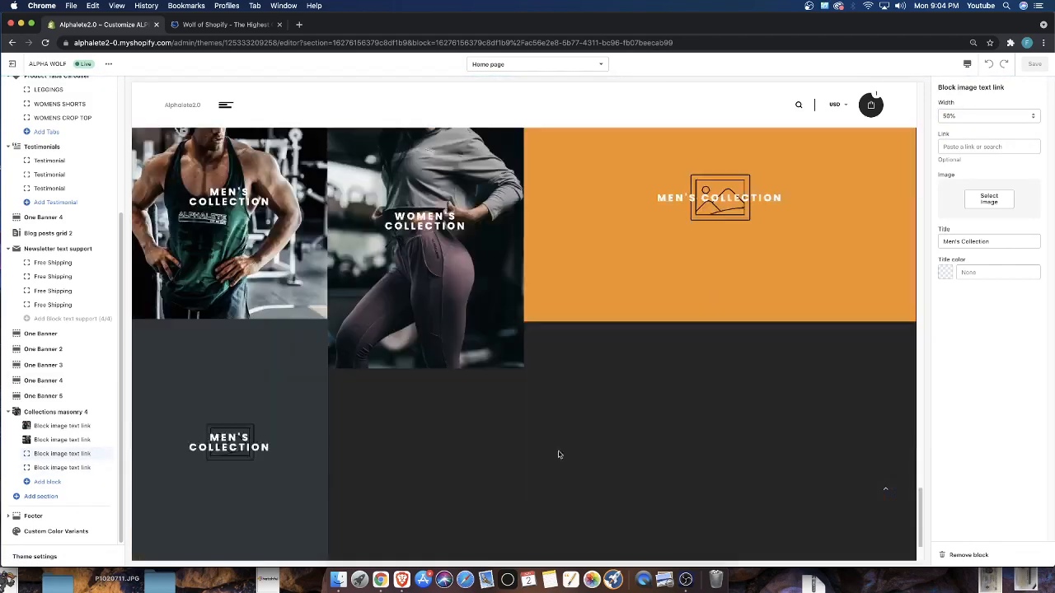
scroll(49, 426, up, 1)
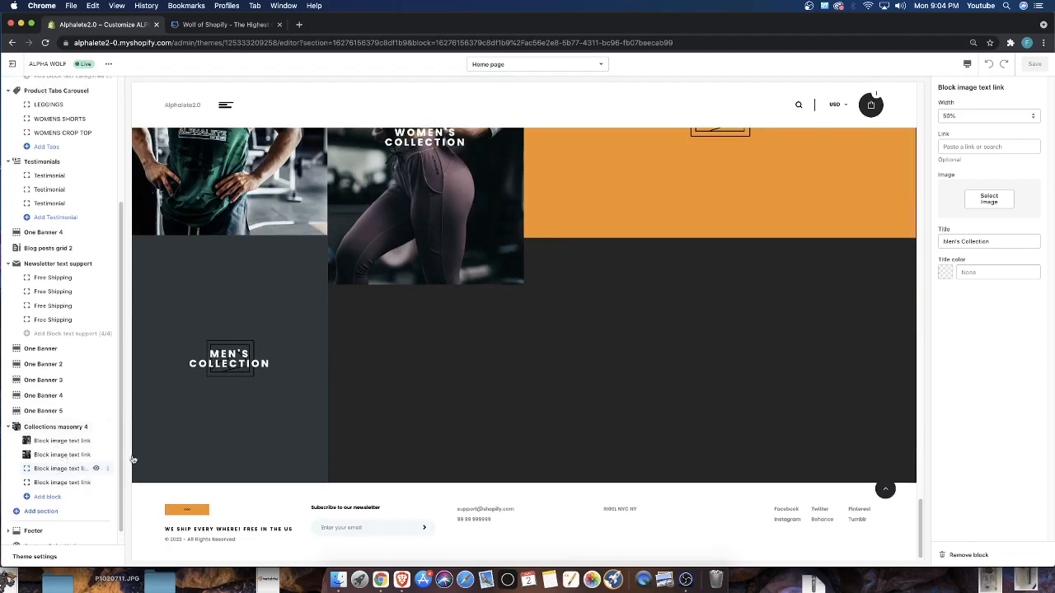
click(988, 116)
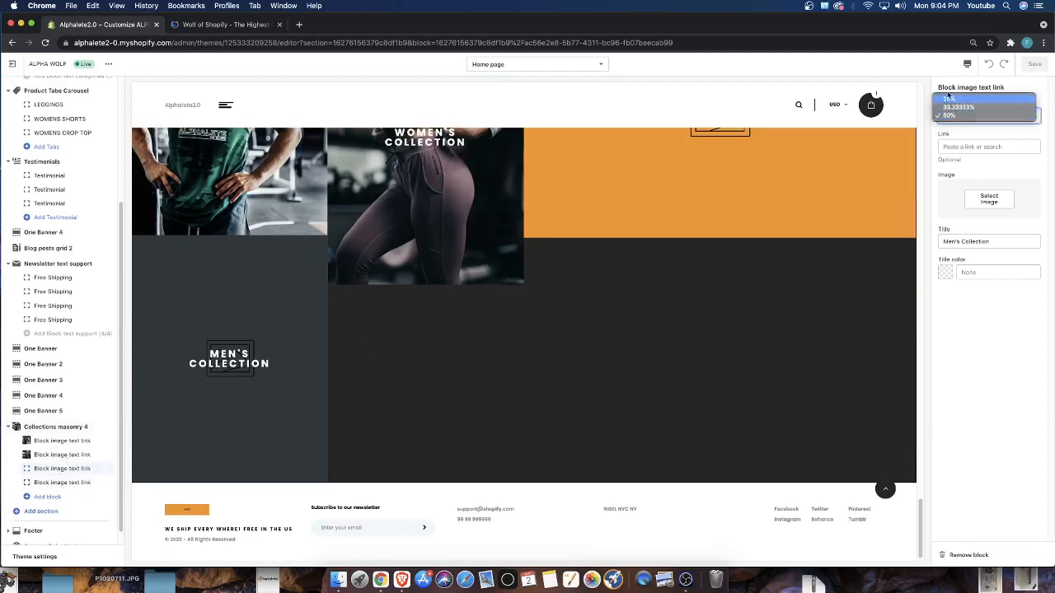
click(956, 104)
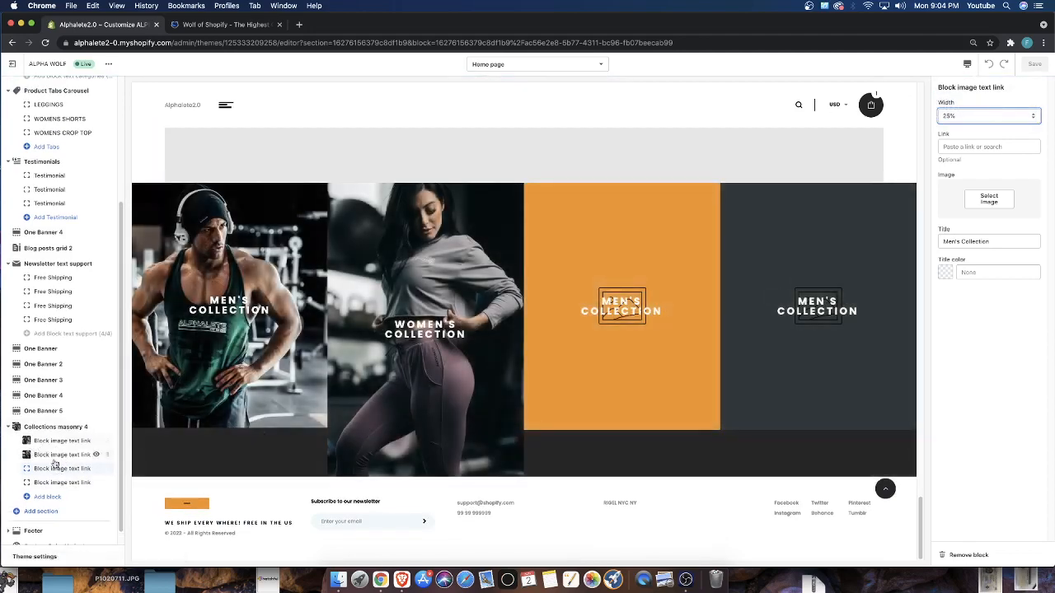
click(834, 147)
click(989, 198)
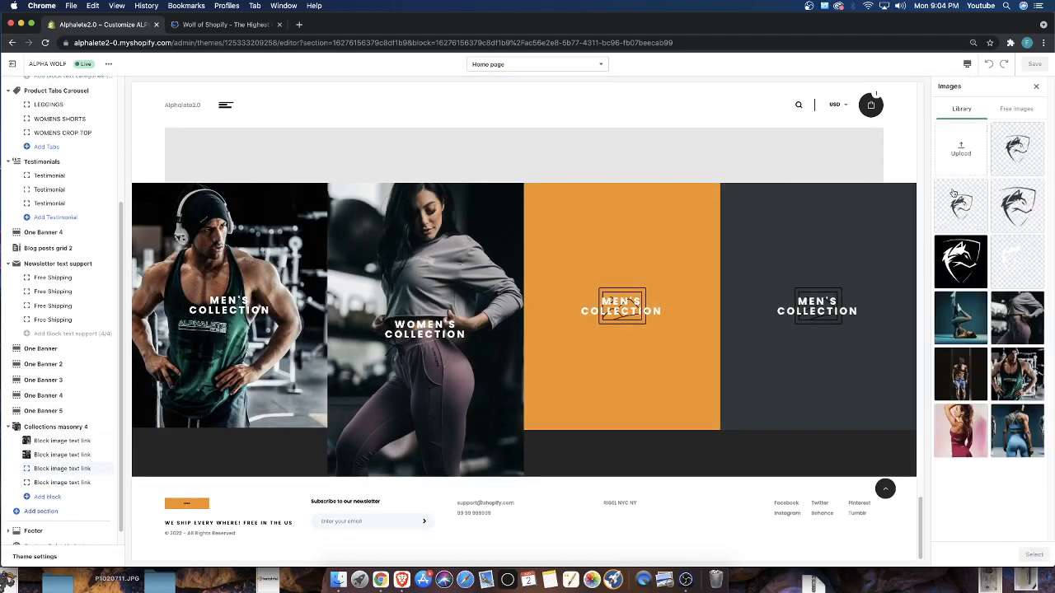
click(972, 379)
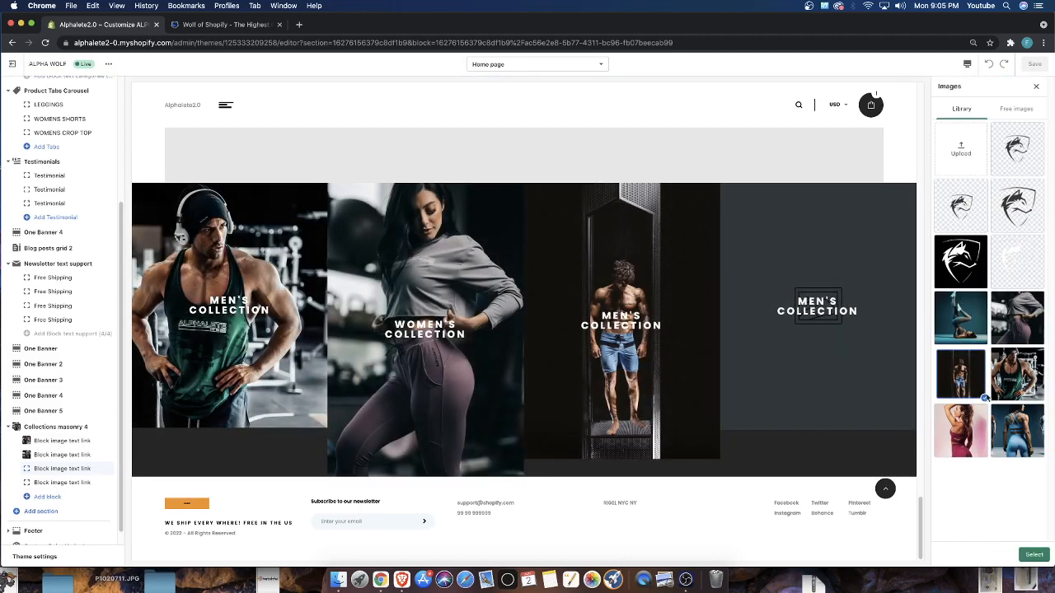
click(60, 486)
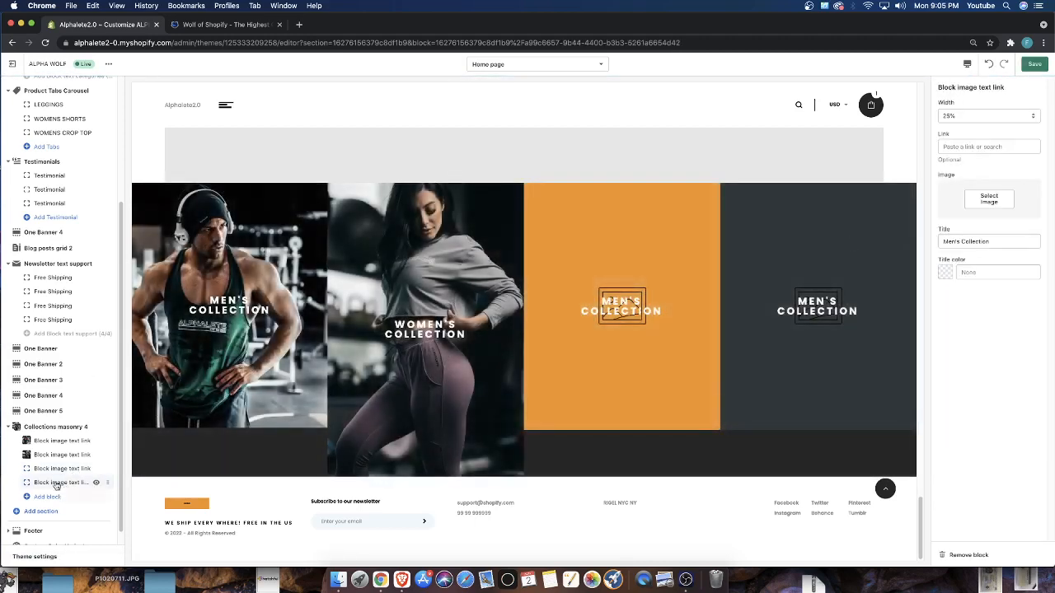
Set the library image of the shirtless man in blue shorts as the third block's image
click(49, 468)
click(988, 199)
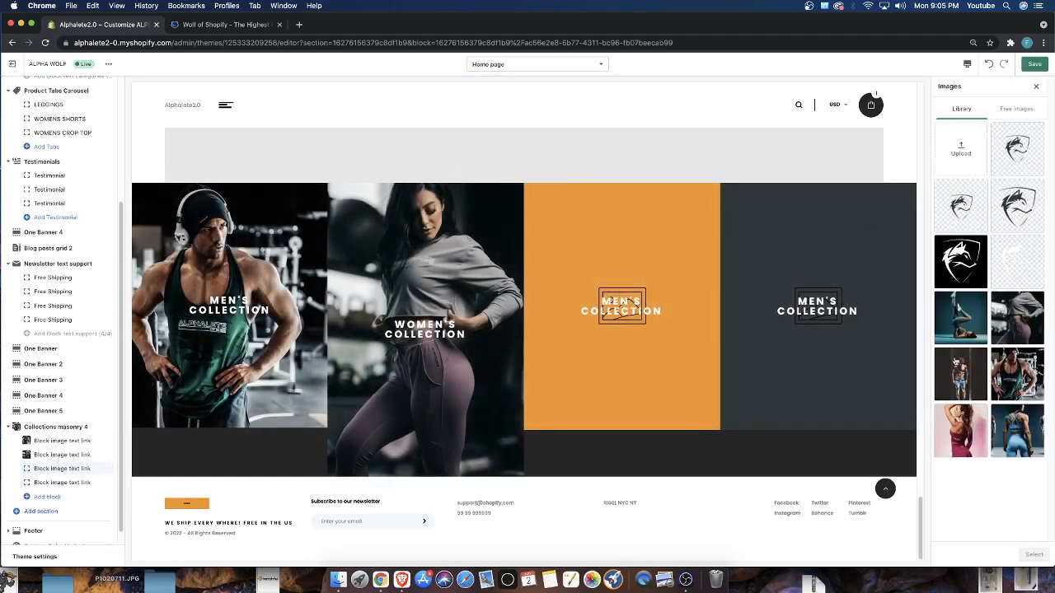
click(956, 362)
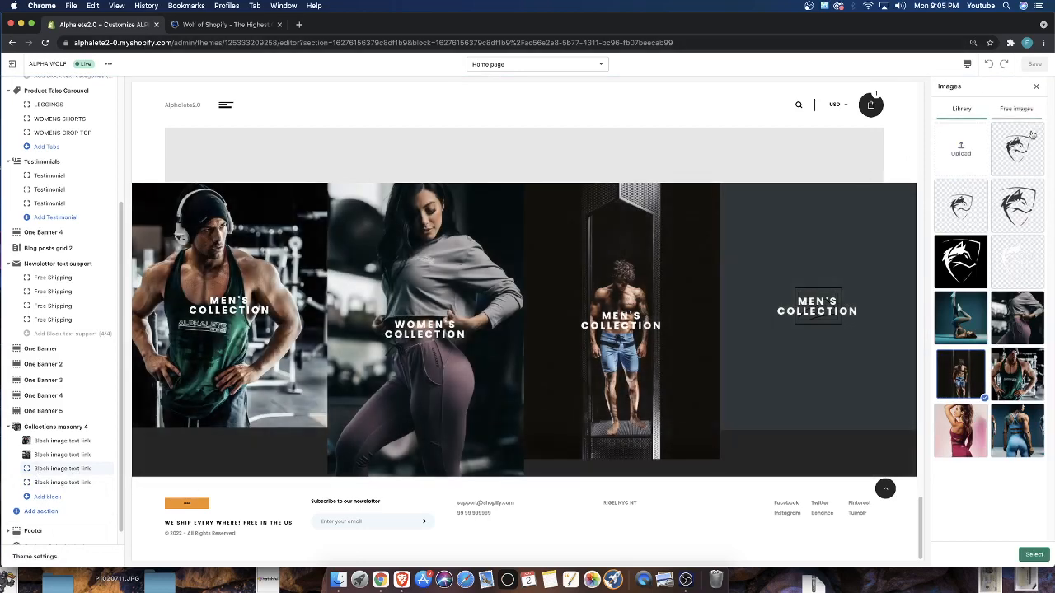
click(1033, 554)
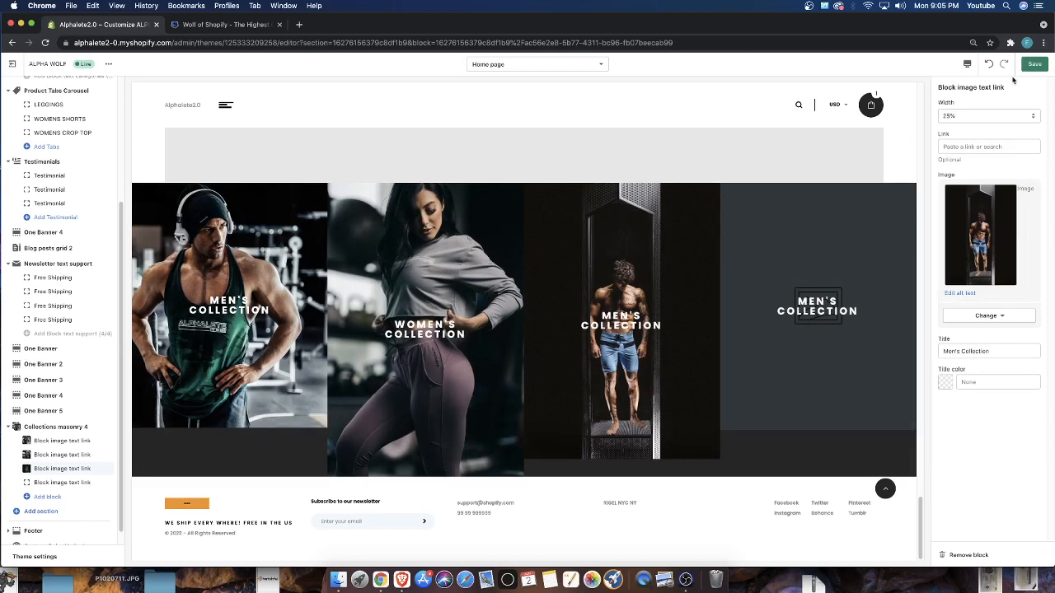
Set the library image of the woman in the maroon outfit as the fourth block's image and save the theme
click(62, 482)
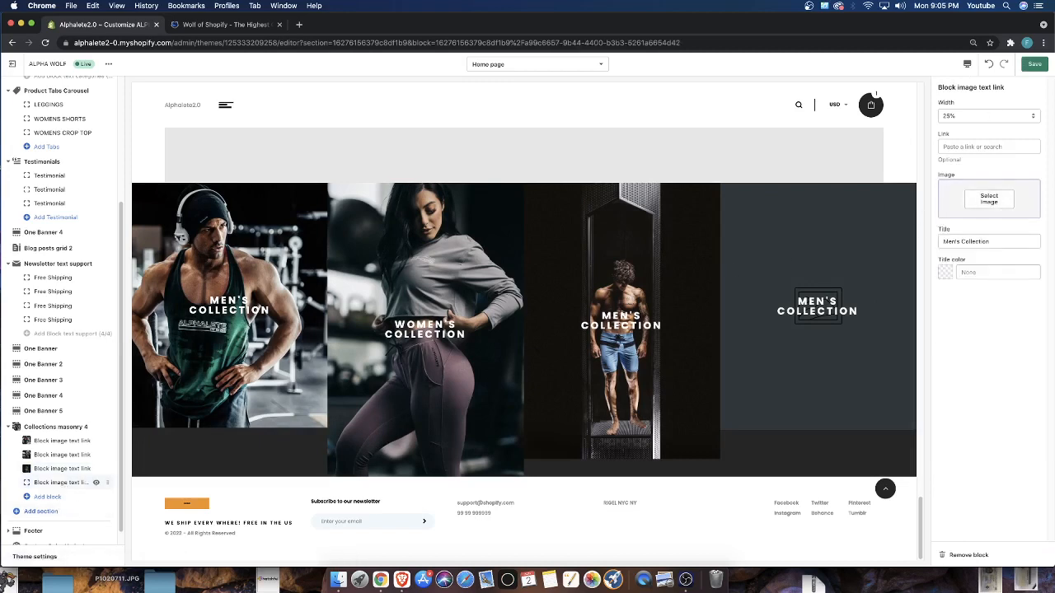
click(994, 200)
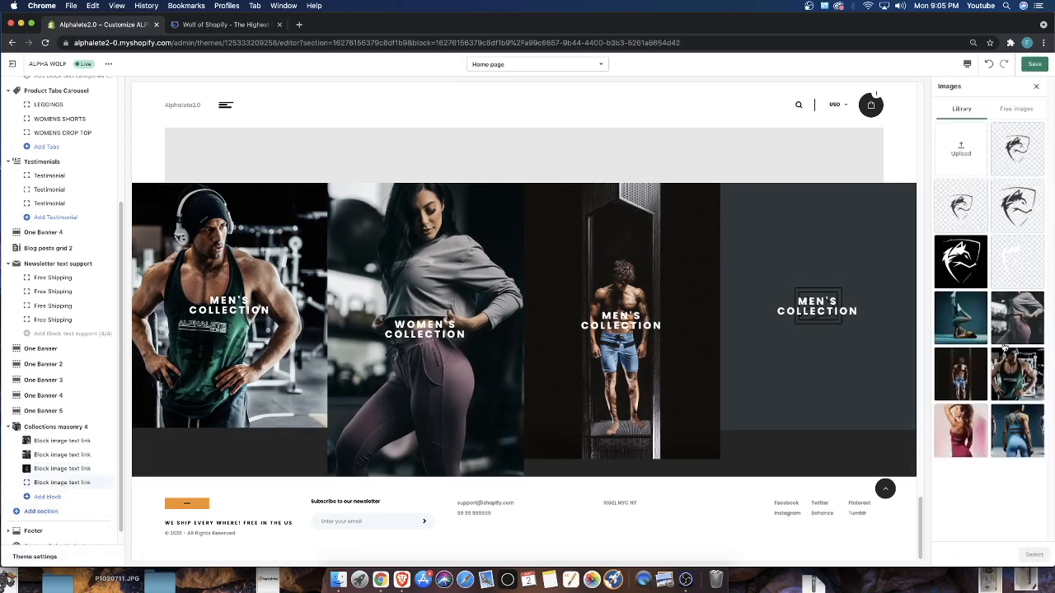
click(972, 438)
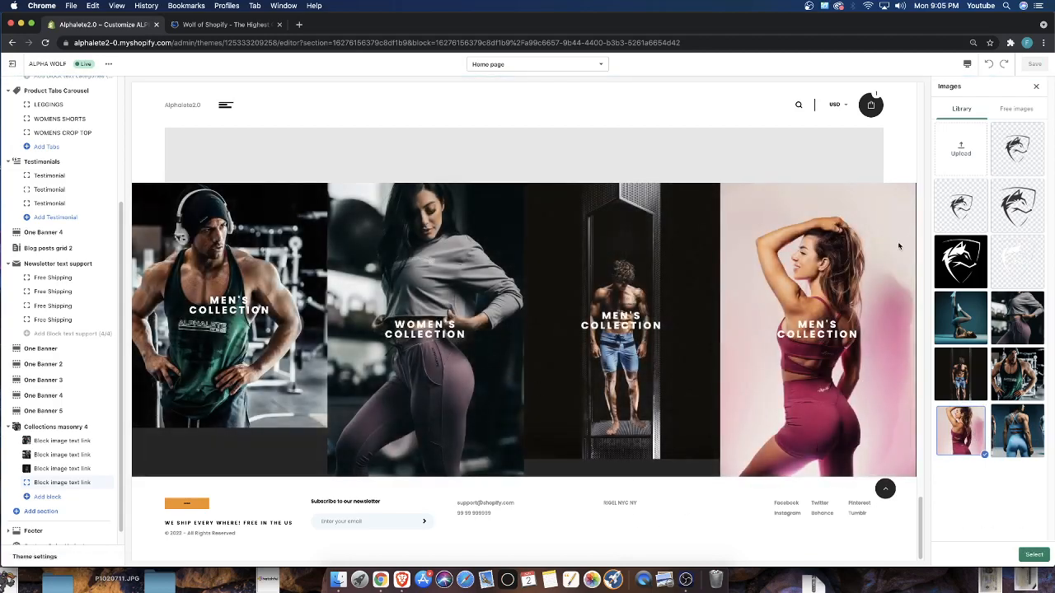
click(1033, 555)
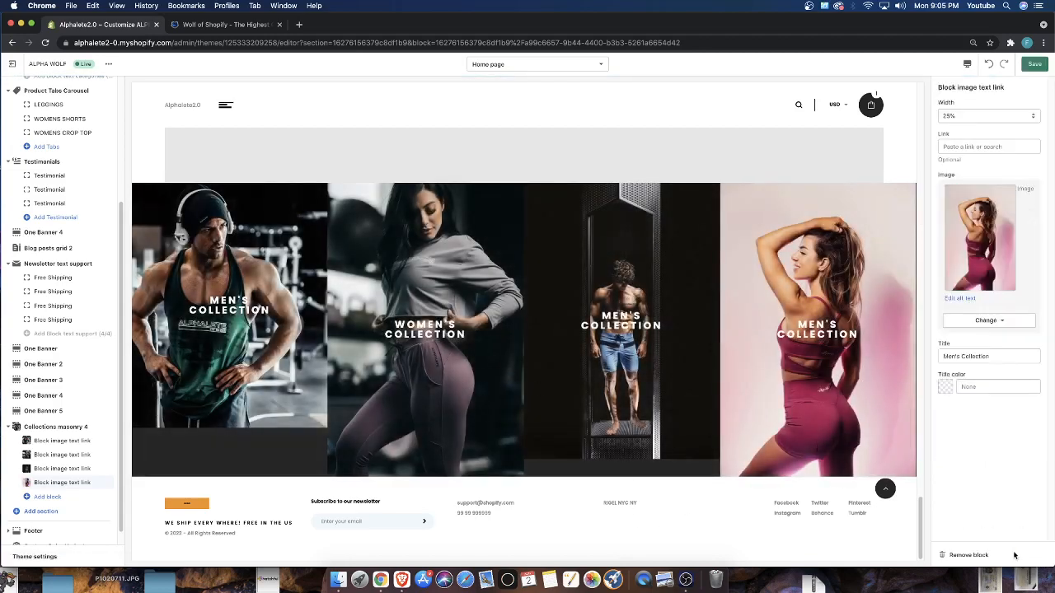
click(1029, 66)
scroll(704, 384, up, 1)
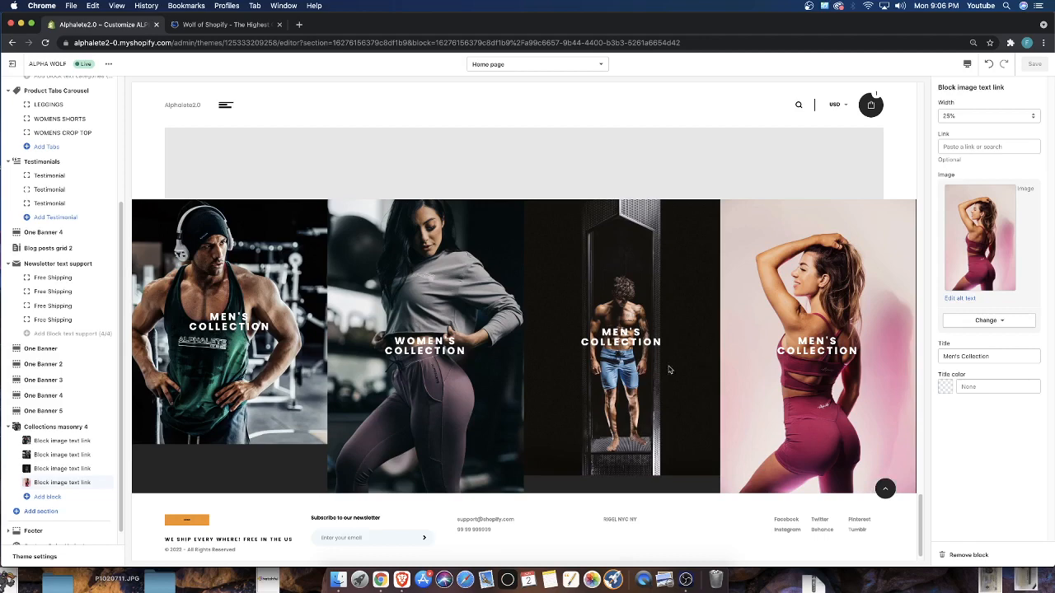
scroll(577, 396, up, 3)
scroll(503, 398, down, 3)
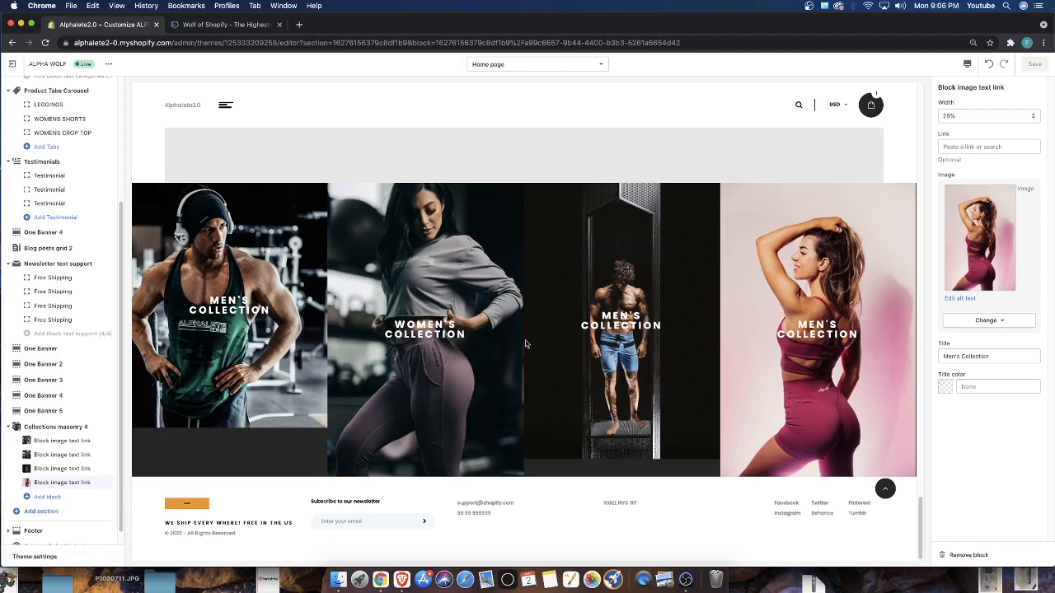
scroll(551, 379, up, 2)
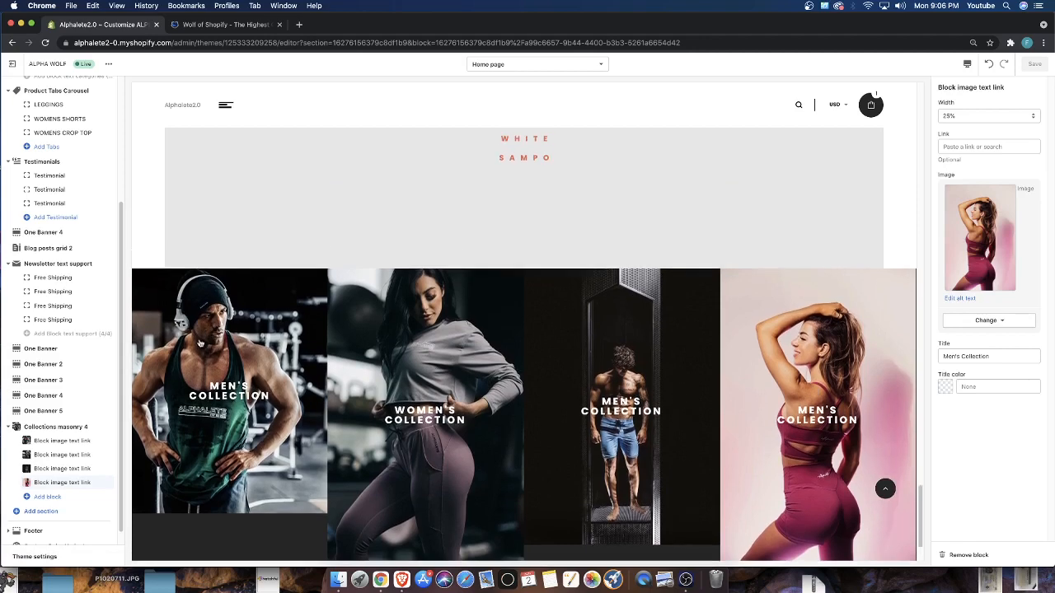
Open the Alphalete website in a new browser tab and find its women's collection images on the home page
click(299, 25)
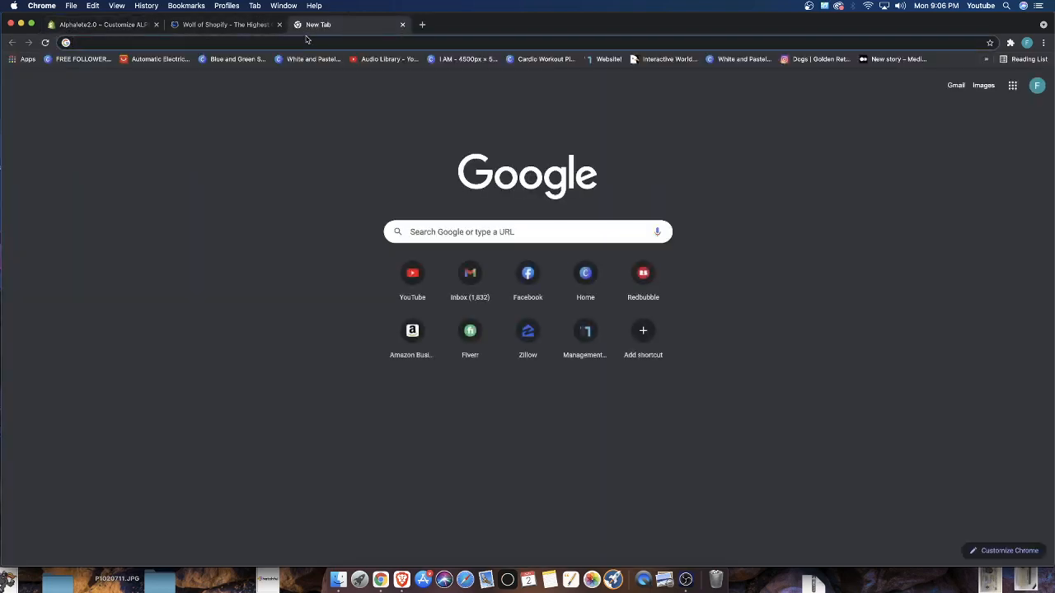
text(alphalete)
key(Return)
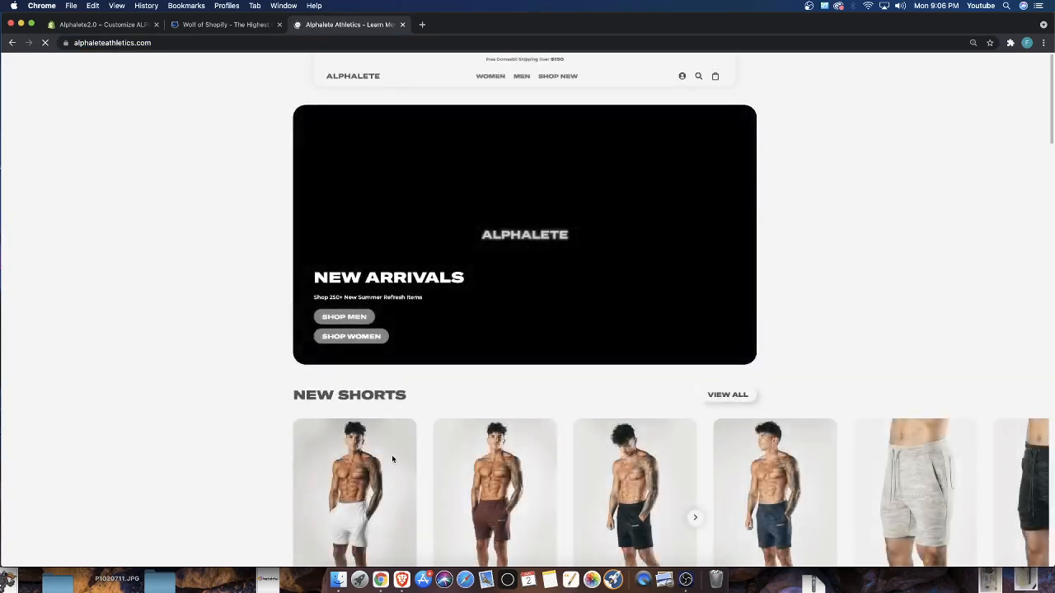
scroll(431, 475, down, 10)
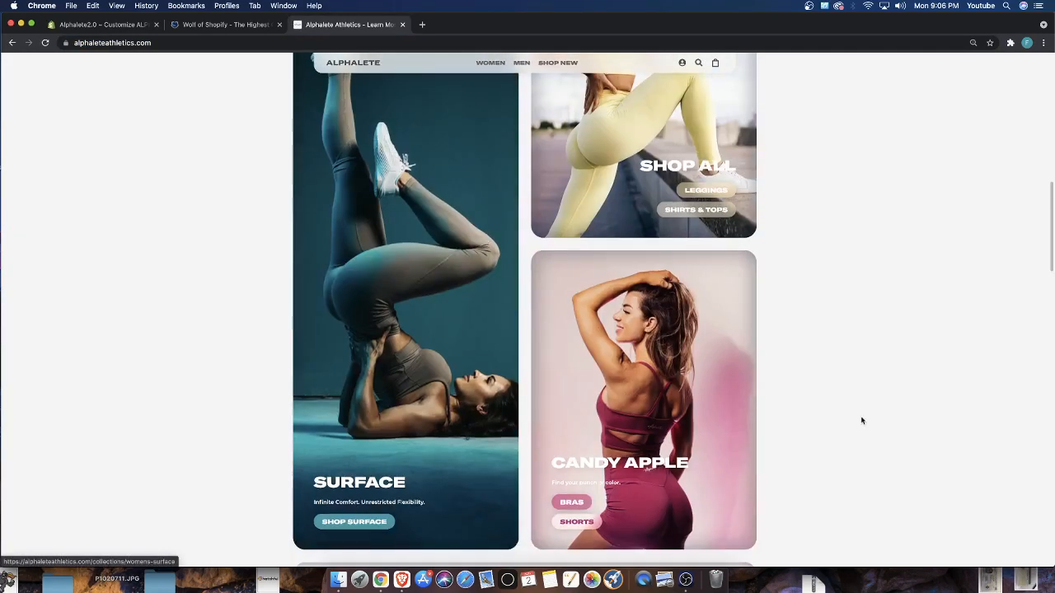
scroll(825, 404, down, 2)
scroll(838, 399, up, 3)
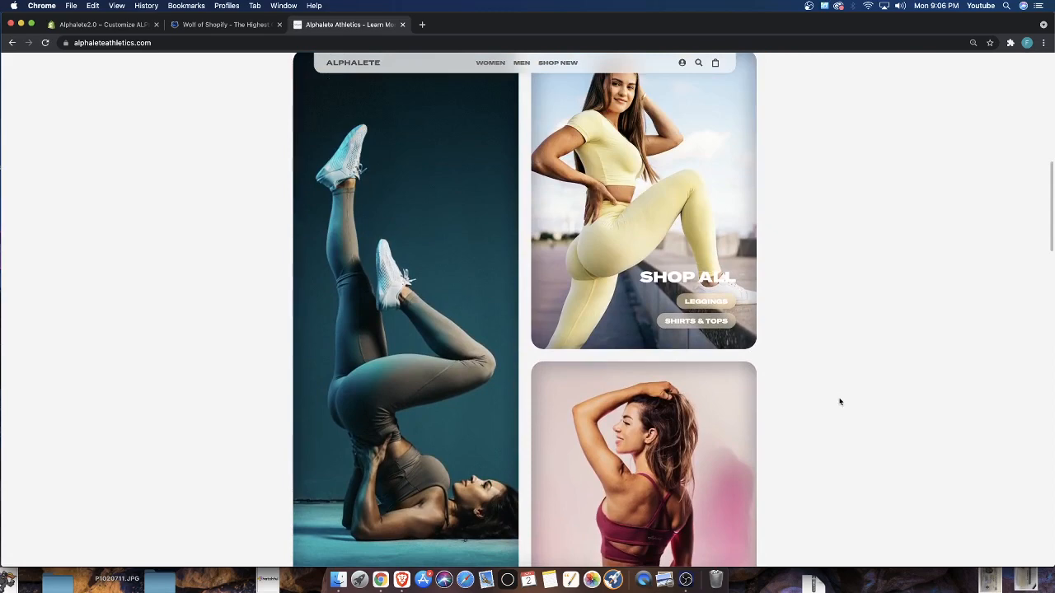
scroll(838, 400, down, 5)
scroll(825, 403, up, 6)
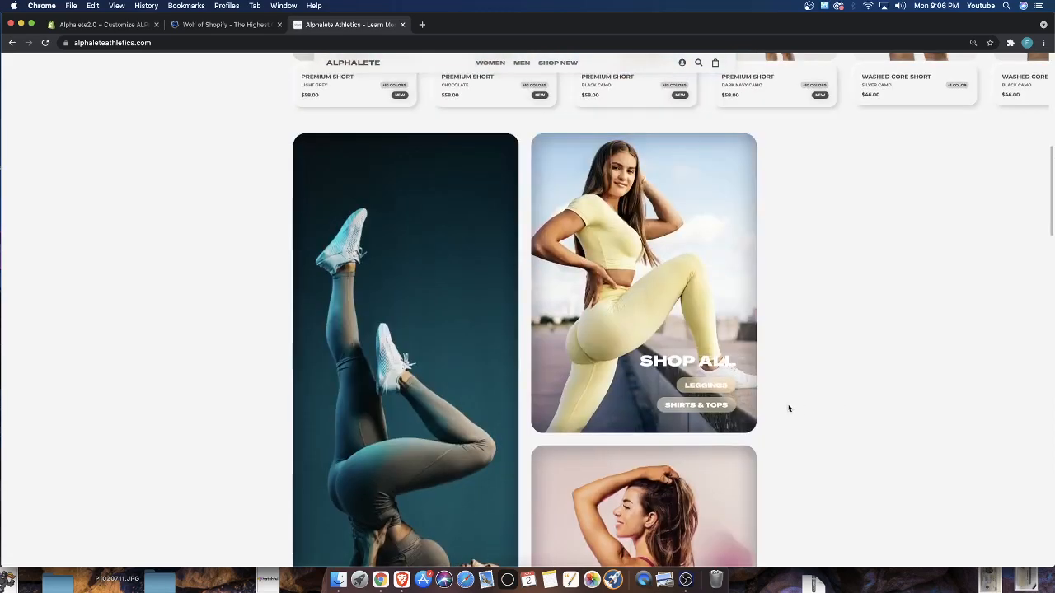
scroll(649, 325, down, 3)
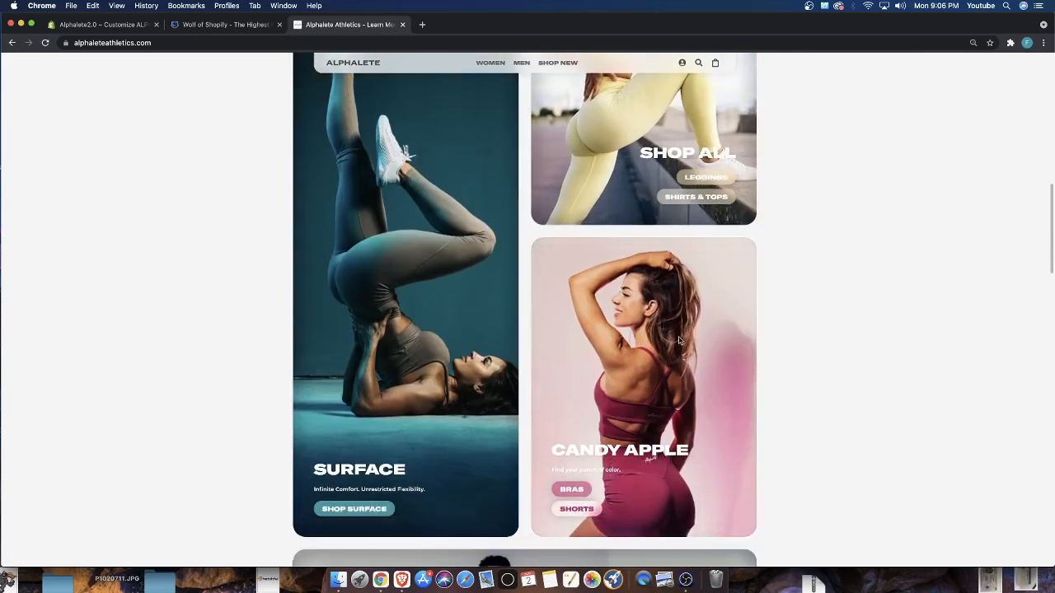
scroll(741, 339, up, 1)
Pin the Image Downloader extension and use it to download the site's picture of the woman in the yellow outfit
click(1010, 42)
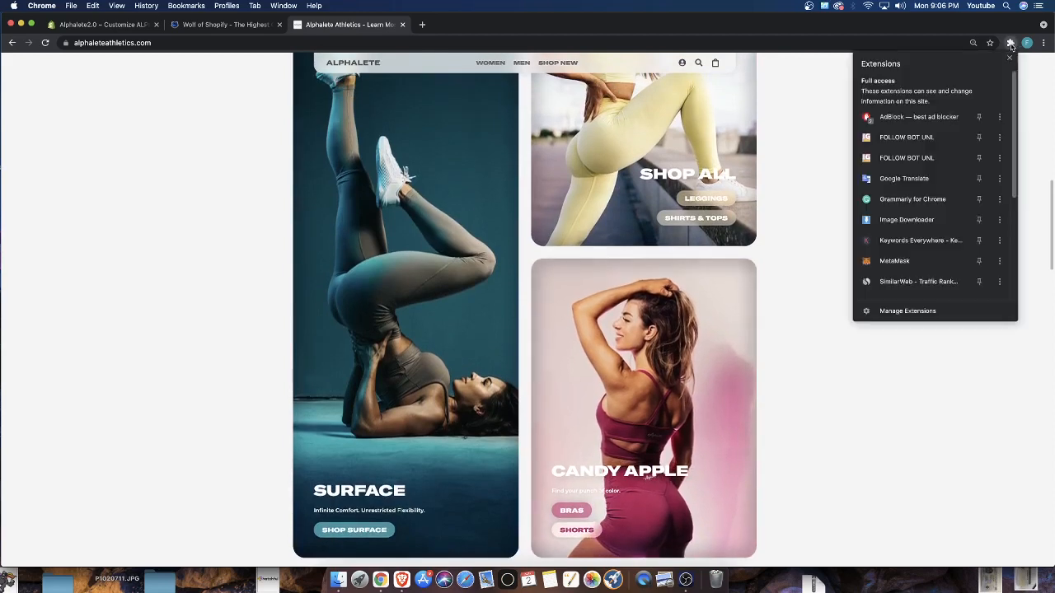
click(978, 203)
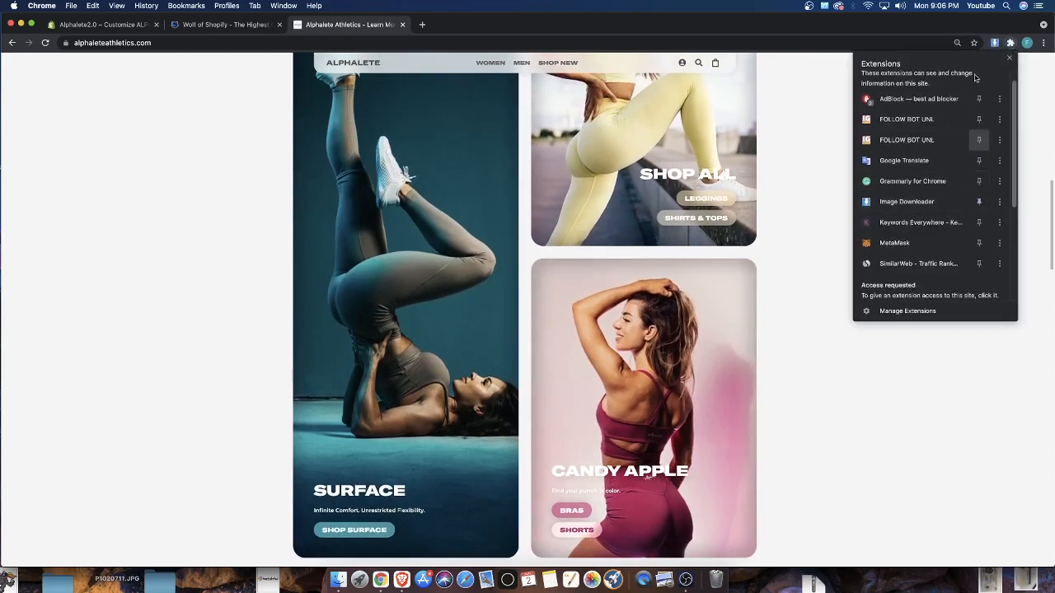
click(994, 42)
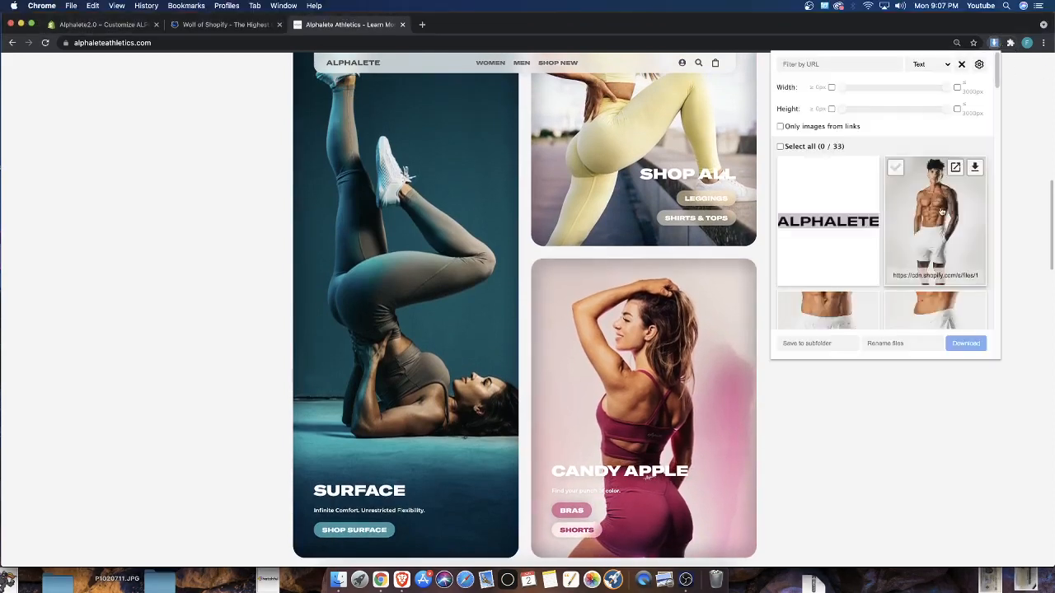
scroll(941, 211, down, 2)
scroll(941, 212, down, 10)
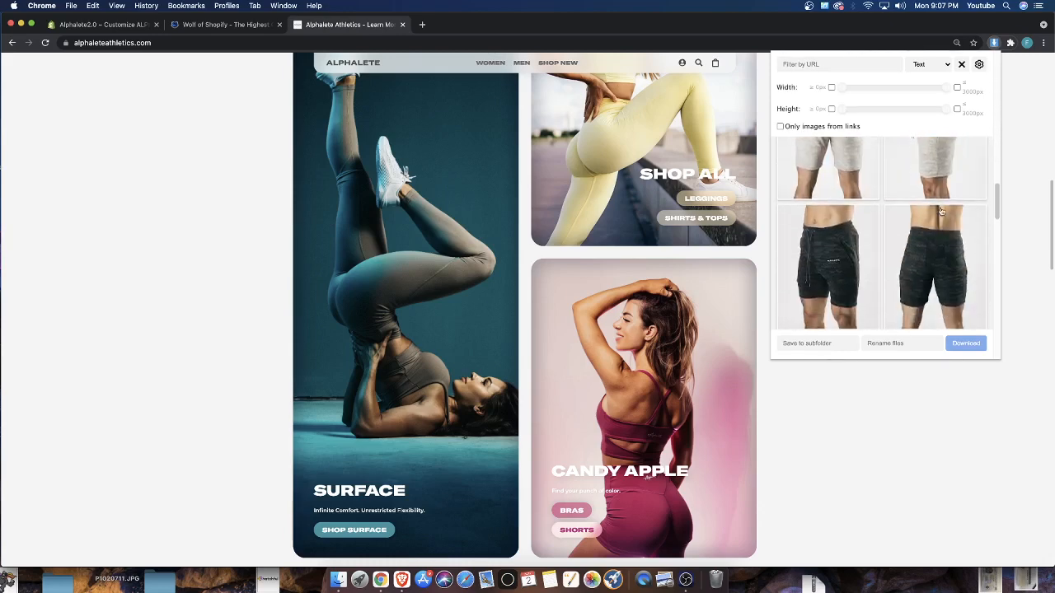
scroll(942, 212, down, 6)
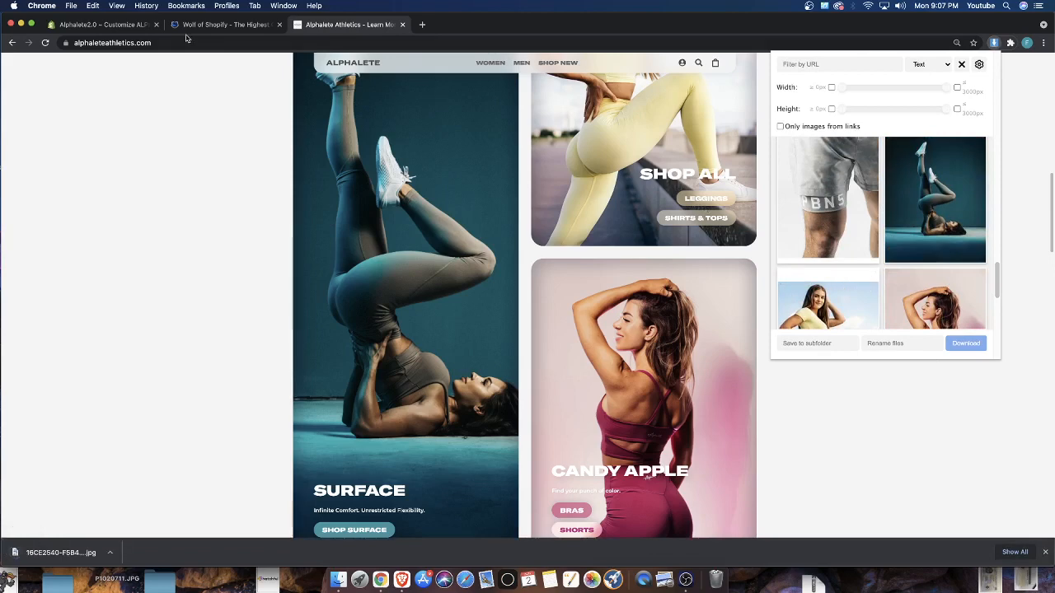
Back in the theme editor, replace the Women's Collection block's image with the downloaded picture and save the theme
click(103, 24)
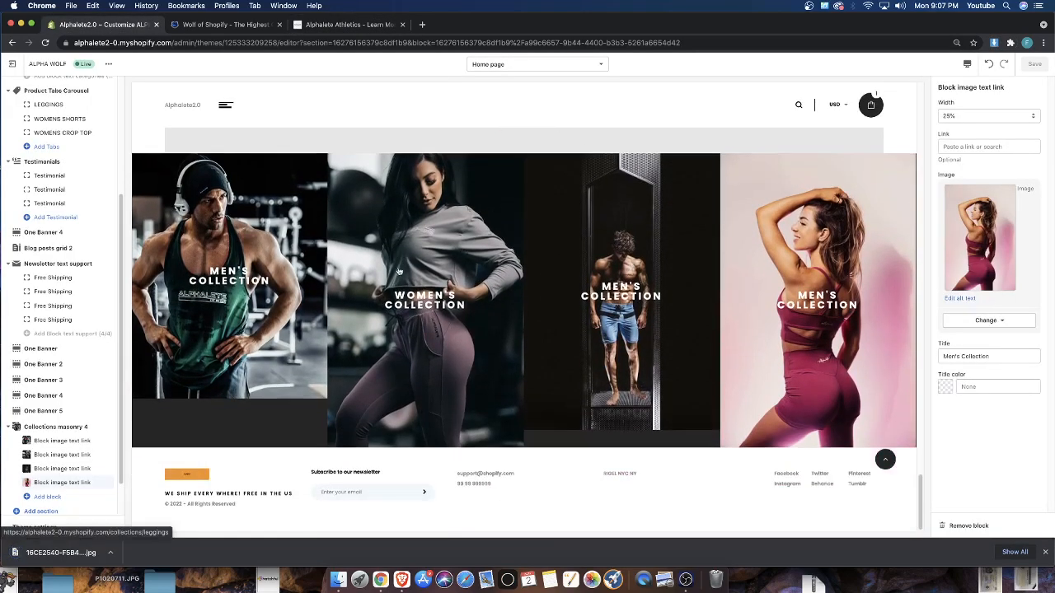
click(37, 455)
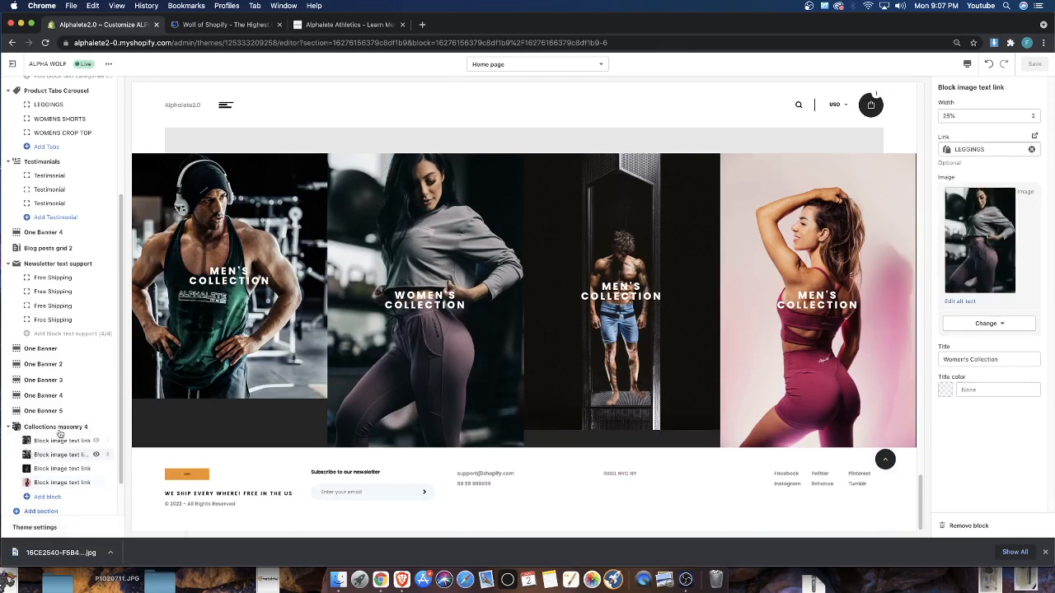
click(996, 324)
click(991, 345)
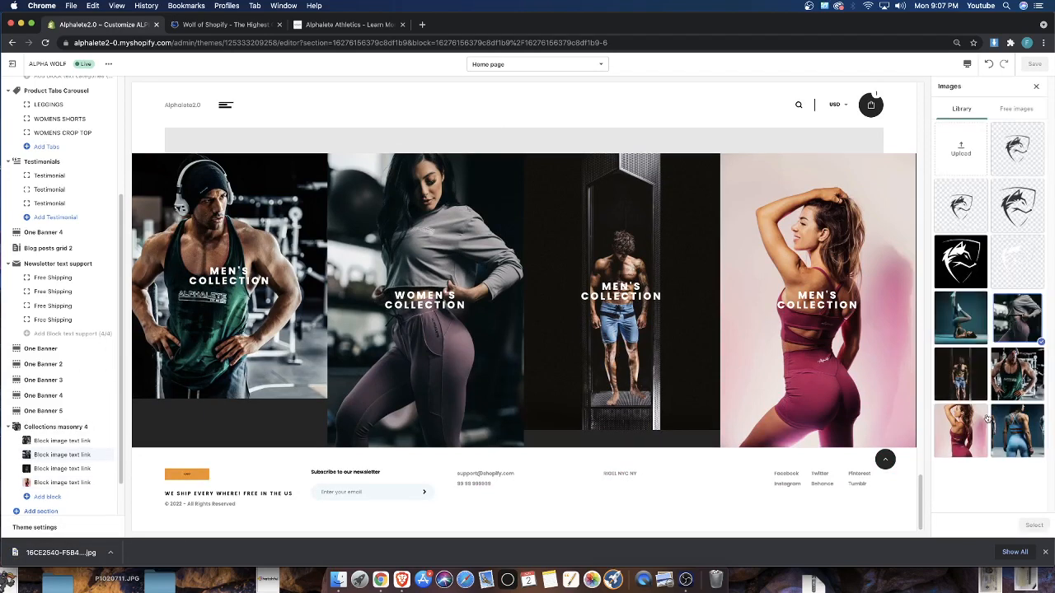
drag(82, 558, 964, 147)
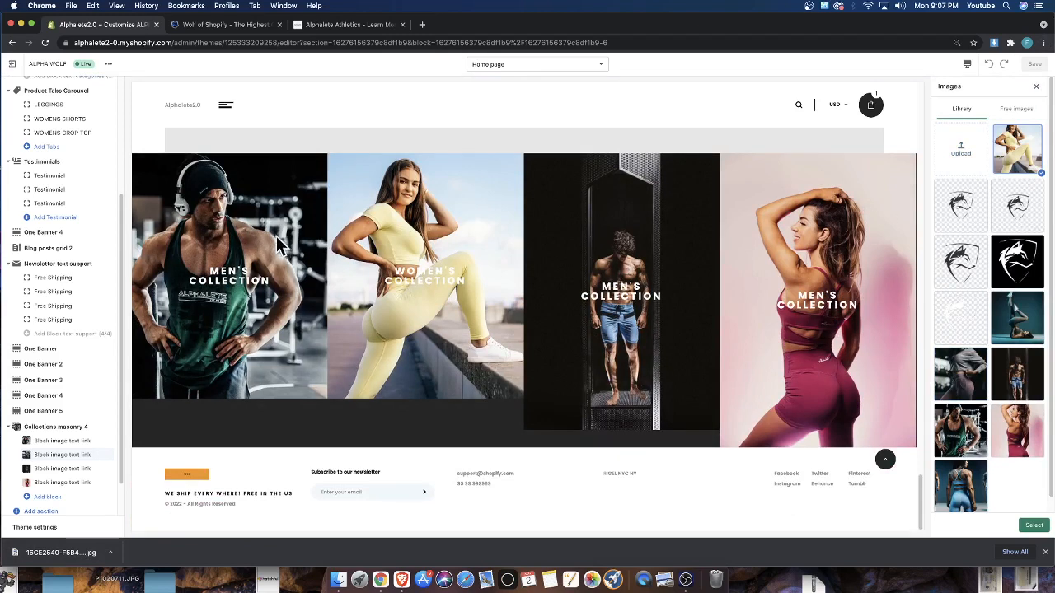
click(1032, 525)
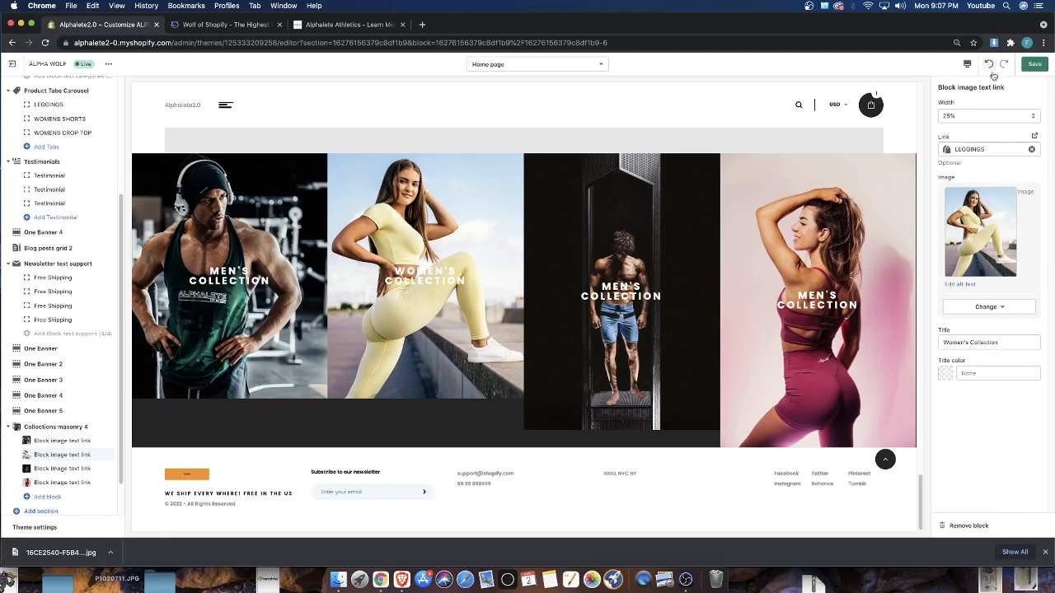
click(1035, 64)
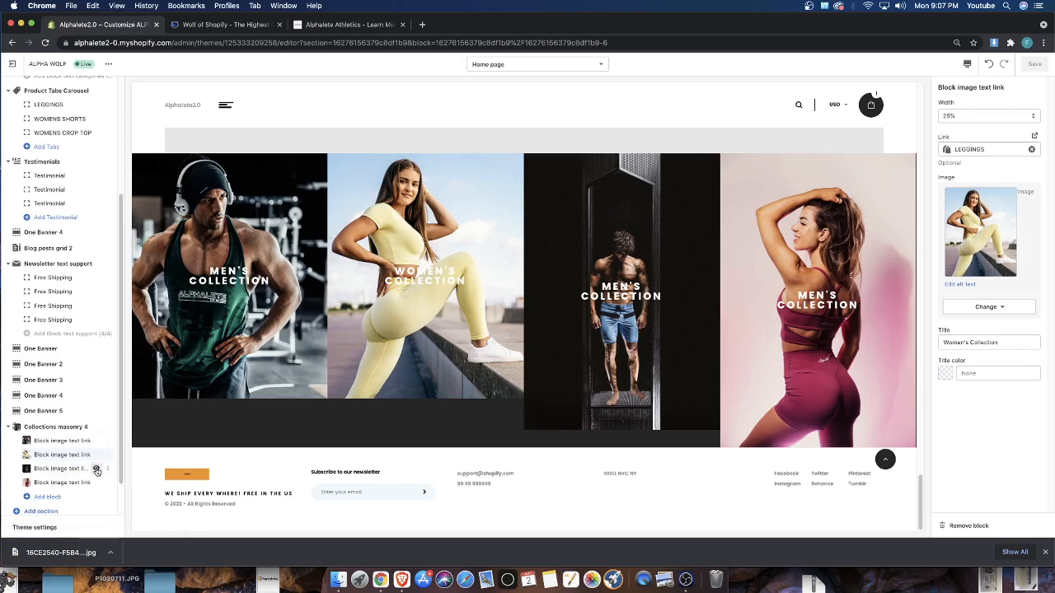
Set the width of the first Men's Collection block to 50%
click(52, 441)
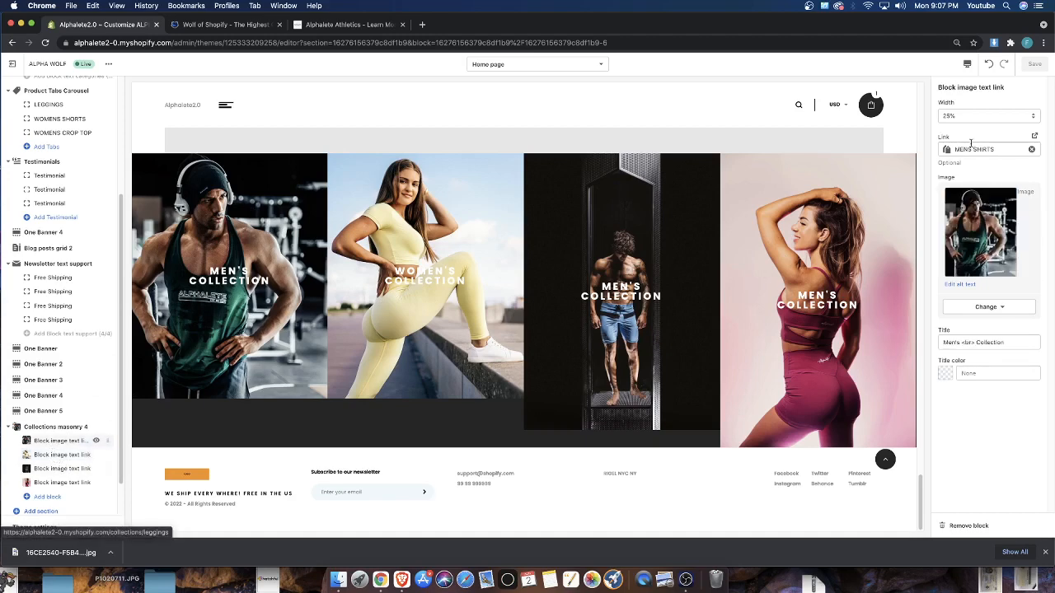
click(974, 118)
click(971, 133)
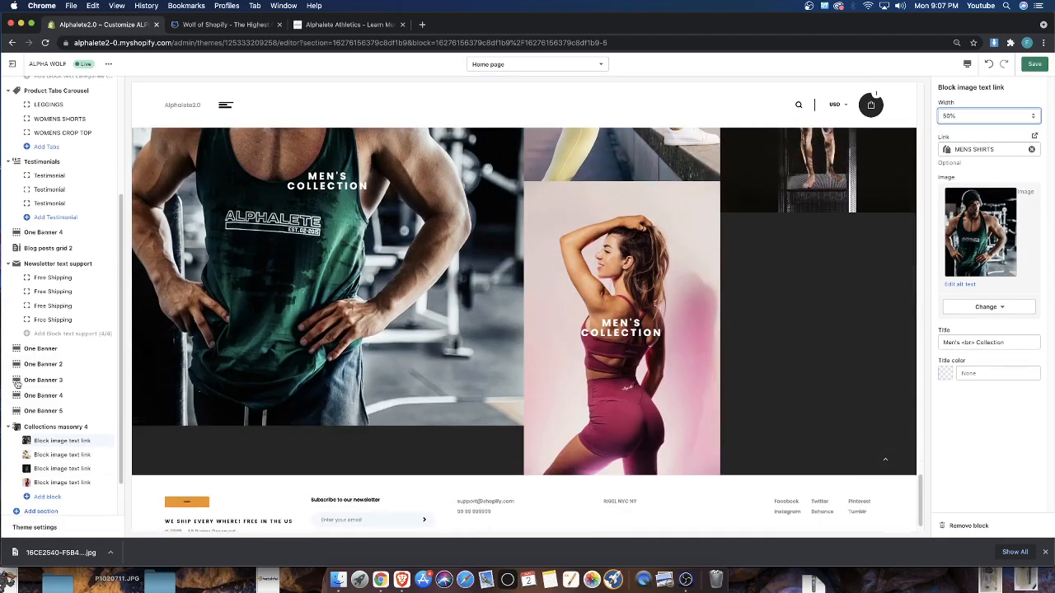
Remove the third and fourth image blocks from the Collections masonry 4 section
click(47, 459)
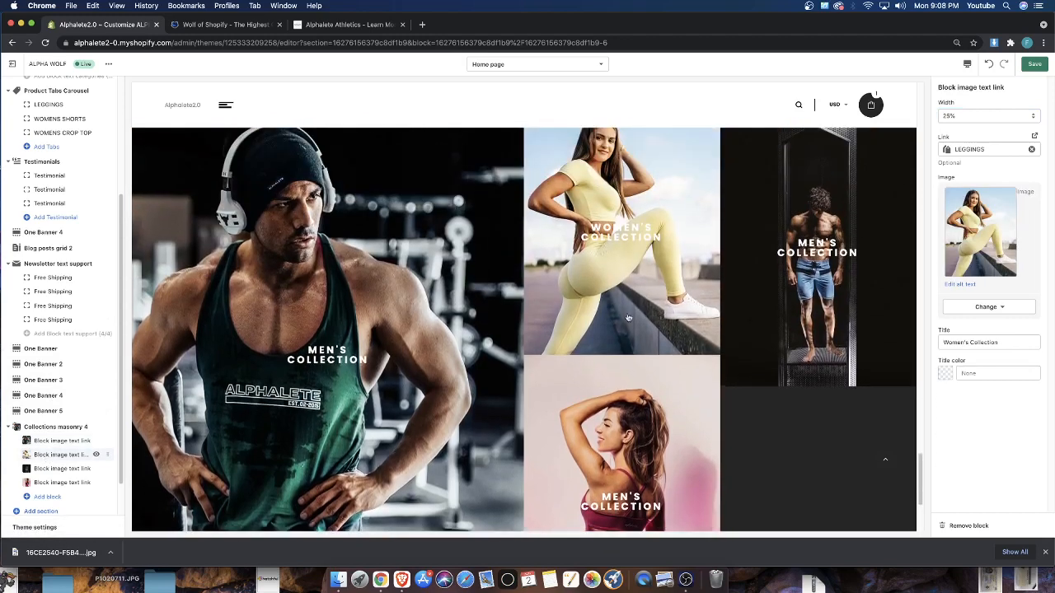
click(64, 470)
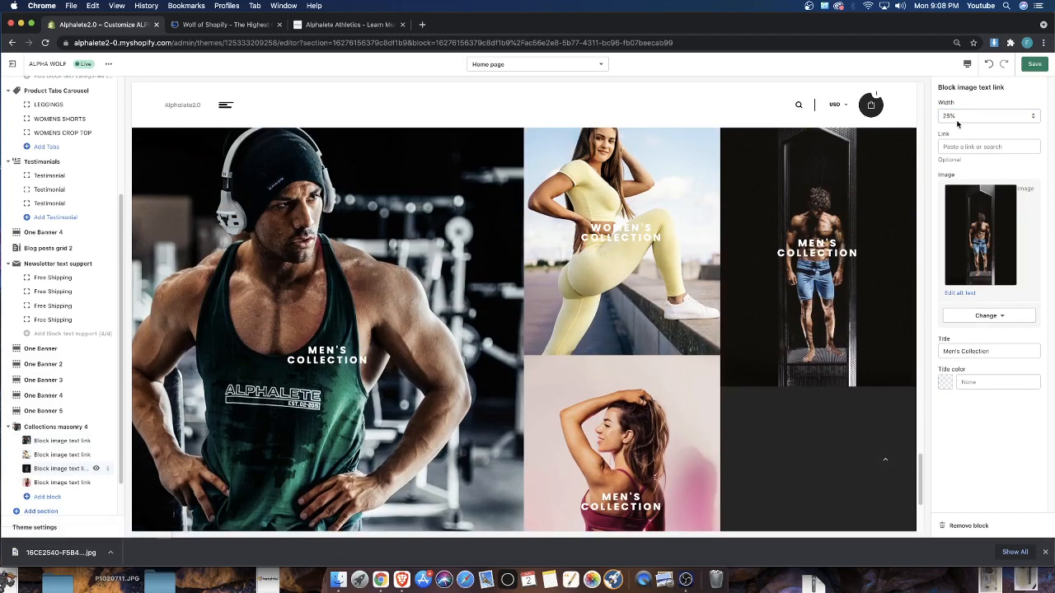
click(963, 525)
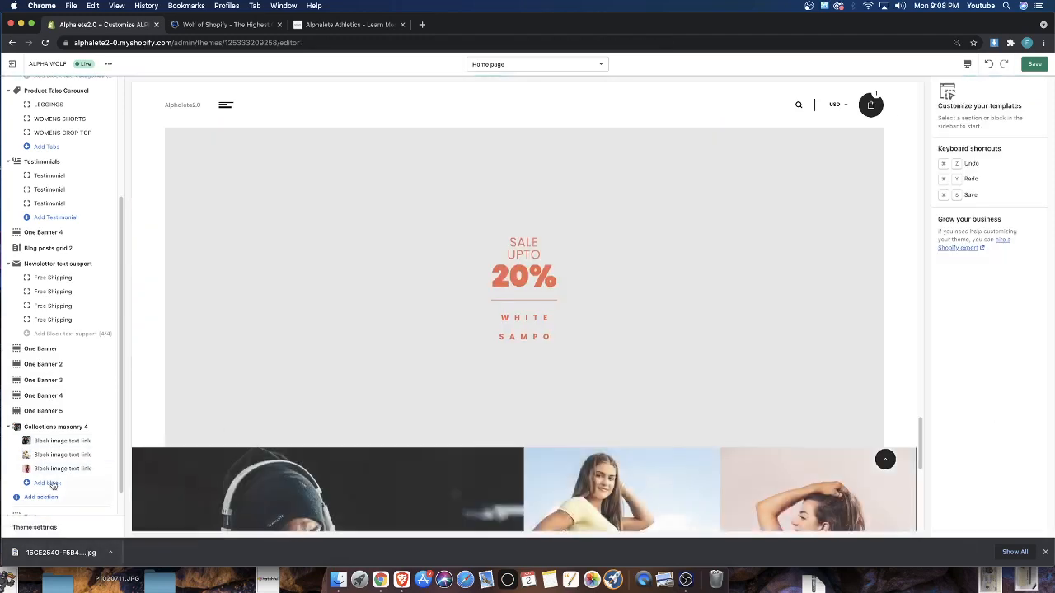
click(58, 468)
click(962, 525)
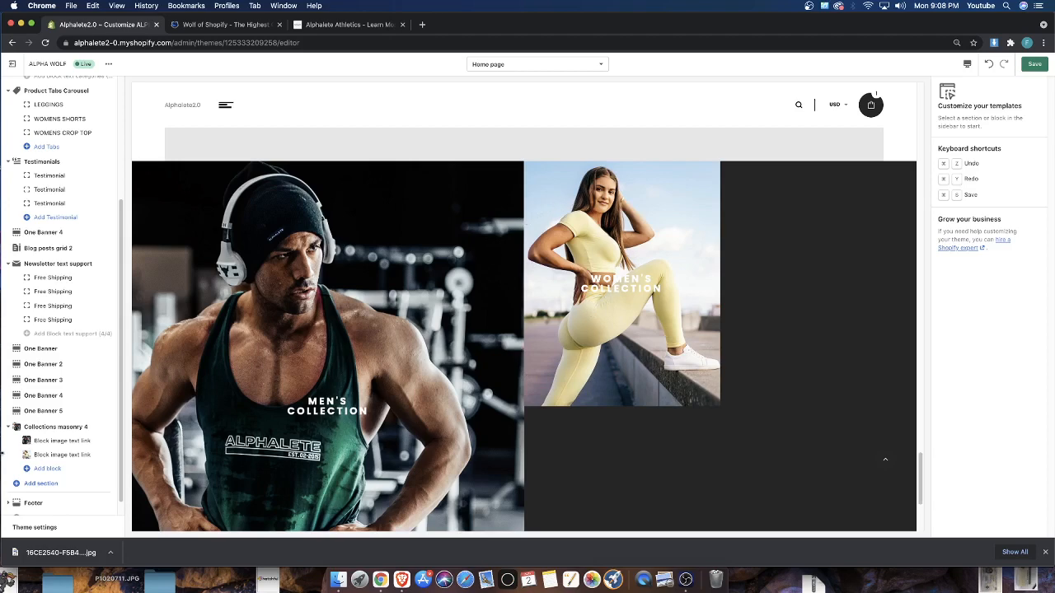
Set the width of the Women's Collection block to 50% and save the theme
click(50, 454)
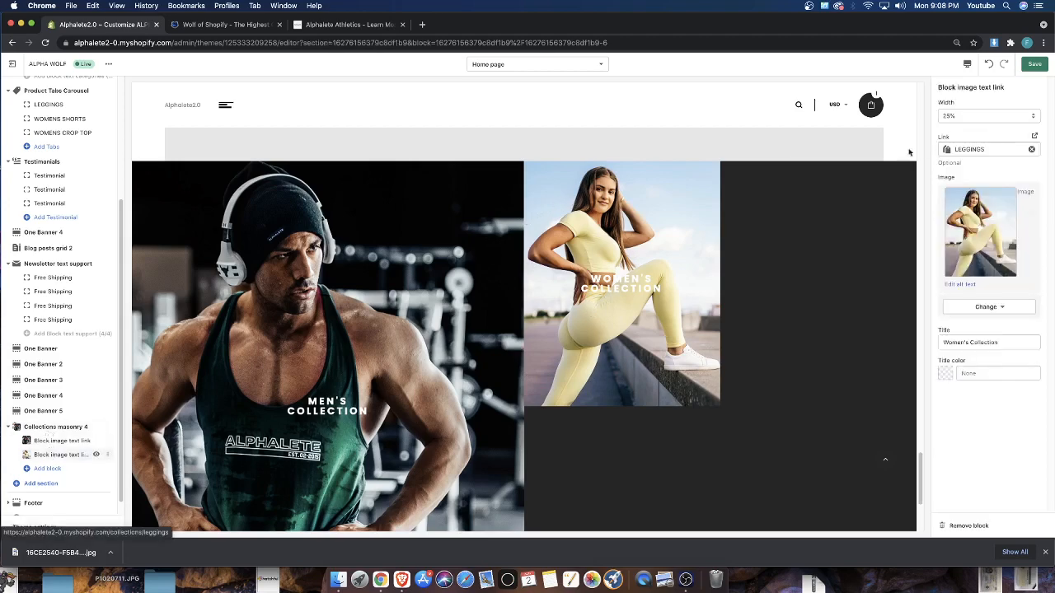
click(964, 116)
click(962, 131)
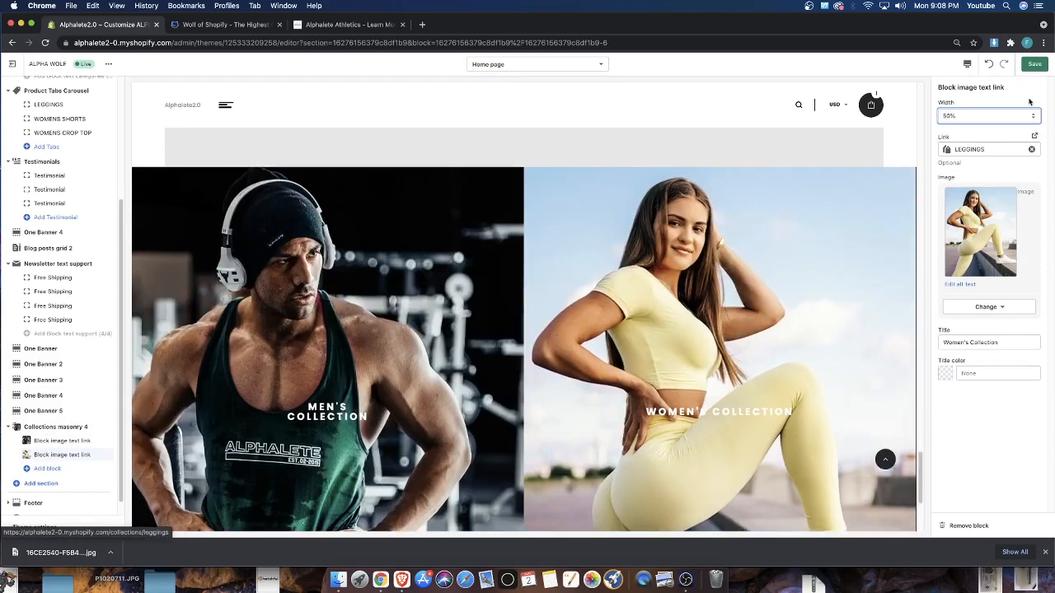
click(1033, 65)
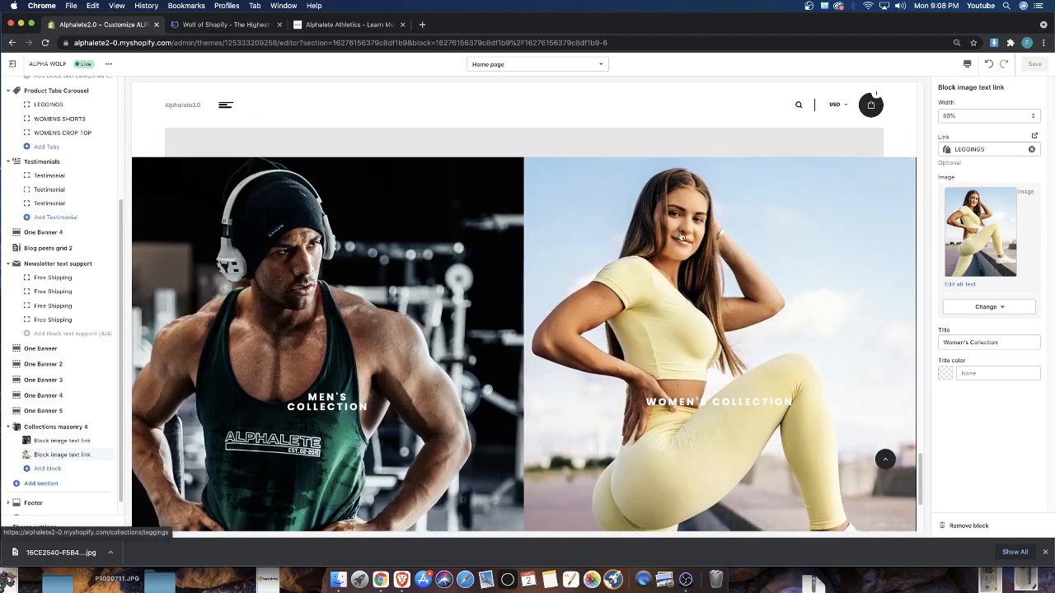
scroll(692, 322, down, 1)
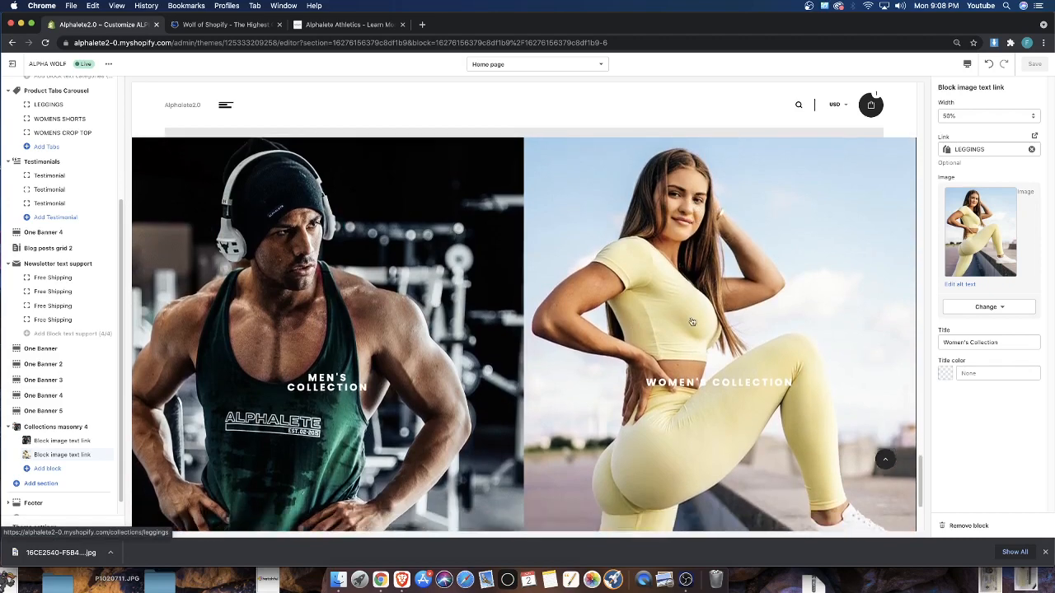
scroll(723, 262, up, 5)
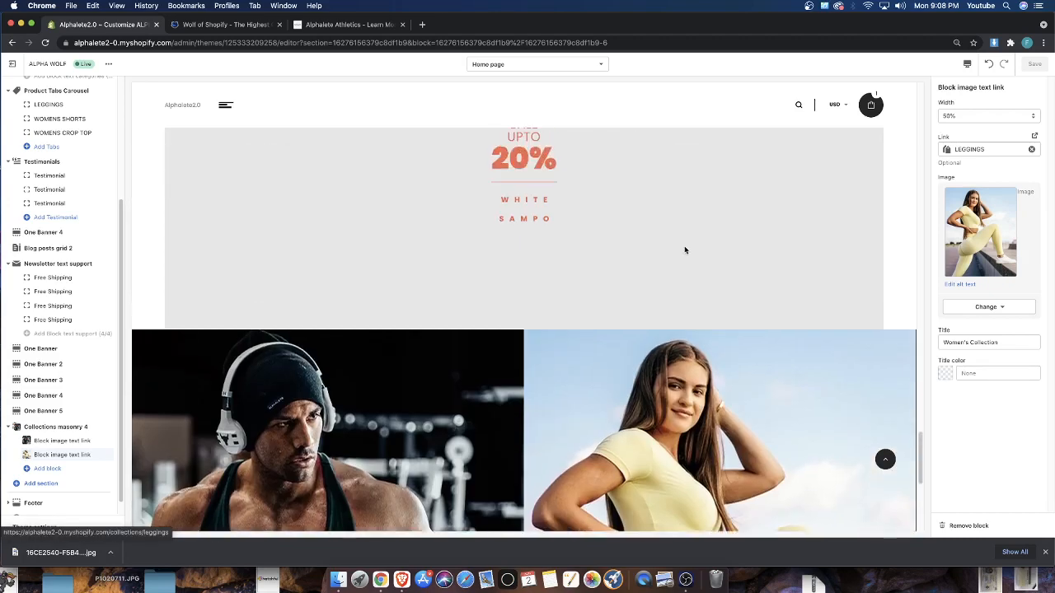
Collapse the Collections masonry 4 section and look over the sale banners in the home page preview
scroll(340, 252, up, 5)
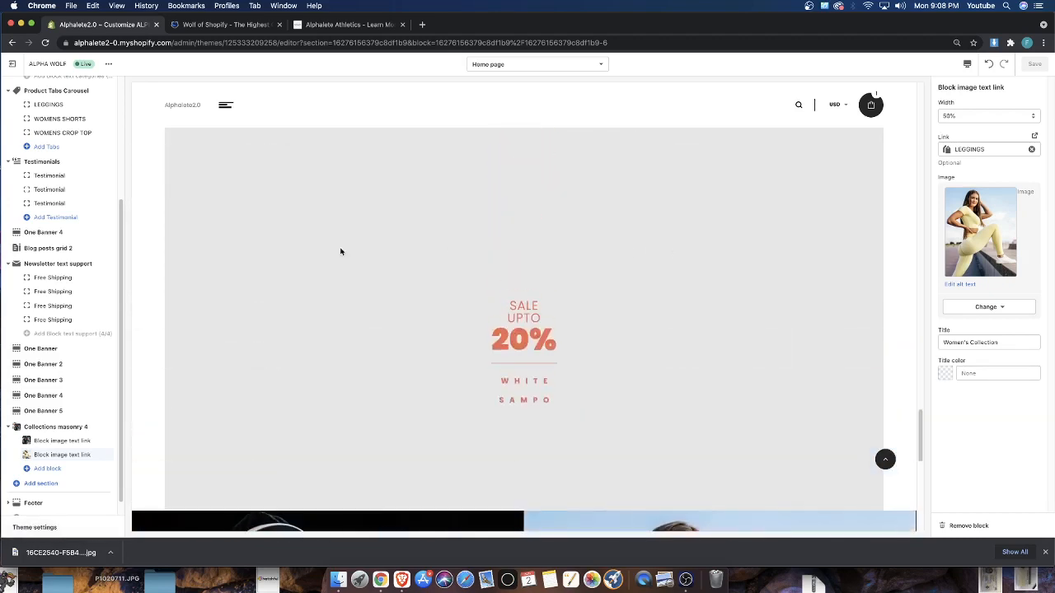
click(10, 426)
scroll(636, 409, up, 10)
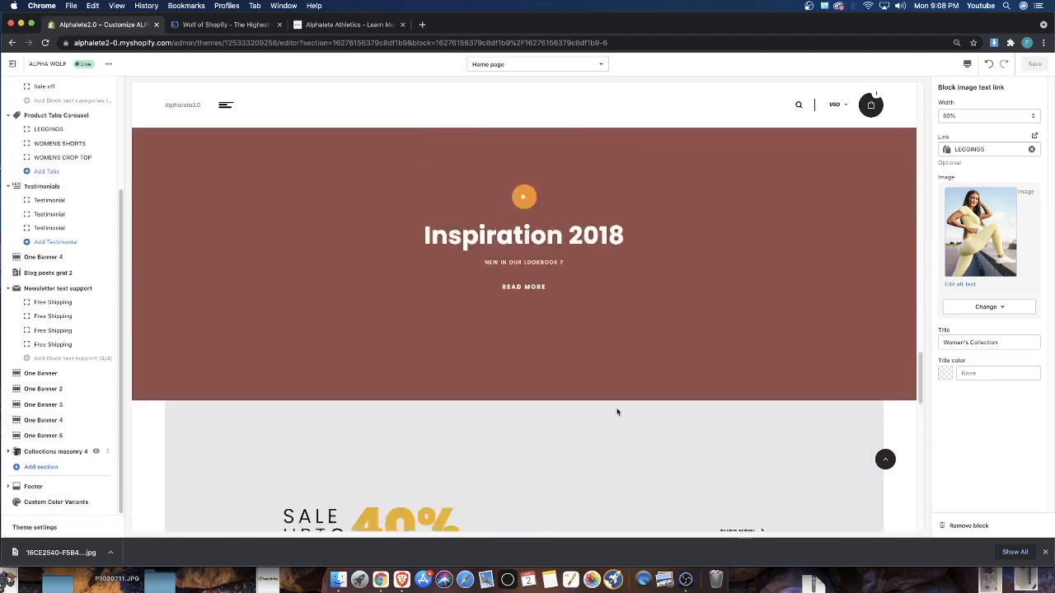
scroll(617, 412, up, 10)
scroll(452, 392, down, 5)
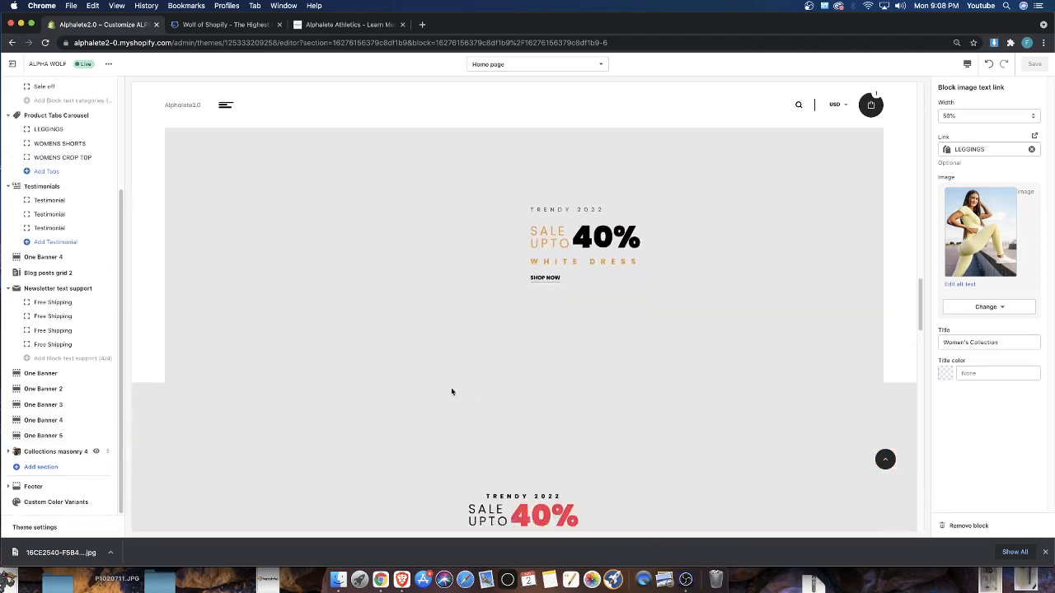
scroll(451, 392, down, 10)
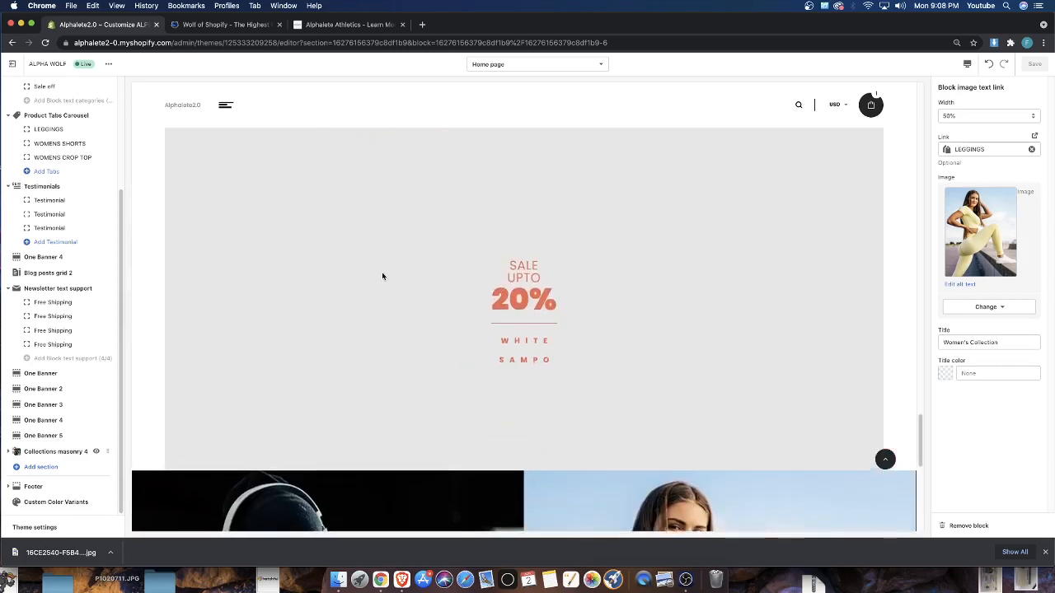
scroll(382, 276, up, 2)
On the Alphalete Athletics website, find the Men's Hoodies banner and download its picture with the image downloader extension
click(310, 25)
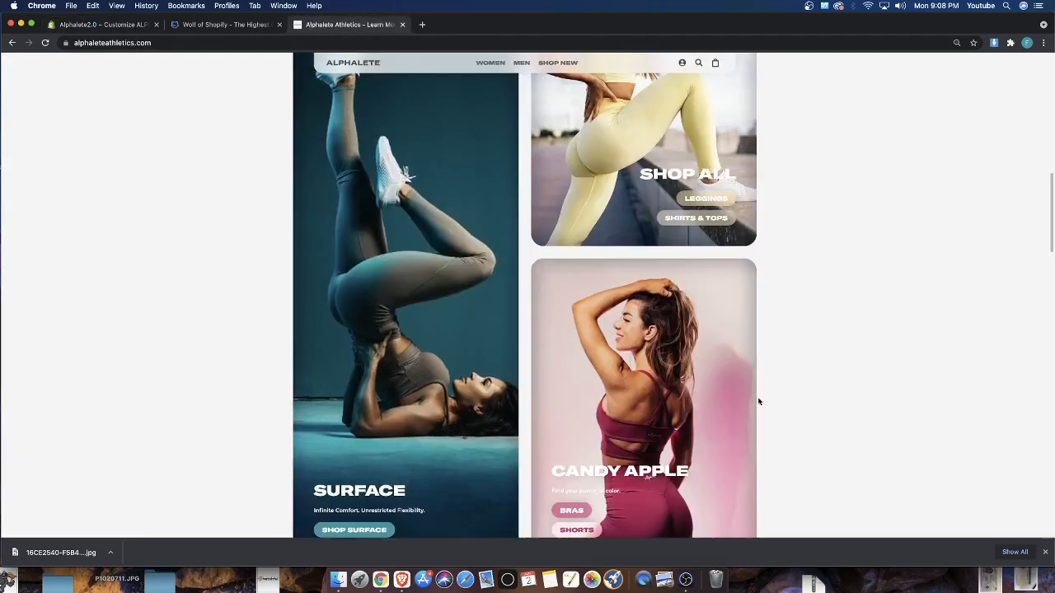
scroll(759, 401, down, 6)
scroll(535, 337, up, 1)
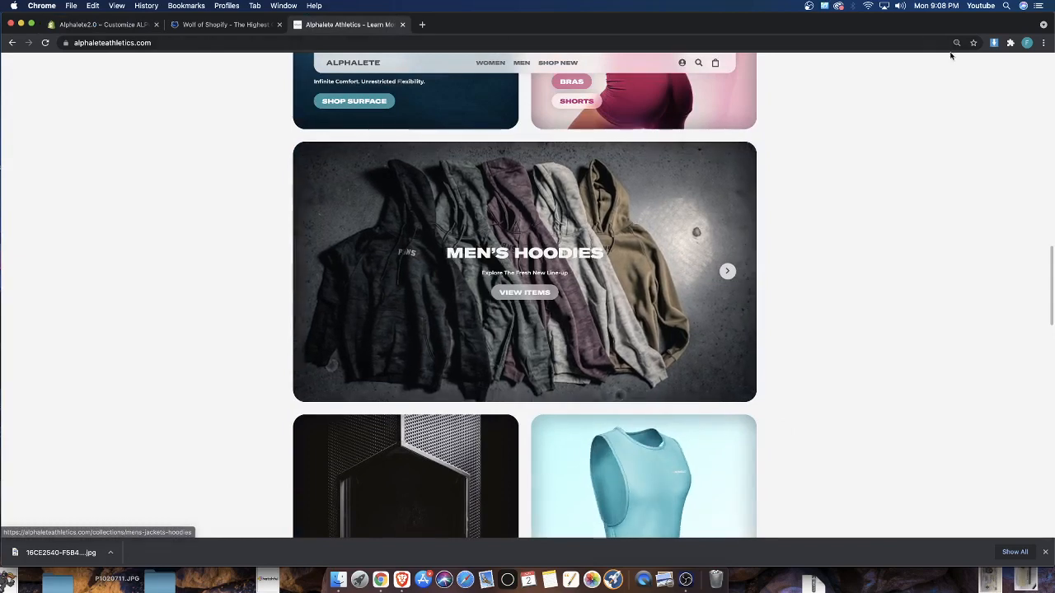
click(994, 43)
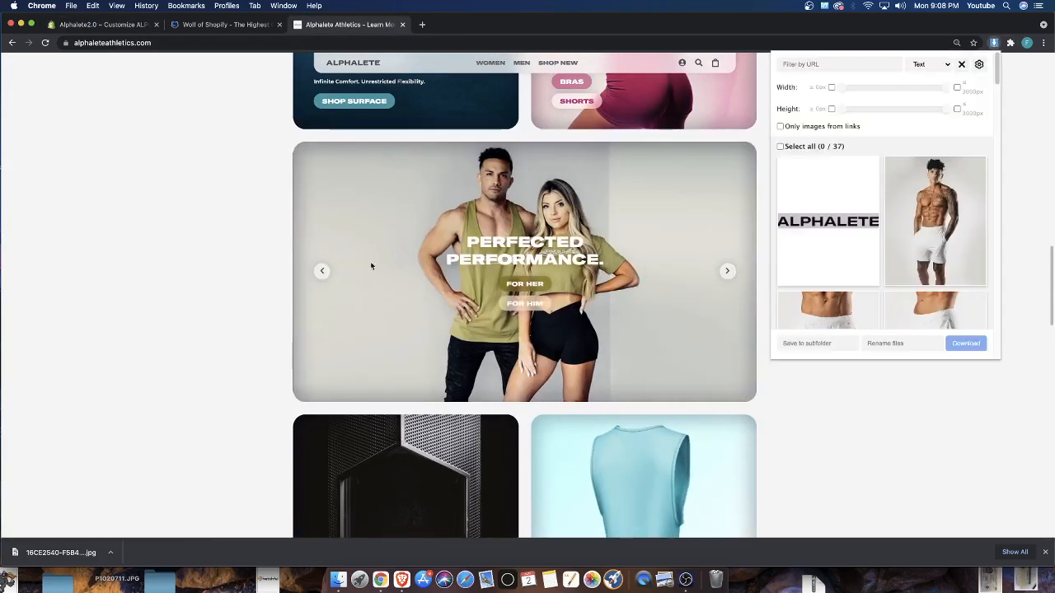
click(370, 261)
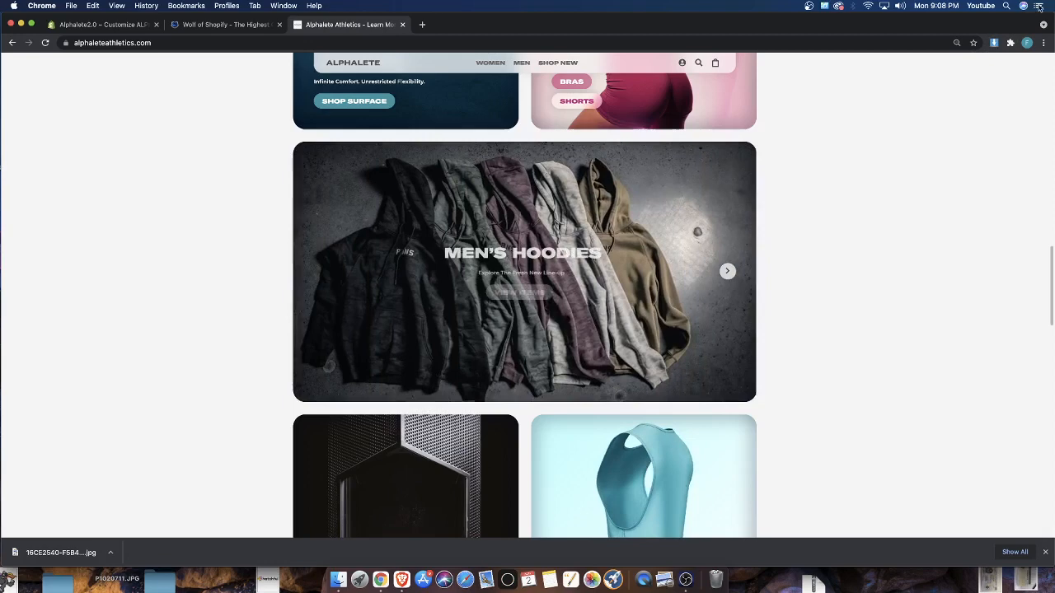
click(994, 43)
scroll(913, 214, down, 5)
scroll(913, 214, down, 10)
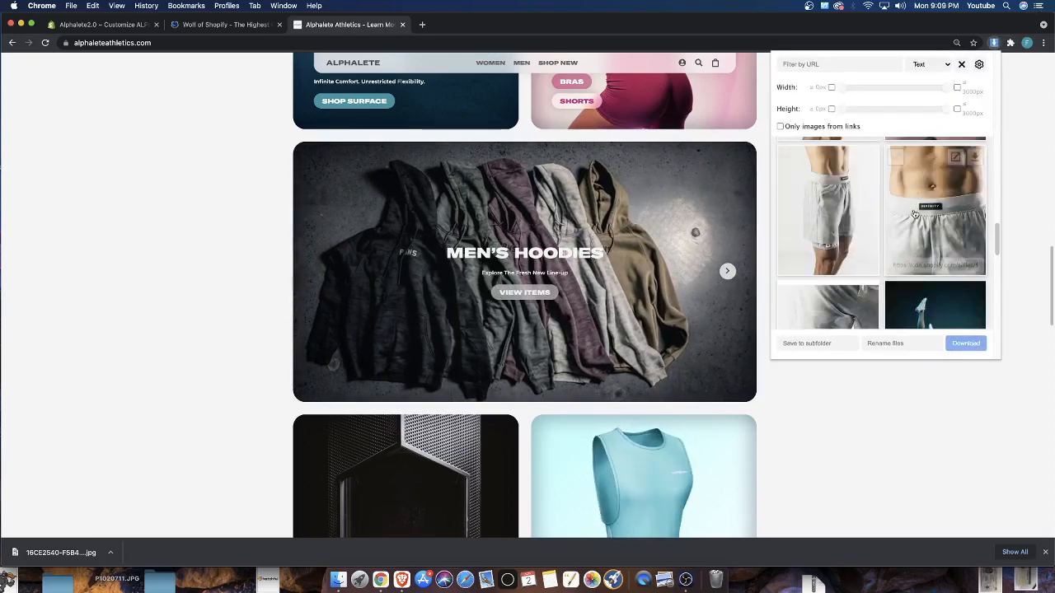
scroll(914, 214, down, 10)
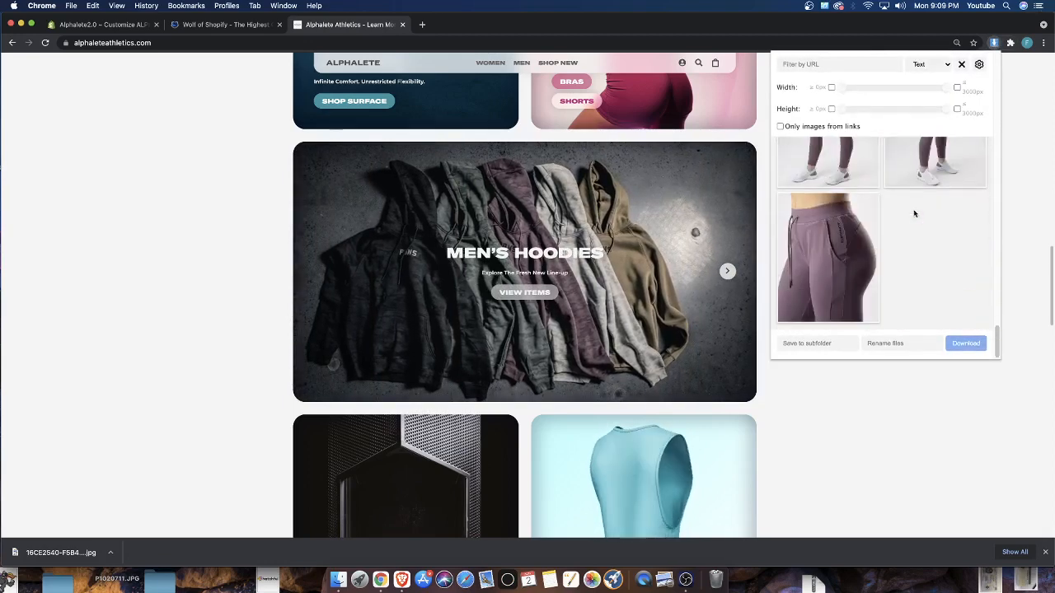
scroll(913, 213, up, 2)
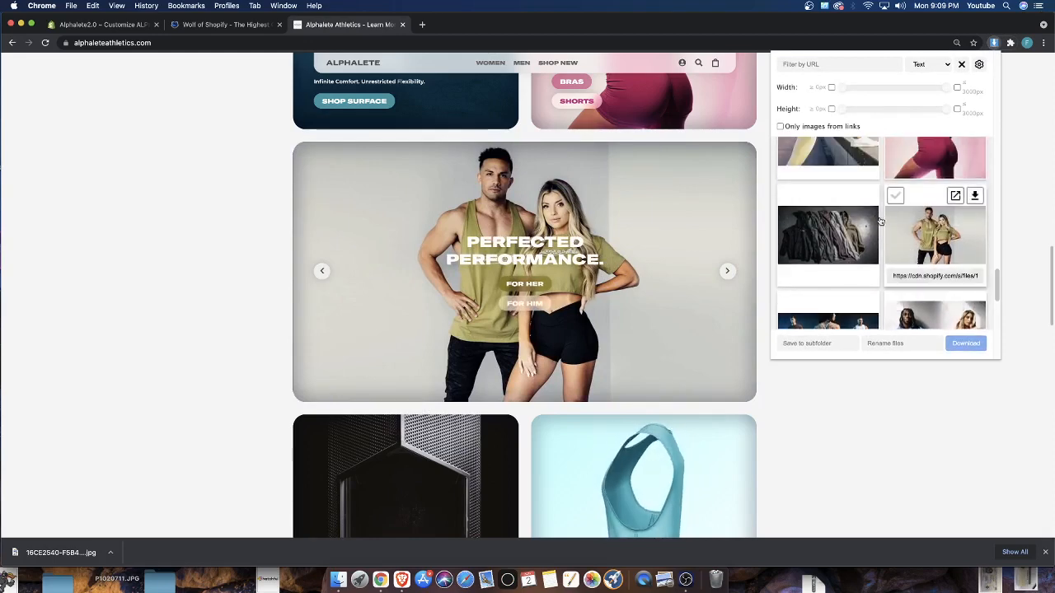
click(875, 194)
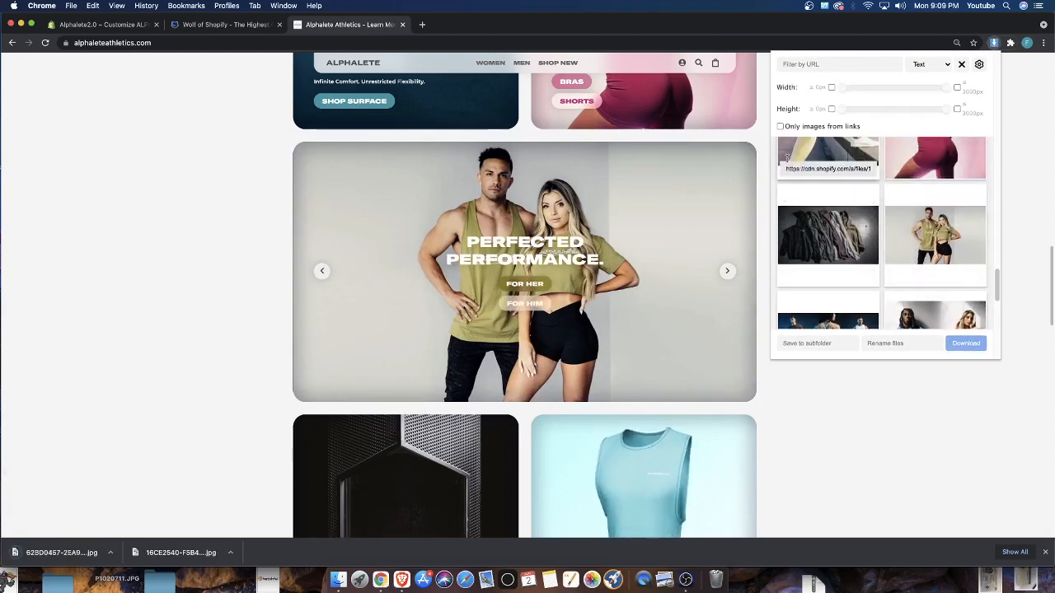
Back in the theme editor, upload the downloaded hoodies picture and set it as the One Banner 4 section's image
click(111, 25)
scroll(473, 311, up, 5)
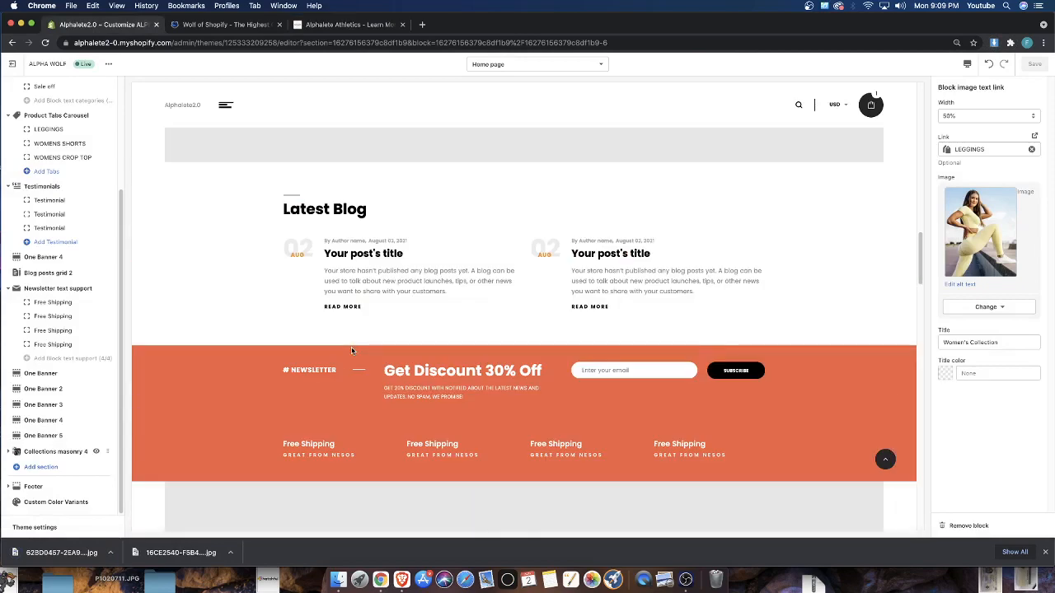
scroll(344, 337, up, 10)
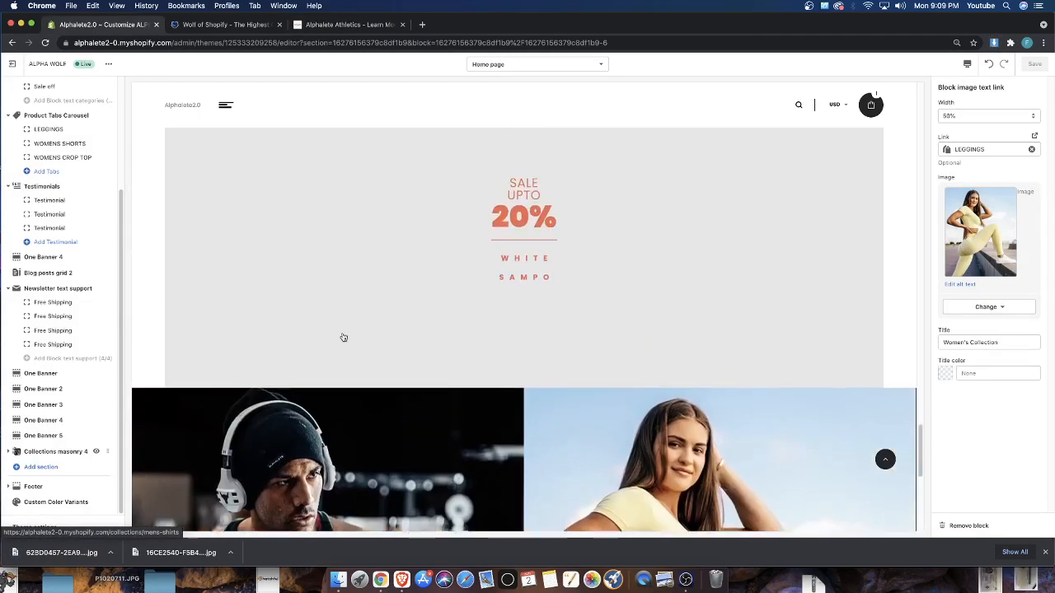
scroll(342, 337, up, 12)
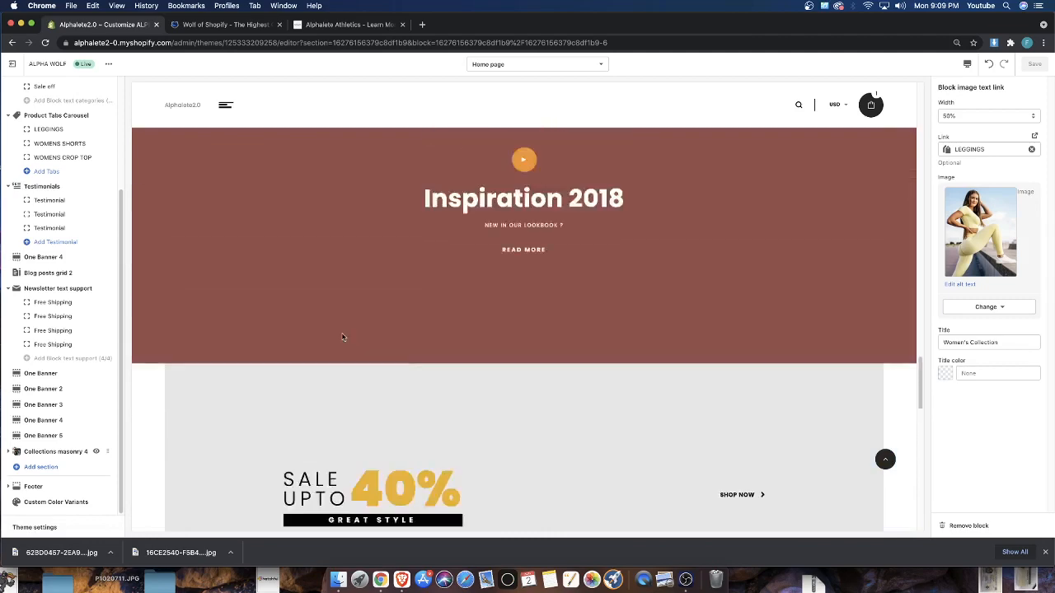
scroll(342, 337, up, 10)
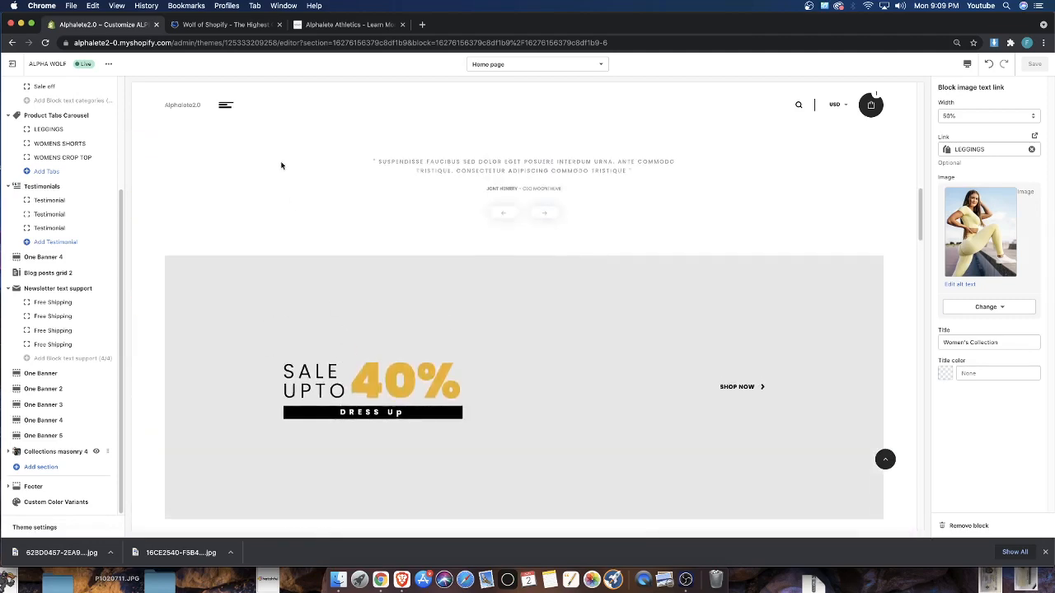
scroll(78, 189, up, 4)
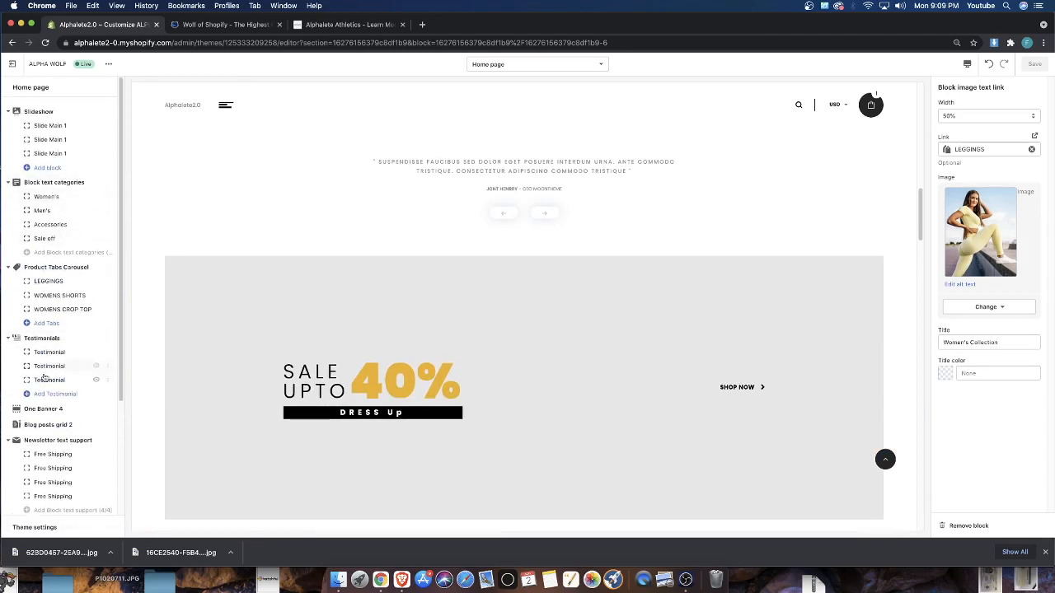
scroll(387, 231, up, 1)
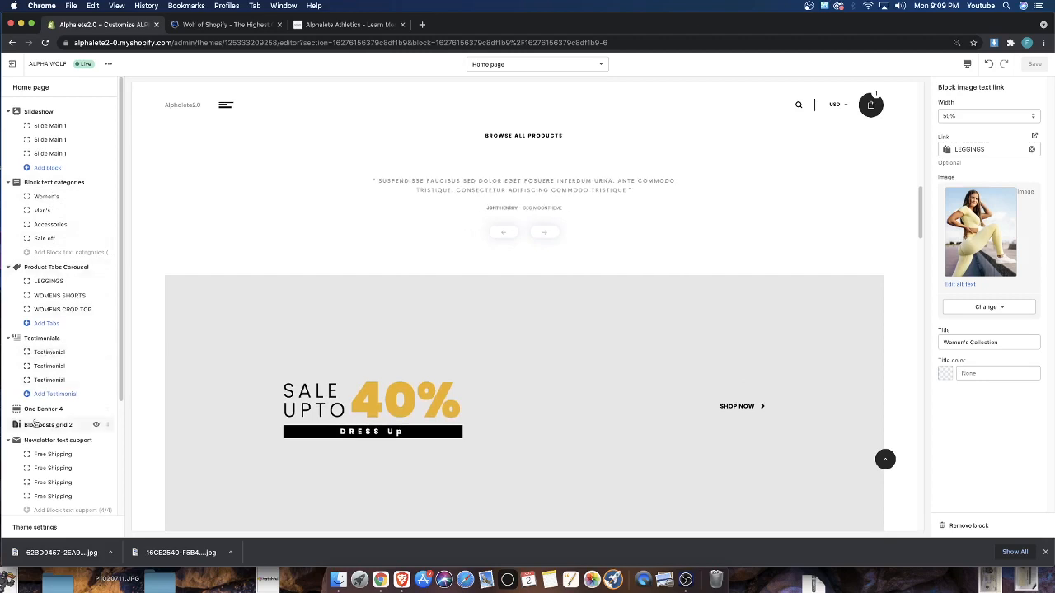
click(35, 411)
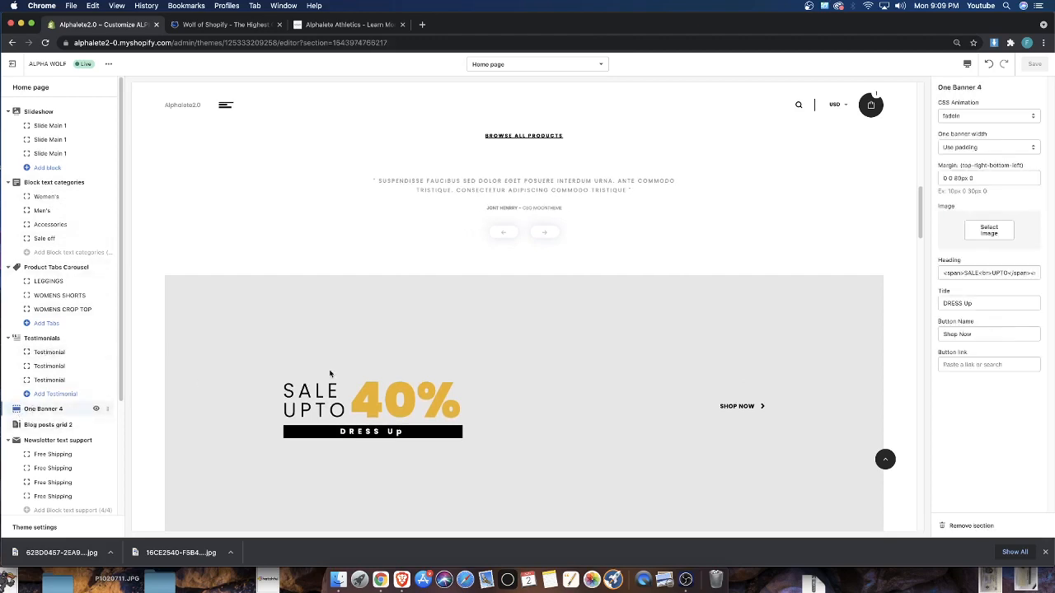
click(987, 234)
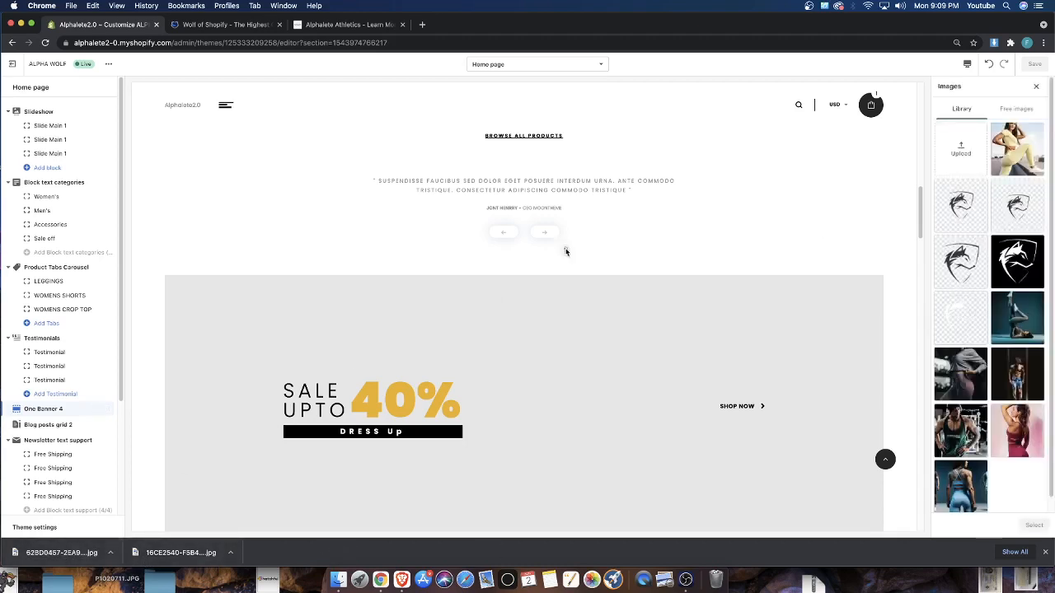
drag(565, 251, 961, 150)
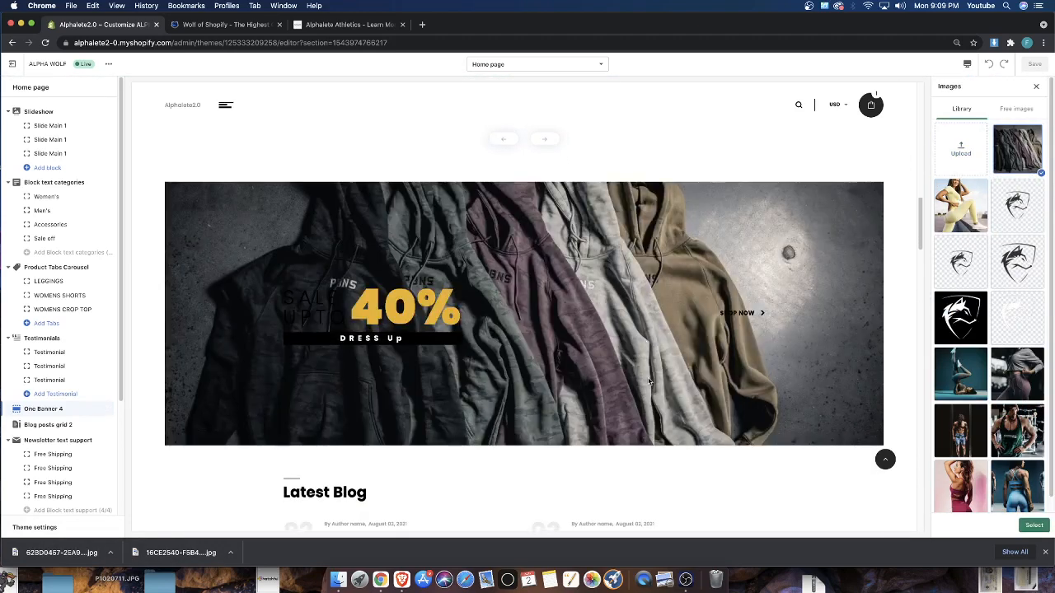
click(1033, 525)
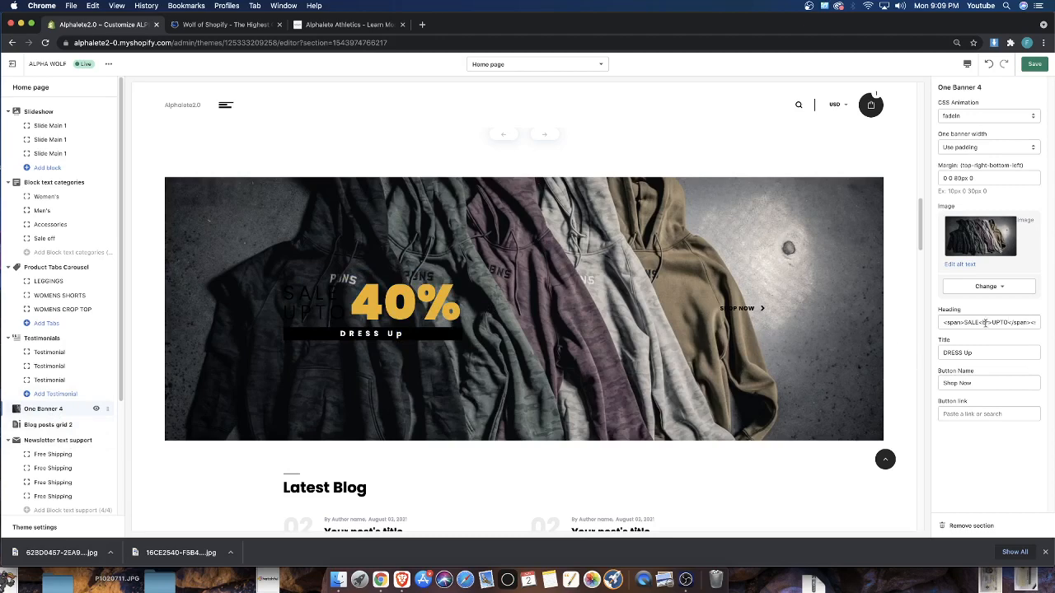
Replace the One Banner 4 heading's SALE UPTO wording so that it reads <span>40% OFF</span>
drag(985, 322, 954, 321)
click(956, 322)
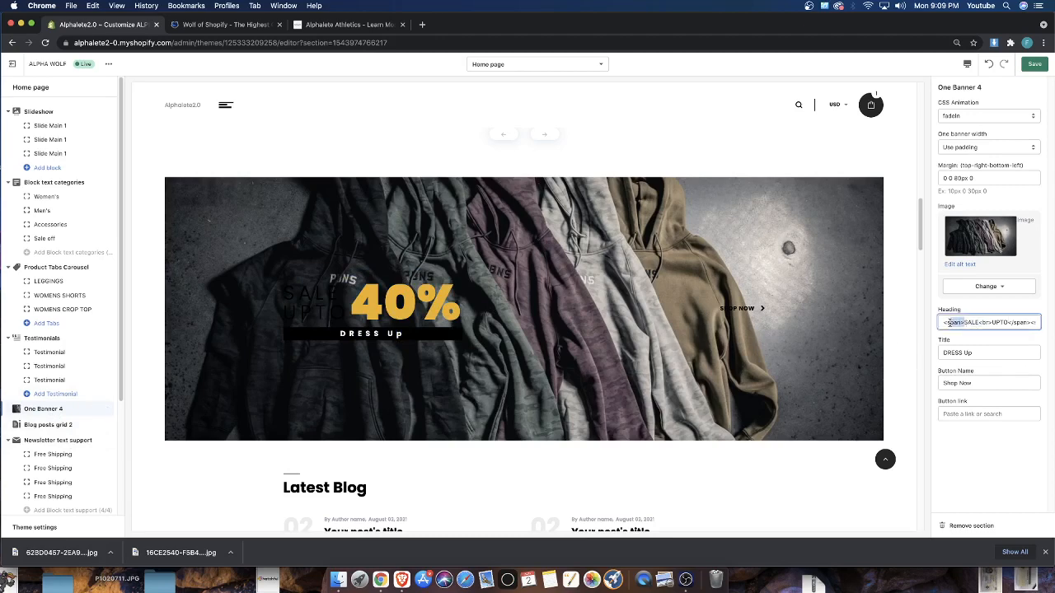
key(BackSpace)
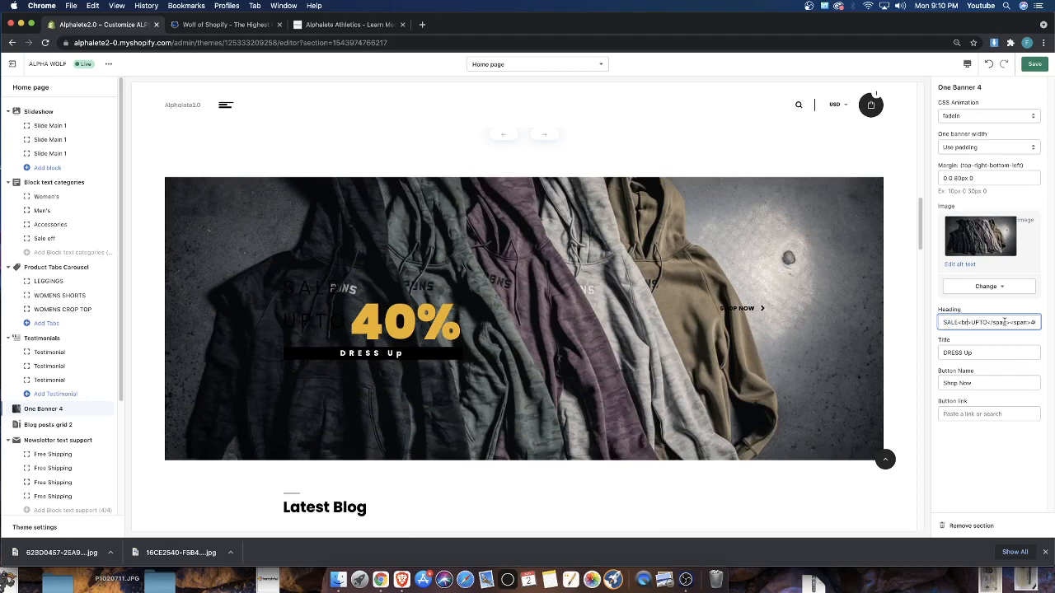
key(BackSpace)
key(BackSpace)
key(BackSpace)
drag(980, 322, 1040, 322)
click(289, 266)
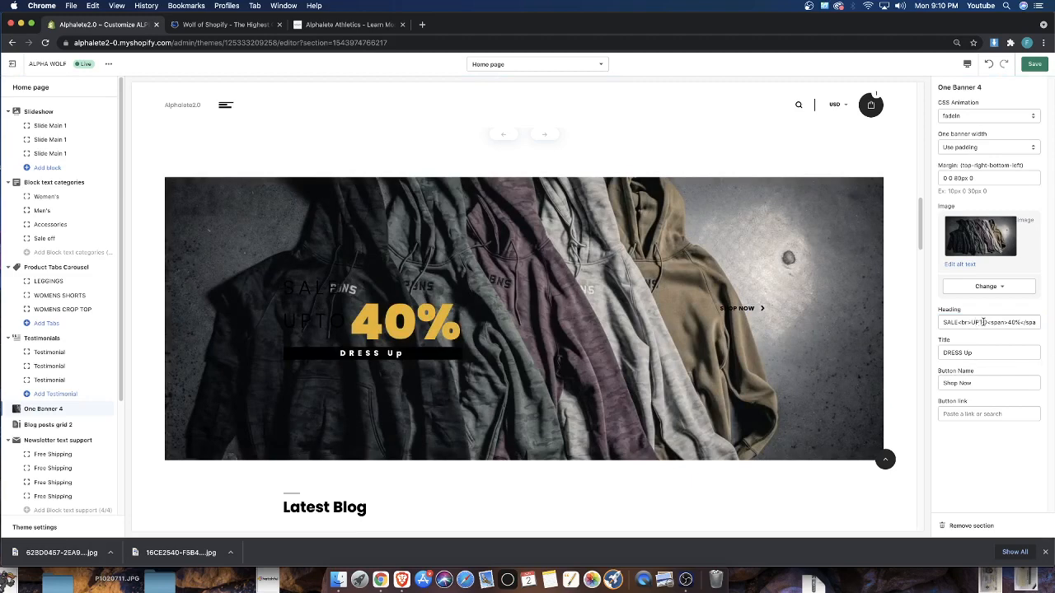
drag(985, 322, 942, 322)
key(BackSpace)
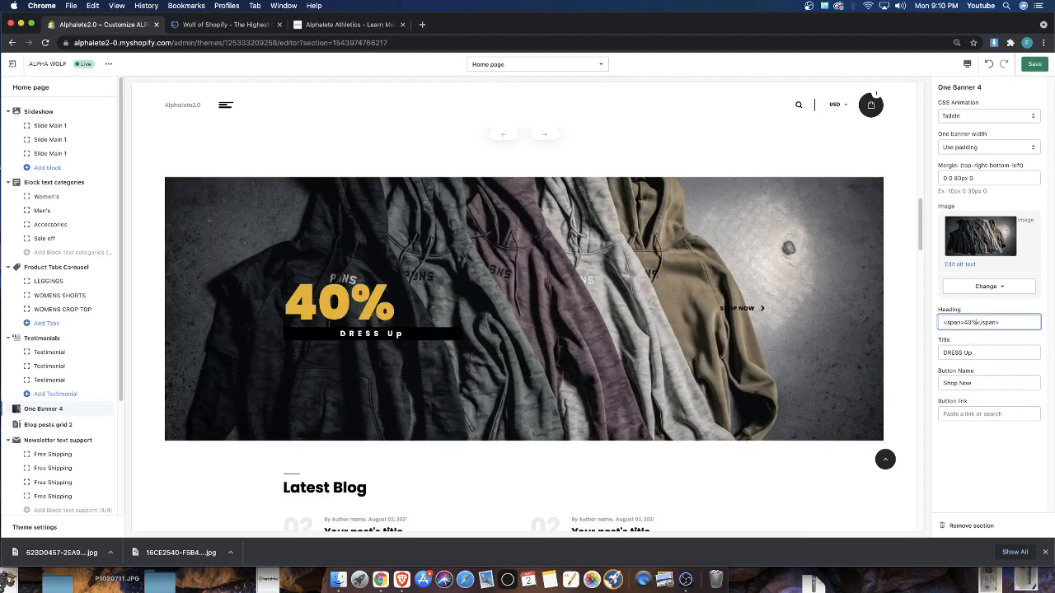
text(OFF)
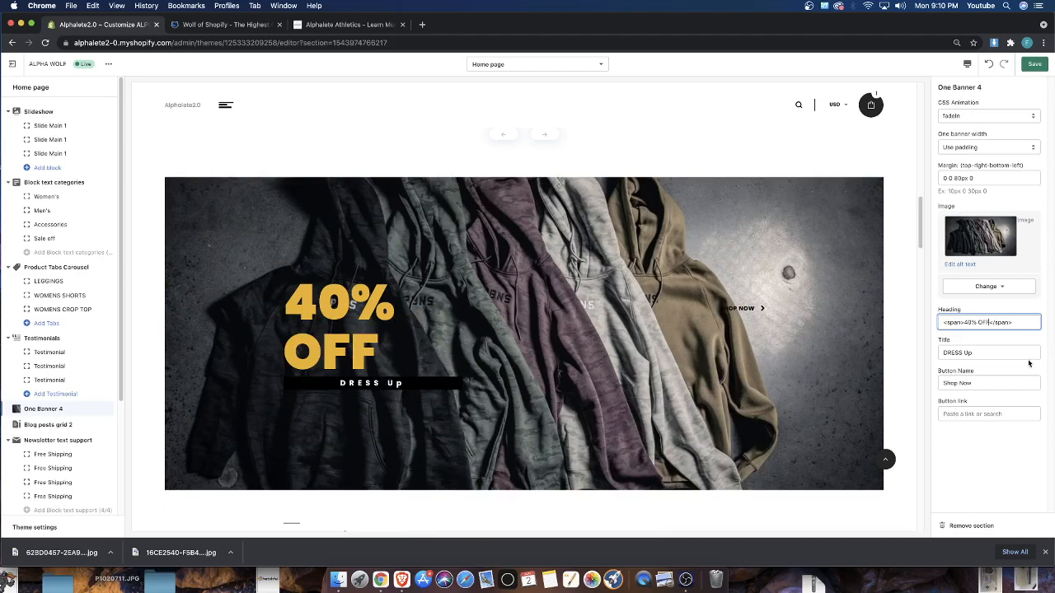
Change the One Banner 4 title to SHOP OUR CLEARANCE
triple_click(981, 353)
key(BackSpace)
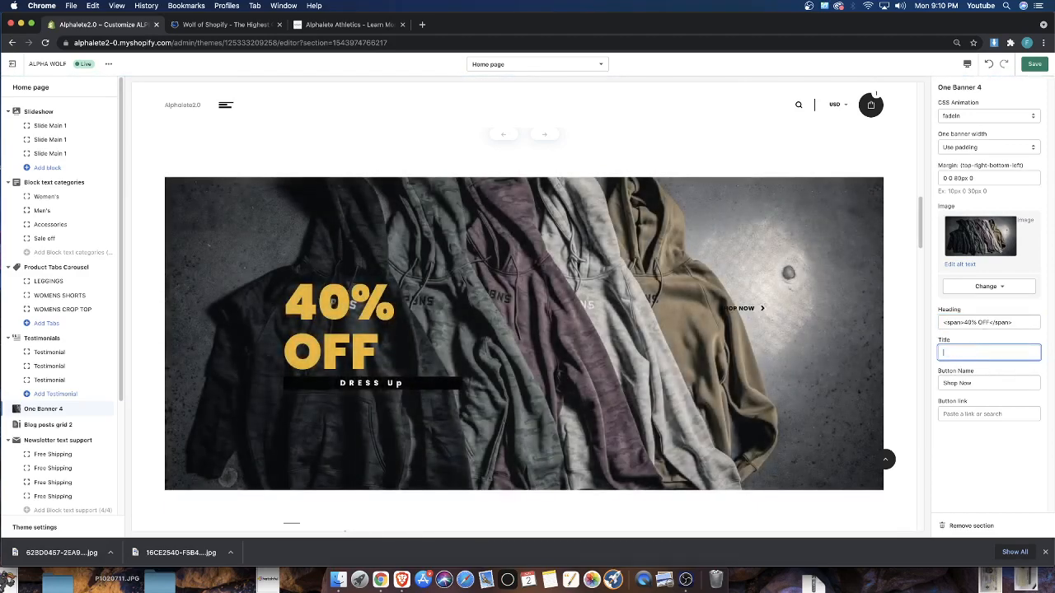
text(SHO)
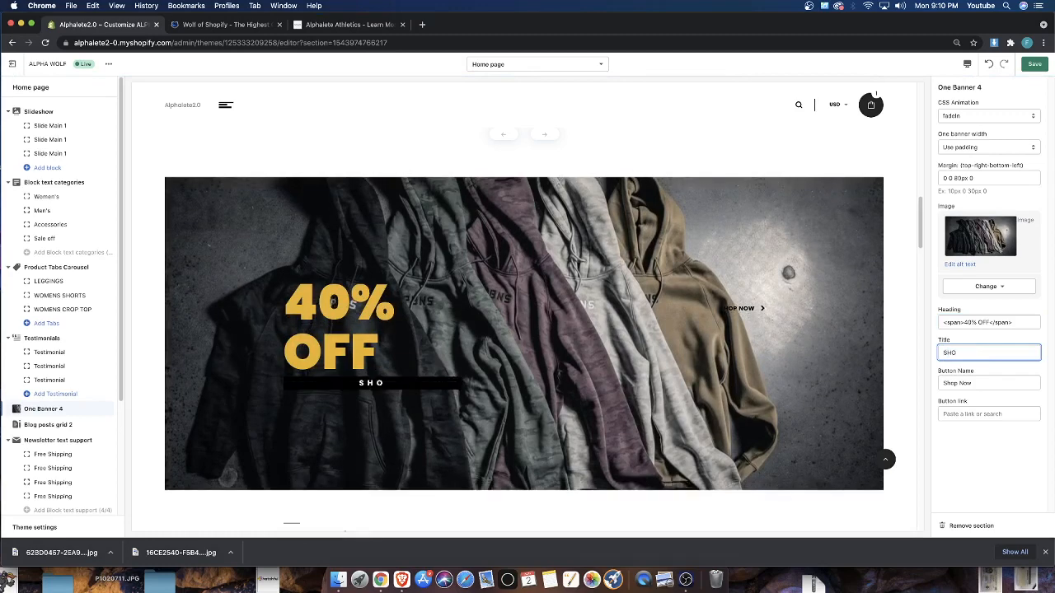
text(P OUR CLEARENCE)
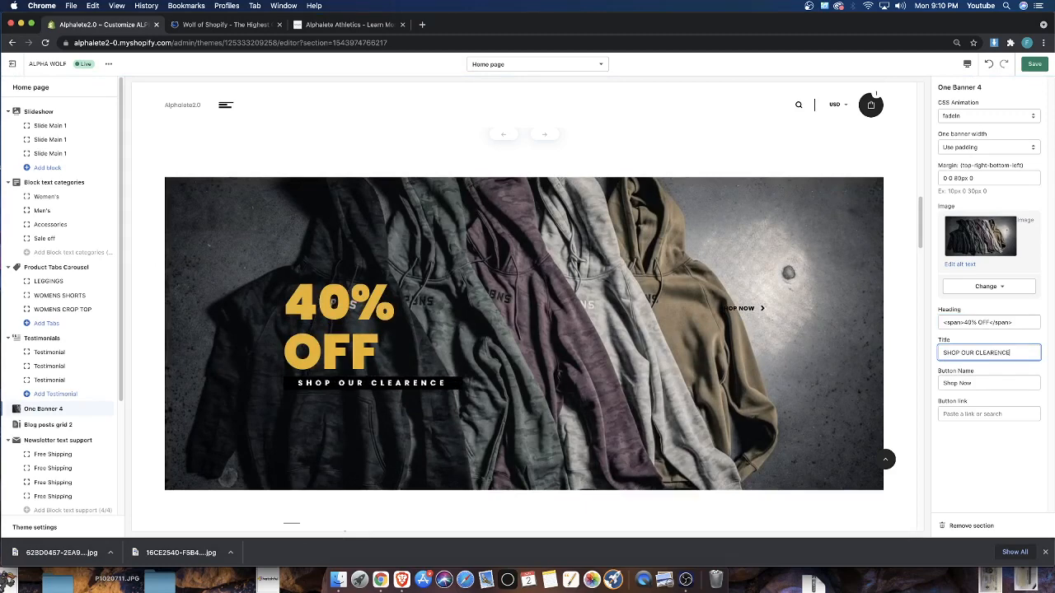
right_click(982, 353)
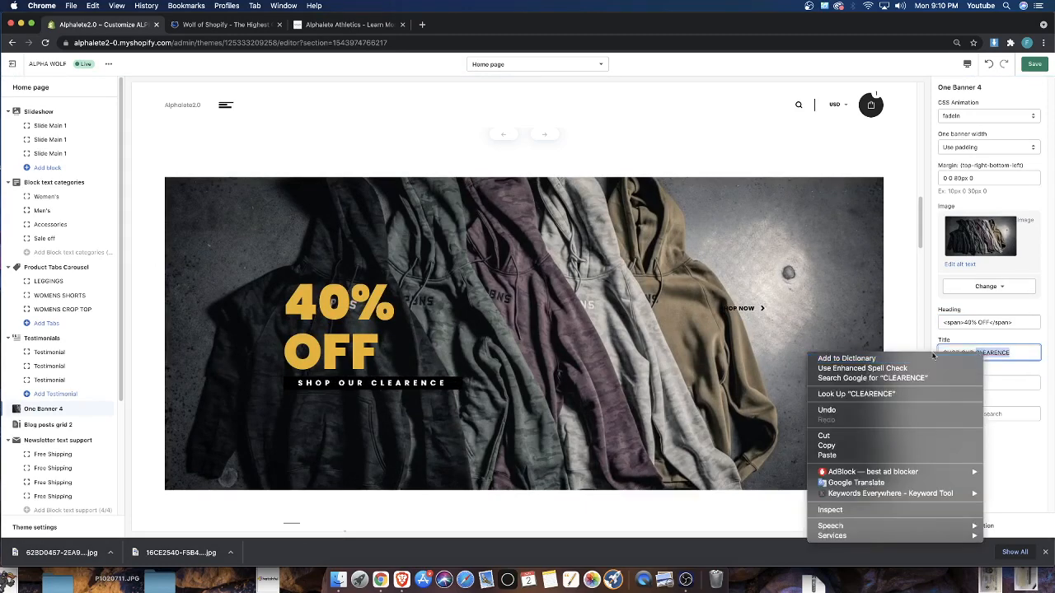
click(1012, 356)
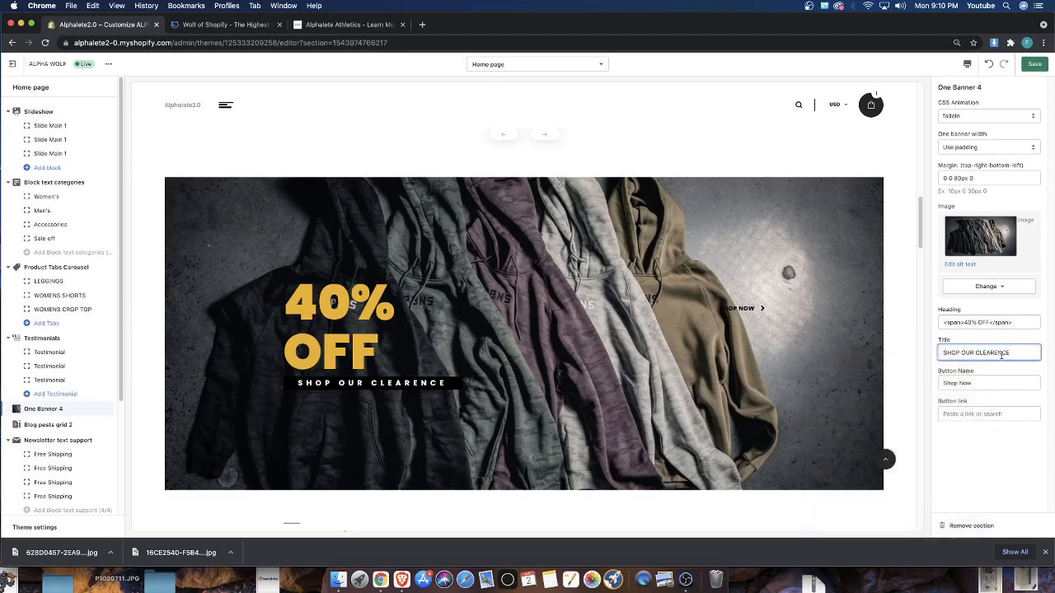
key(BackSpace)
text(A)
Link the One Banner 4 button to All products and save the home page changes
click(985, 414)
click(983, 443)
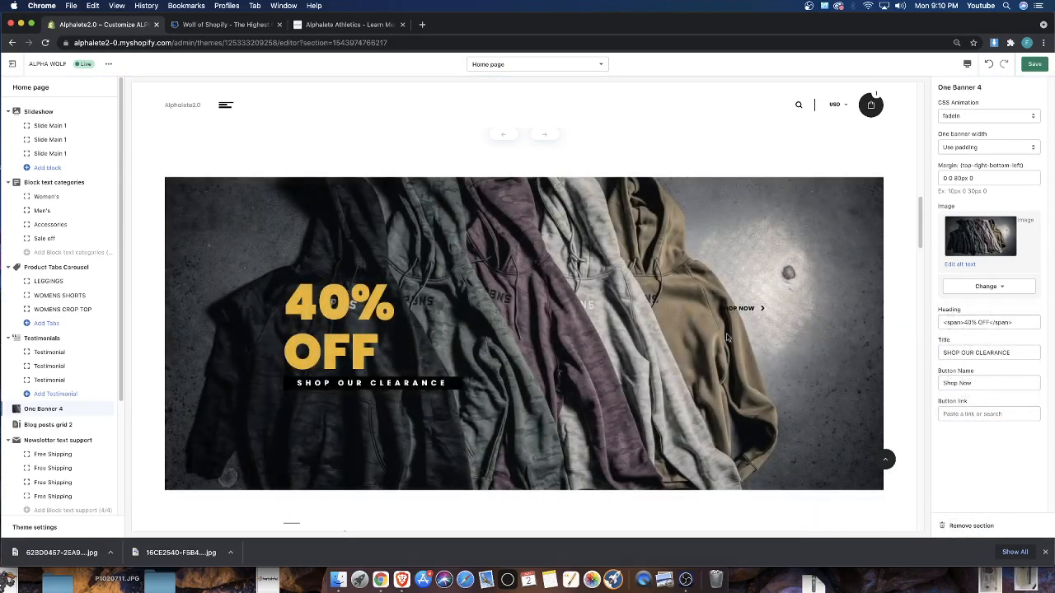
click(985, 414)
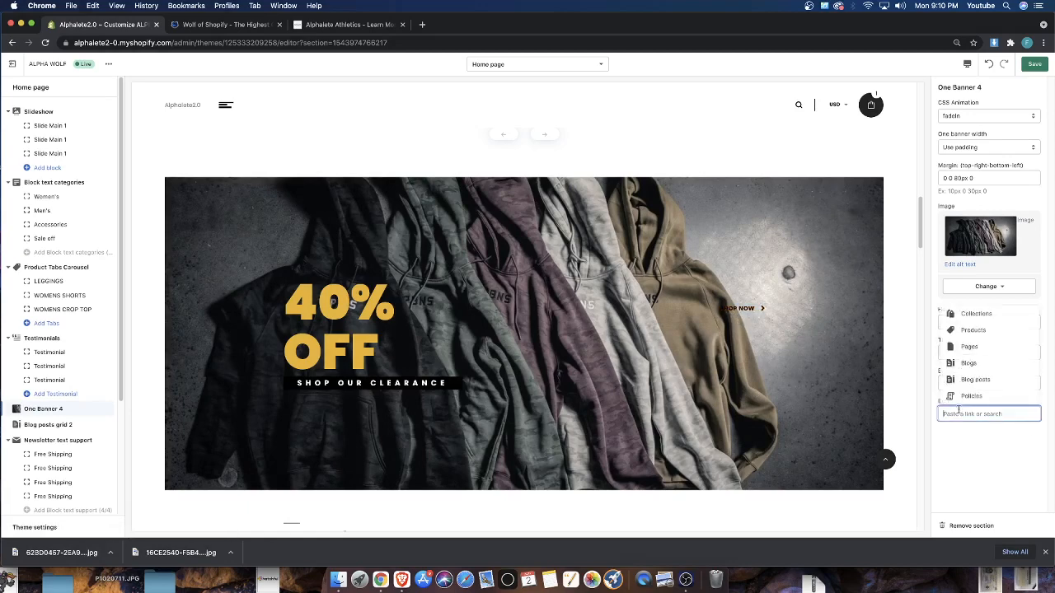
click(966, 329)
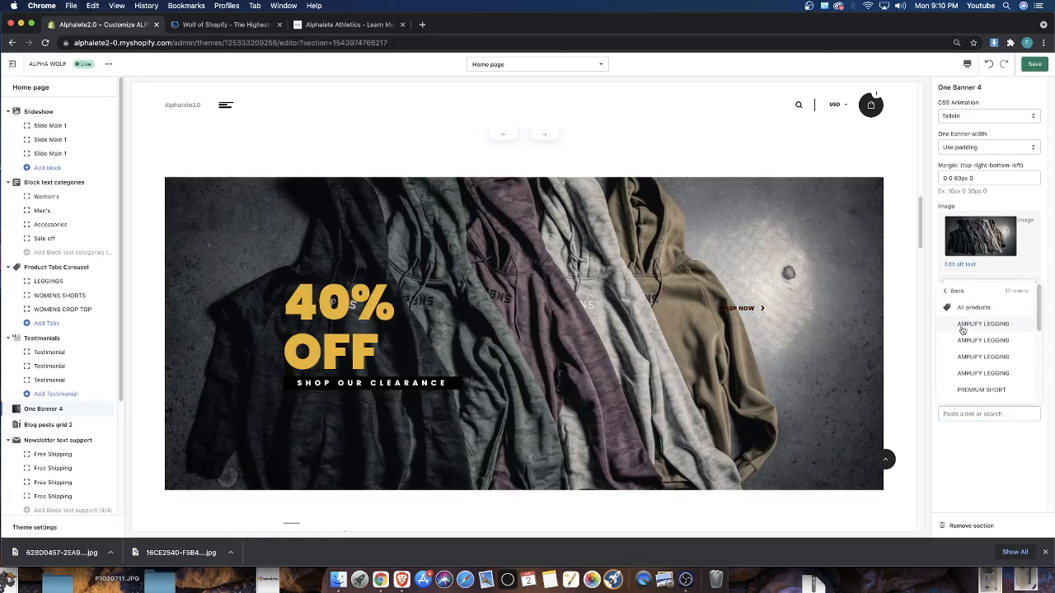
click(969, 308)
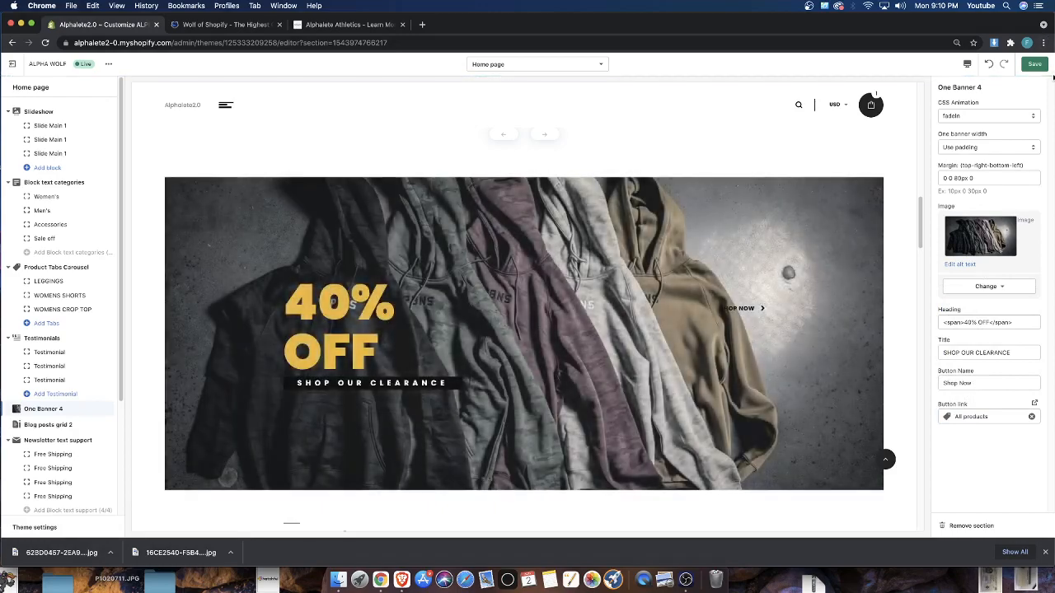
click(1031, 66)
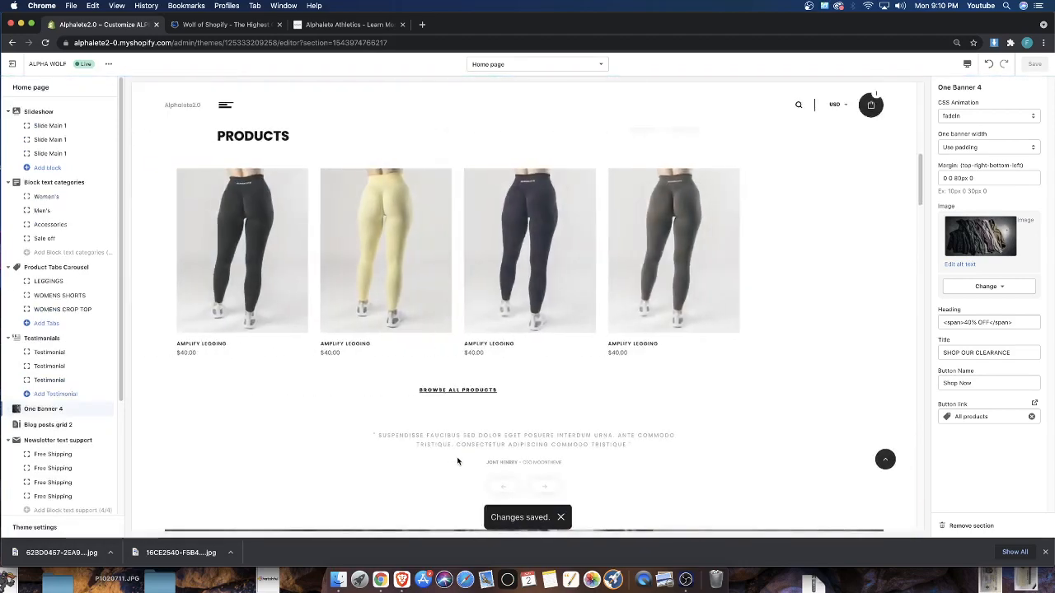
Review the home page preview and section list, from the product carousel through the blog, newsletter and banner sections to the collections
scroll(555, 332, down, 10)
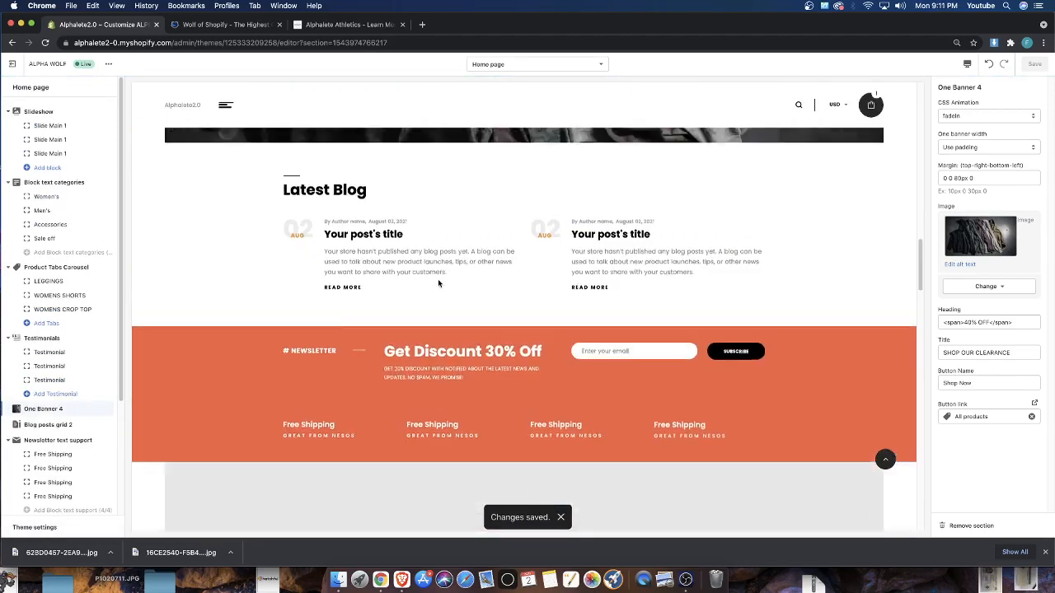
scroll(486, 339, down, 20)
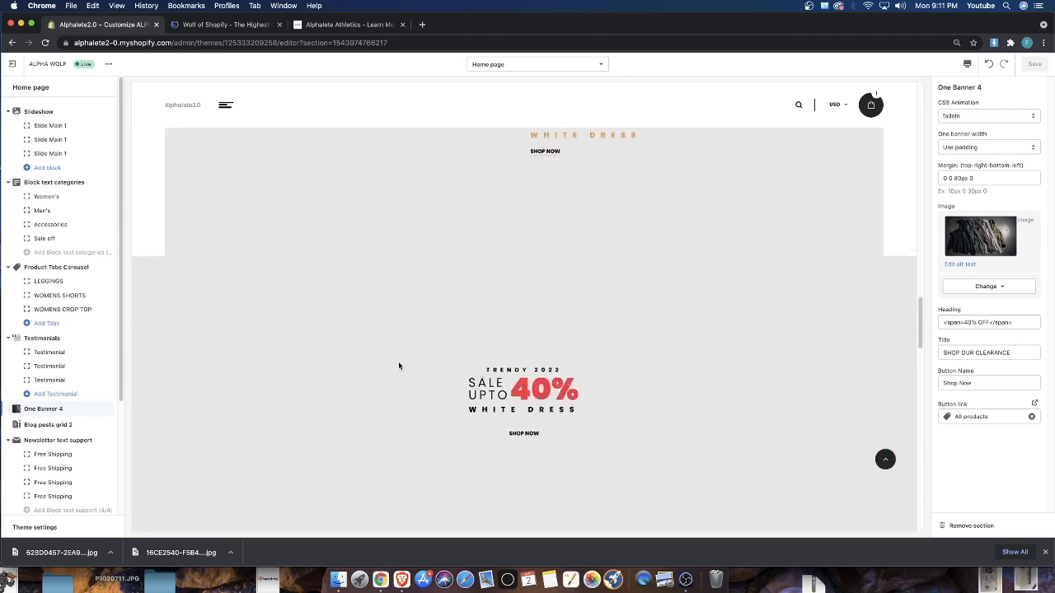
scroll(398, 362, up, 1)
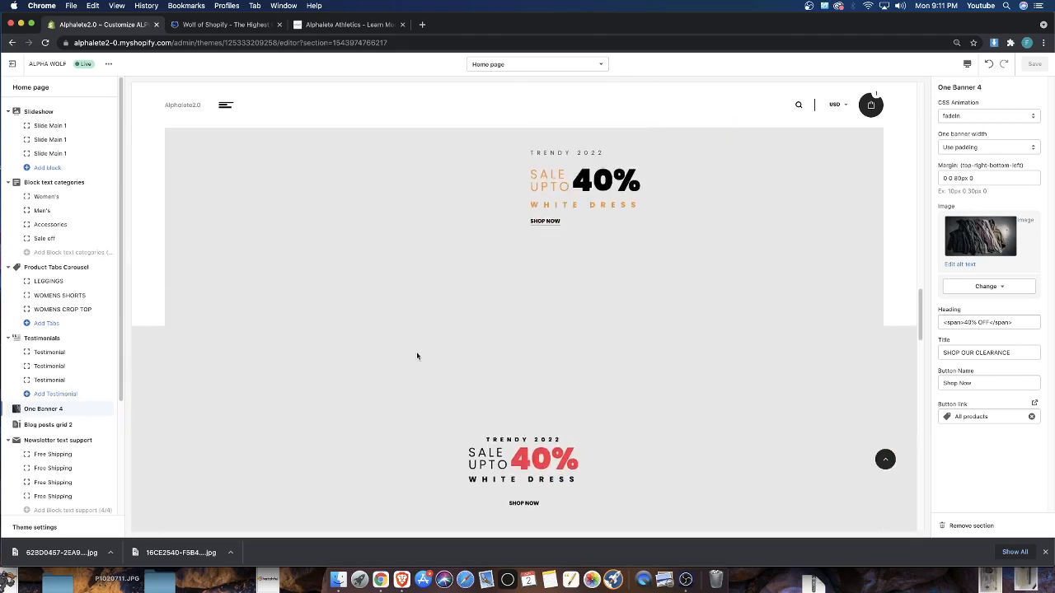
scroll(505, 384, down, 10)
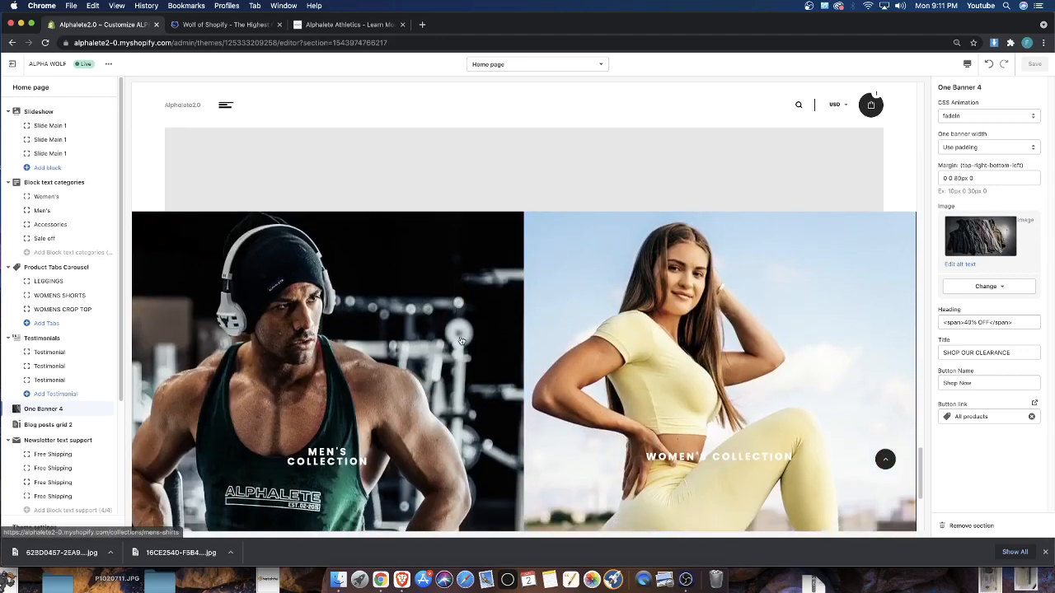
scroll(457, 341, down, 3)
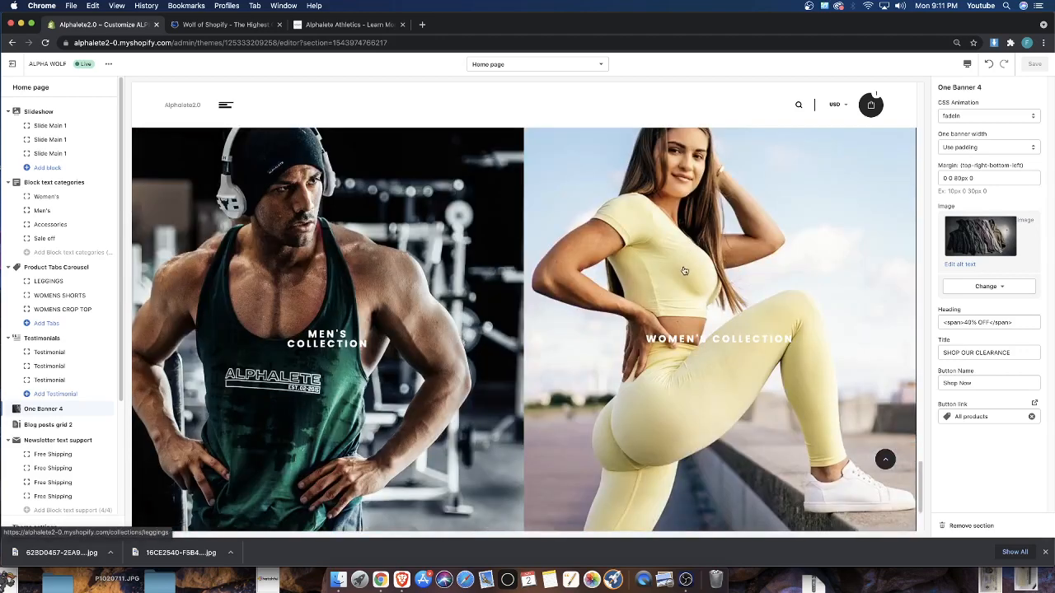
scroll(346, 301, up, 10)
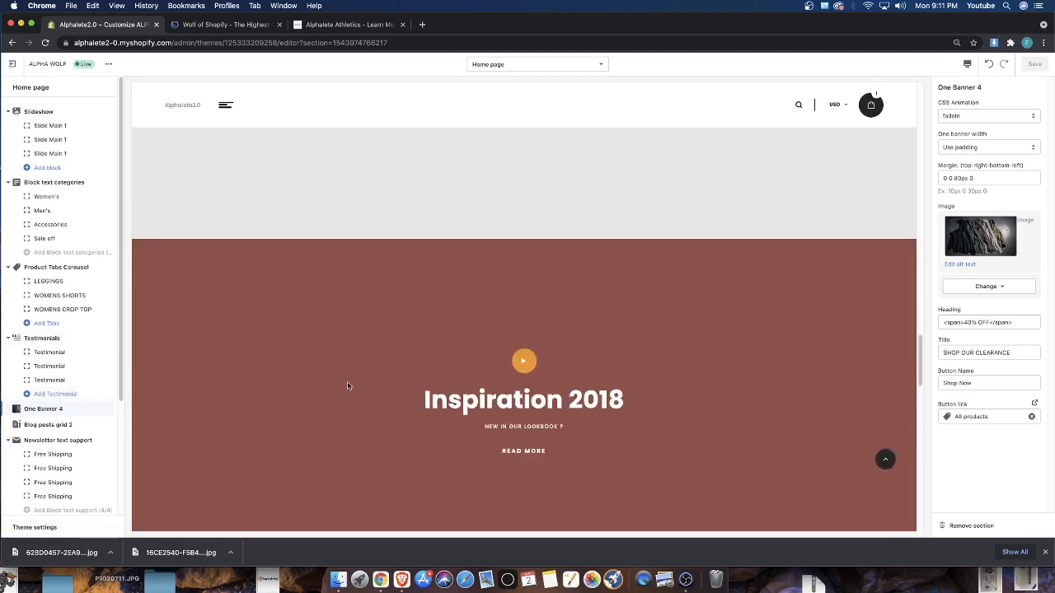
scroll(347, 381, down, 5)
scroll(344, 387, down, 5)
scroll(321, 387, up, 15)
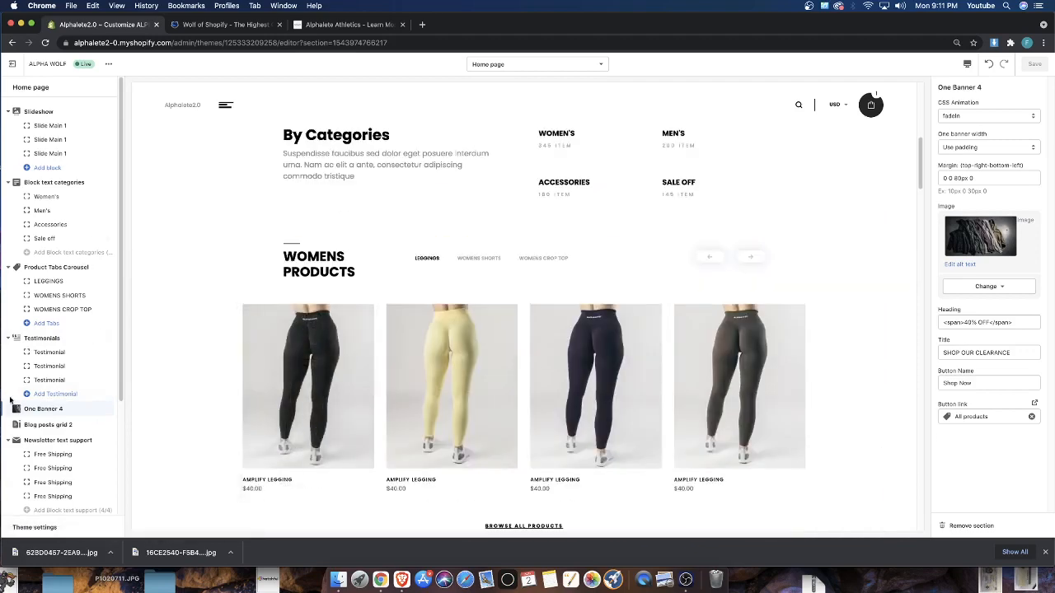
scroll(471, 264, down, 10)
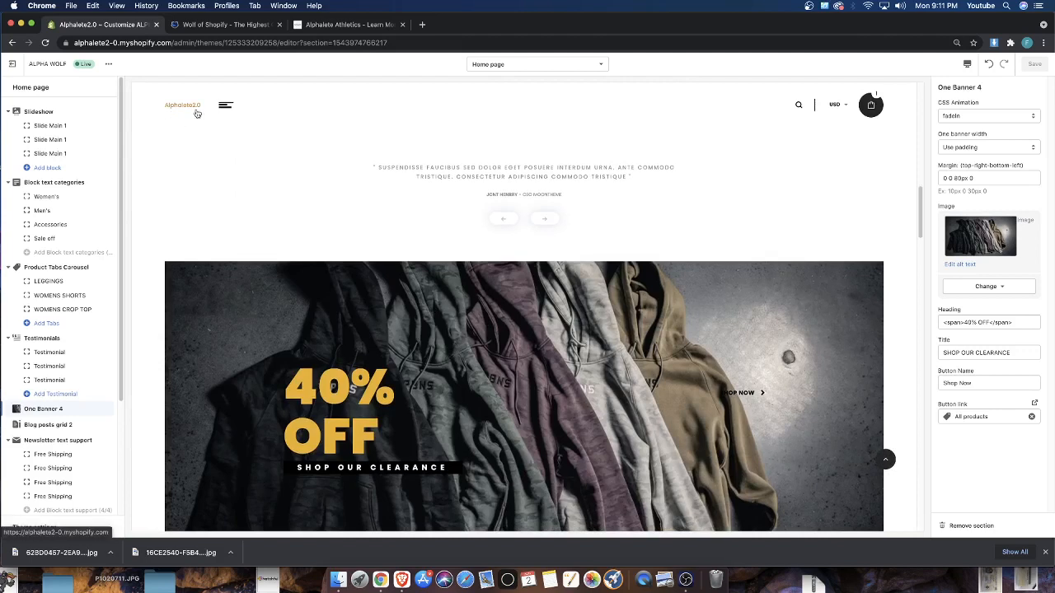
scroll(58, 247, down, 5)
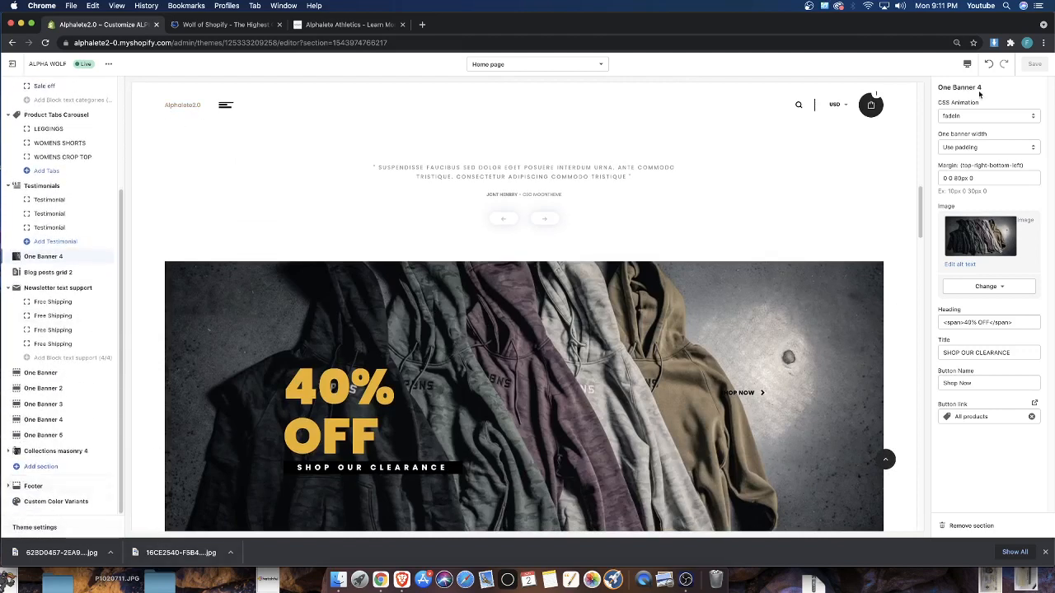
scroll(74, 165, up, 5)
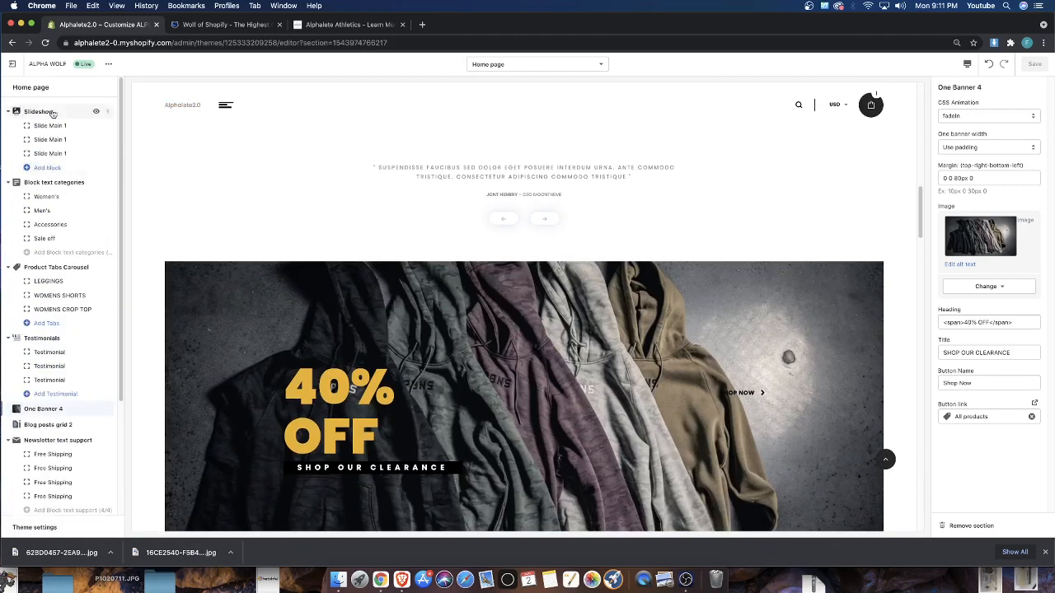
Dismiss the browser's downloads bar and open the Header category of the theme settings
click(1043, 552)
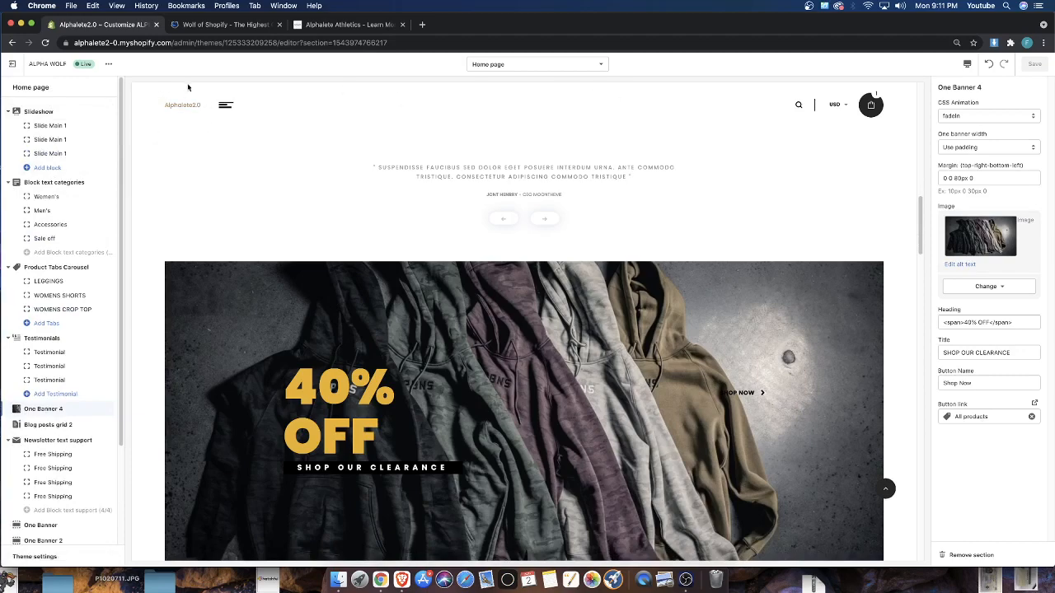
scroll(271, 156, down, 10)
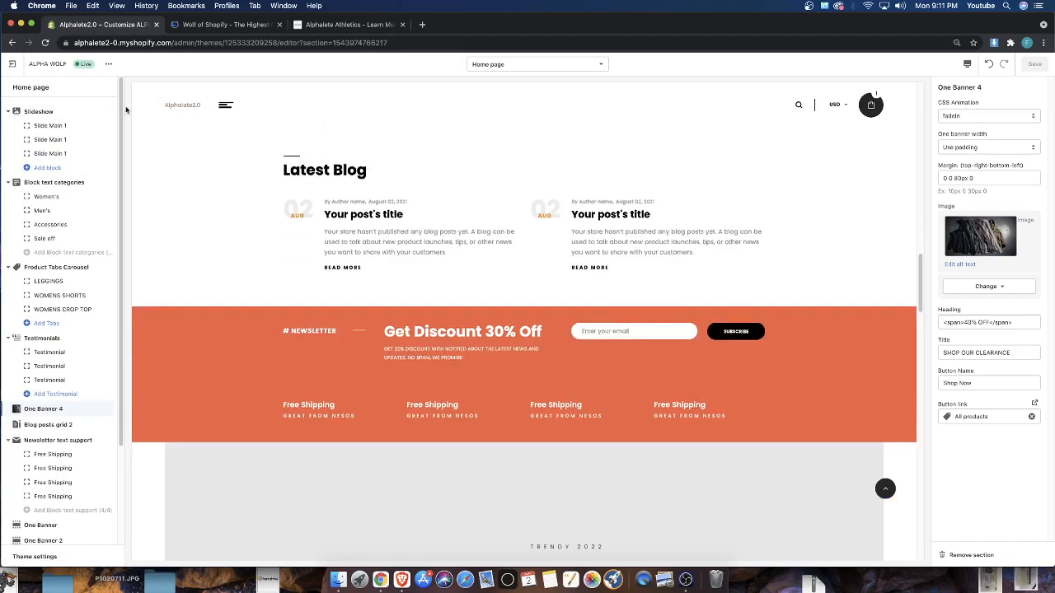
scroll(258, 169, down, 5)
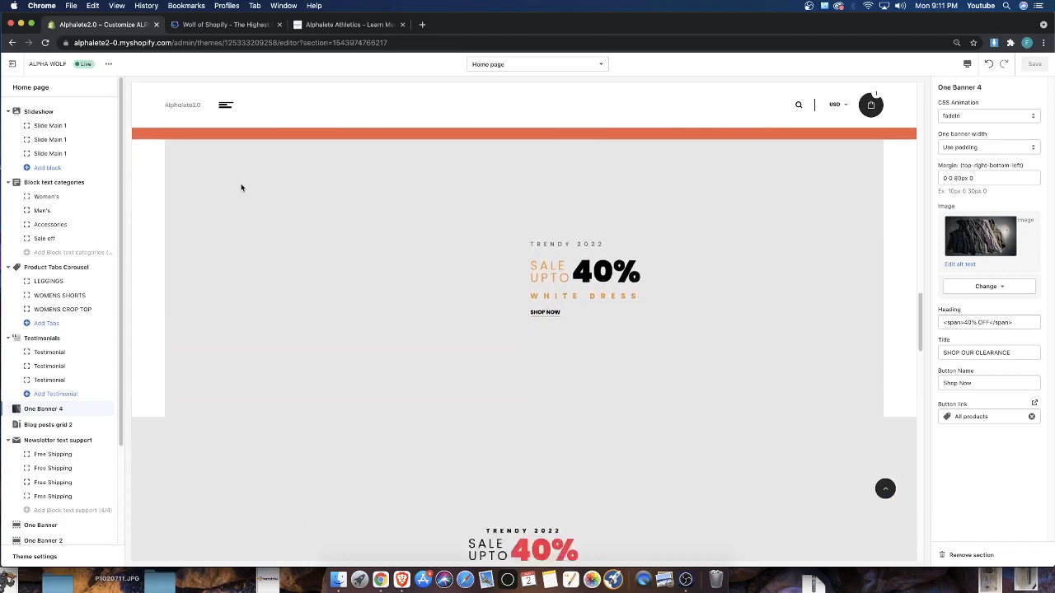
scroll(241, 183, up, 15)
scroll(241, 188, down, 3)
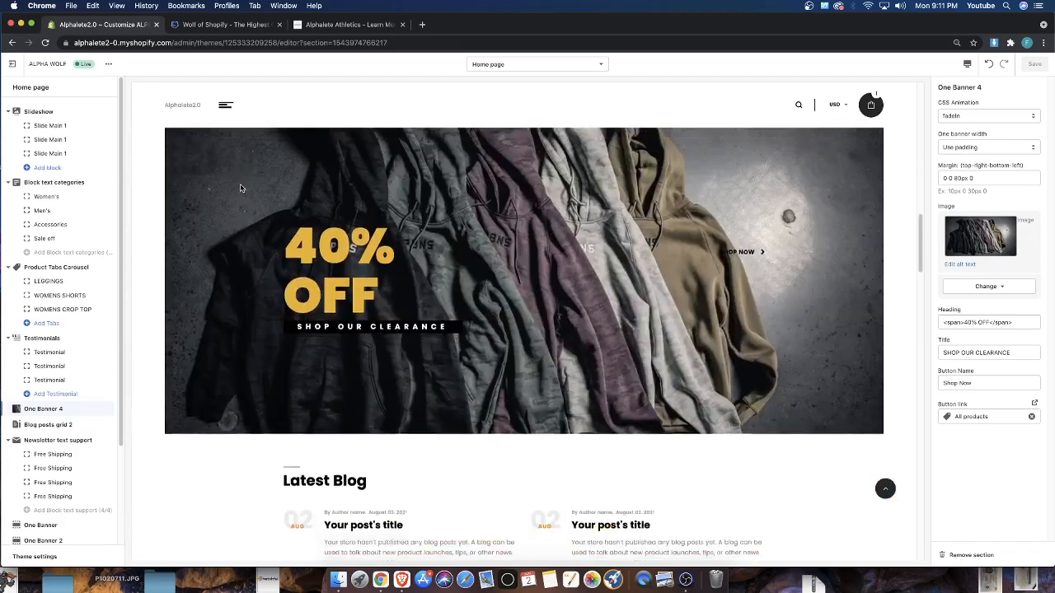
scroll(330, 181, up, 15)
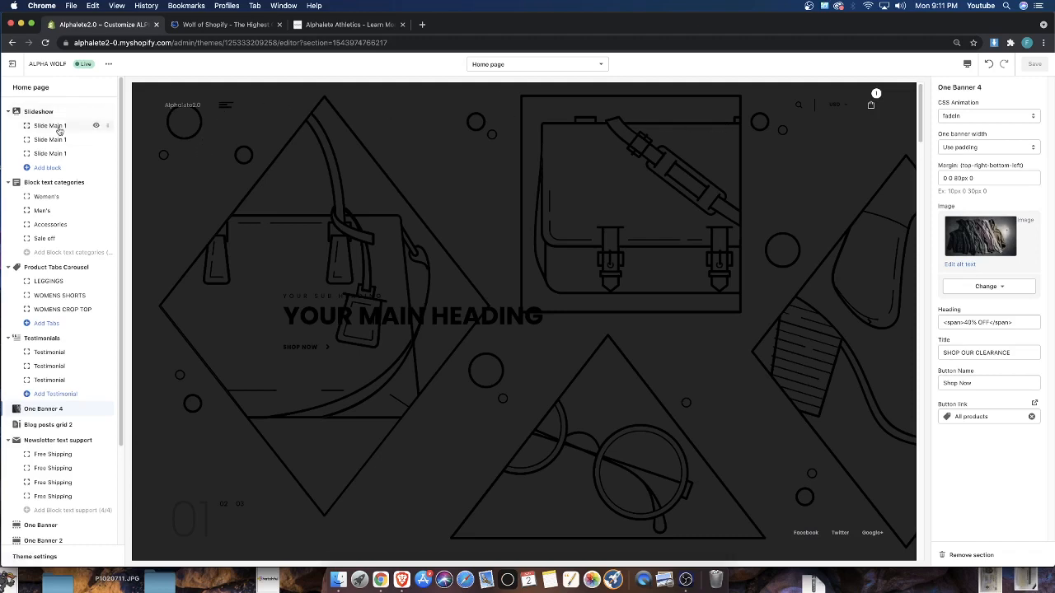
scroll(23, 317, down, 3)
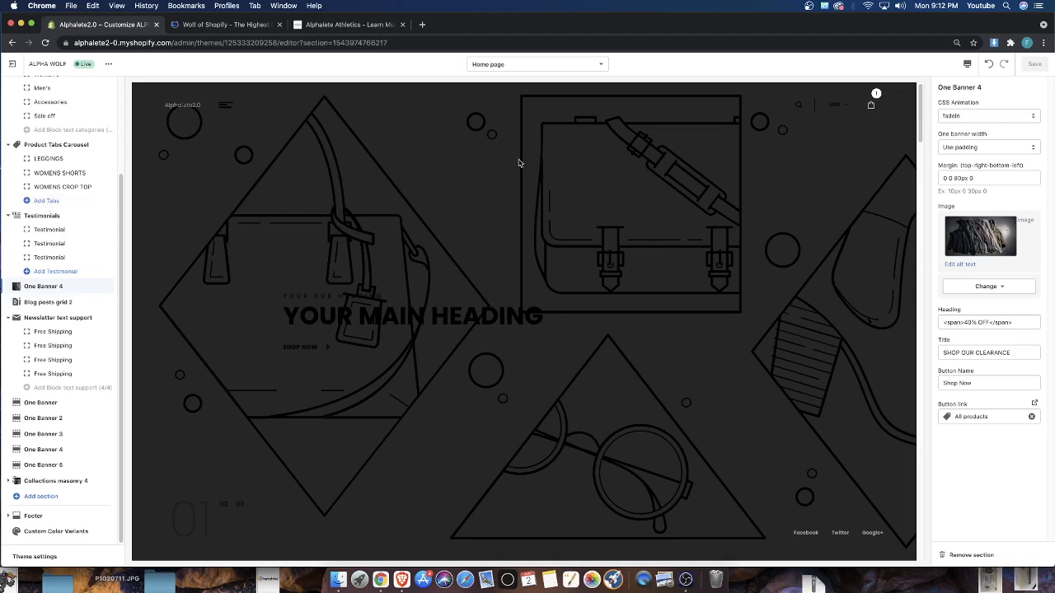
click(30, 559)
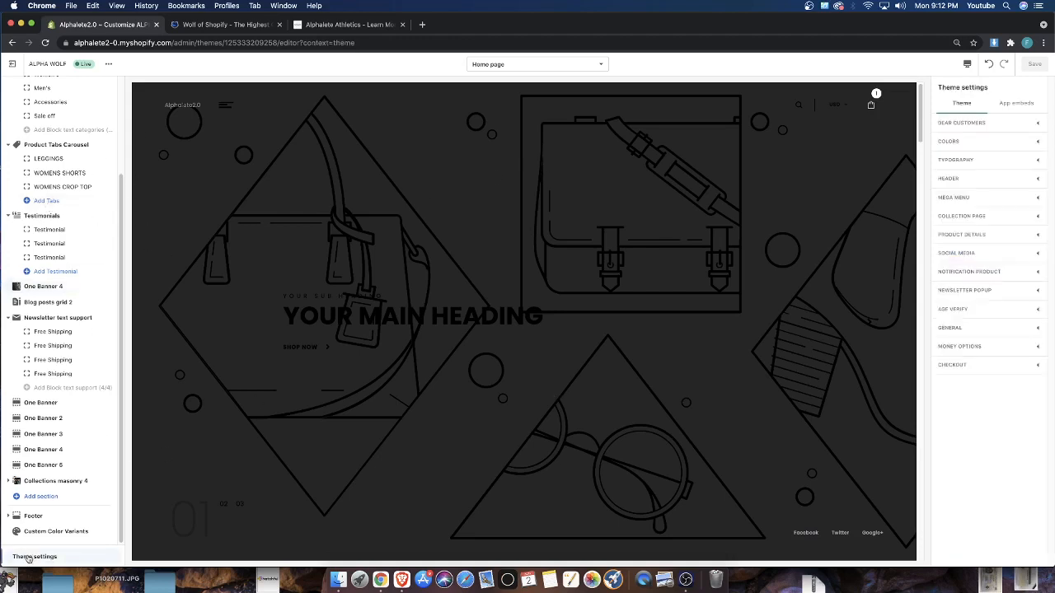
click(967, 180)
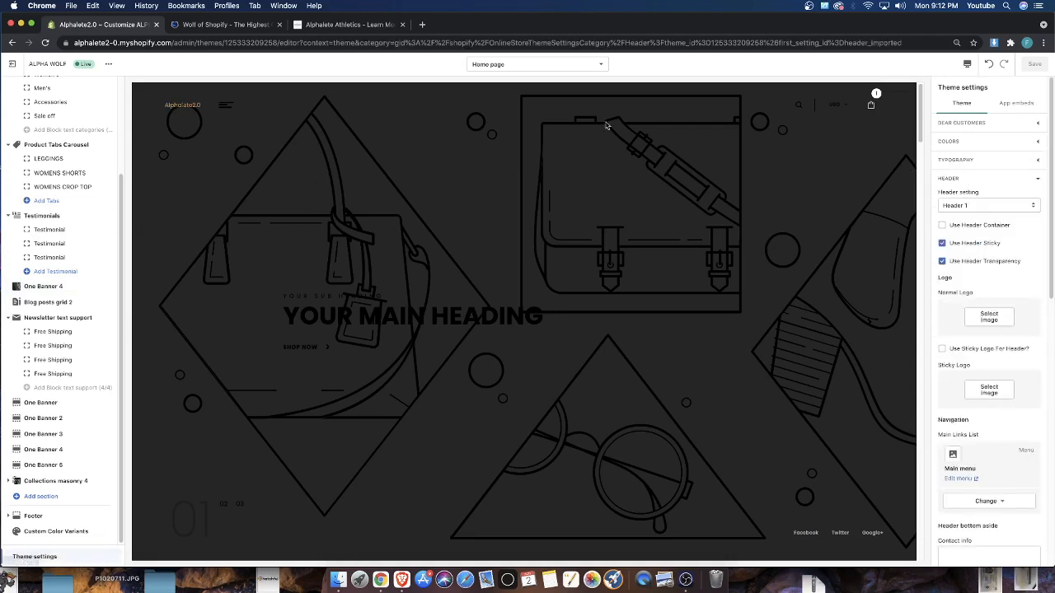
Check the header in the preview and the logo on the Wolf of Shopify site, and open the image library for the Normal Logo
scroll(452, 161, down, 5)
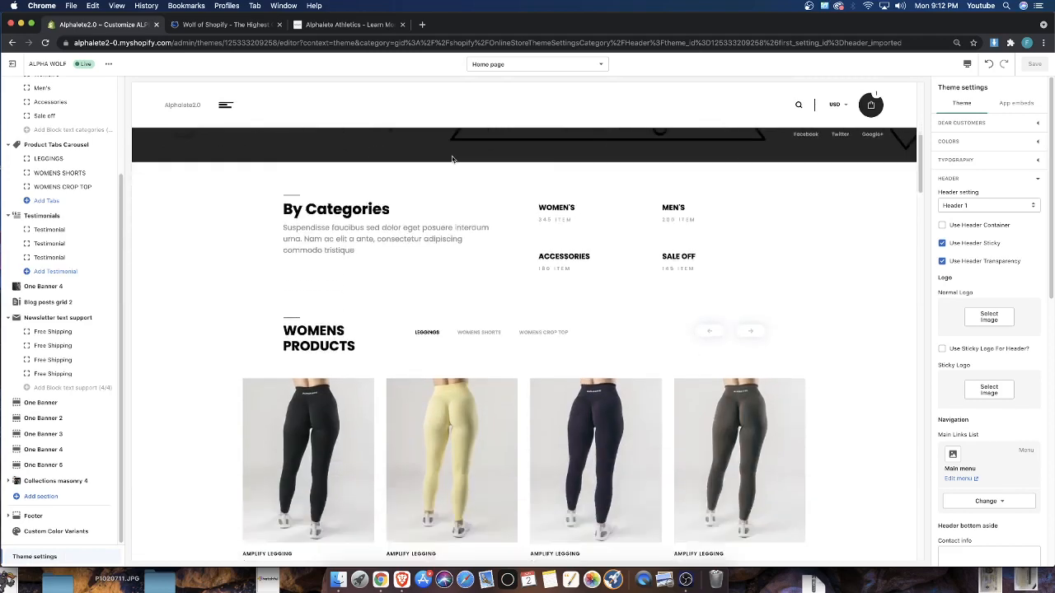
scroll(452, 160, up, 5)
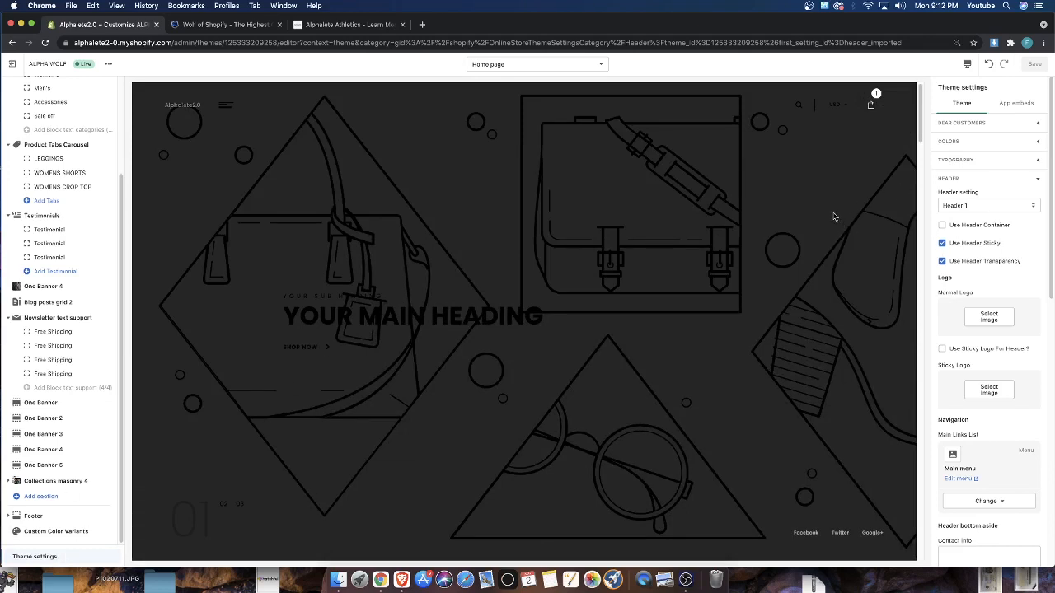
click(226, 24)
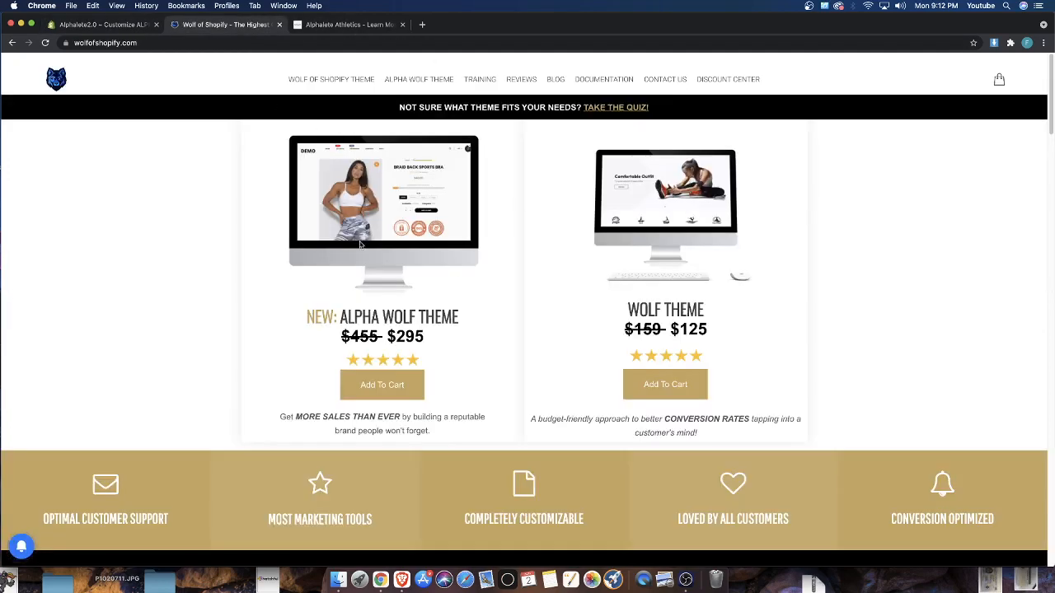
click(98, 24)
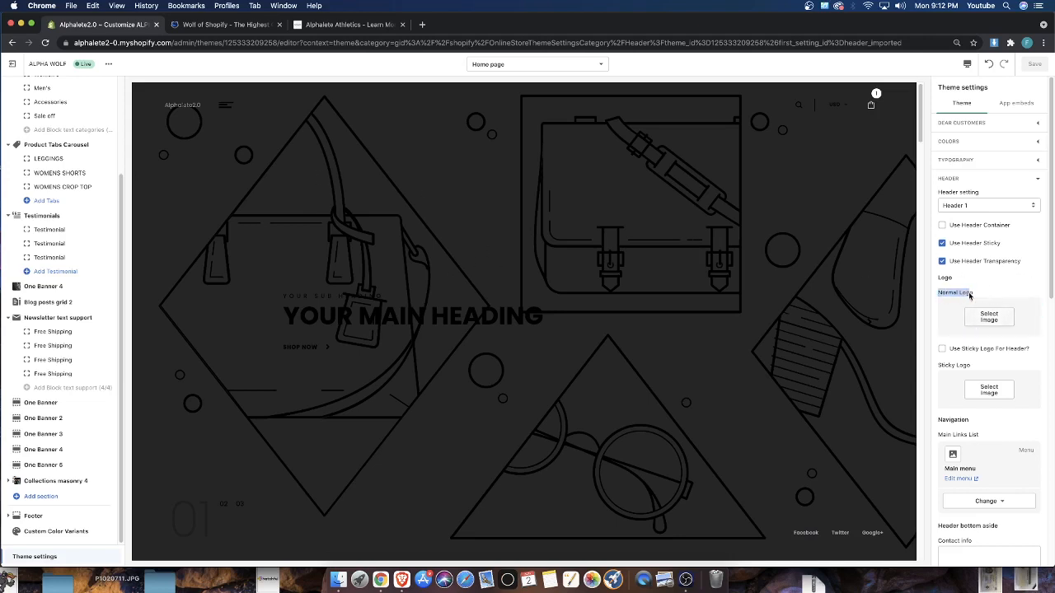
click(985, 320)
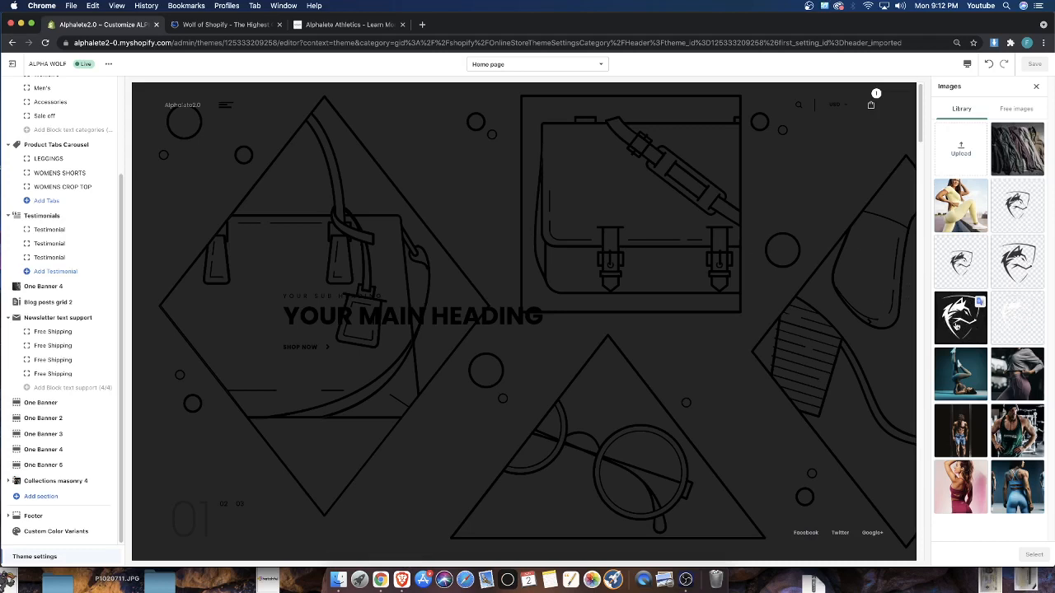
Try the white wolf logo on a black background as the Normal Logo and check it throughout the home page preview
click(957, 323)
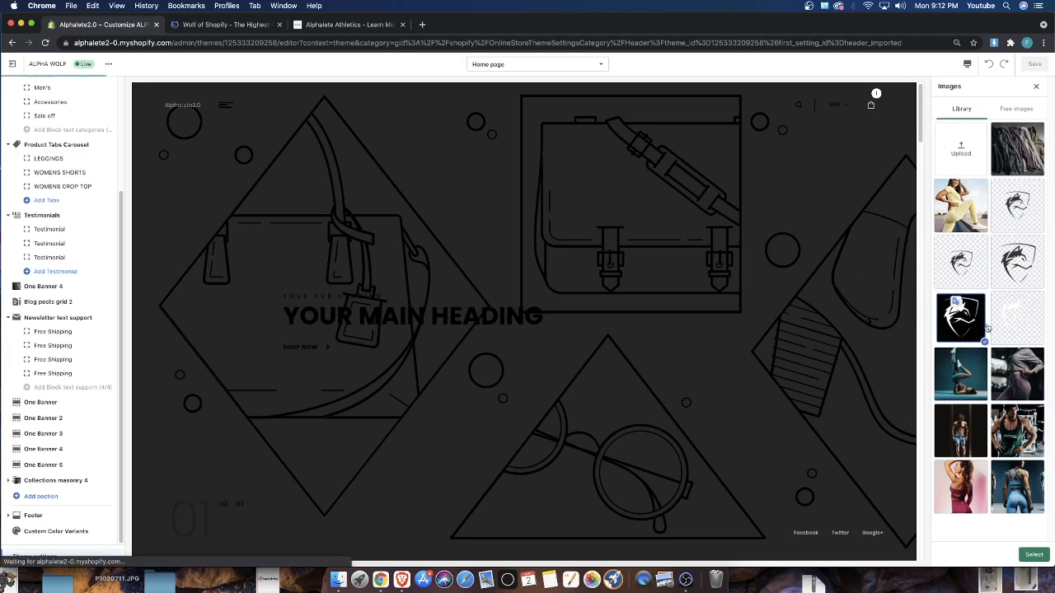
scroll(370, 209, down, 4)
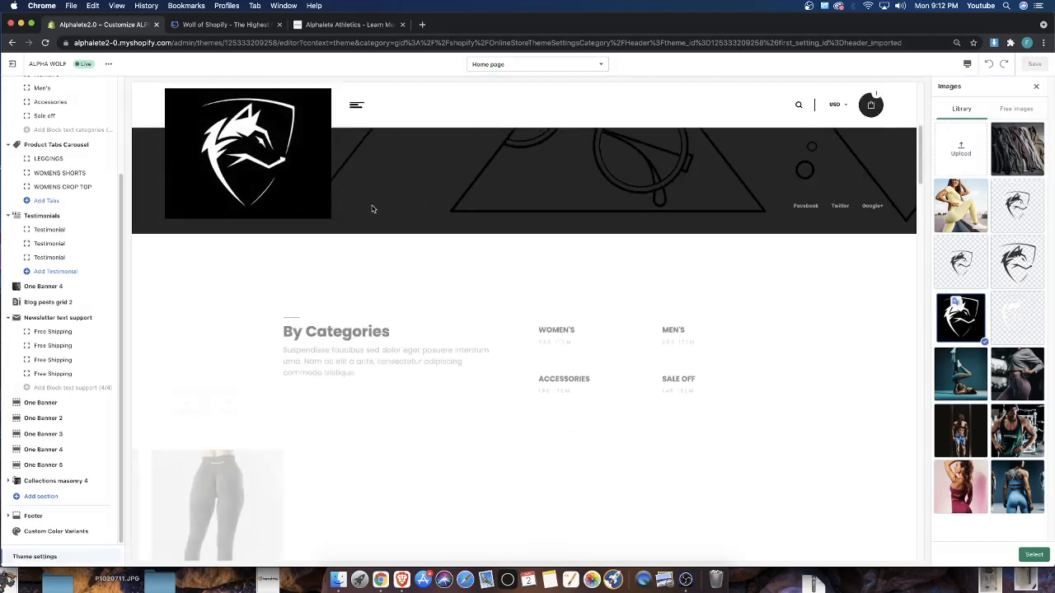
scroll(372, 208, up, 4)
scroll(448, 218, down, 10)
scroll(457, 211, down, 3)
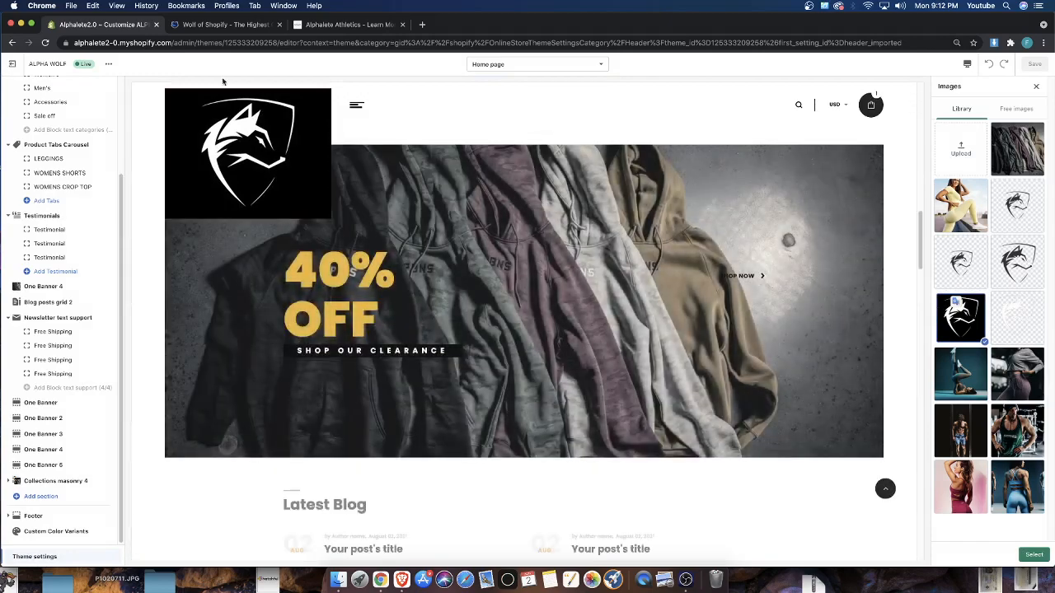
scroll(465, 206, down, 7)
scroll(461, 206, up, 15)
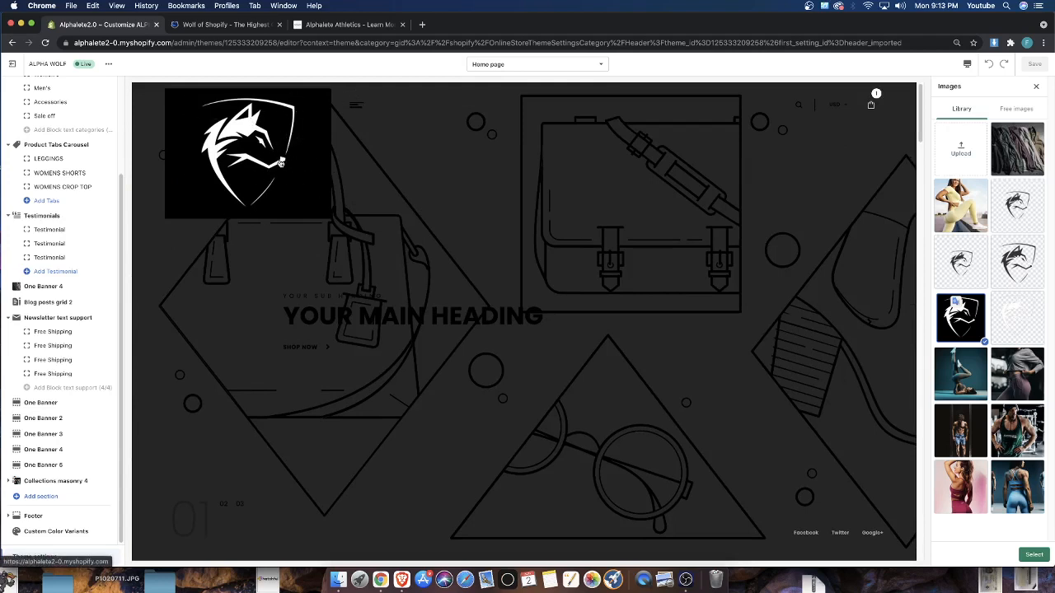
Set the header's Normal Logo to the dark wolf-head shield image with a transparent background, shown beside the yellow-outfit photo
click(1021, 206)
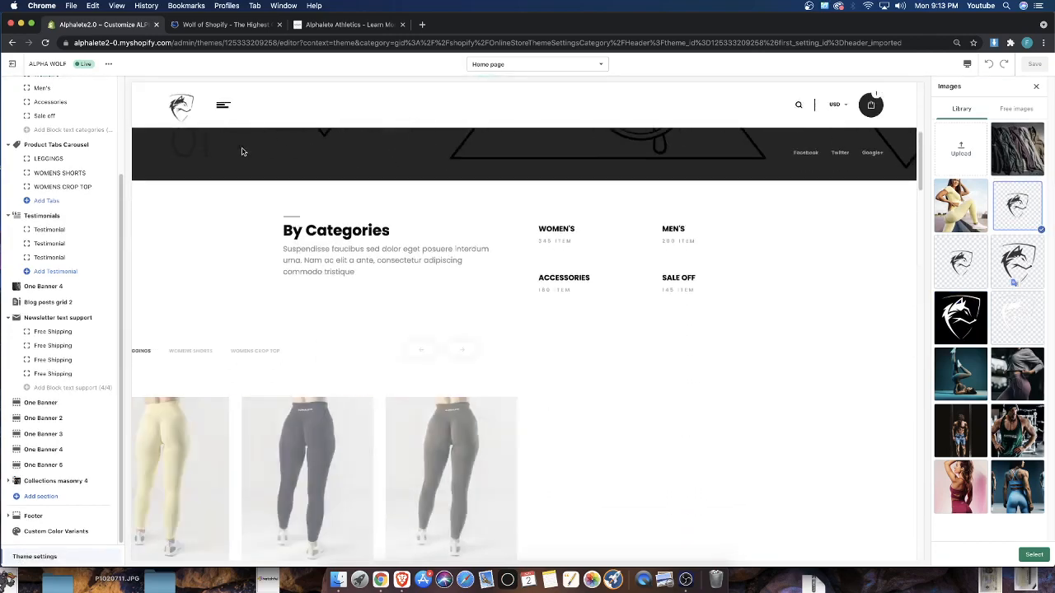
scroll(242, 151, down, 10)
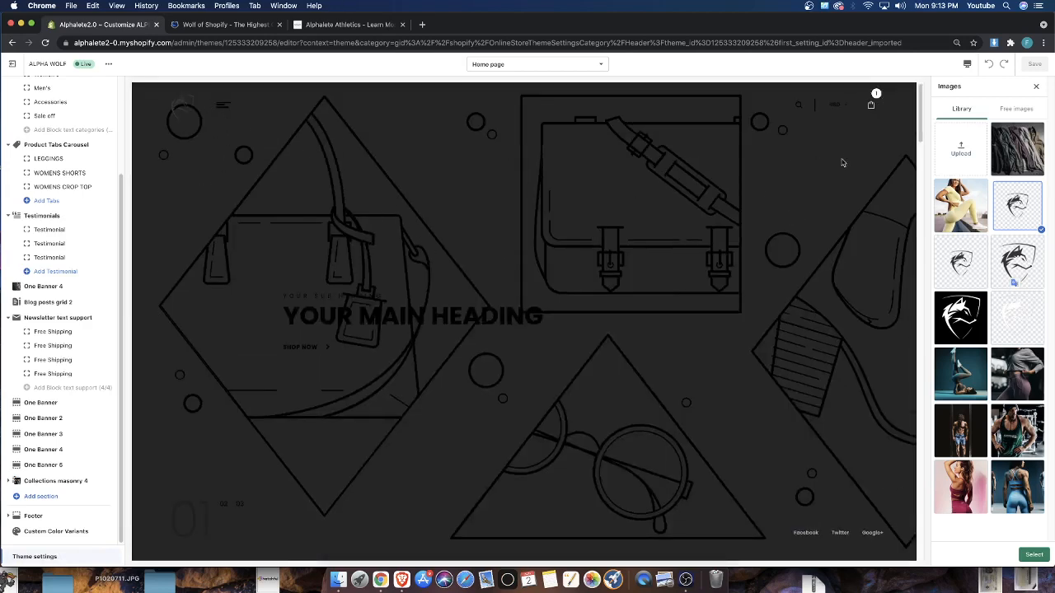
click(1030, 557)
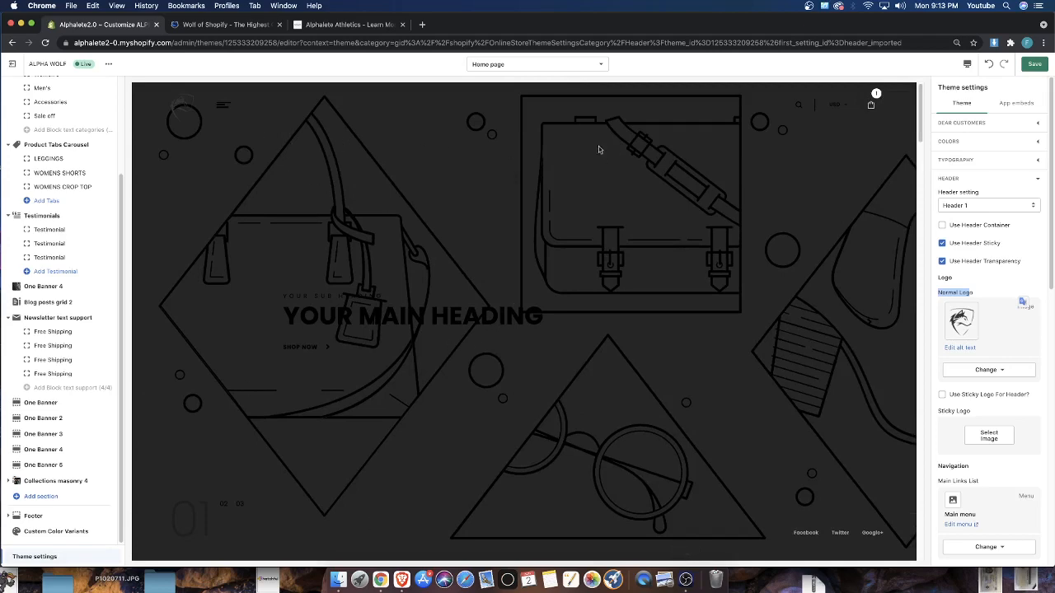
Save the theme with the new header logo and check the header over the home page preview
click(1034, 65)
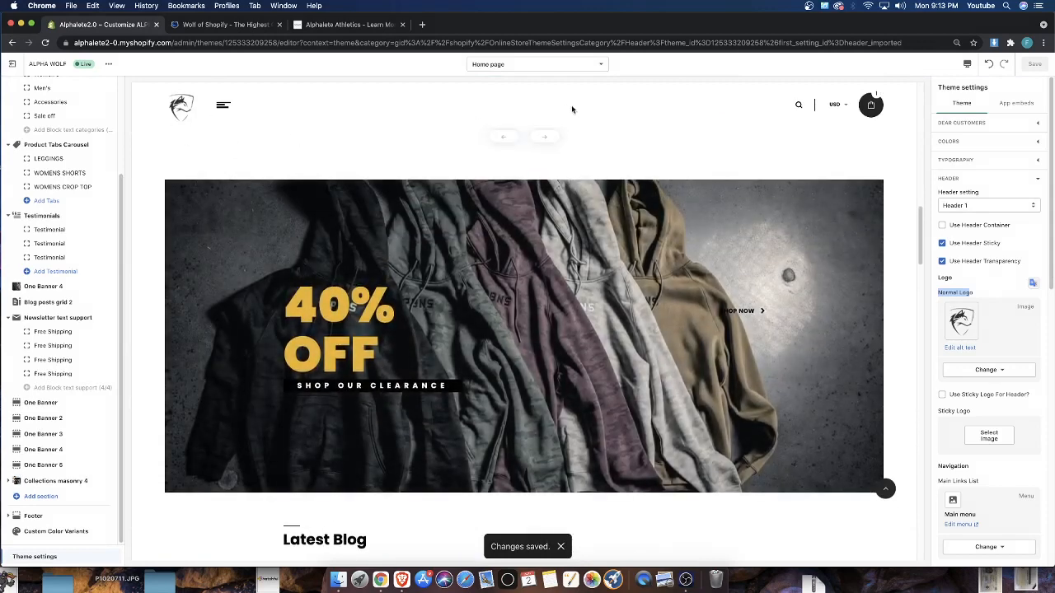
scroll(749, 186, down, 5)
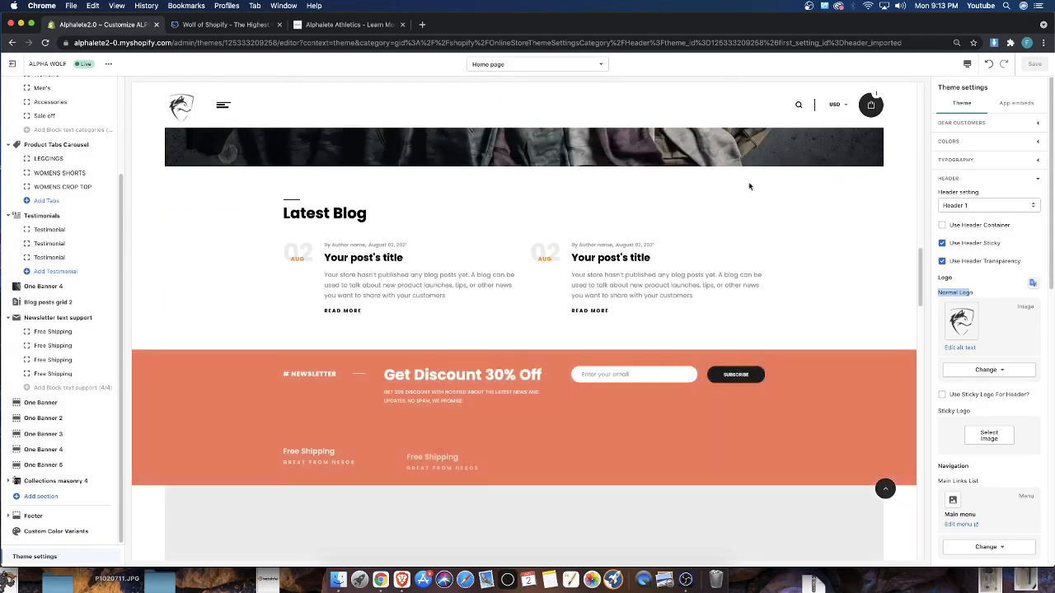
Try the header with Use Header Sticky disabled, check it while scrolling the home page preview, and enable the option again
click(949, 245)
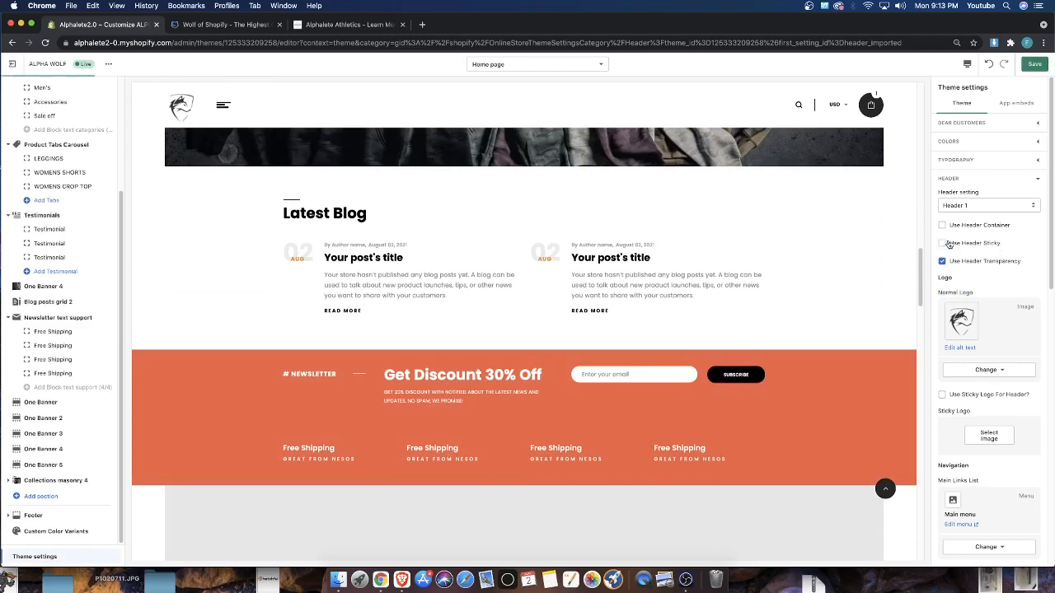
scroll(608, 238, up, 12)
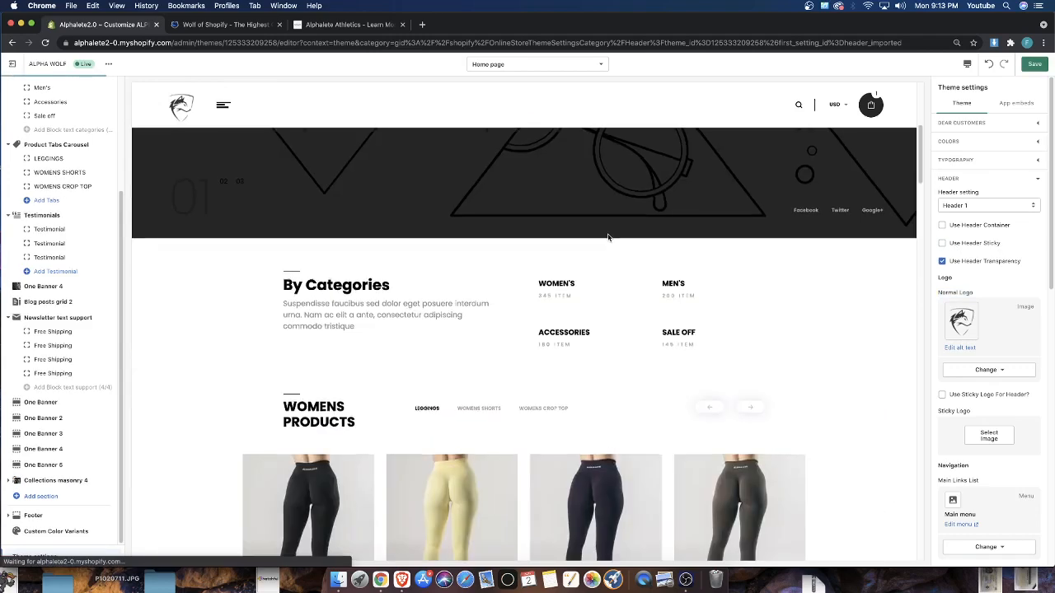
scroll(605, 238, up, 5)
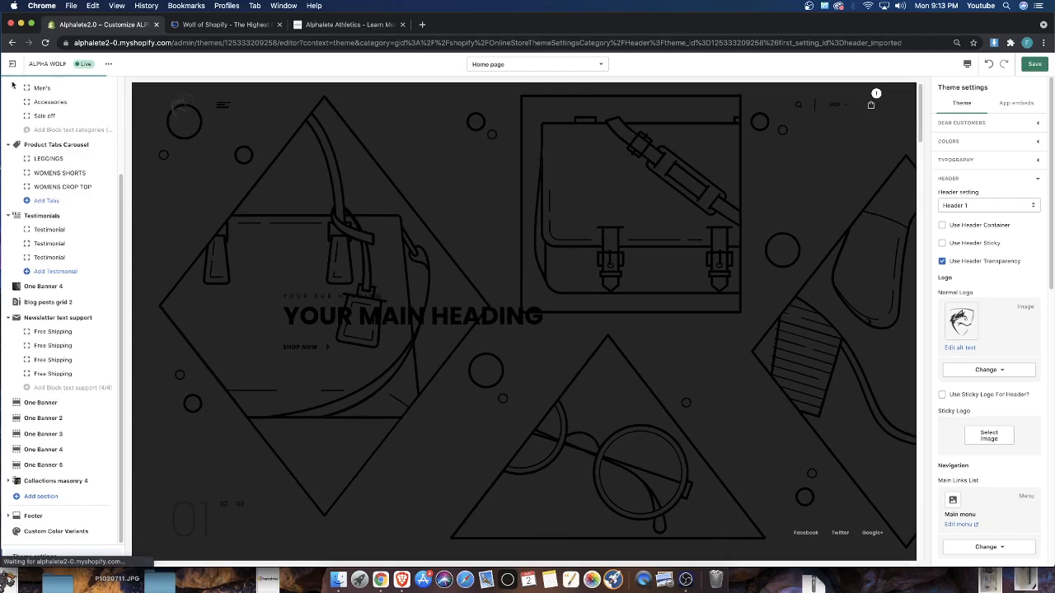
scroll(258, 198, down, 1)
scroll(258, 197, down, 12)
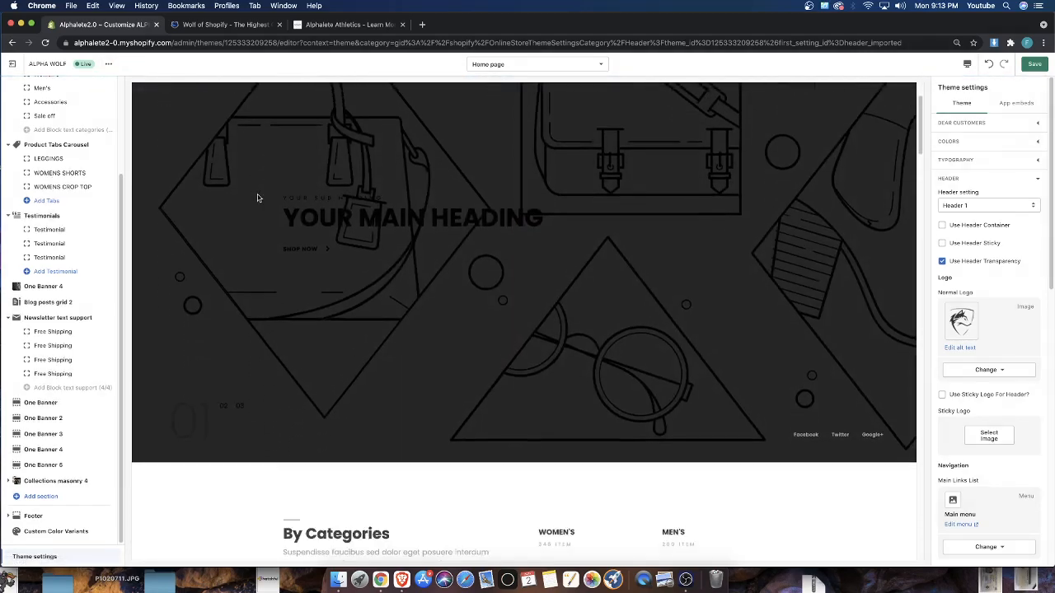
scroll(257, 195, up, 7)
scroll(255, 195, up, 5)
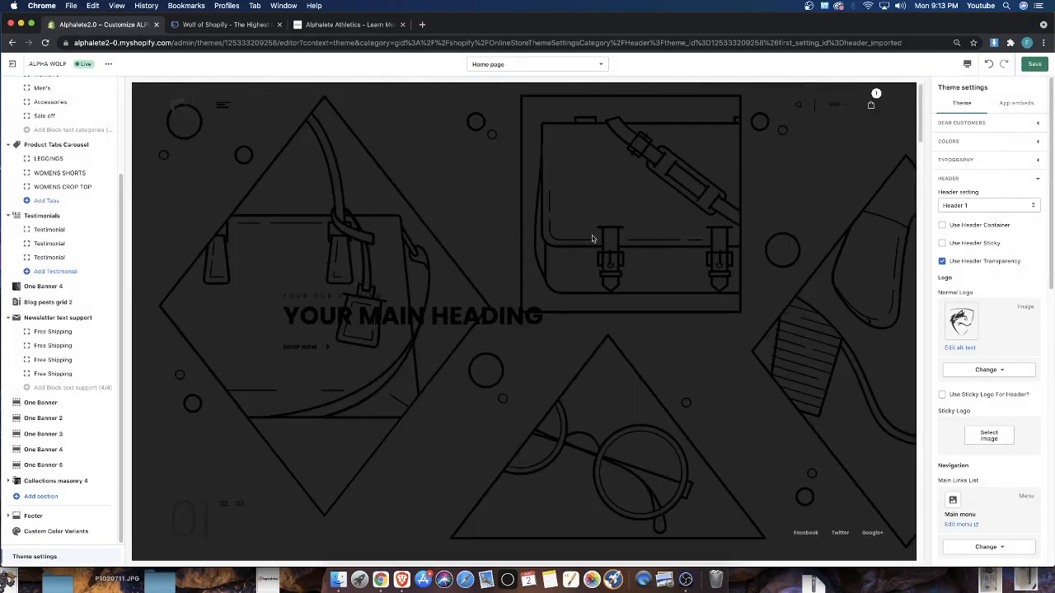
click(943, 245)
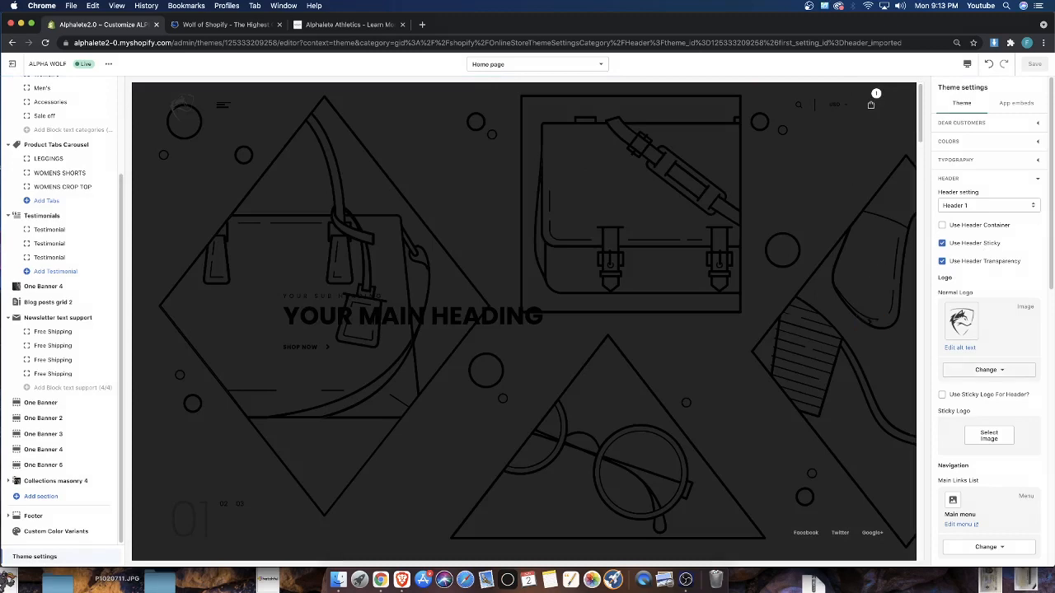
Open the Product Details category of the theme settings and look through its options
scroll(983, 429, down, 5)
scroll(983, 429, down, 6)
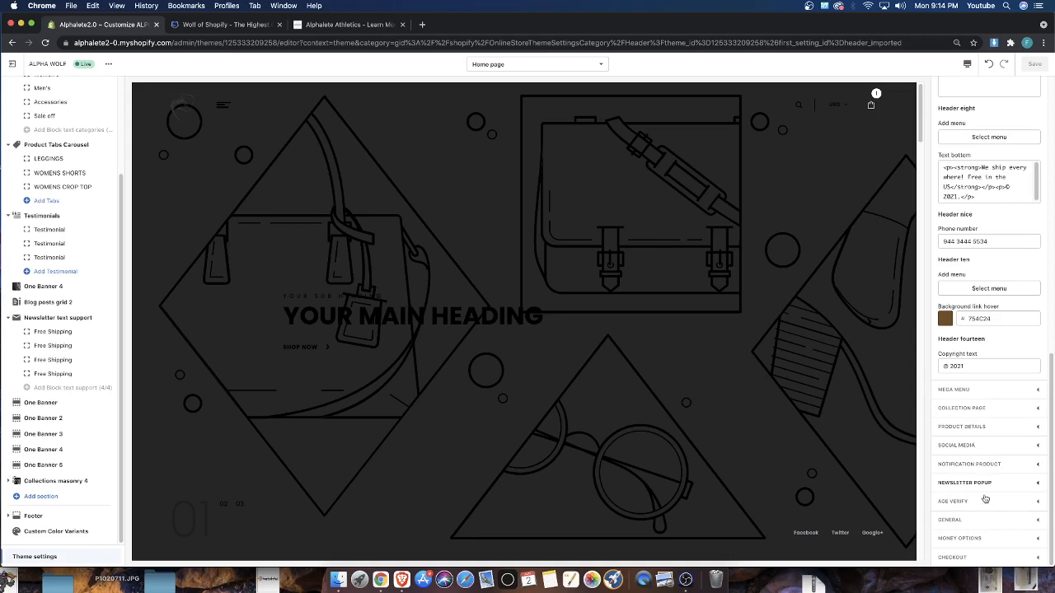
click(977, 426)
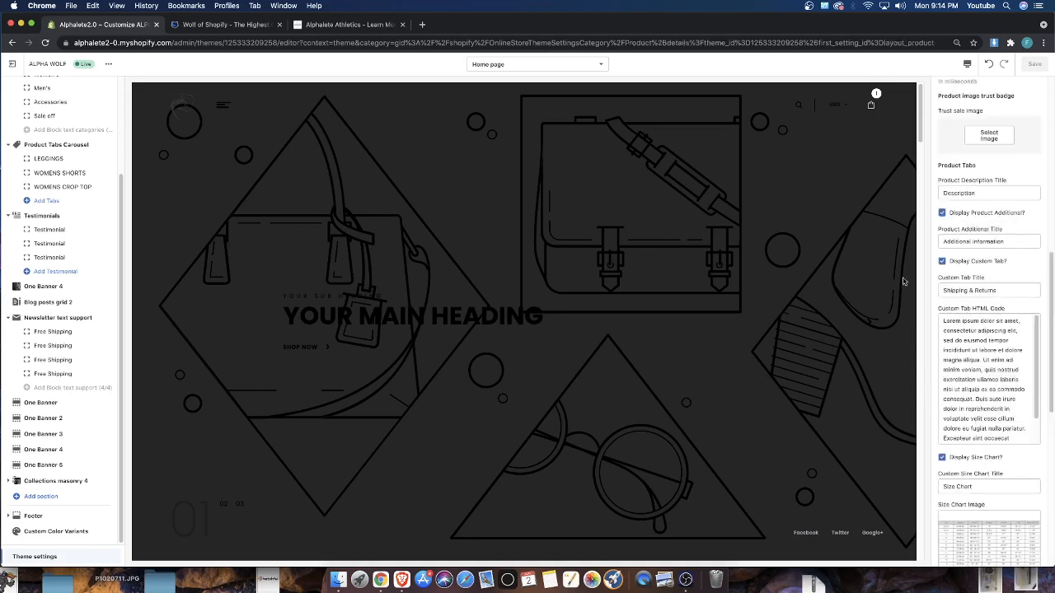
scroll(1000, 417, up, 10)
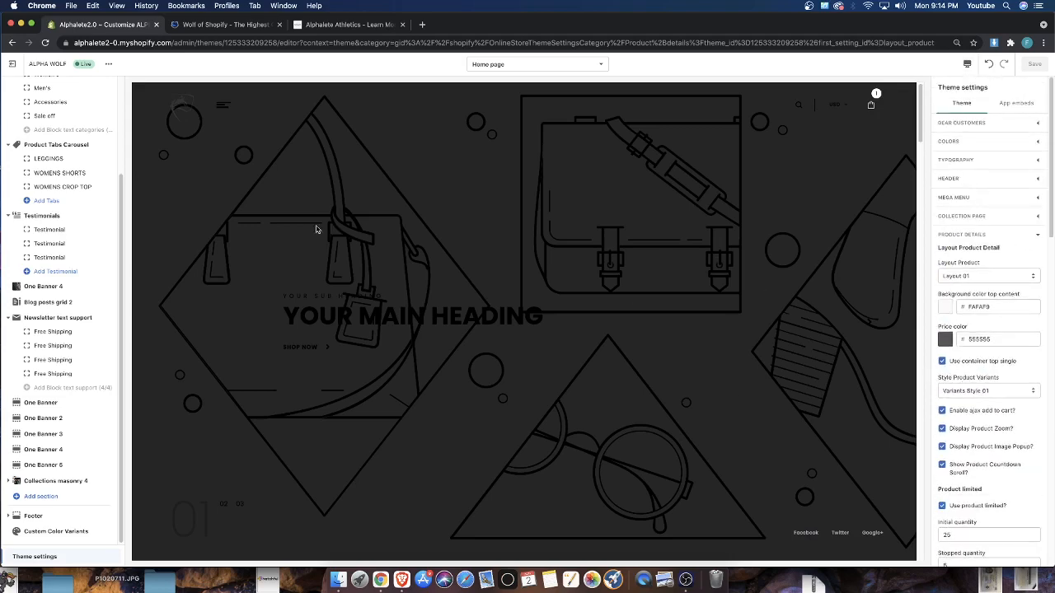
scroll(74, 122, up, 3)
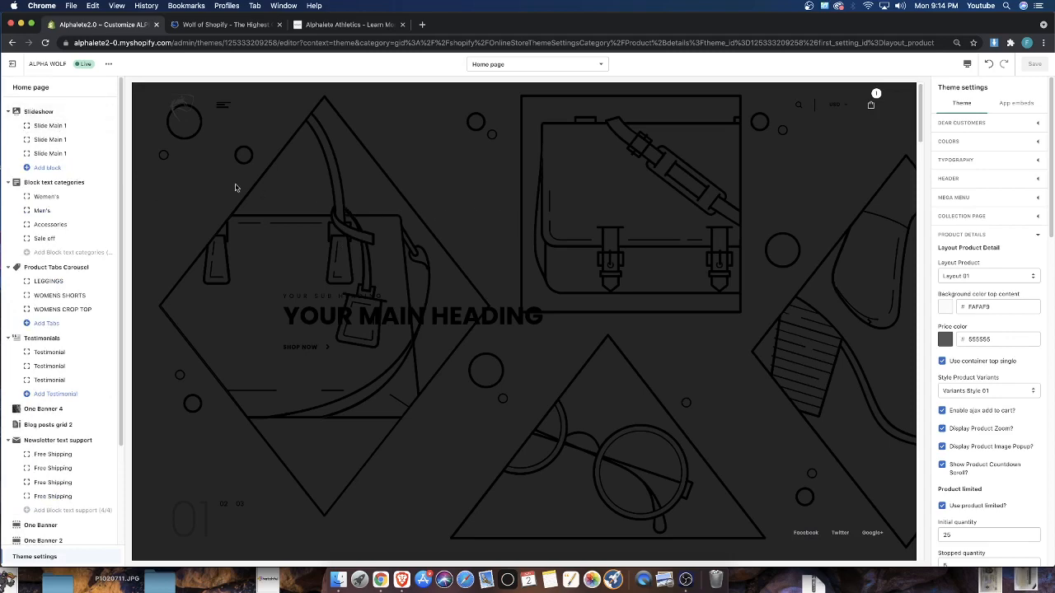
Review the home page preview around the 40% OFF banner and open the list of theme sections available to add
scroll(238, 245, down, 15)
scroll(217, 212, up, 1)
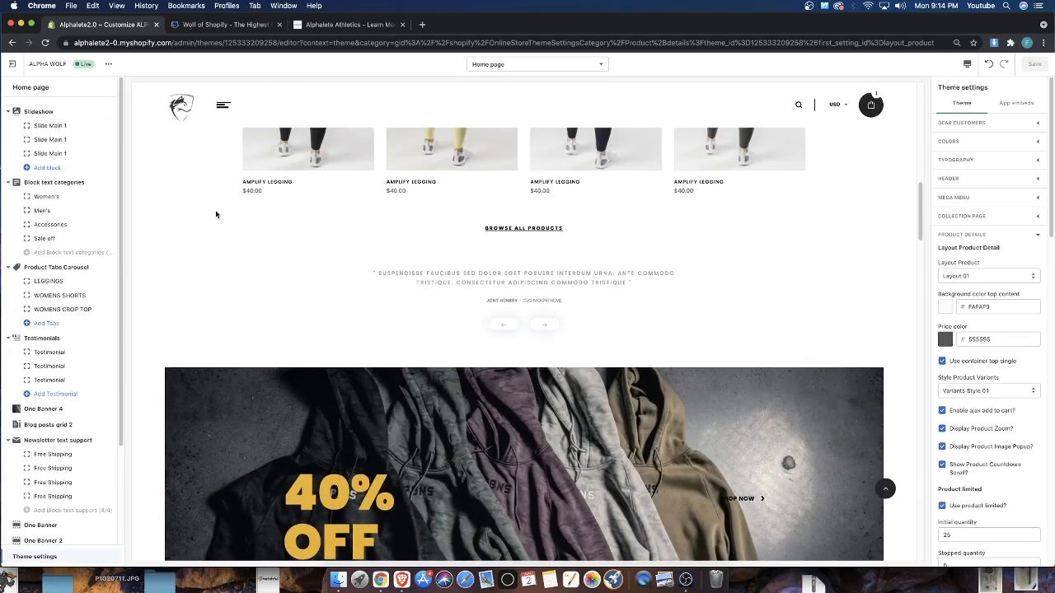
scroll(267, 258, down, 6)
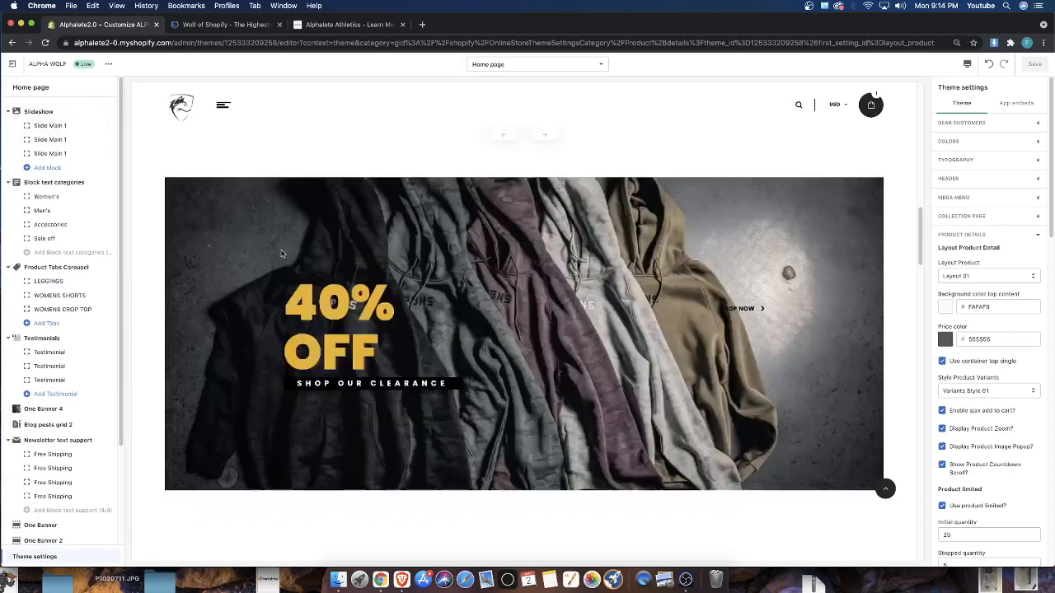
scroll(268, 258, up, 3)
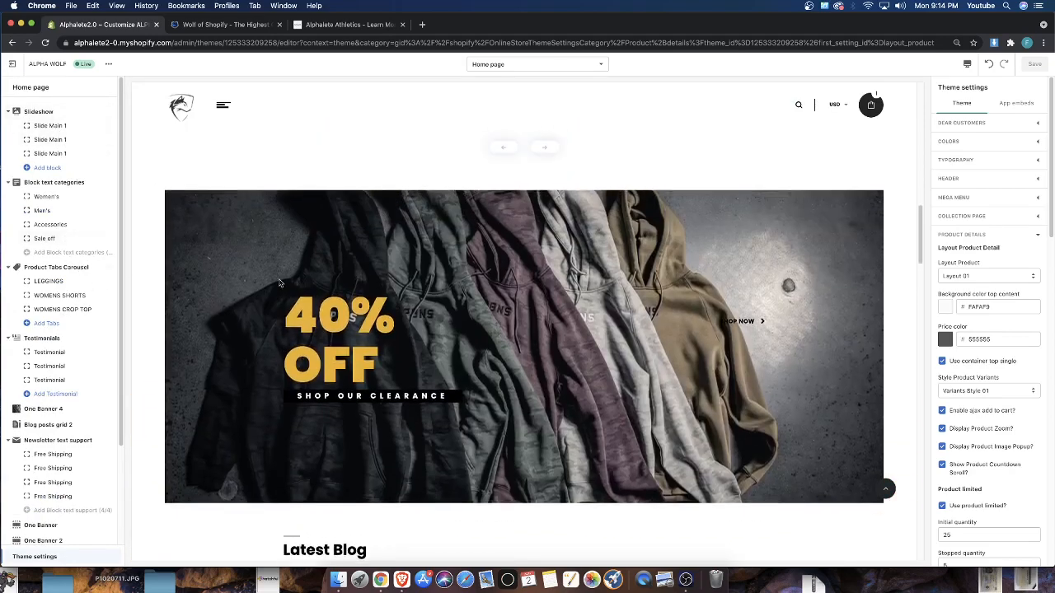
scroll(72, 348, down, 3)
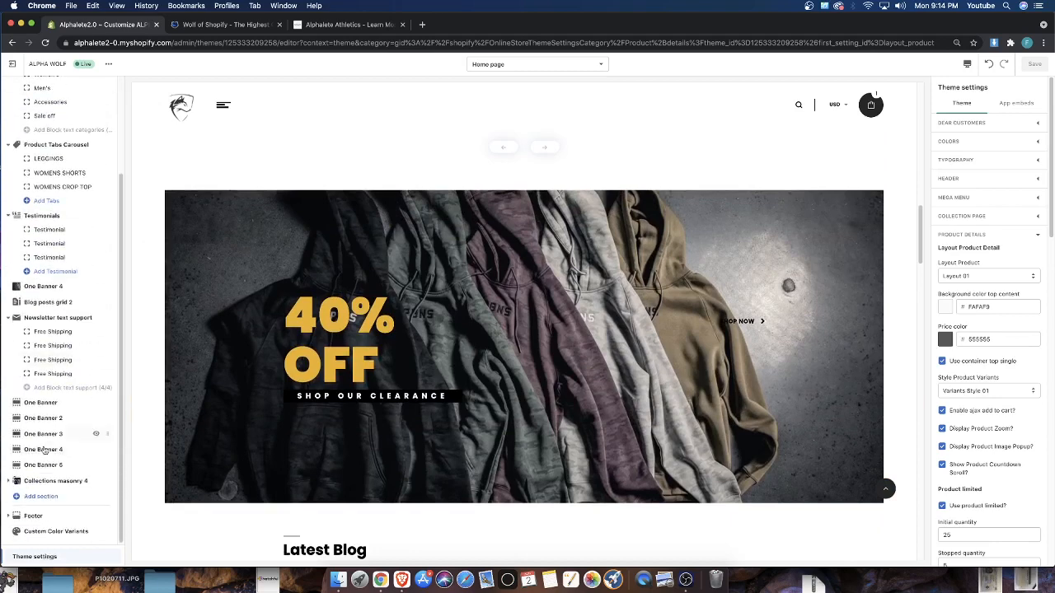
click(36, 497)
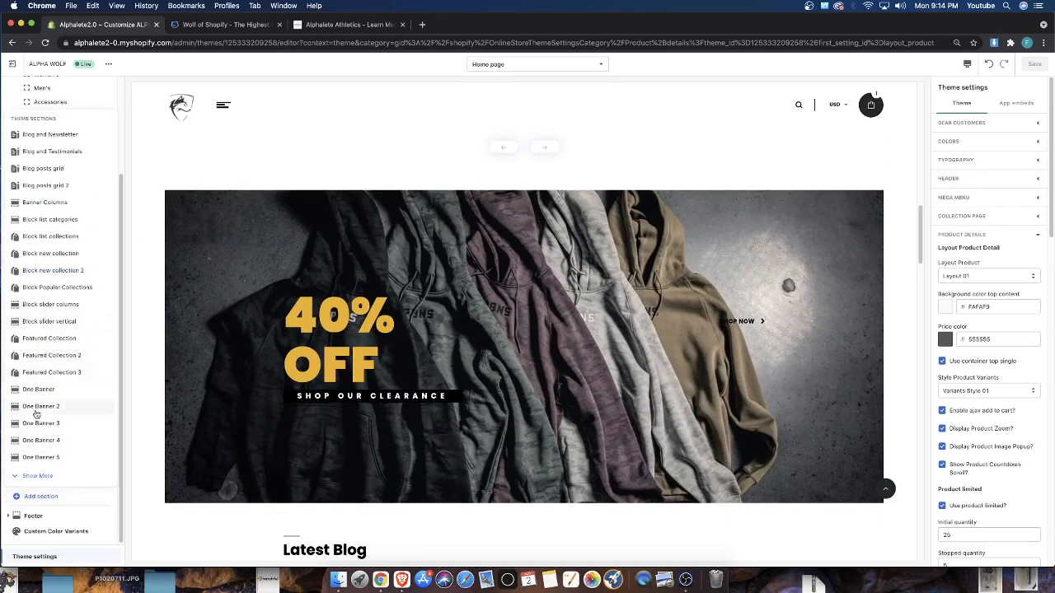
Compare the products shown under the Leggings, Womens Shorts and Womens Crop Top tabs of the Womens Products carousel
scroll(309, 294, up, 5)
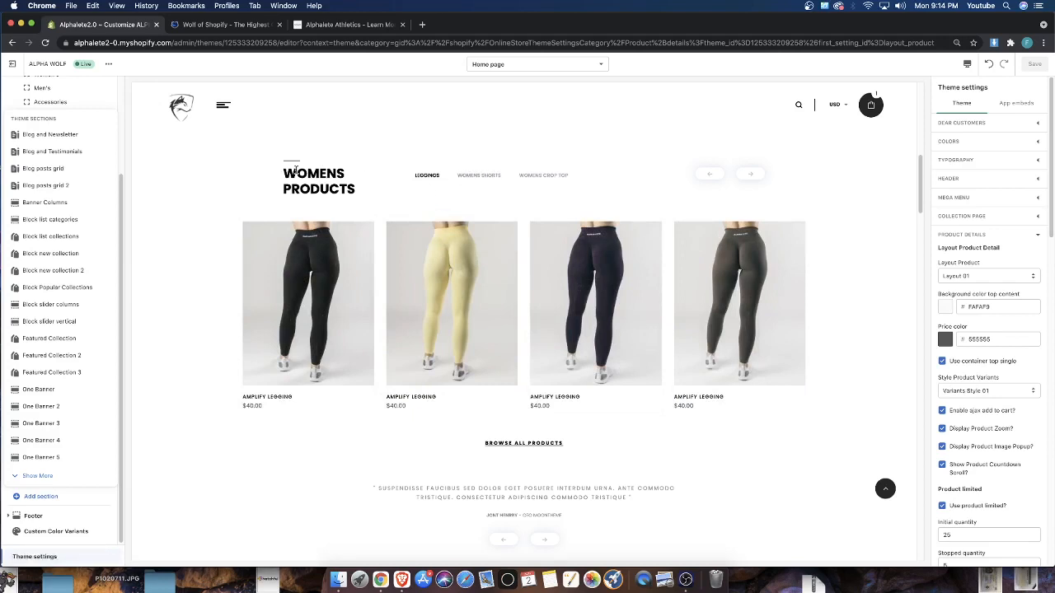
drag(277, 170, 363, 194)
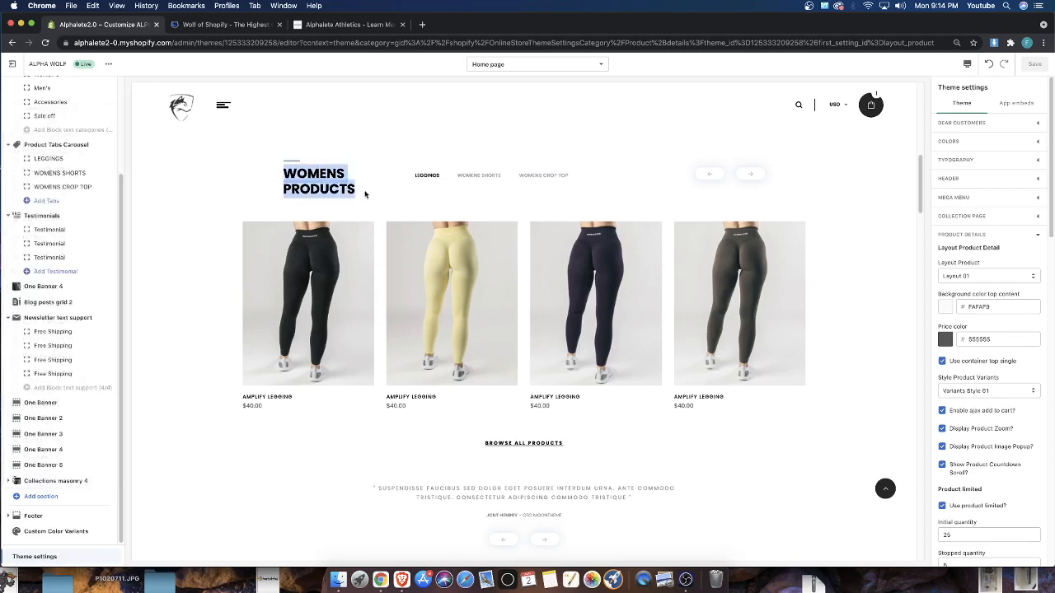
click(466, 172)
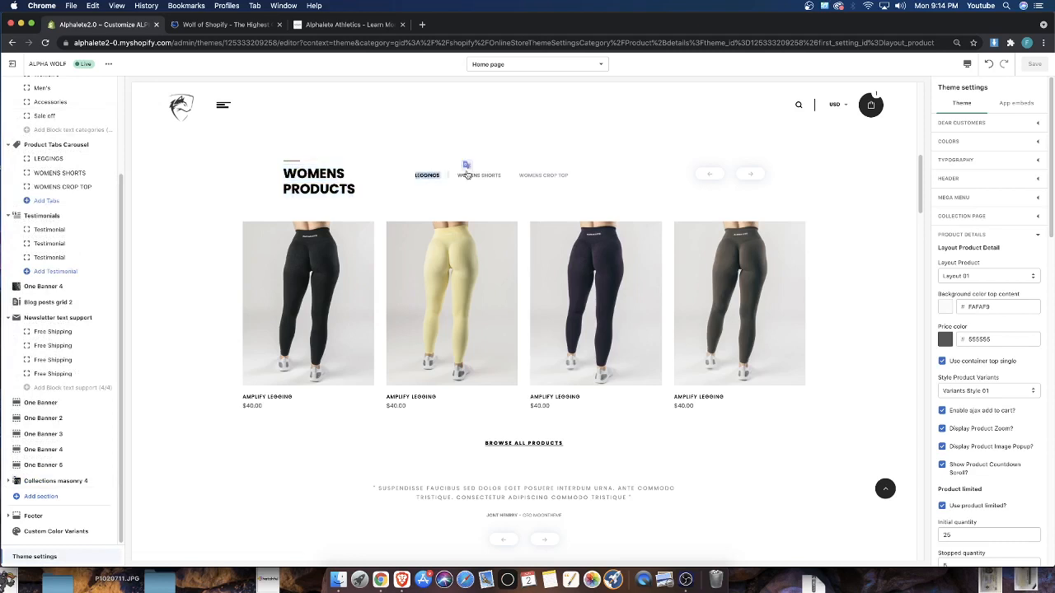
click(531, 176)
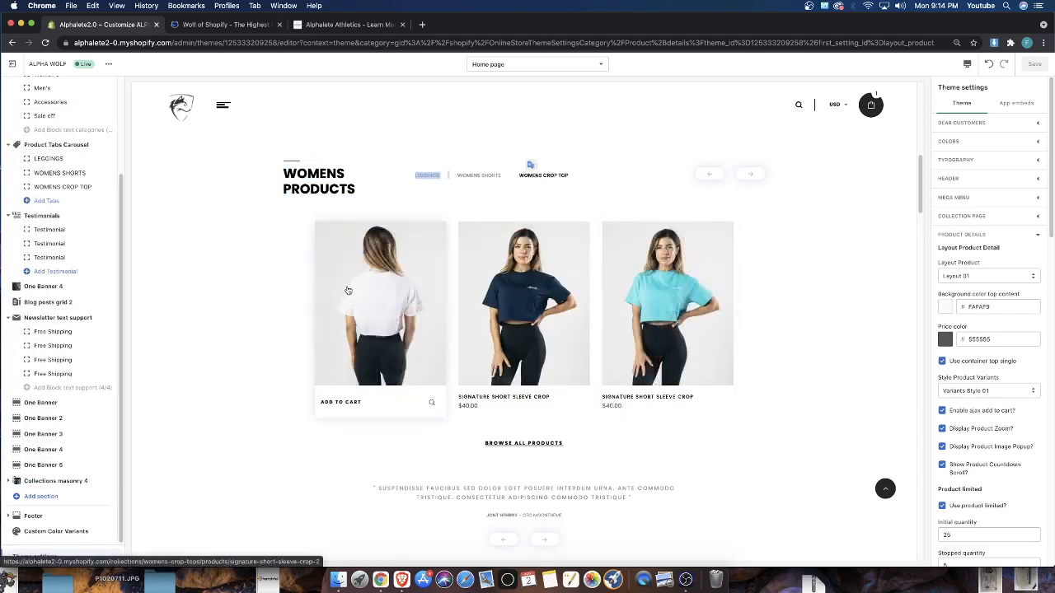
click(474, 175)
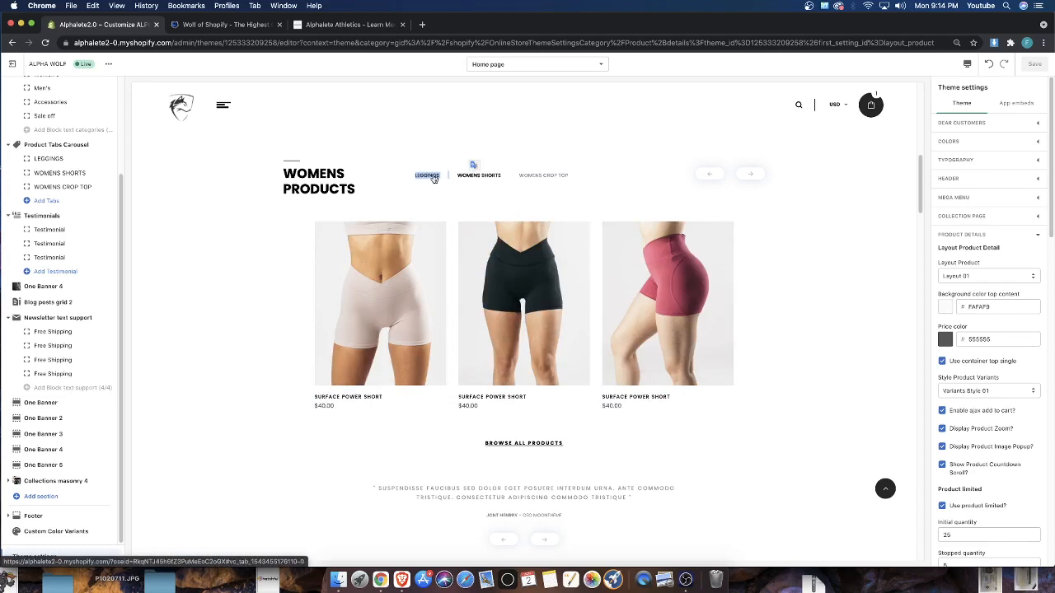
click(431, 175)
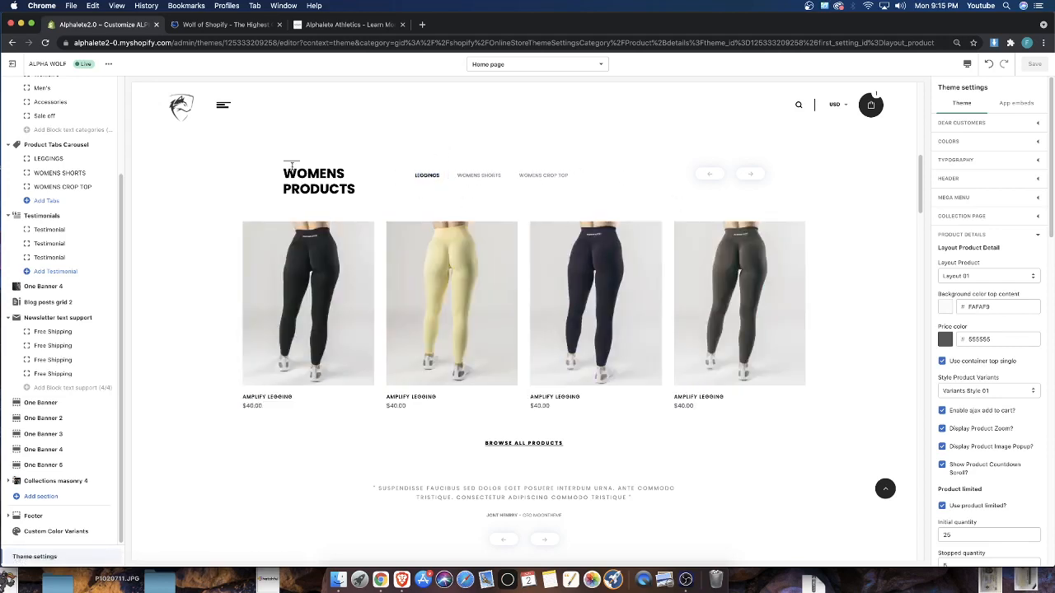
drag(288, 165, 365, 196)
click(478, 175)
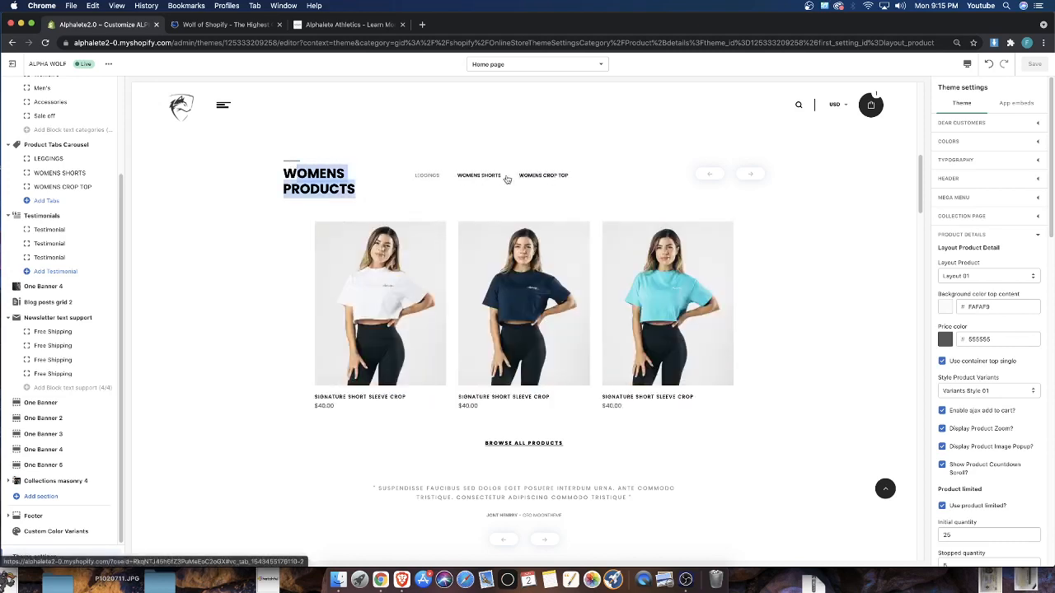
click(426, 175)
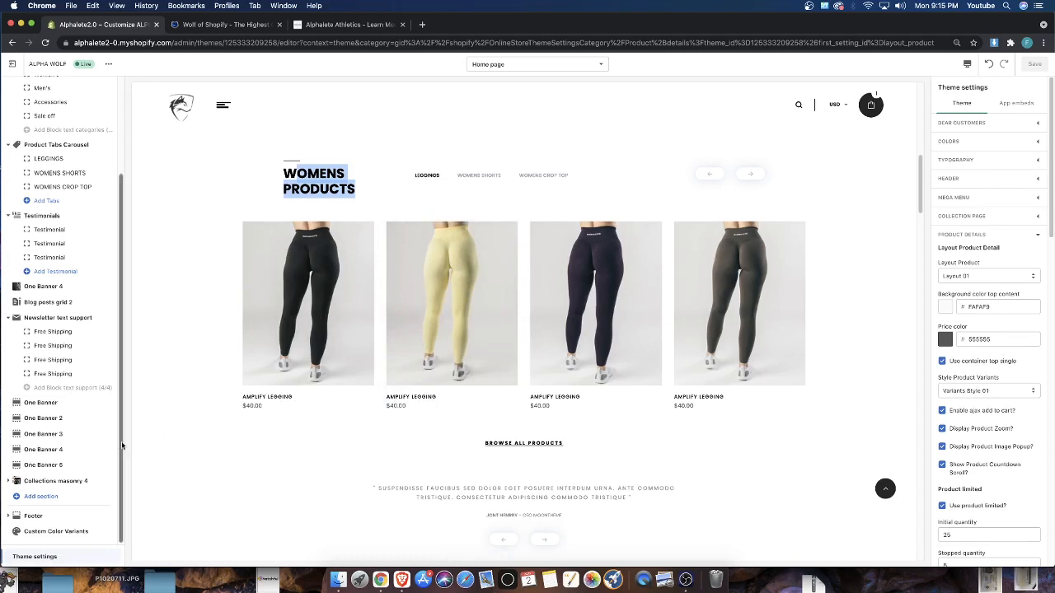
Browse the full list of available theme sections and add a Product Tabs Grid section to the home page
click(51, 500)
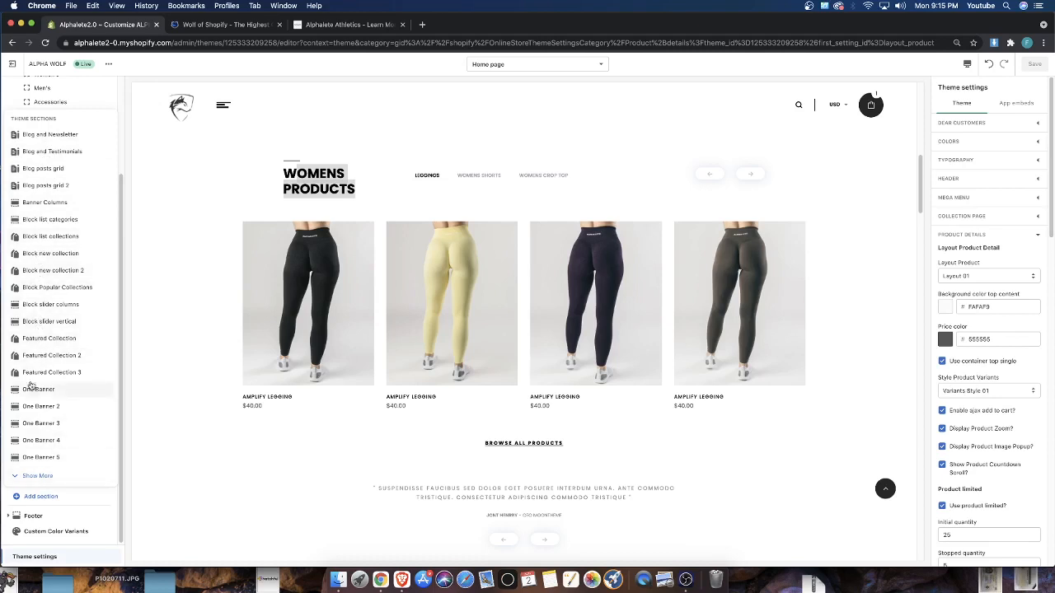
click(33, 477)
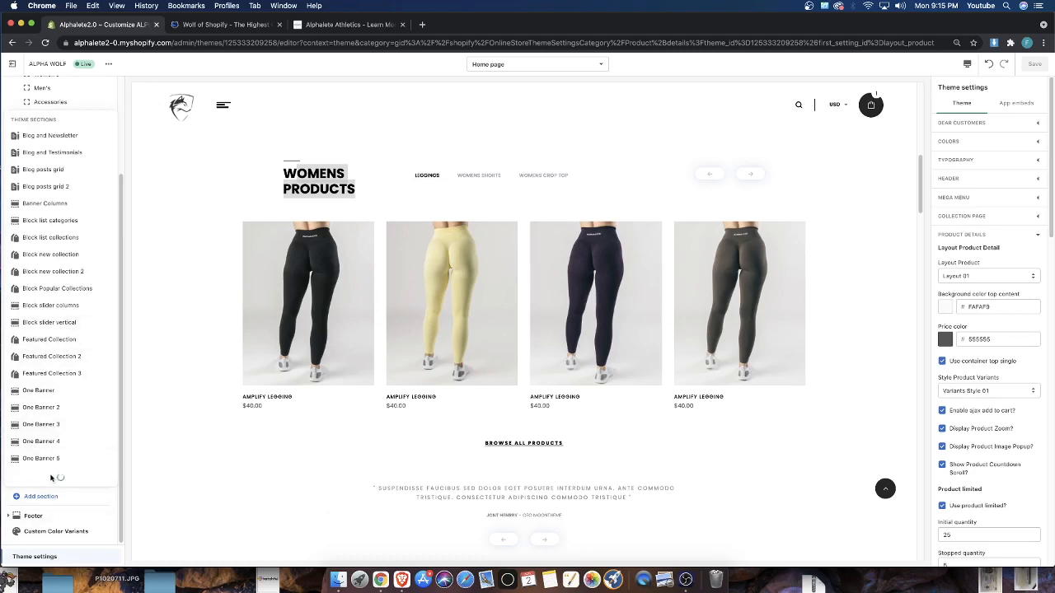
scroll(48, 336, down, 2)
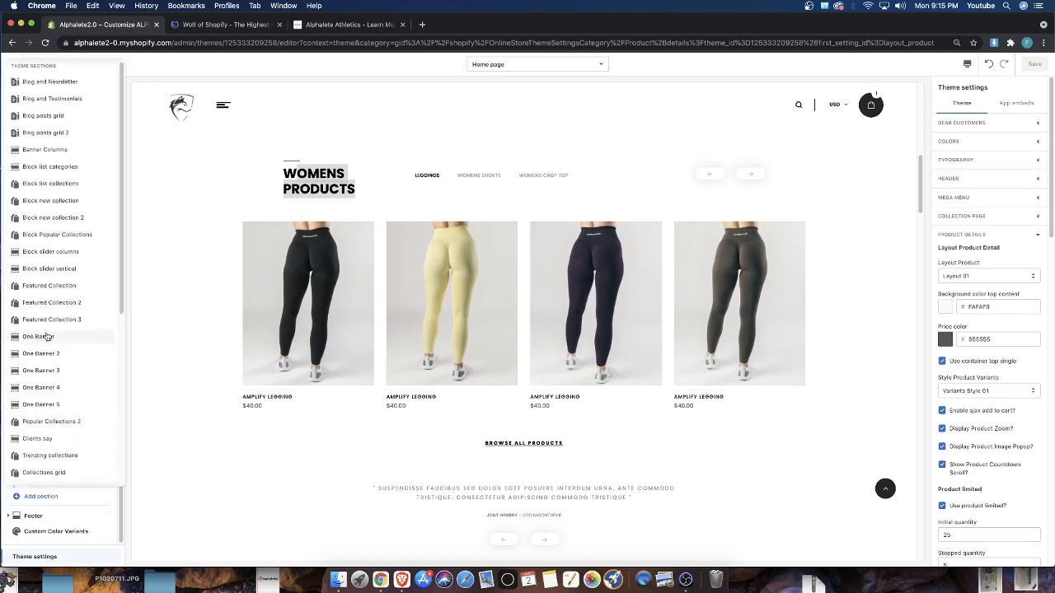
scroll(48, 337, up, 2)
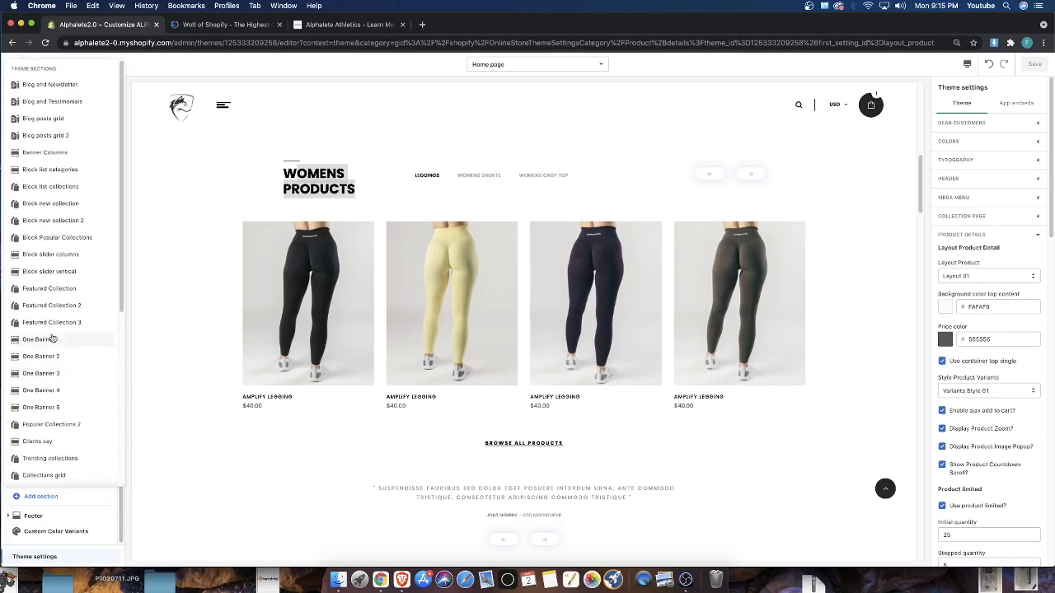
scroll(51, 338, down, 4)
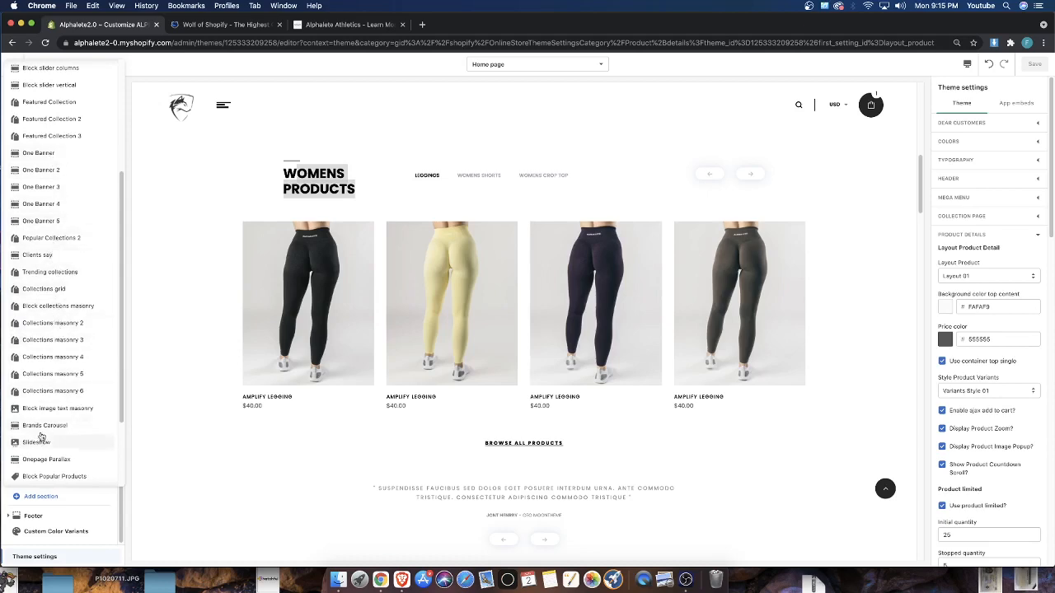
scroll(52, 422, down, 2)
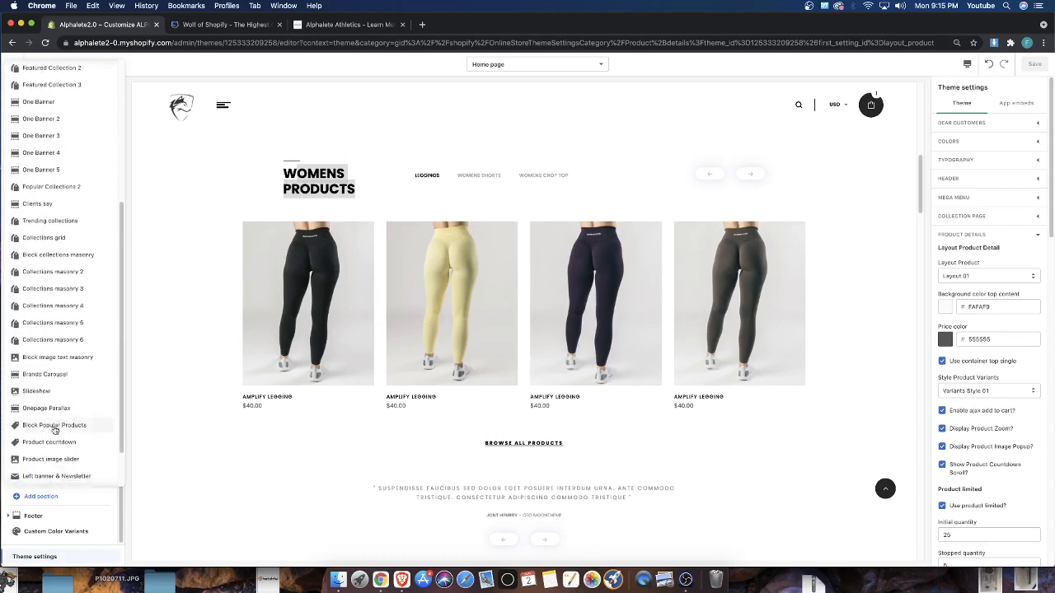
scroll(55, 429, down, 2)
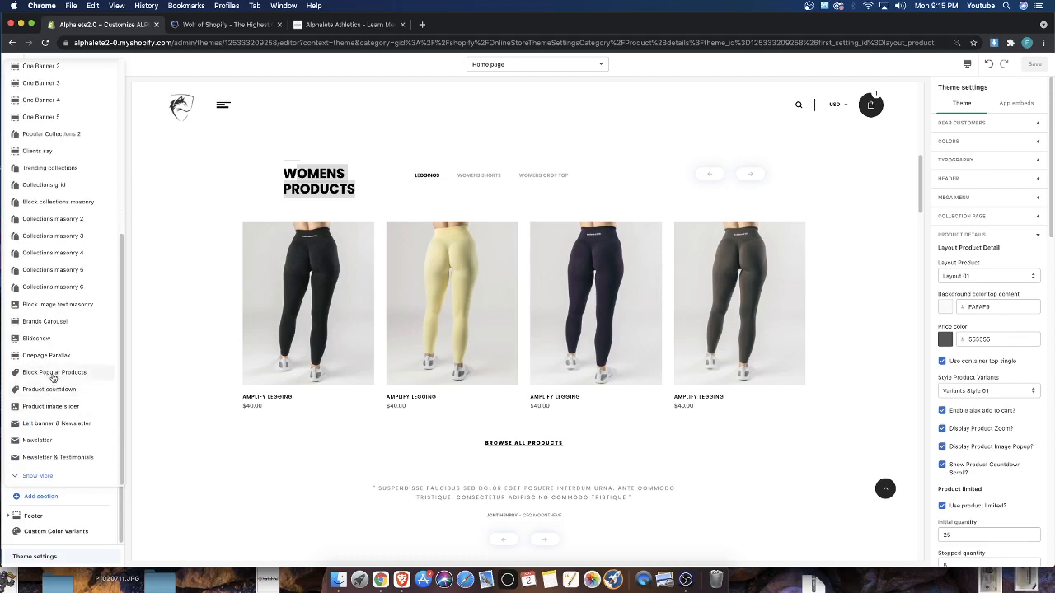
click(36, 478)
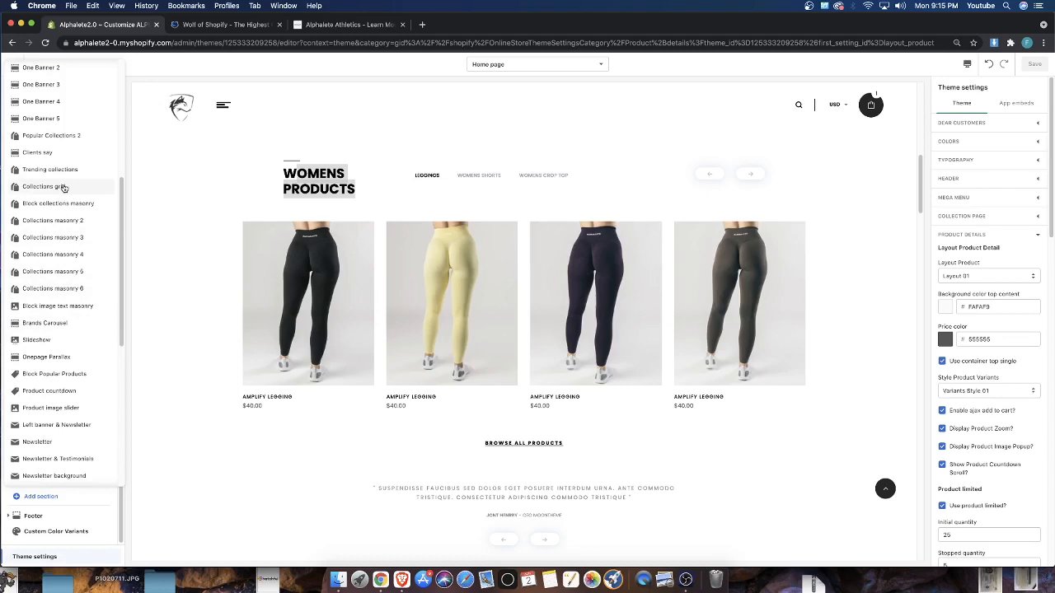
scroll(49, 329, down, 4)
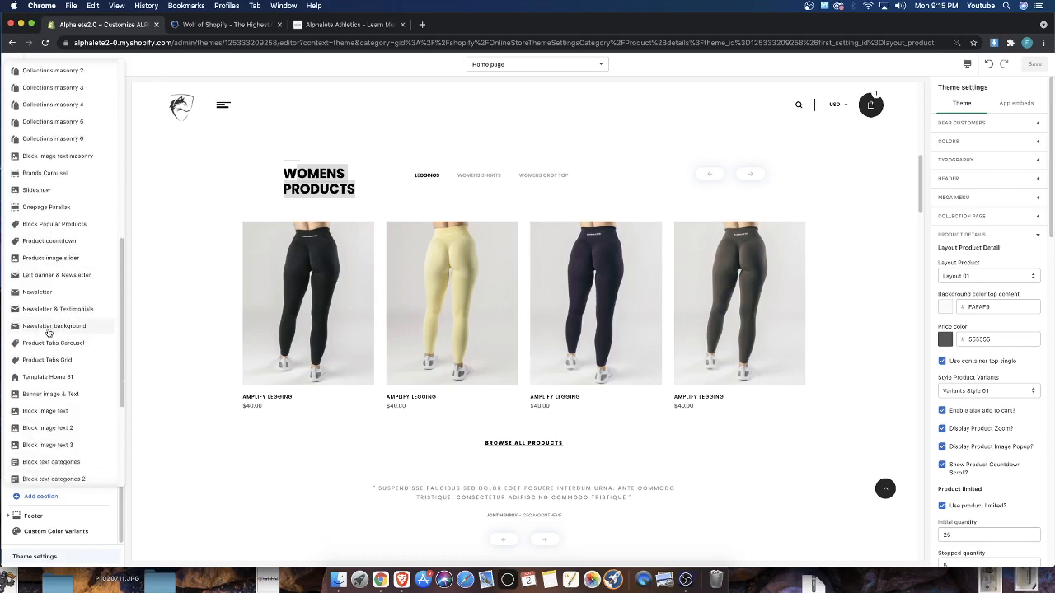
scroll(49, 332, down, 4)
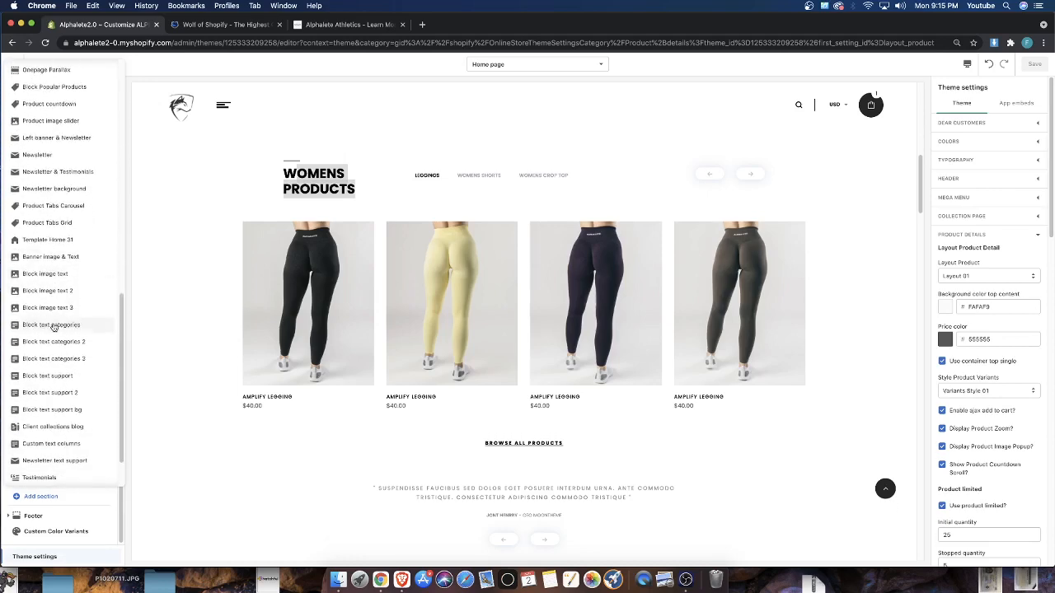
click(80, 230)
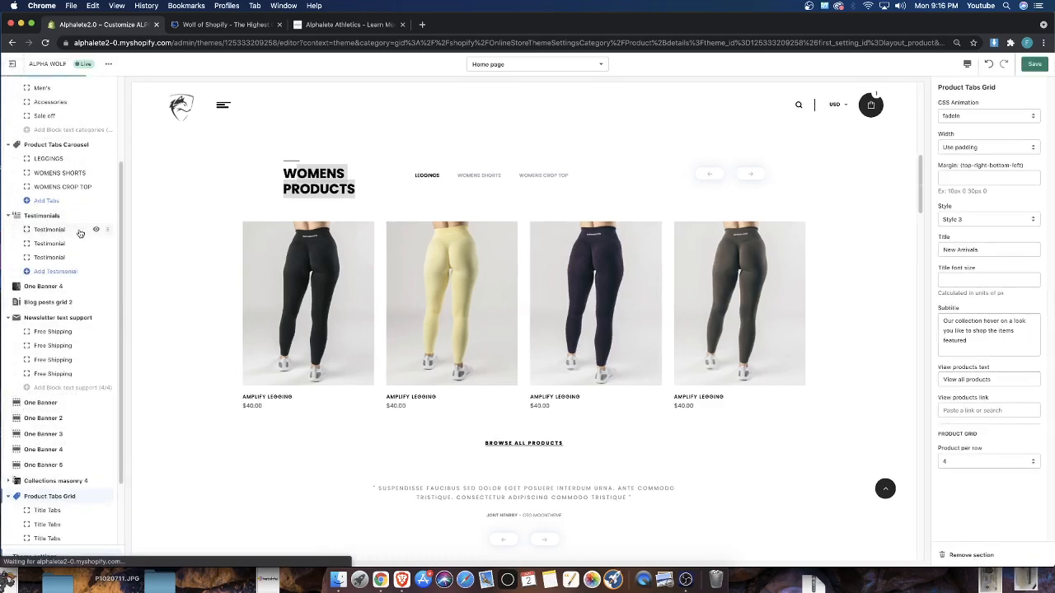
scroll(422, 287, down, 3)
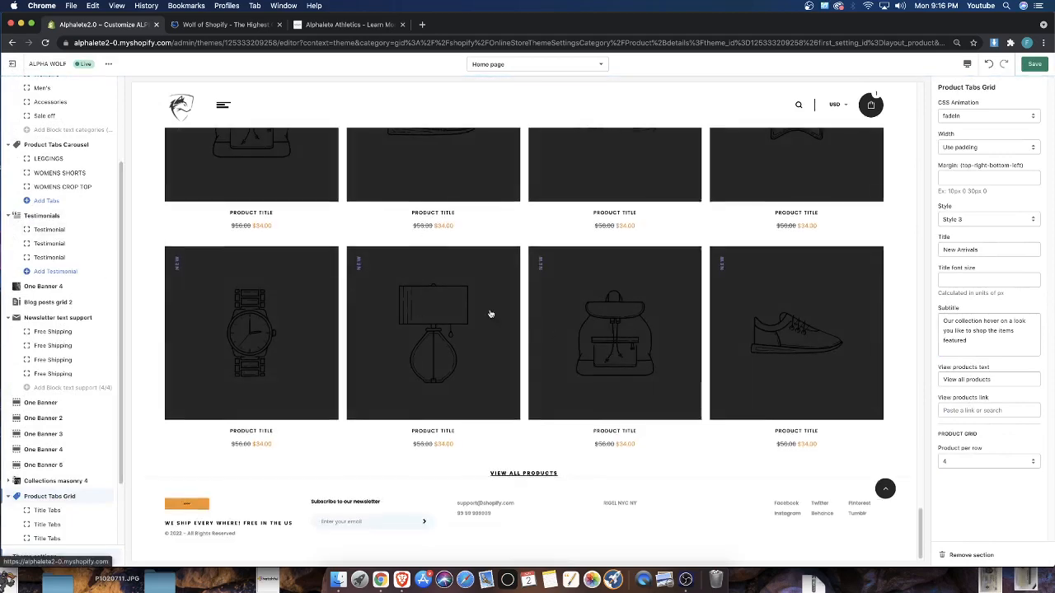
scroll(198, 337, up, 3)
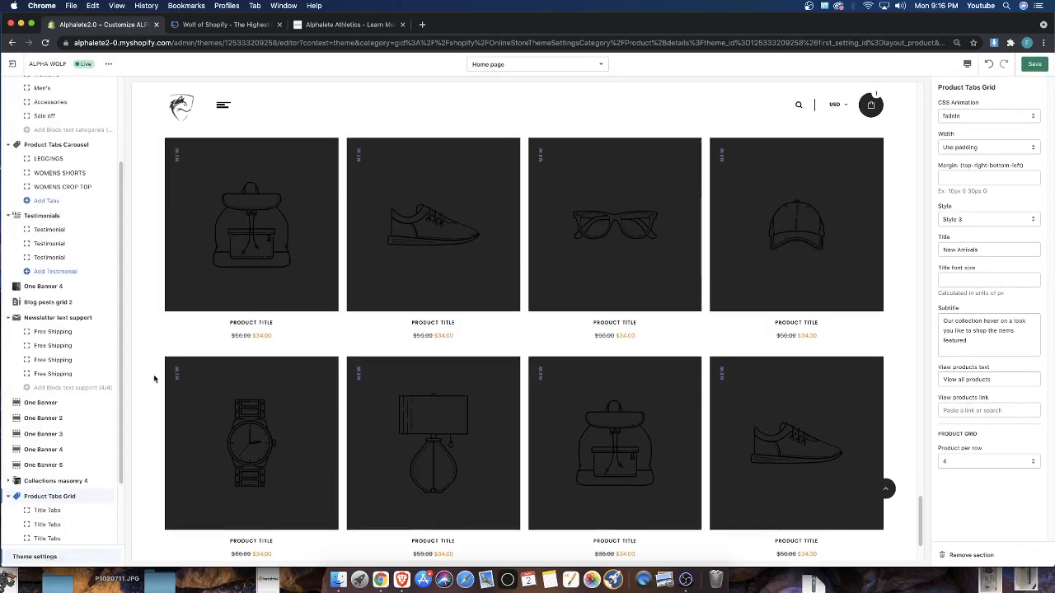
scroll(25, 396, down, 3)
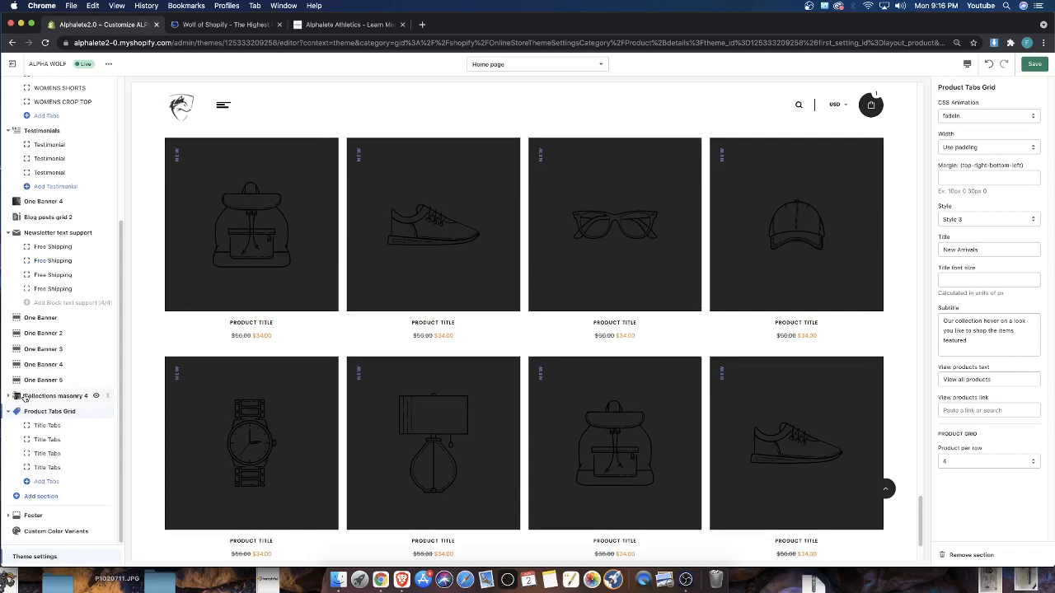
click(43, 497)
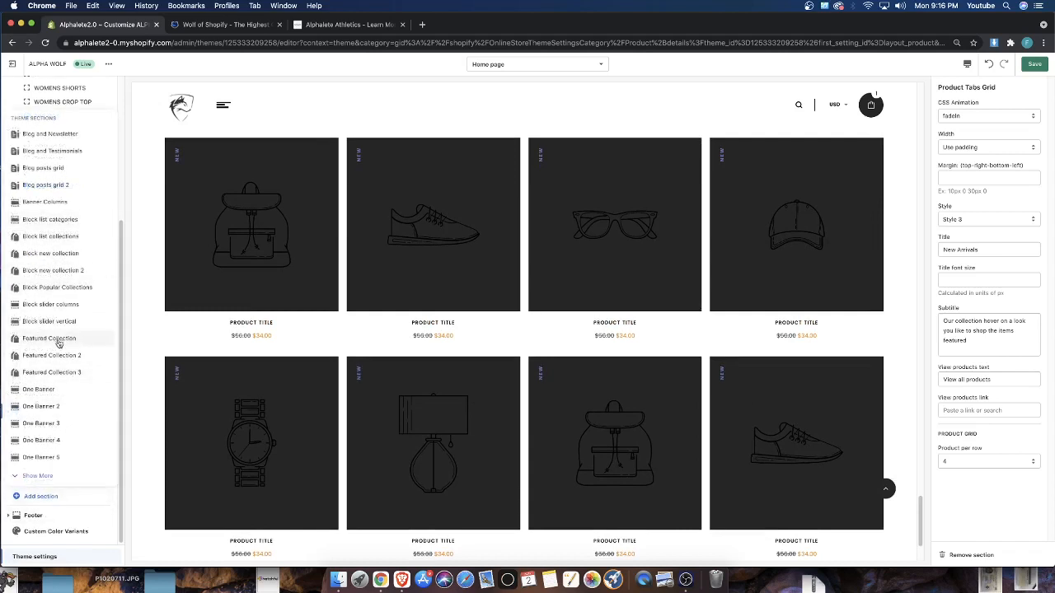
click(137, 125)
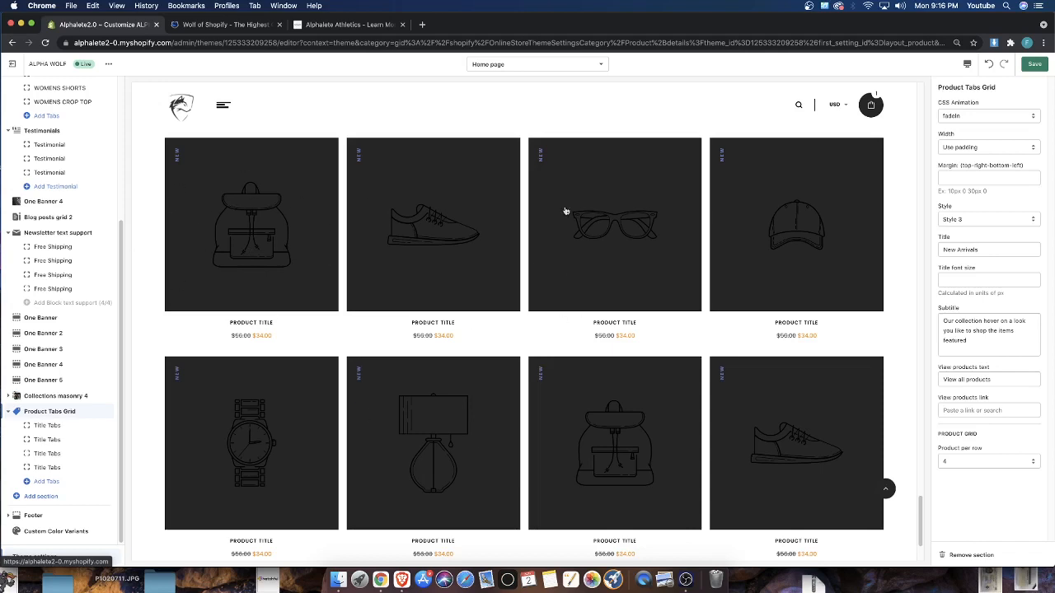
Save the home page changes and review the New Arrivals product grid in the preview
click(1038, 64)
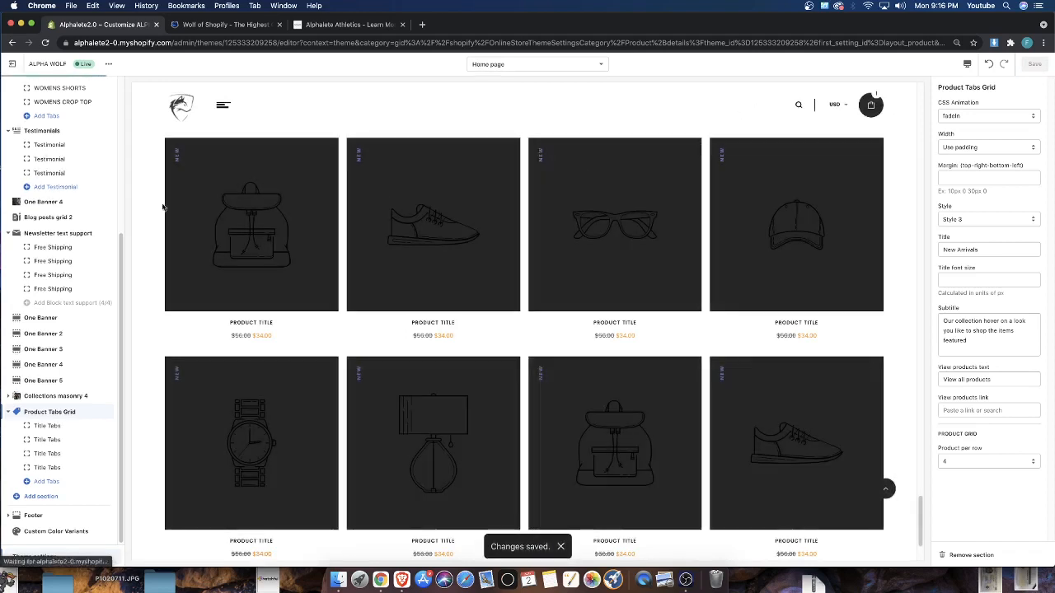
click(175, 115)
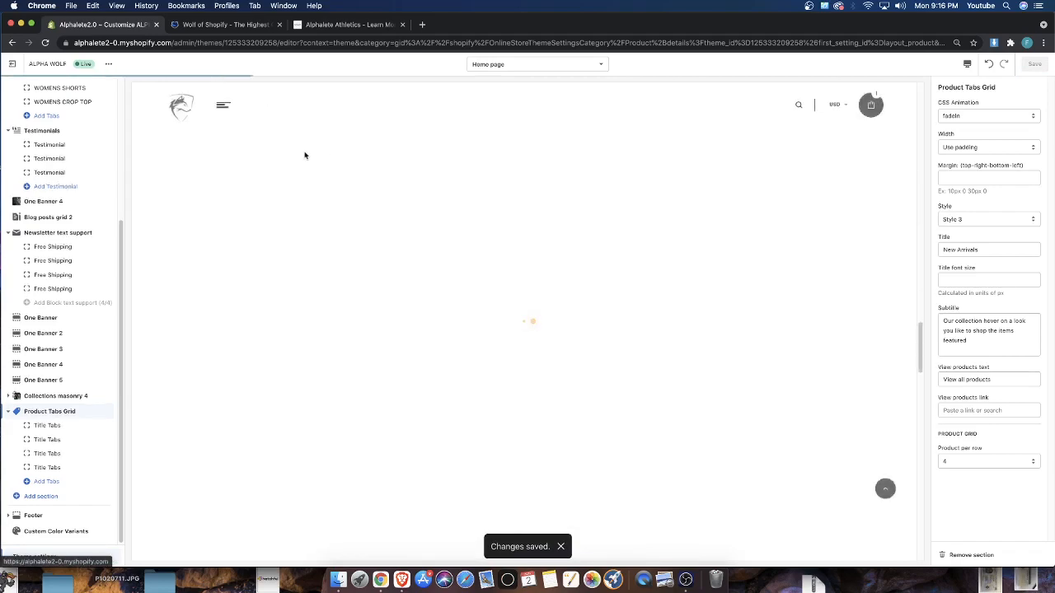
scroll(368, 232, down, 8)
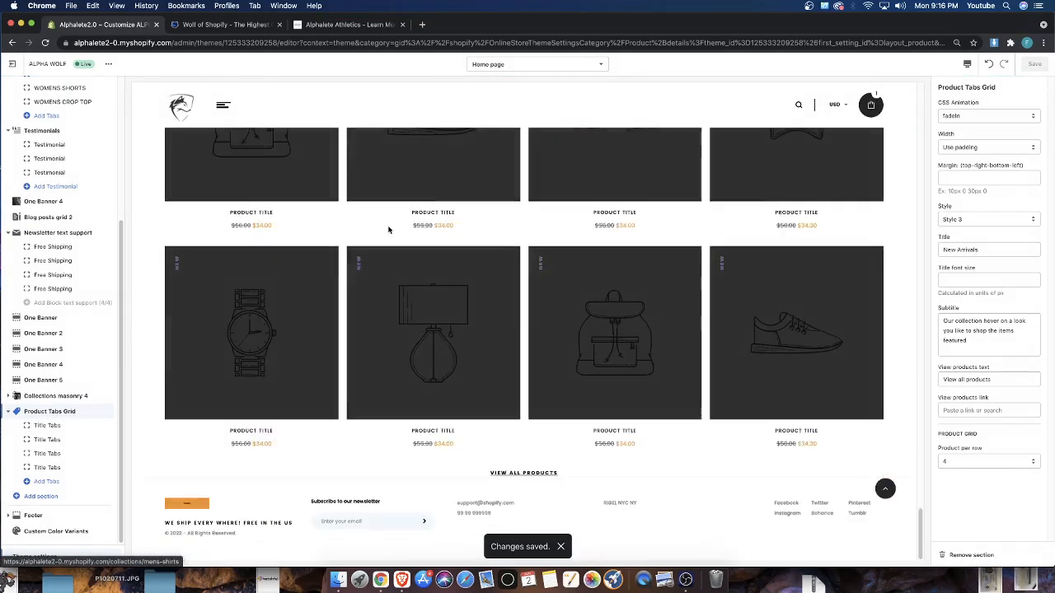
scroll(346, 227, up, 2)
scroll(330, 247, up, 2)
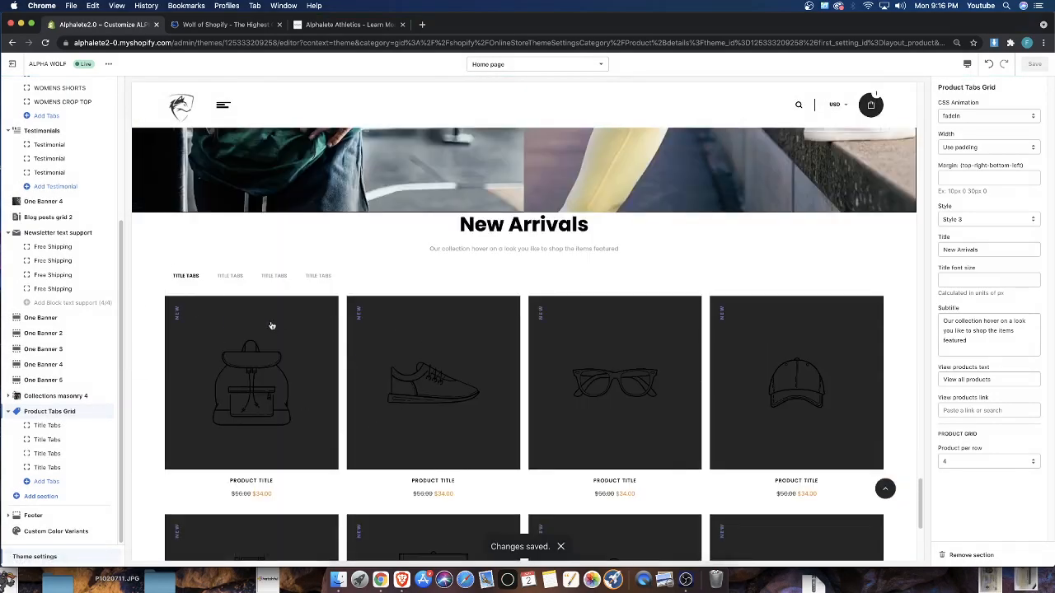
scroll(272, 326, down, 1)
Leave the theme editor and open the Home page collection from the store's product collections
click(15, 63)
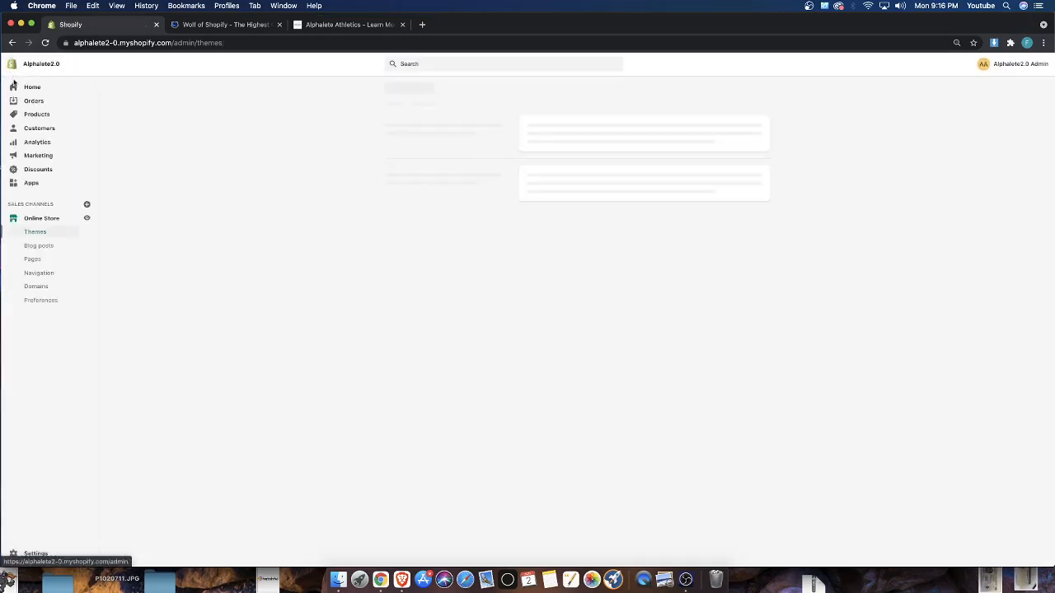
click(35, 114)
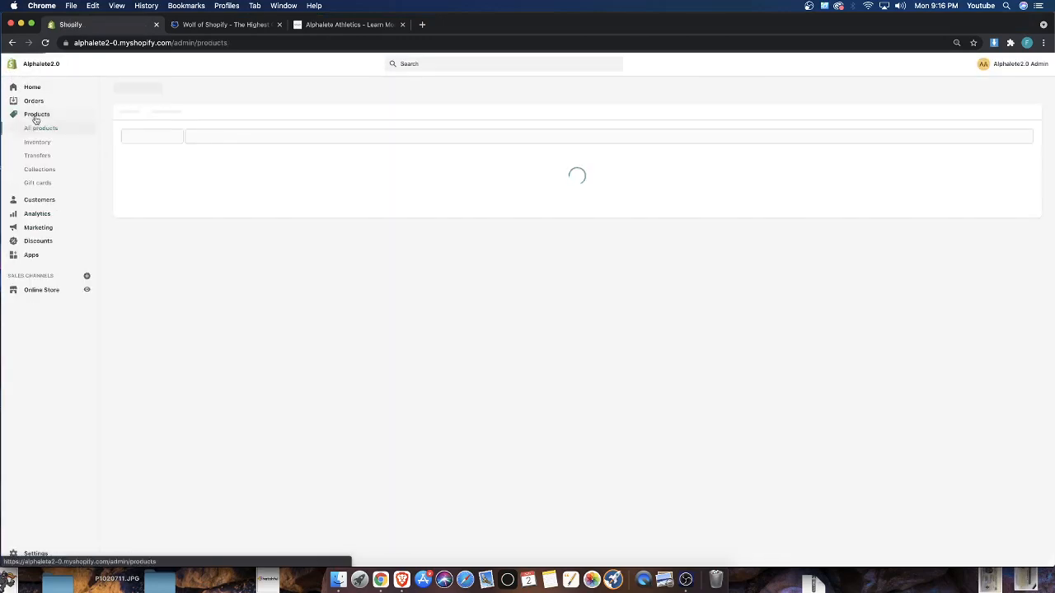
click(40, 170)
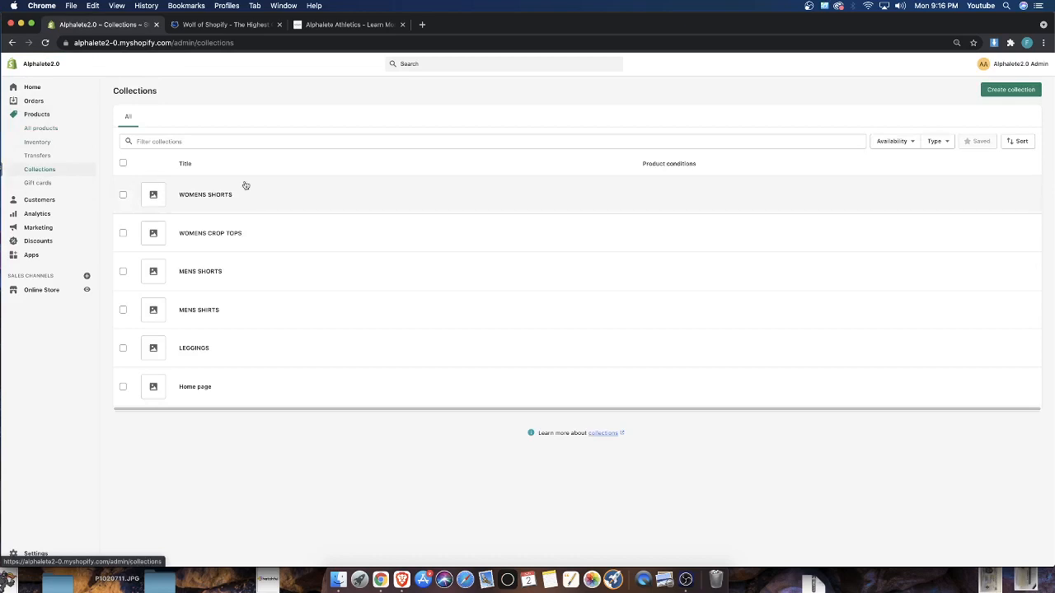
click(182, 387)
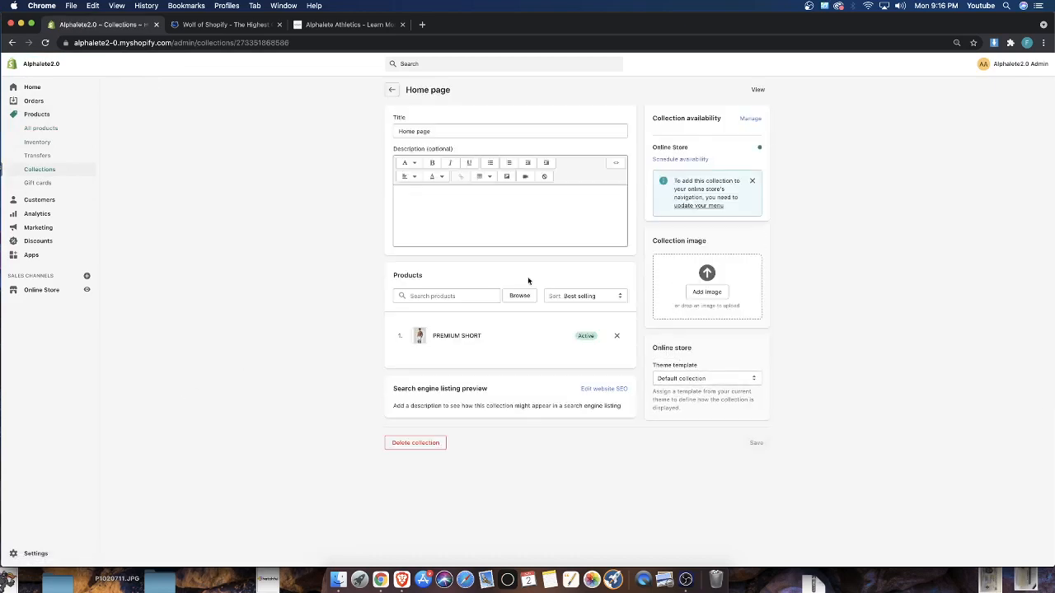
Browse products for the Home page collection and select all four Amplify Legging and all four Premium Short items
click(519, 295)
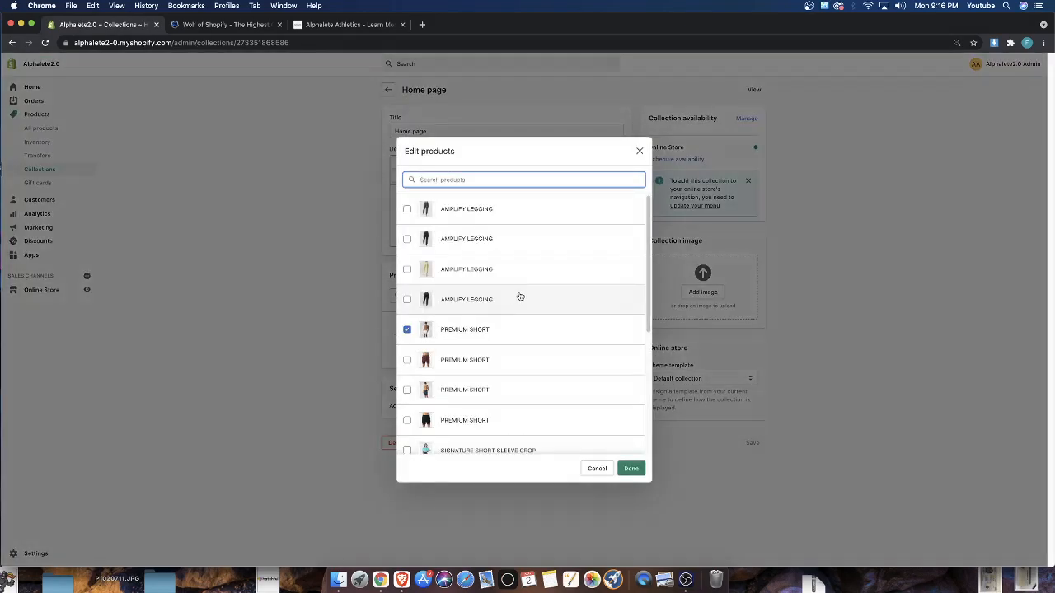
click(418, 209)
click(422, 239)
click(423, 269)
click(425, 299)
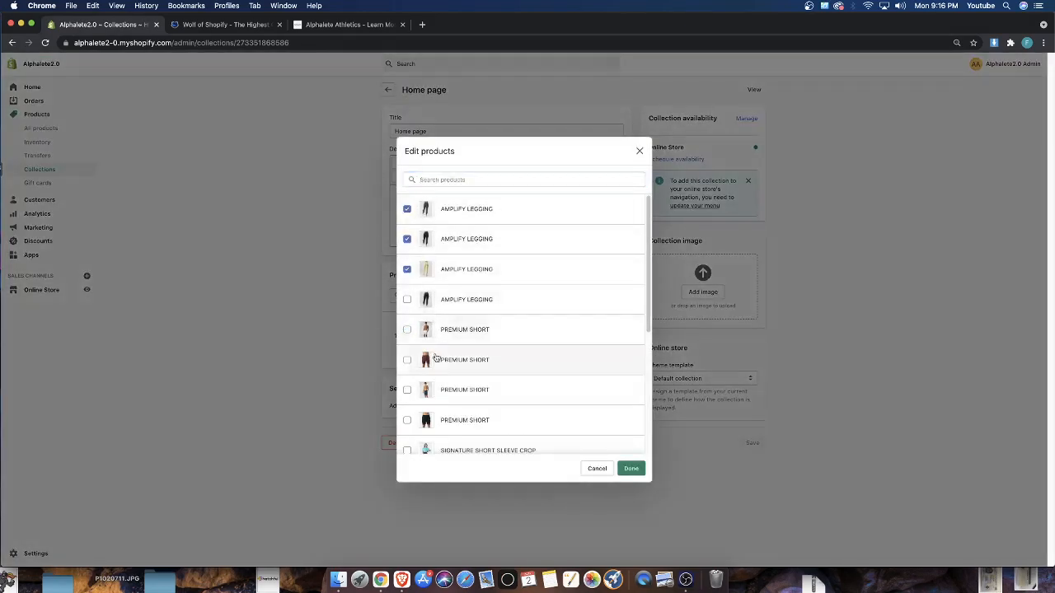
click(433, 330)
click(438, 330)
click(439, 359)
click(440, 389)
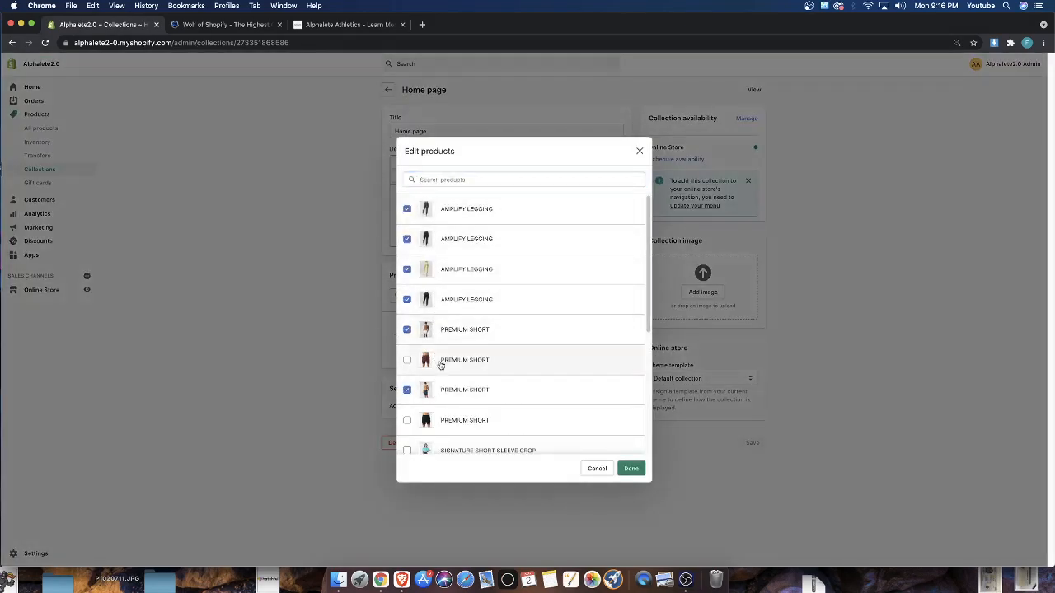
click(464, 419)
Include the three Signature Short Sleeve Crop and three Surface Power Short items in the selection and apply it to the collection
scroll(463, 420, down, 2)
click(462, 370)
click(461, 401)
click(462, 429)
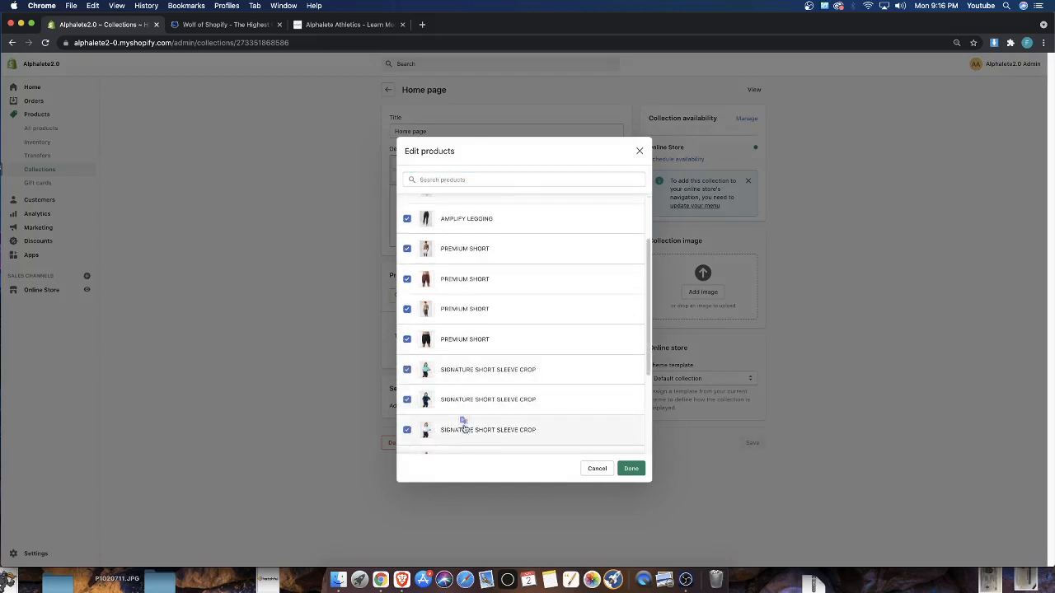
scroll(461, 424, down, 3)
click(464, 317)
click(461, 347)
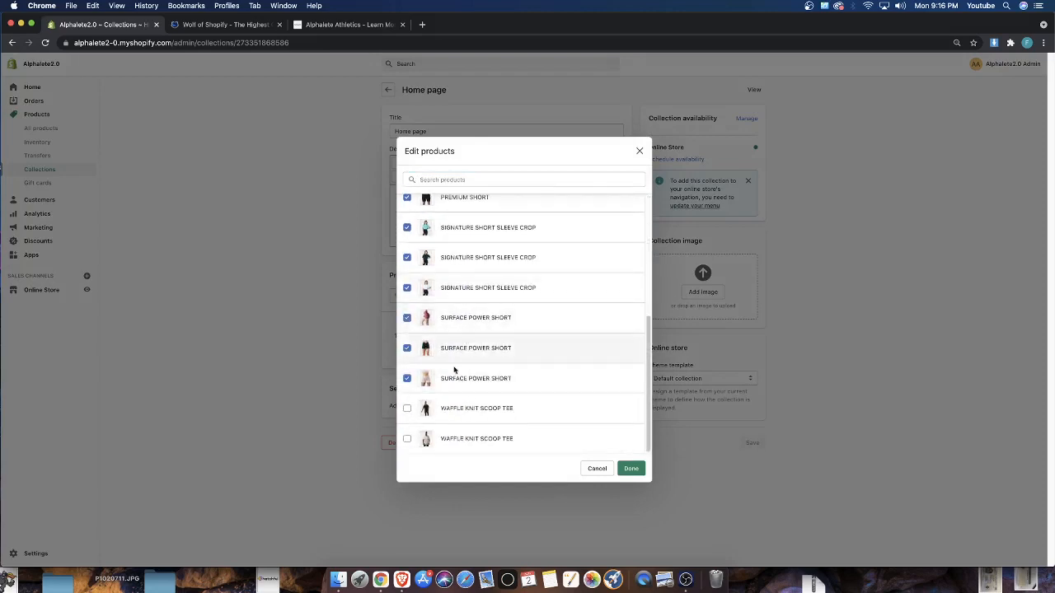
click(460, 378)
click(632, 468)
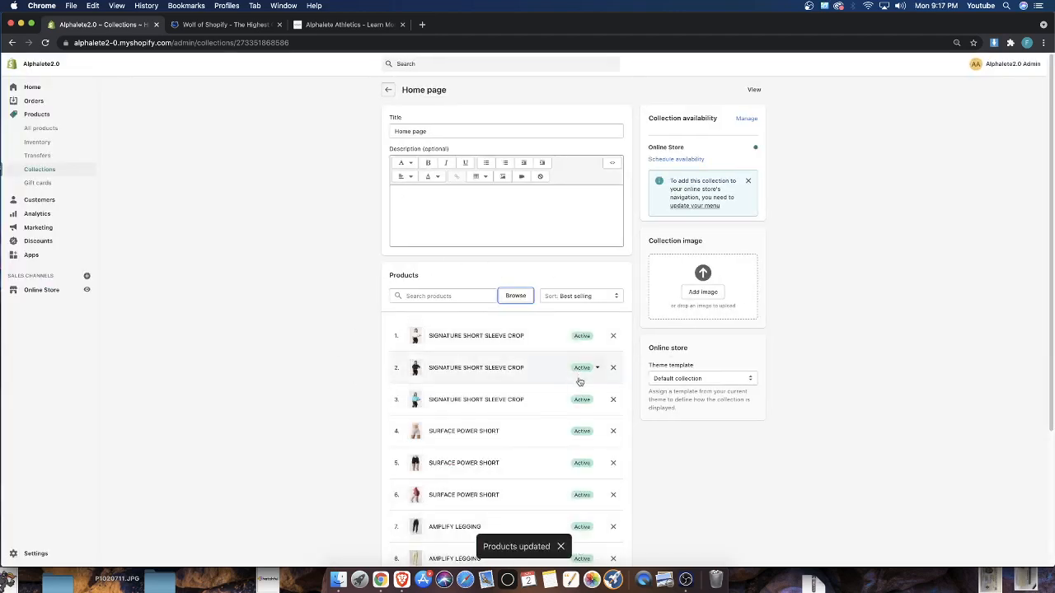
Set the Home page collection's sort order to Manually and move the yellow Amplify Legging to first place
click(579, 296)
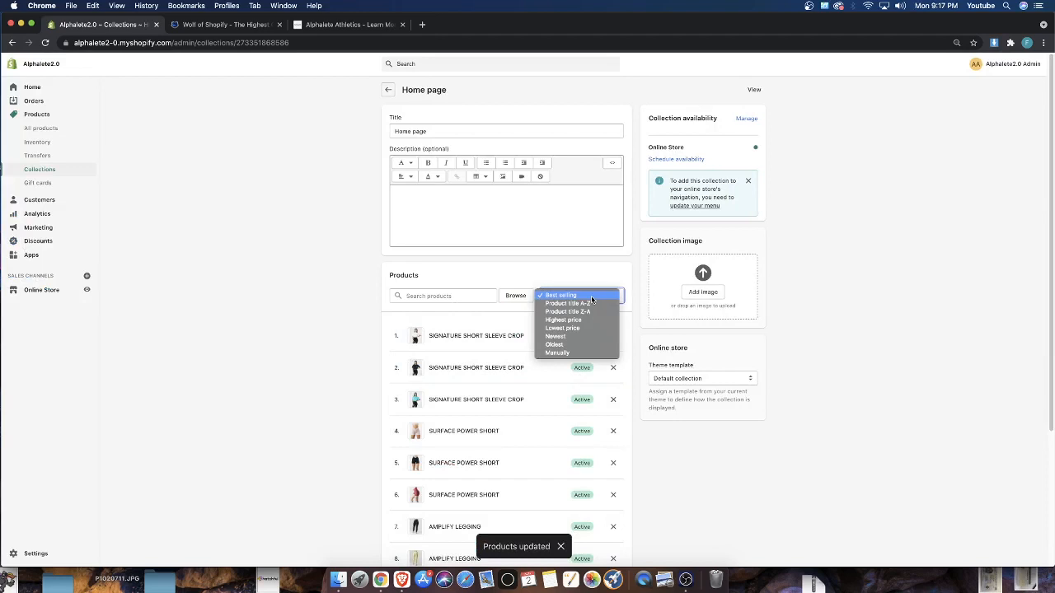
click(563, 354)
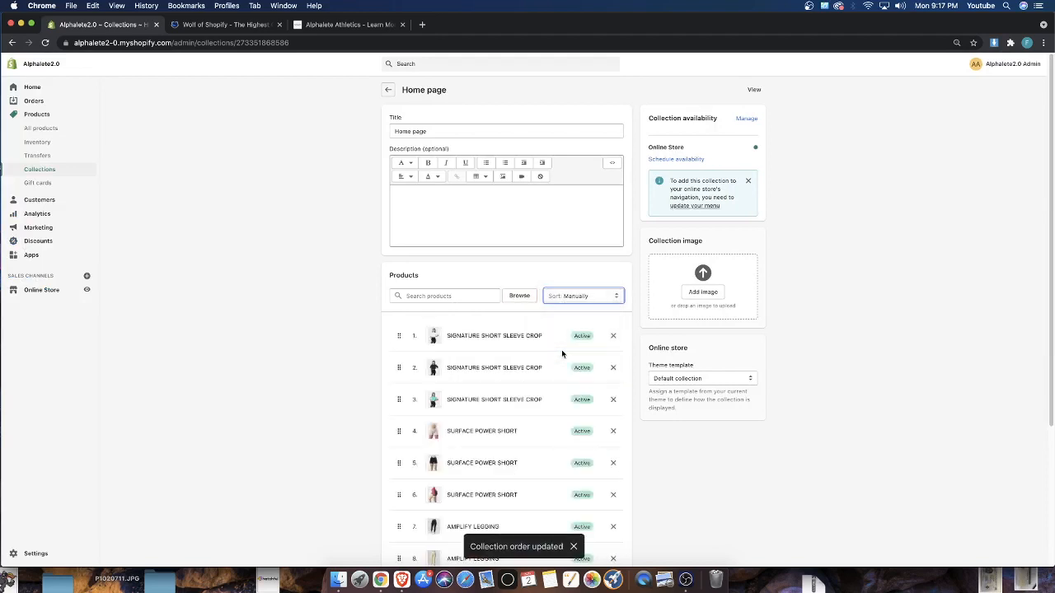
scroll(494, 364, down, 1)
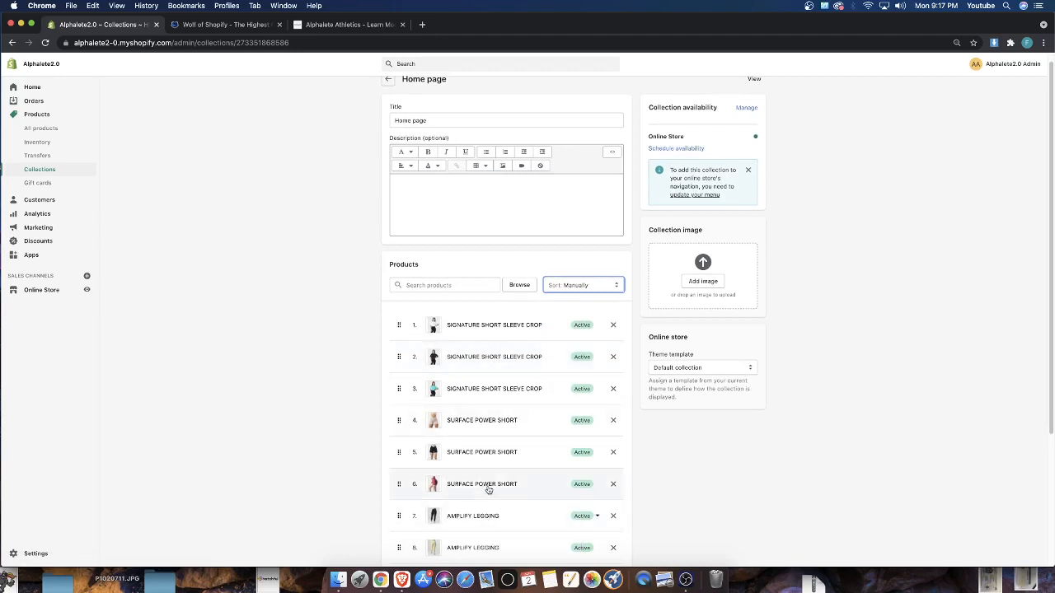
drag(404, 557, 412, 327)
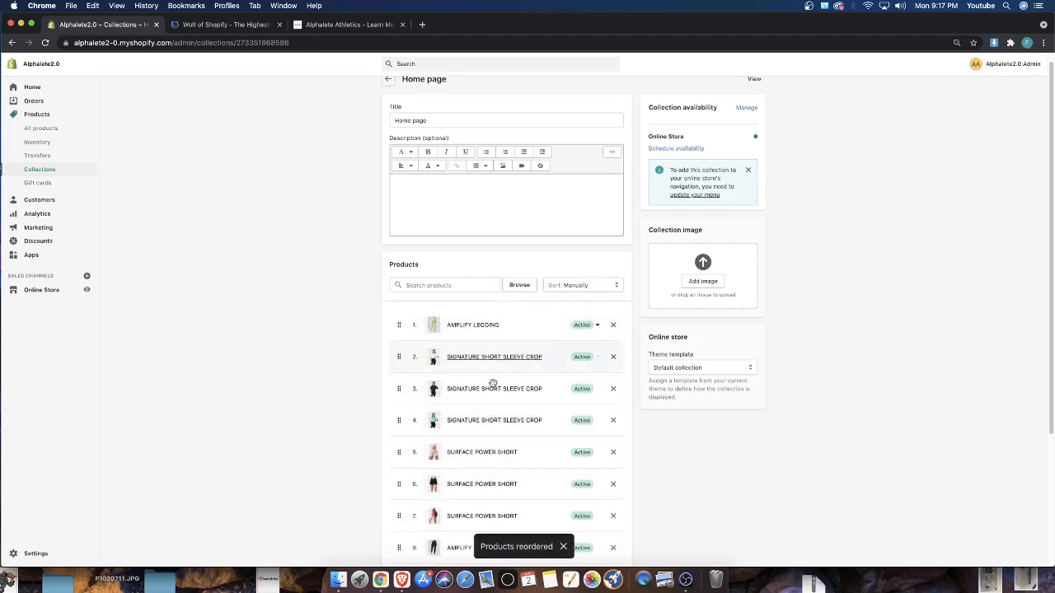
scroll(422, 378, down, 5)
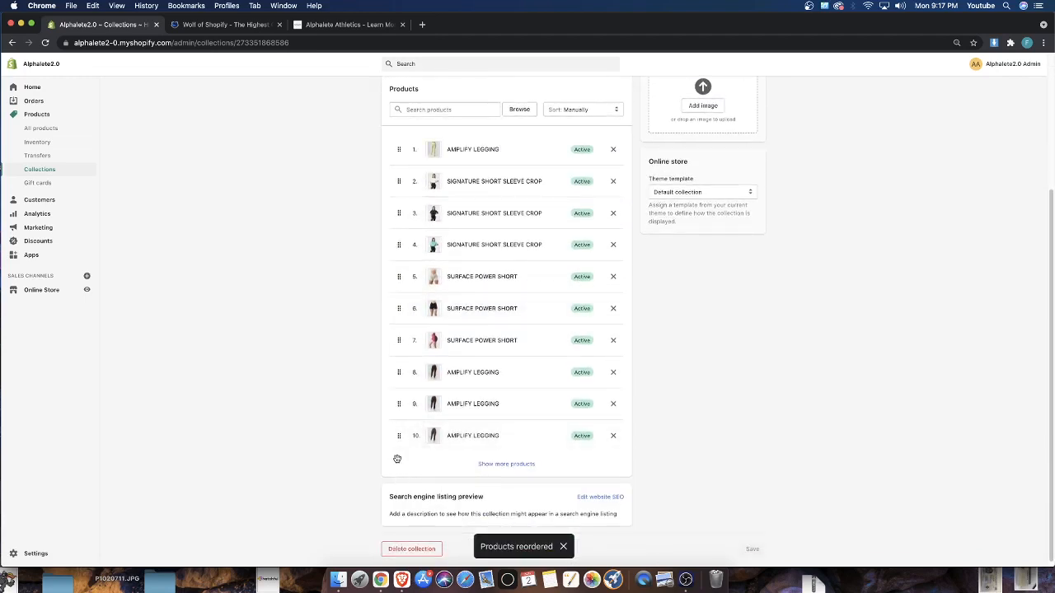
Show the collection's remaining products, then move the grey Waffle Knit Scoop Tee to second place and the beige Surface Power Short to third
click(520, 464)
scroll(515, 465, up, 2)
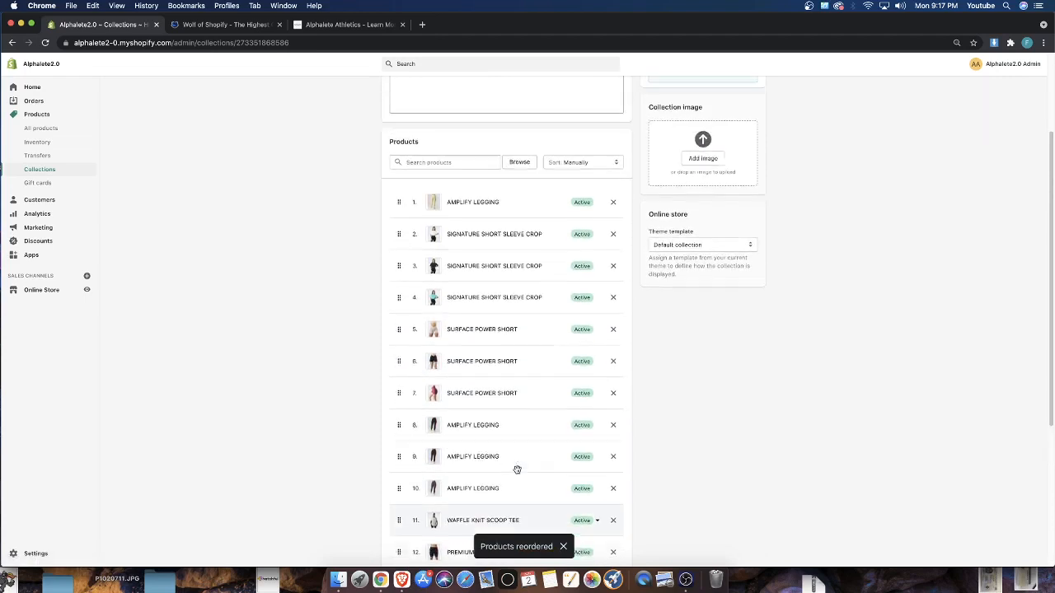
drag(398, 543, 419, 266)
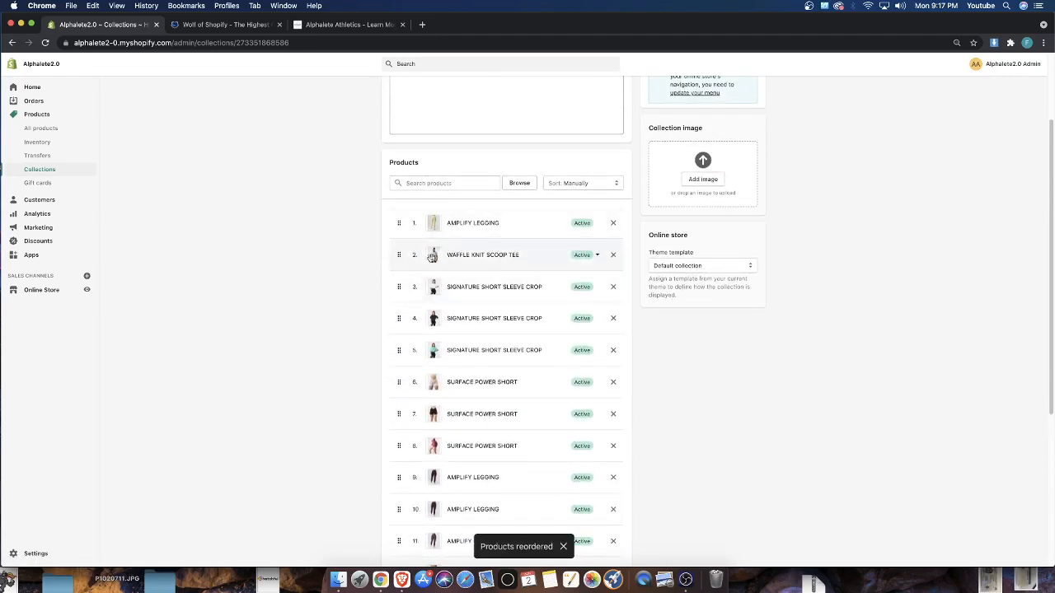
scroll(495, 495, down, 5)
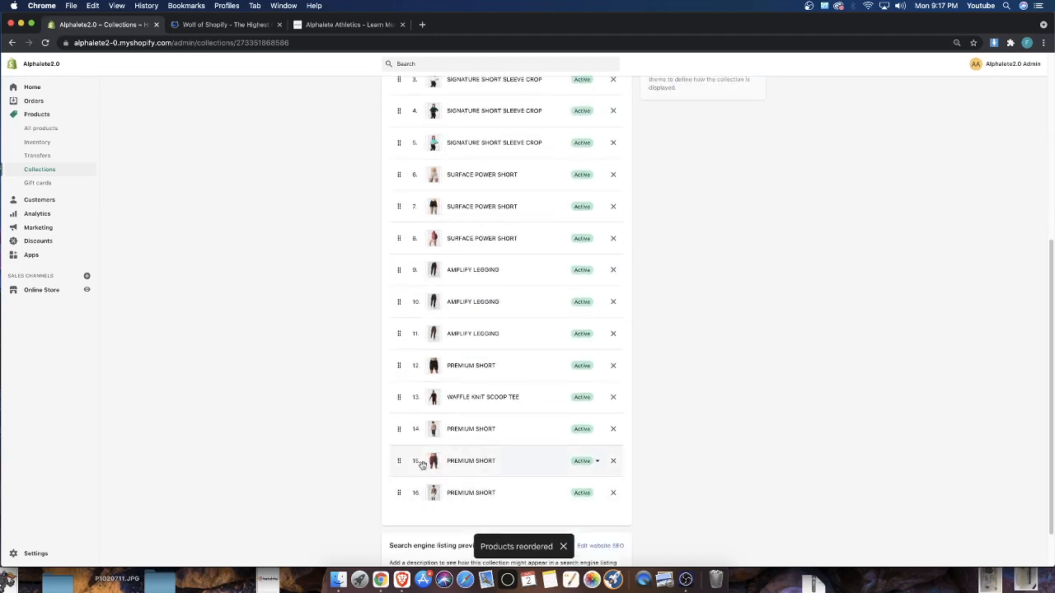
scroll(416, 445, up, 2)
scroll(401, 275, up, 2)
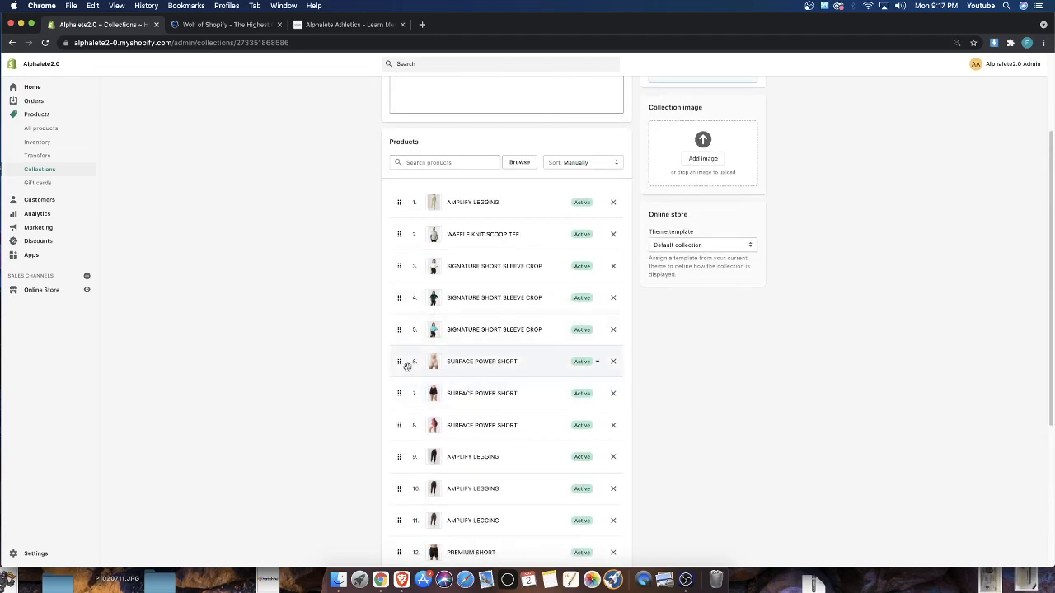
drag(407, 362, 407, 266)
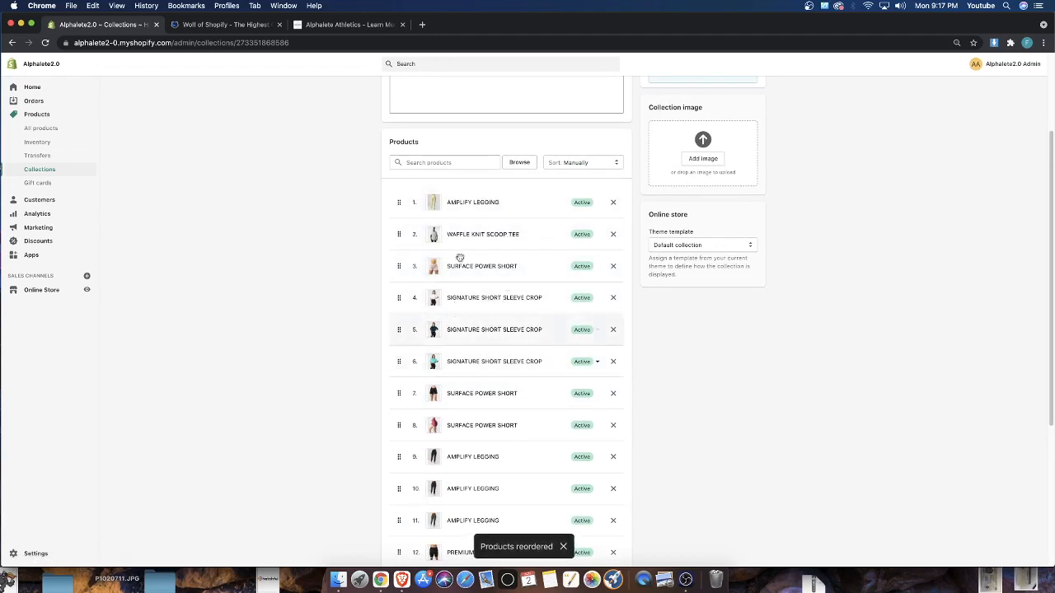
Move the black Surface Power Short up to fourth place, and place the black Waffle Knit Scoop Tee fourth, ahead of it
scroll(396, 412, down, 5)
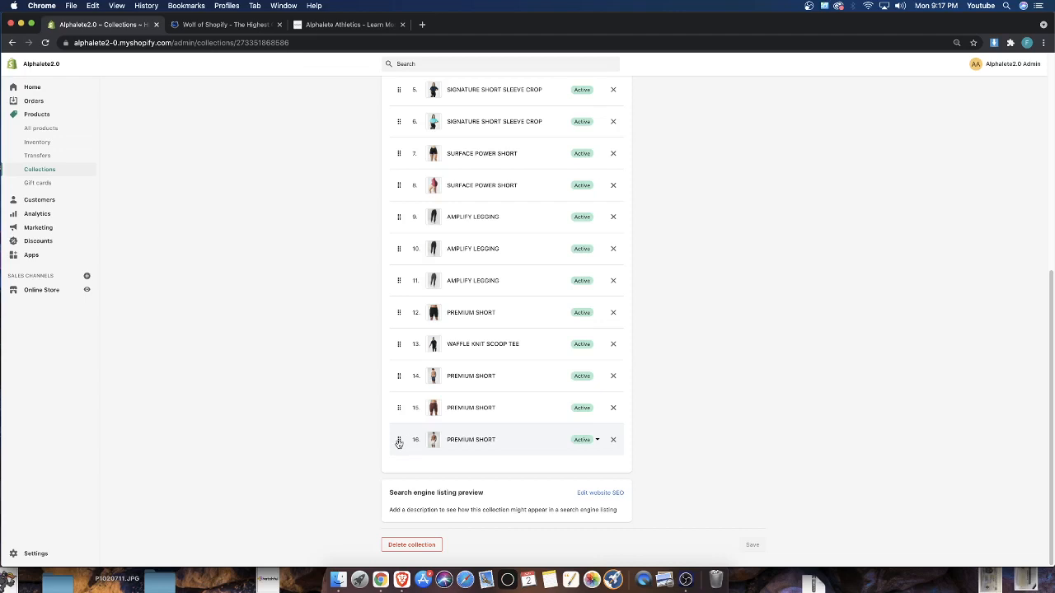
scroll(398, 437, up, 8)
scroll(387, 416, down, 2)
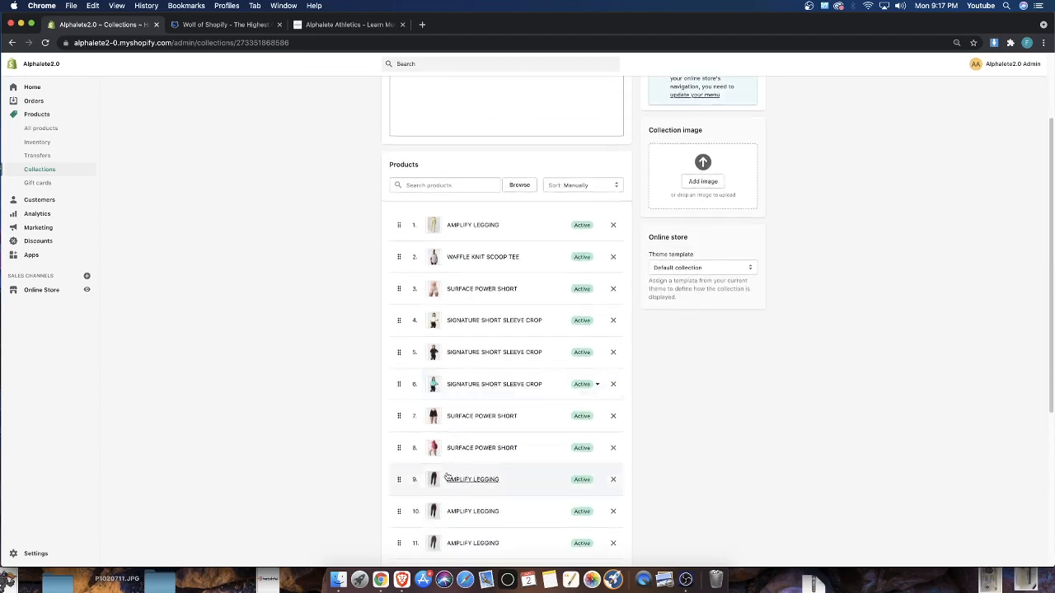
mouse_move(387, 416)
mouse_down()
mouse_move(396, 415)
mouse_move(401, 311)
mouse_move(405, 320)
mouse_up()
scroll(403, 429, down, 5)
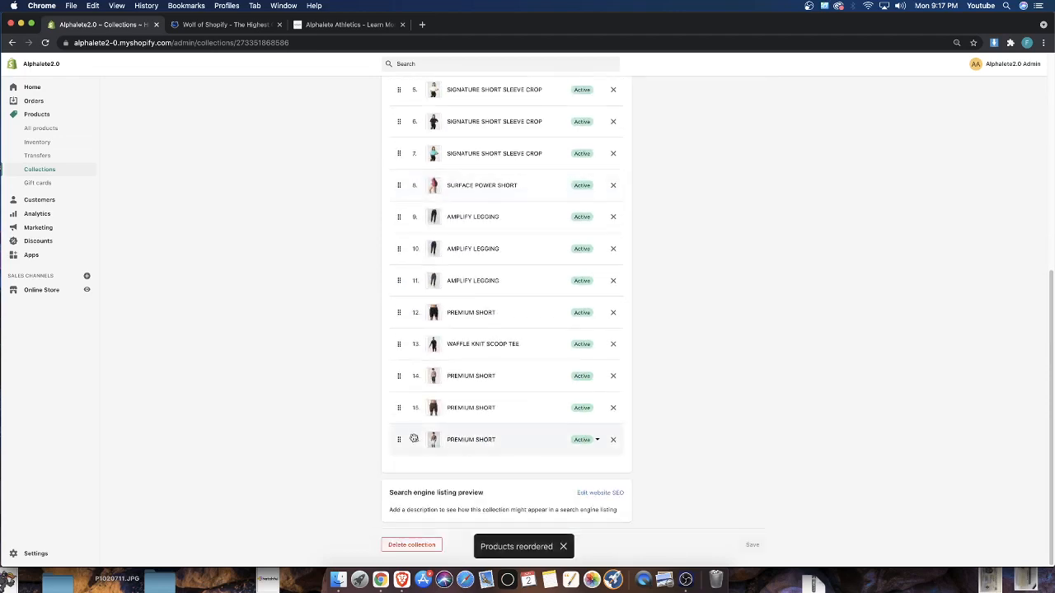
drag(407, 345, 415, 245)
scroll(413, 354, up, 5)
scroll(642, 370, down, 3)
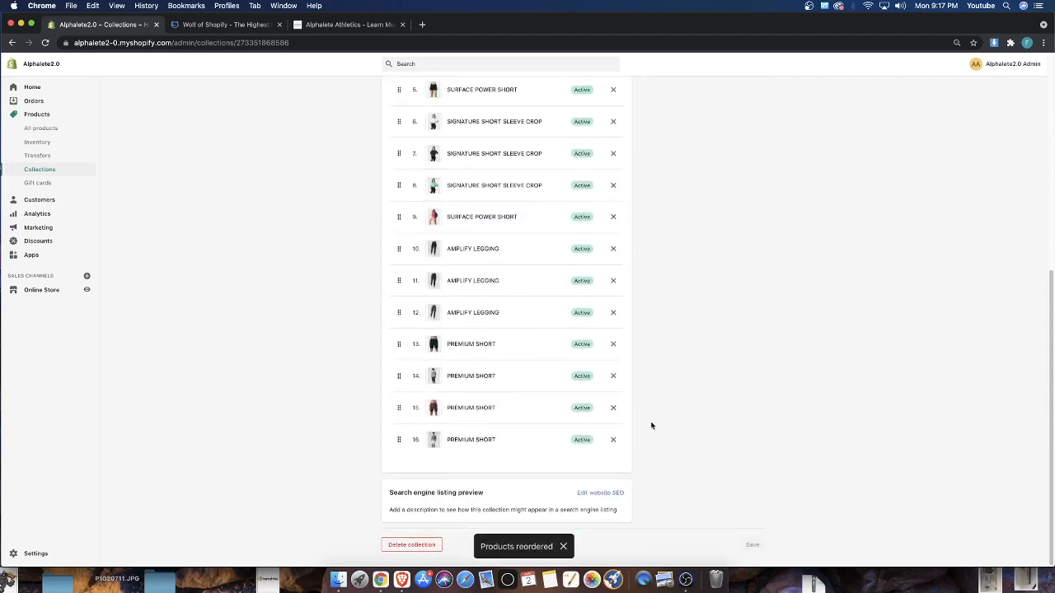
Leave the Home page collection and open the current ALPHA WOLF theme for customizing
scroll(470, 431, up, 5)
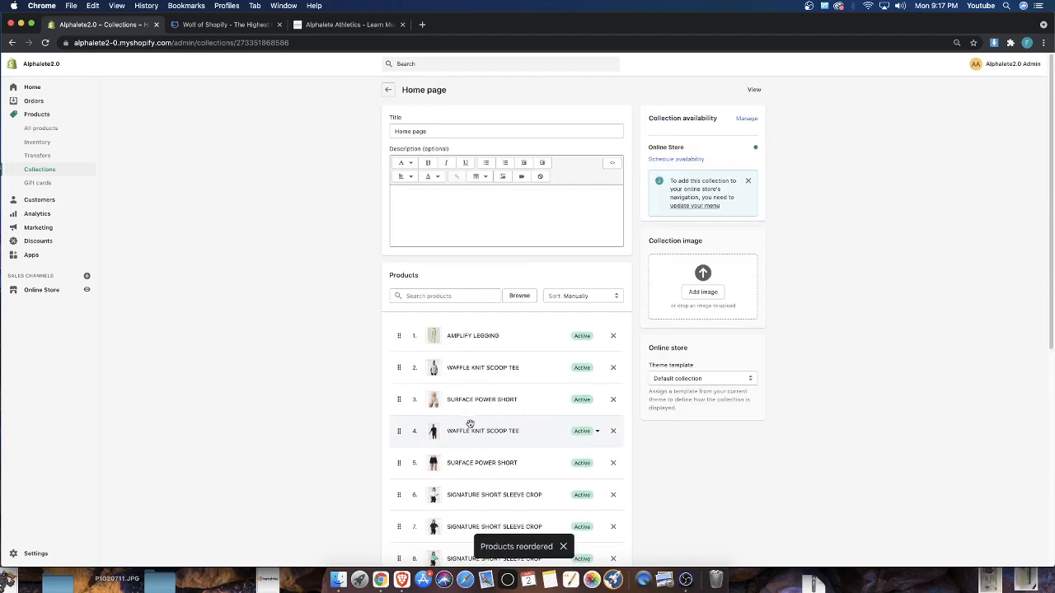
click(387, 89)
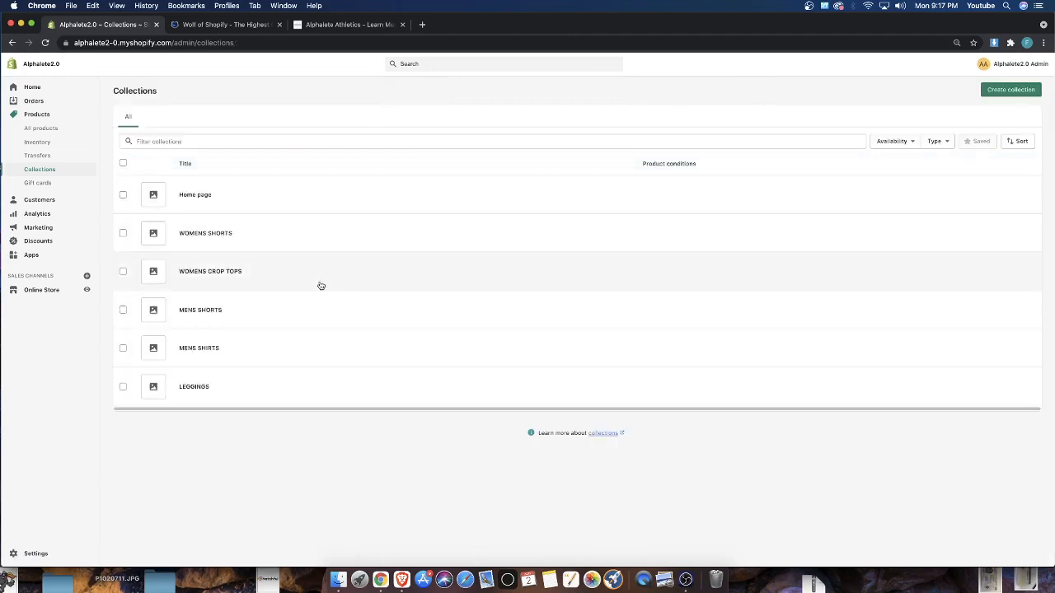
click(57, 292)
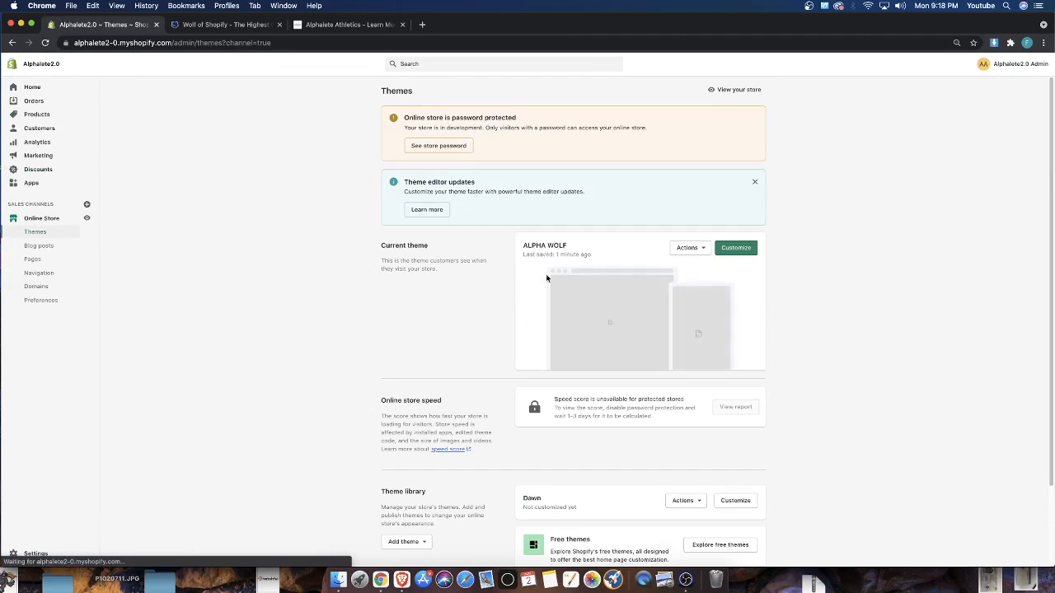
click(732, 250)
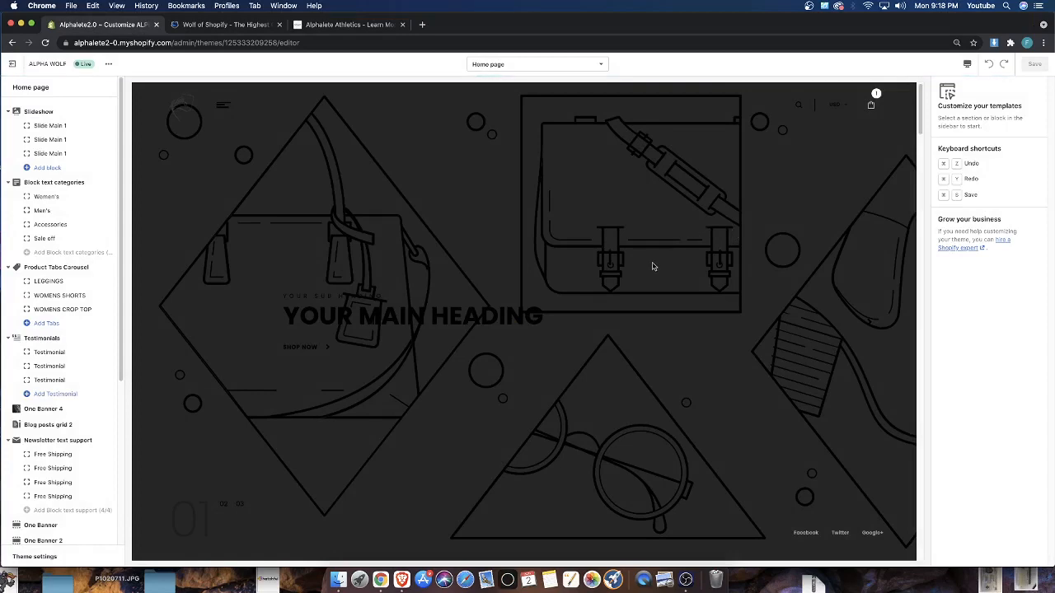
Find the placeholder product grid near the end of the home page and open the first tab of the Product Tabs Grid section
scroll(652, 266, down, 15)
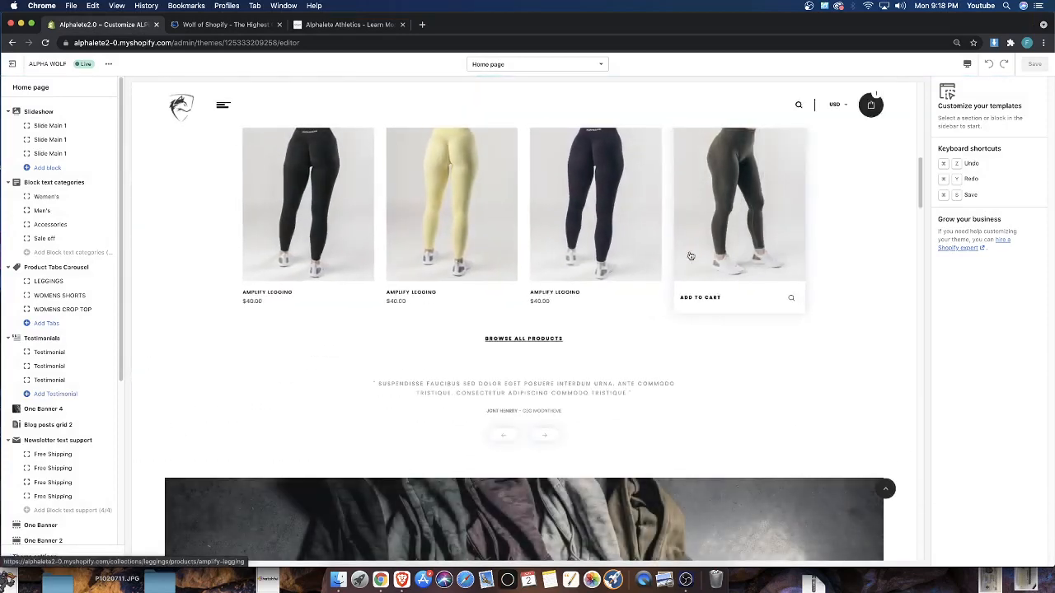
scroll(691, 256, down, 10)
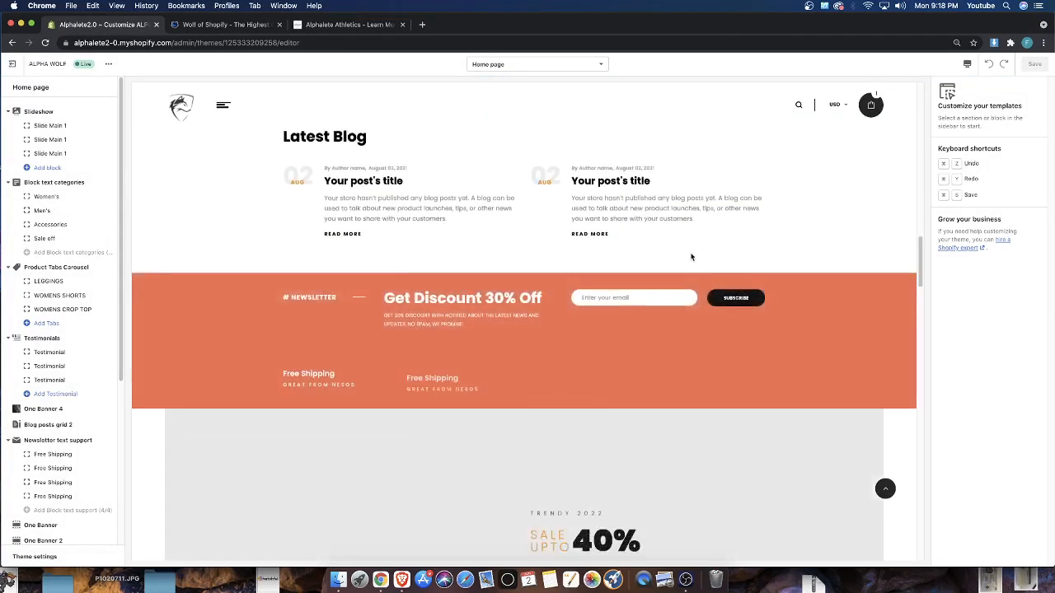
scroll(691, 257, down, 10)
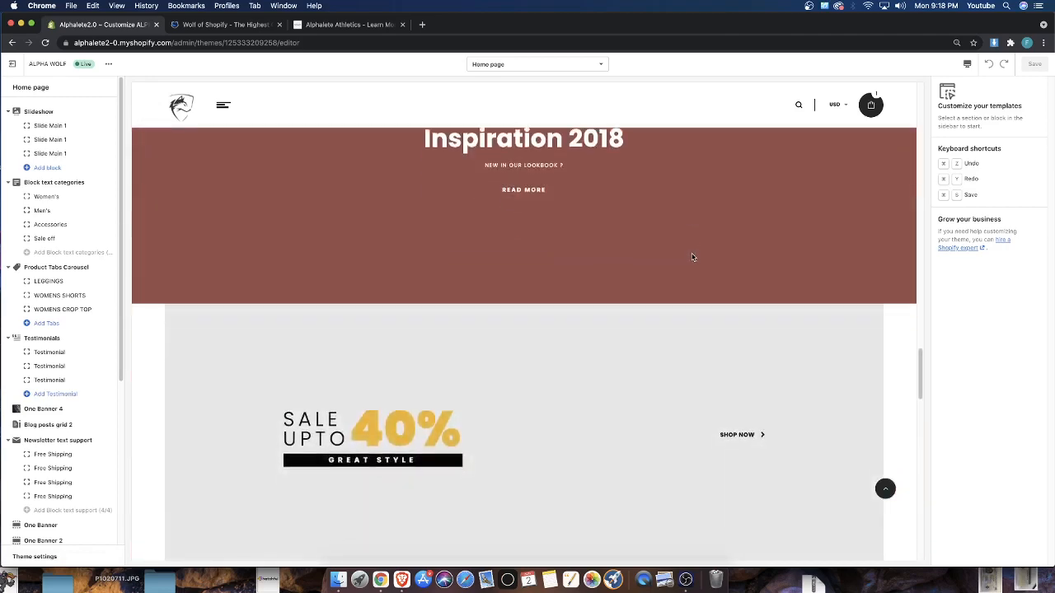
scroll(692, 257, down, 10)
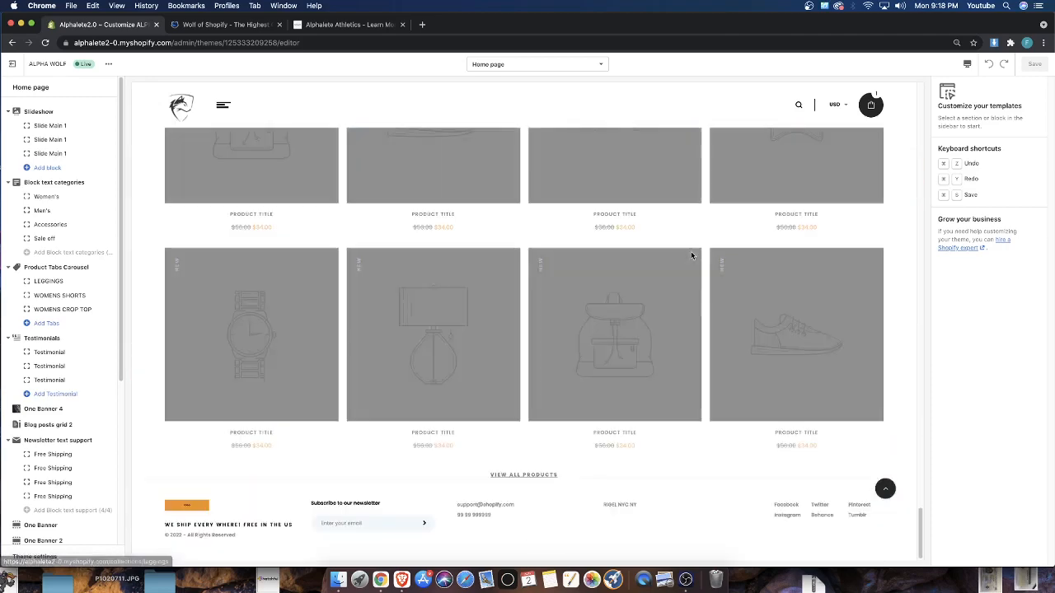
scroll(691, 256, up, 2)
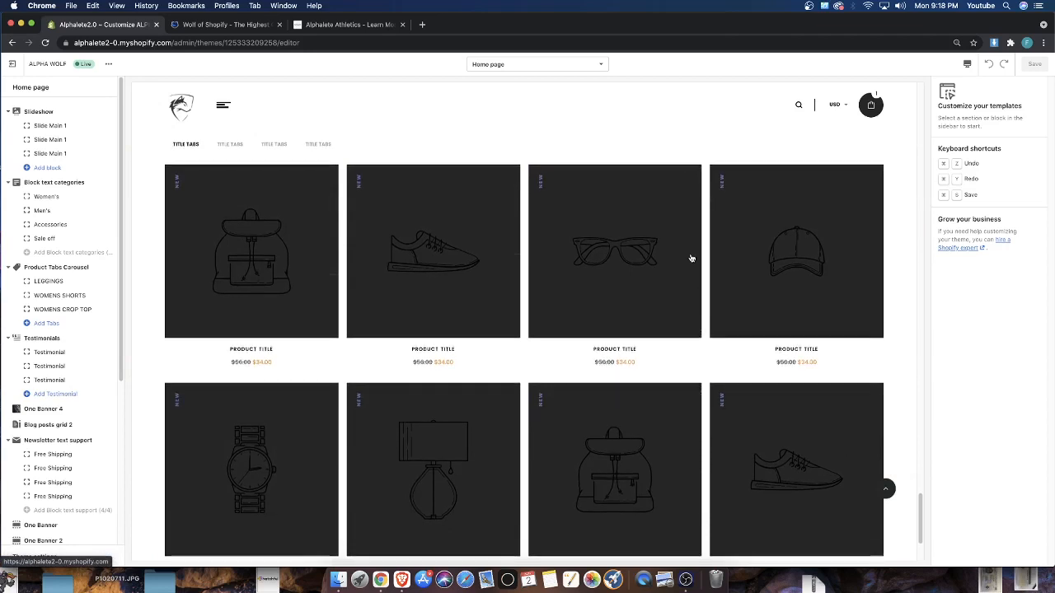
scroll(692, 258, down, 1)
scroll(692, 258, up, 1)
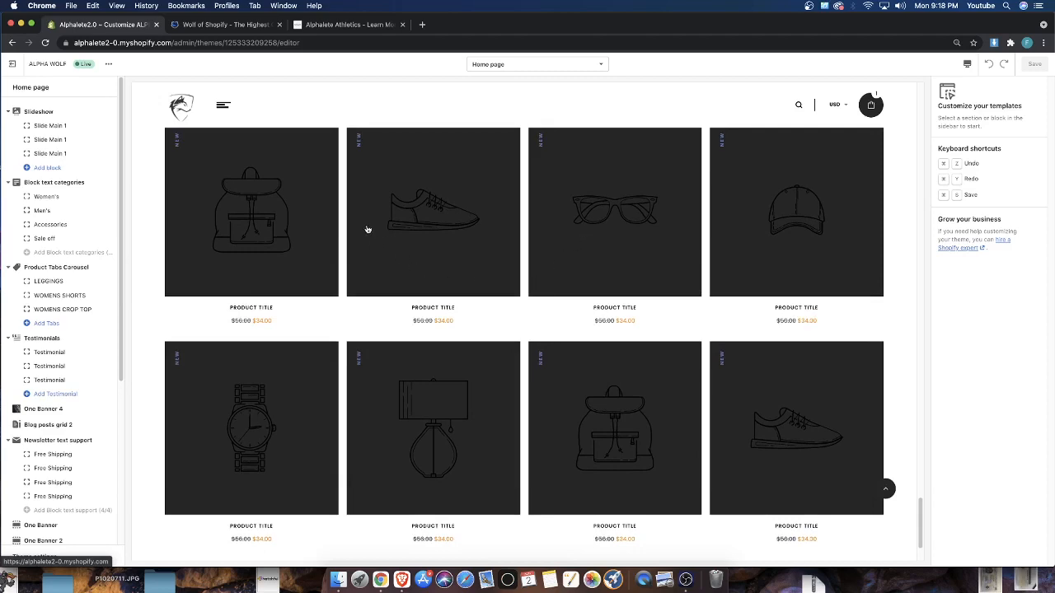
scroll(90, 346, down, 5)
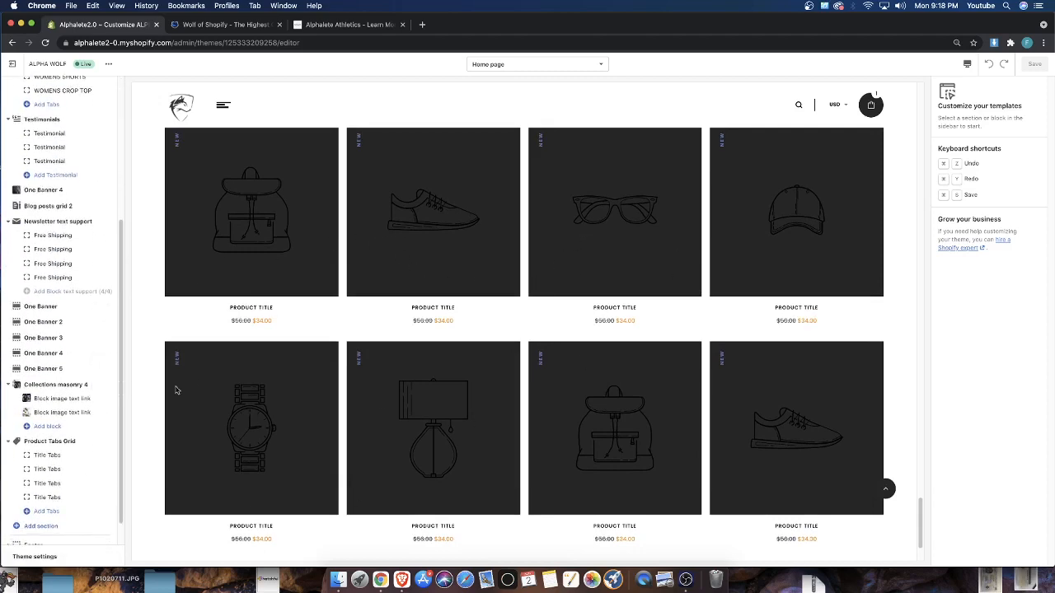
scroll(94, 451, down, 1)
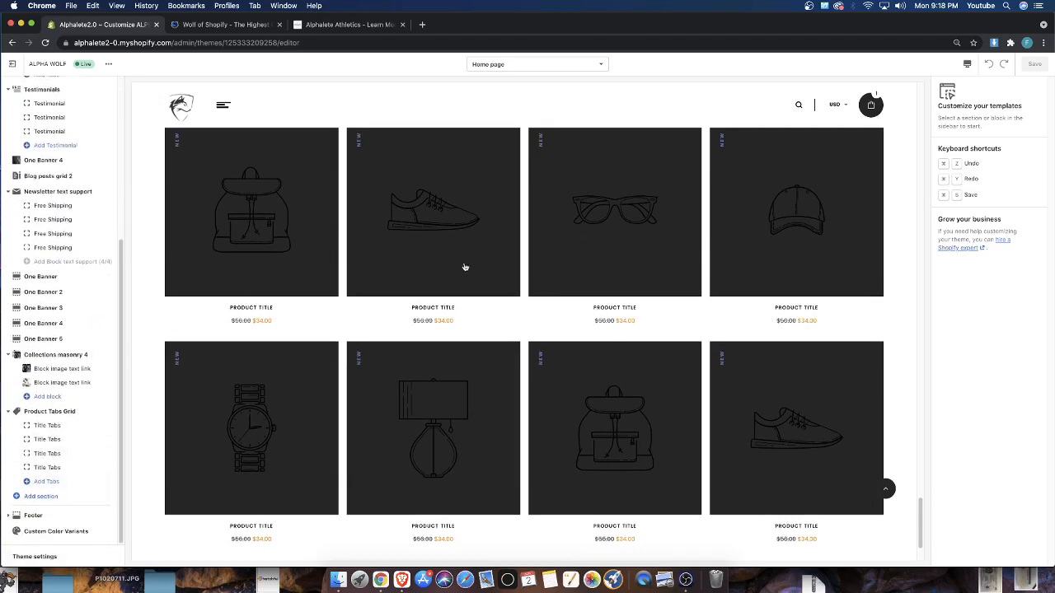
click(43, 427)
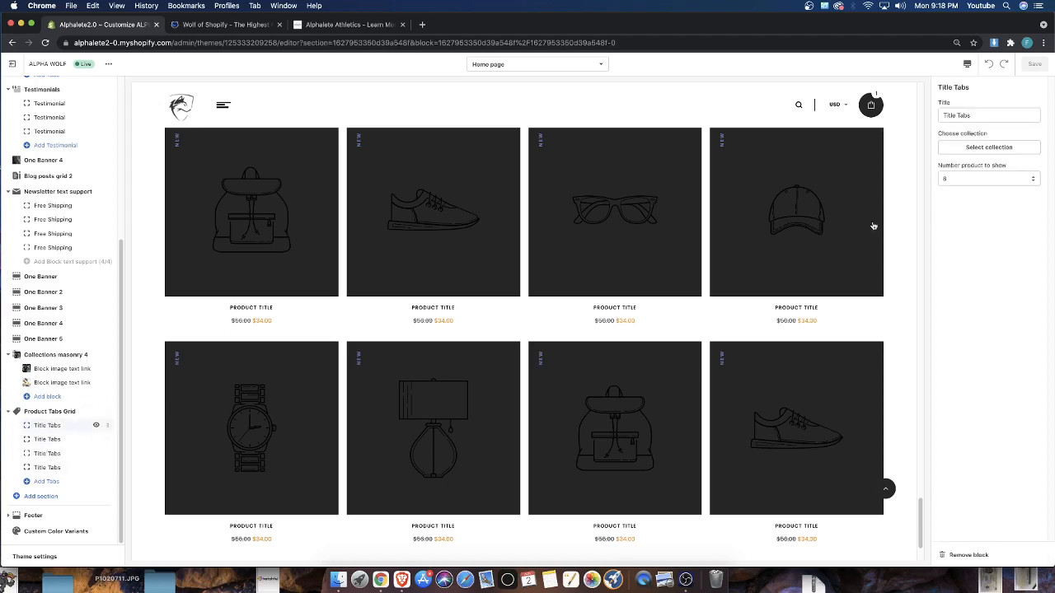
Assign the Home page collection to the first product grid tab and save the theme
click(992, 147)
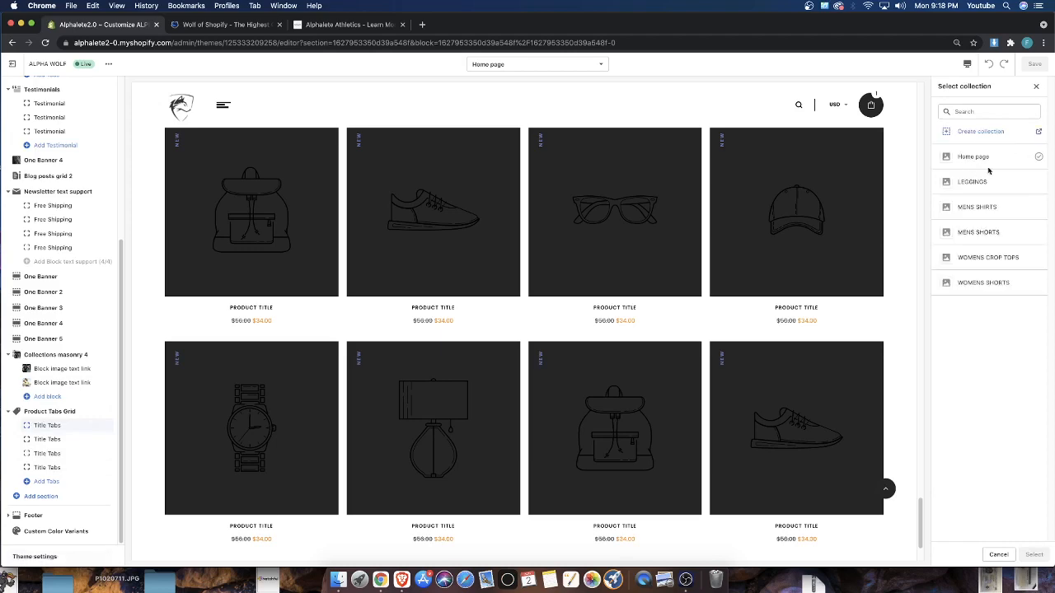
click(981, 159)
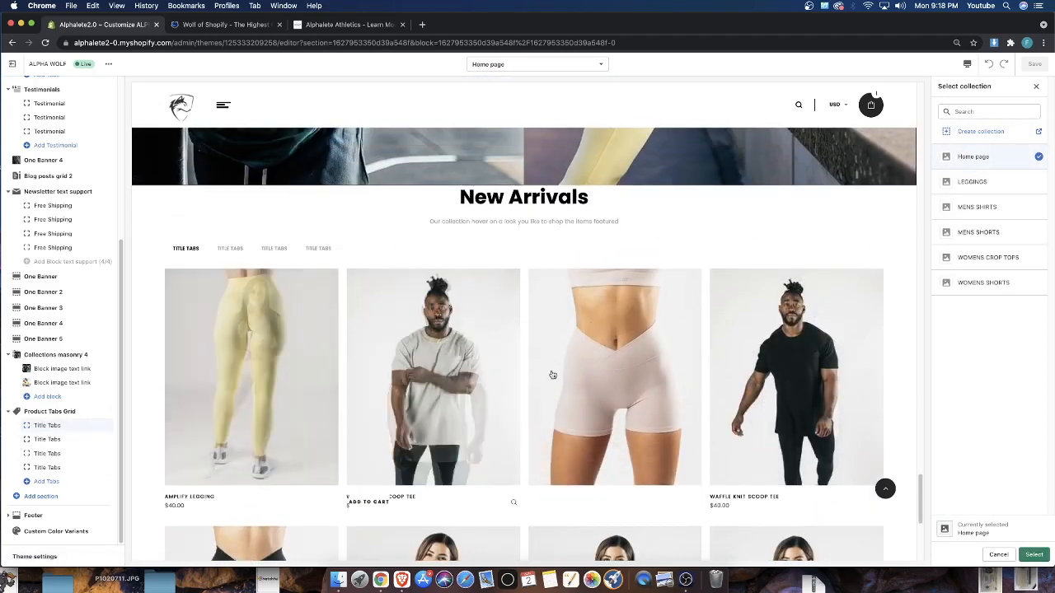
scroll(762, 407, down, 5)
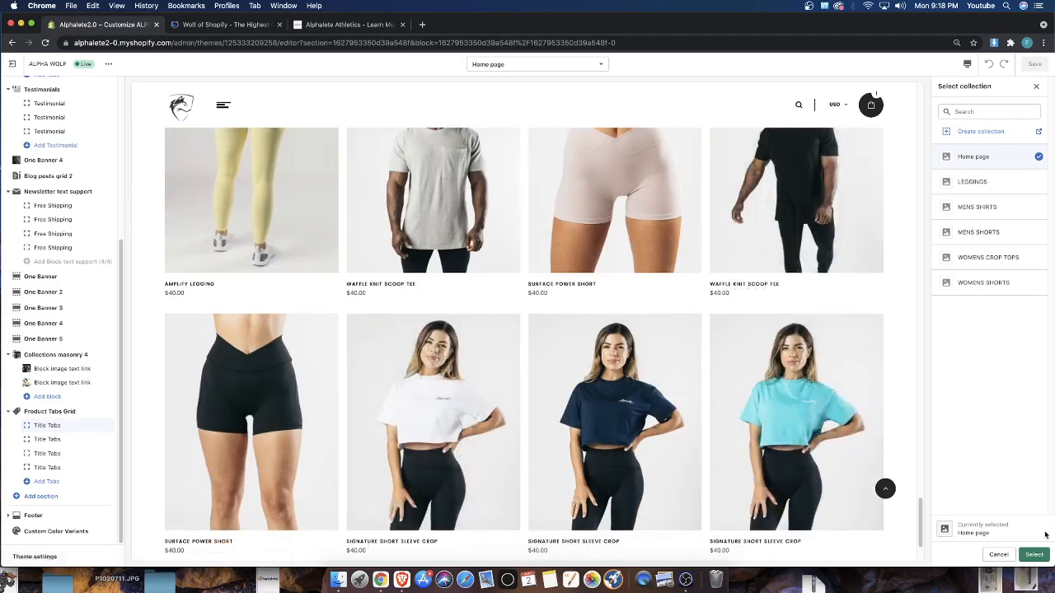
click(1035, 555)
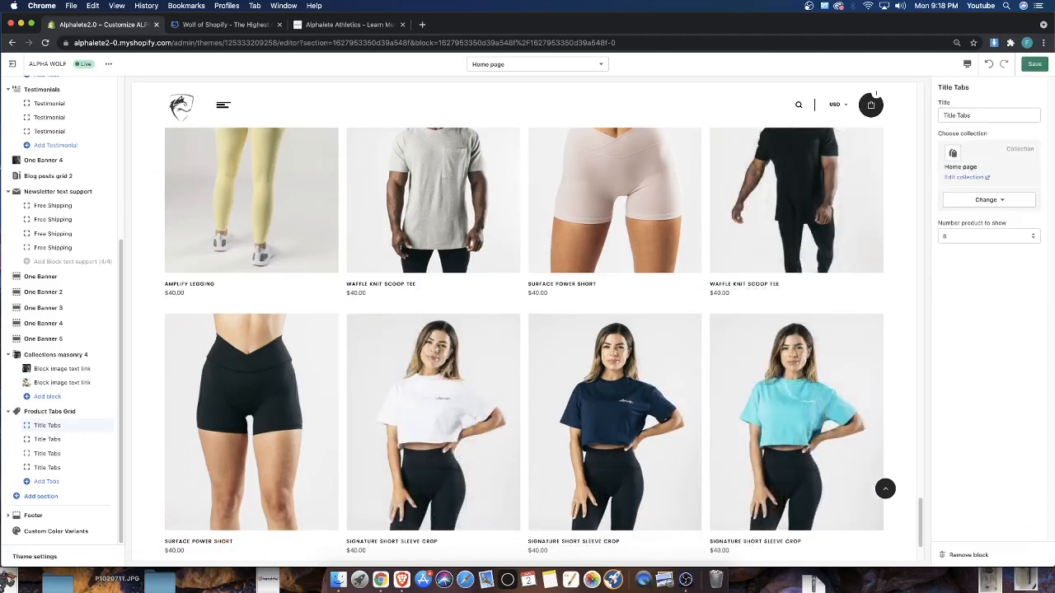
click(1034, 64)
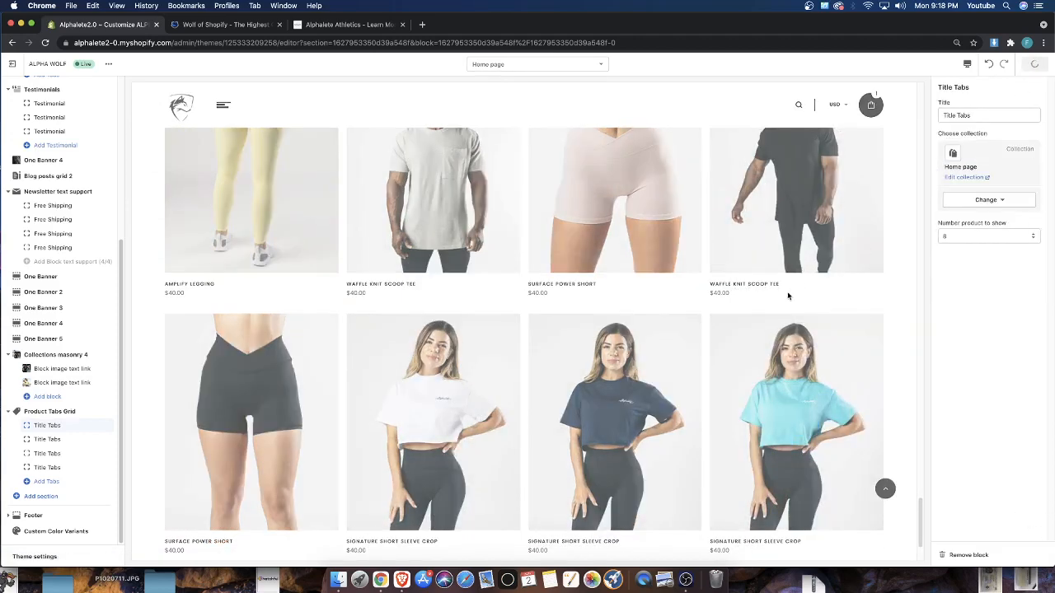
Check the options for the number of products to show and review the New Arrivals grid in the preview
click(948, 236)
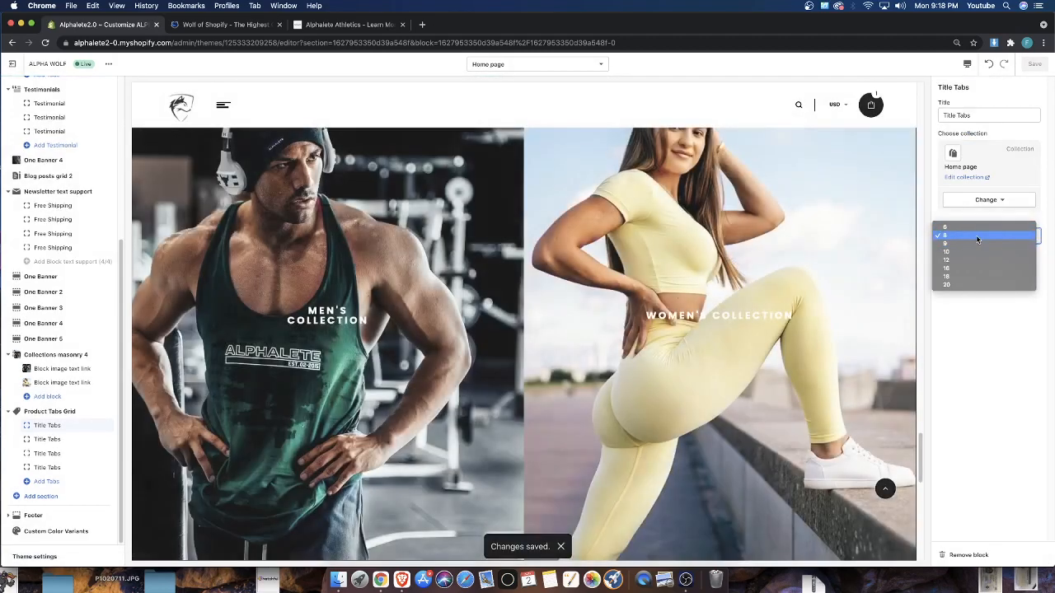
click(1018, 340)
scroll(775, 259, down, 5)
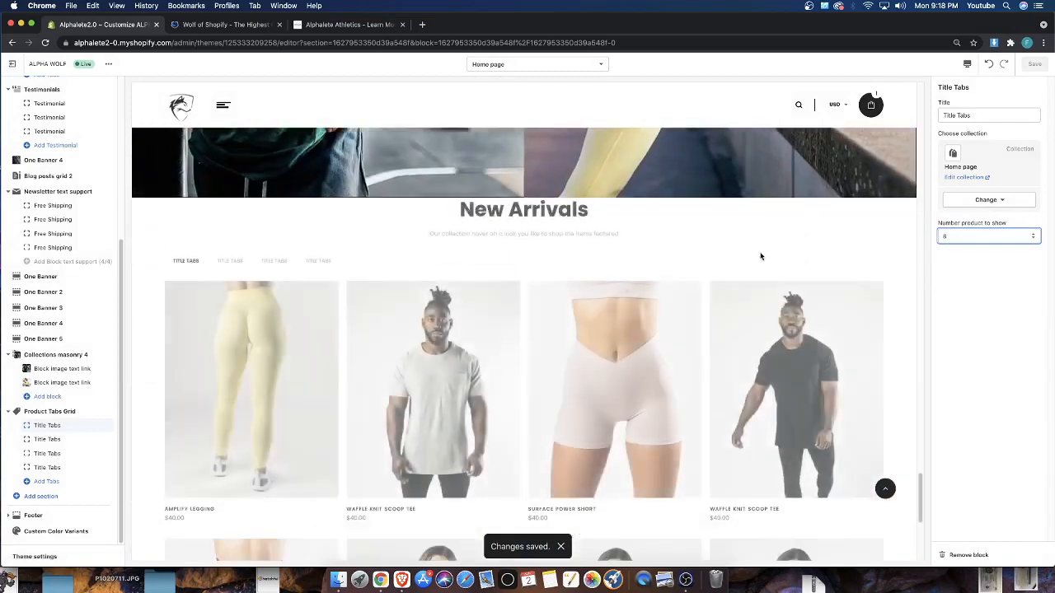
scroll(761, 257, down, 3)
click(1001, 236)
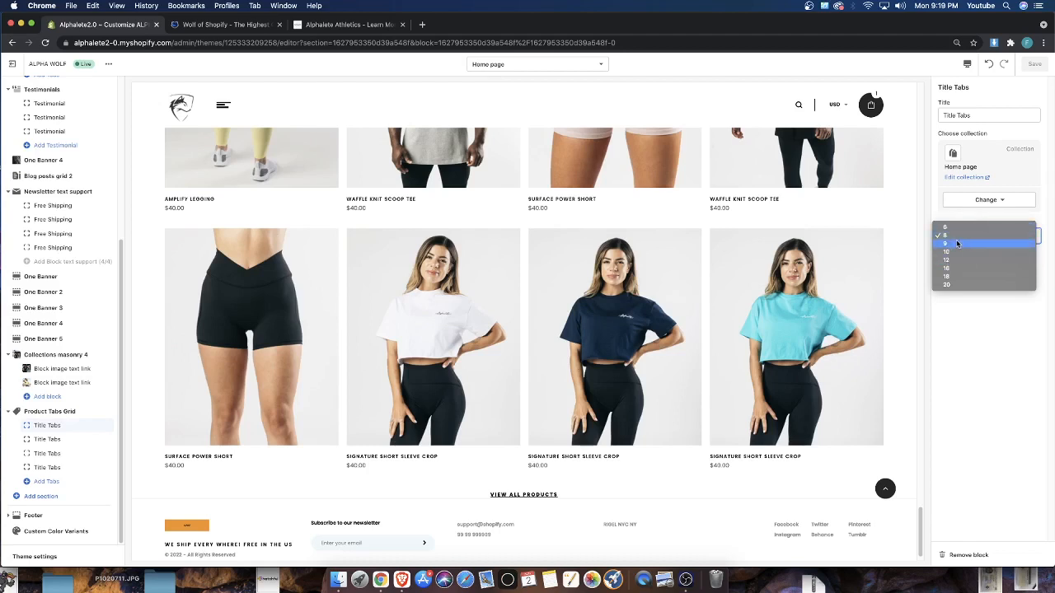
click(971, 347)
scroll(761, 235, up, 2)
scroll(869, 203, down, 2)
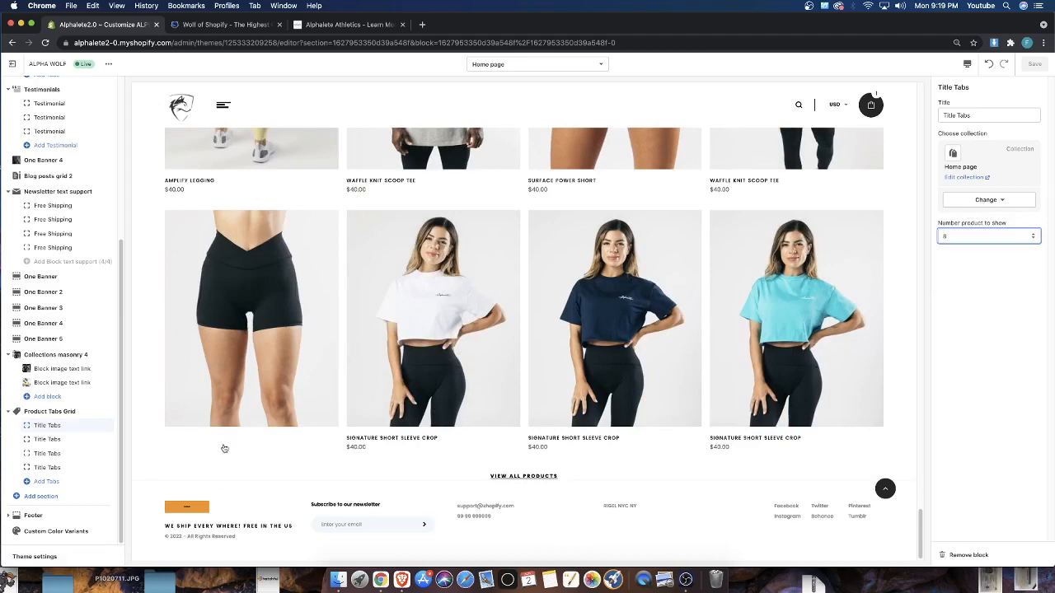
scroll(293, 469, up, 2)
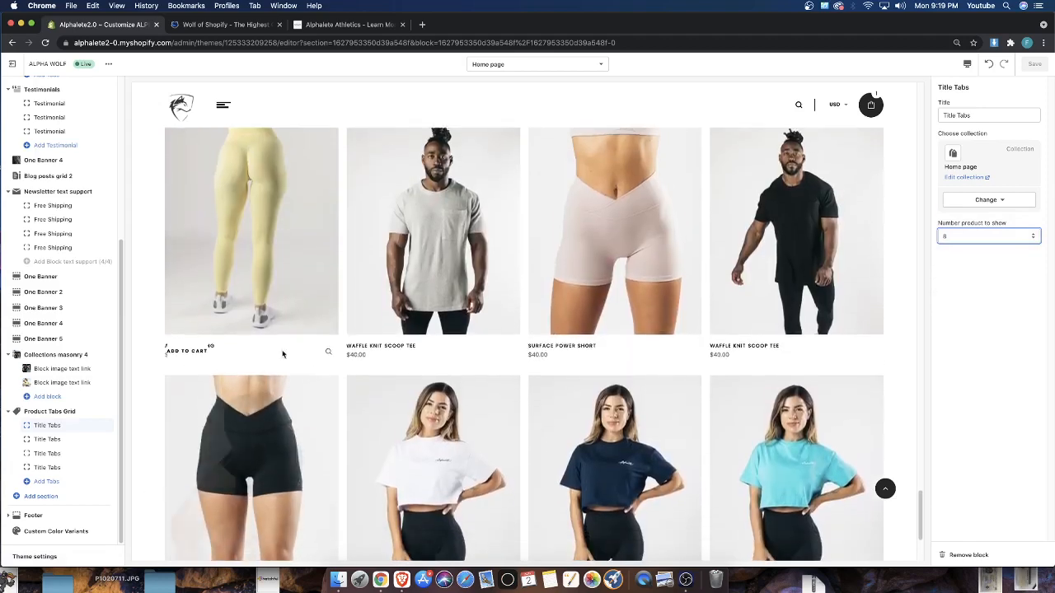
scroll(380, 456, up, 4)
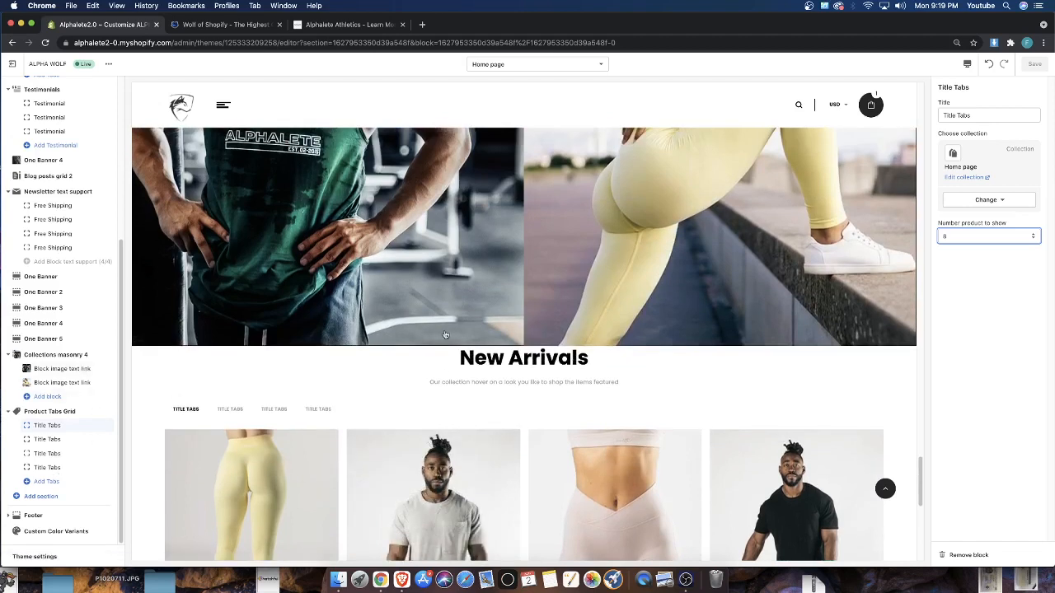
drag(458, 357, 473, 357)
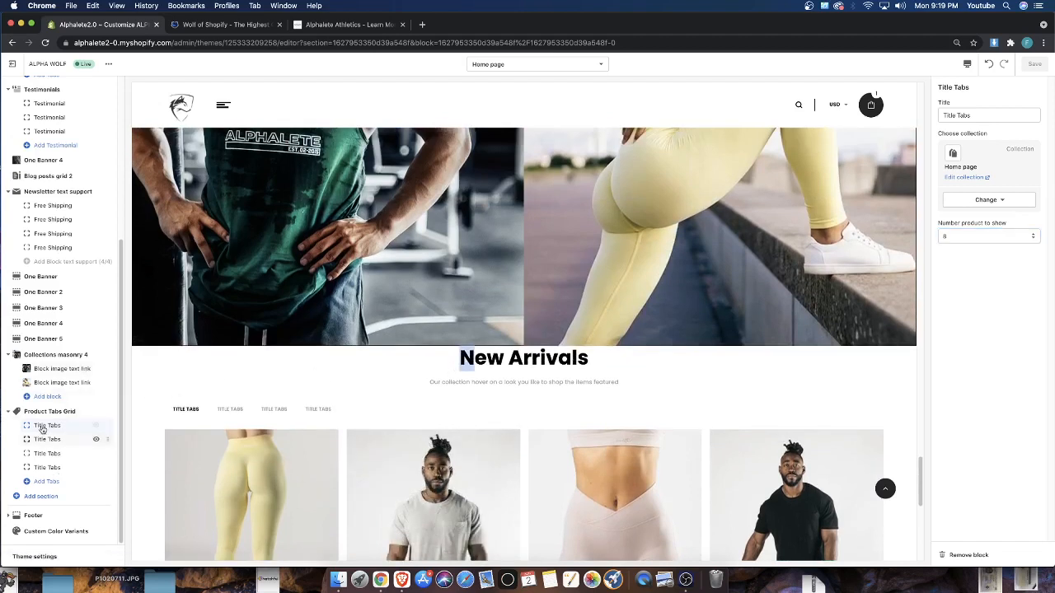
Open the Product Tabs Grid section's settings and examine its margin option against the New Arrivals grid in the preview
click(51, 445)
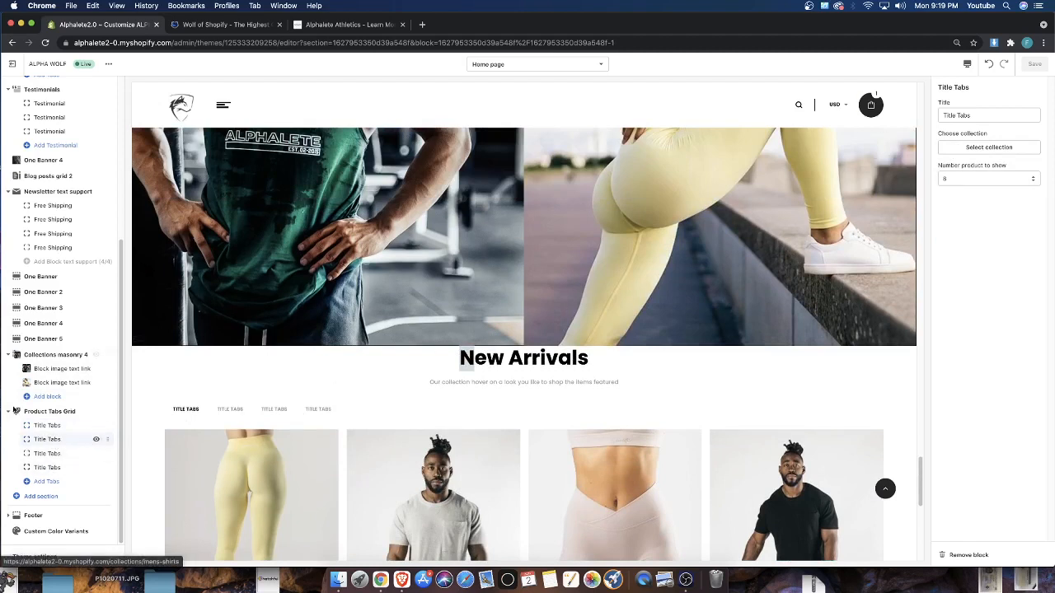
click(37, 412)
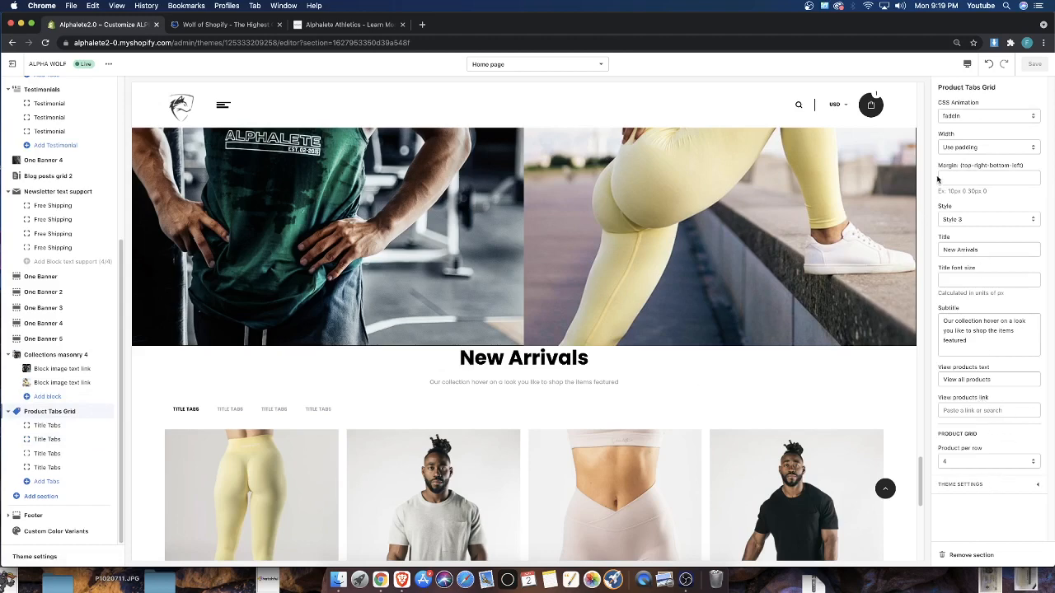
drag(939, 166, 1023, 166)
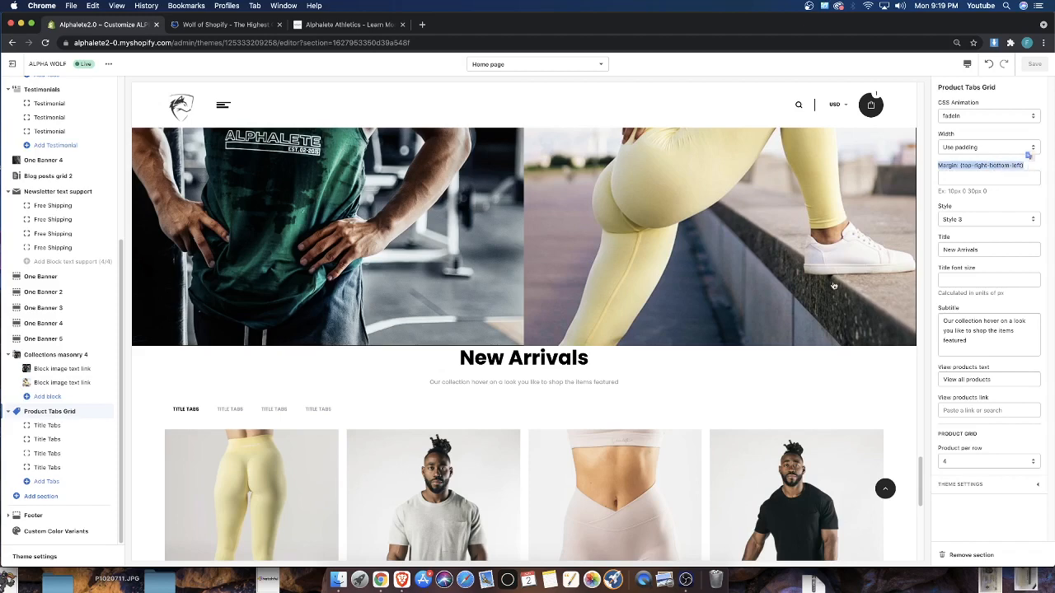
scroll(833, 286, down, 5)
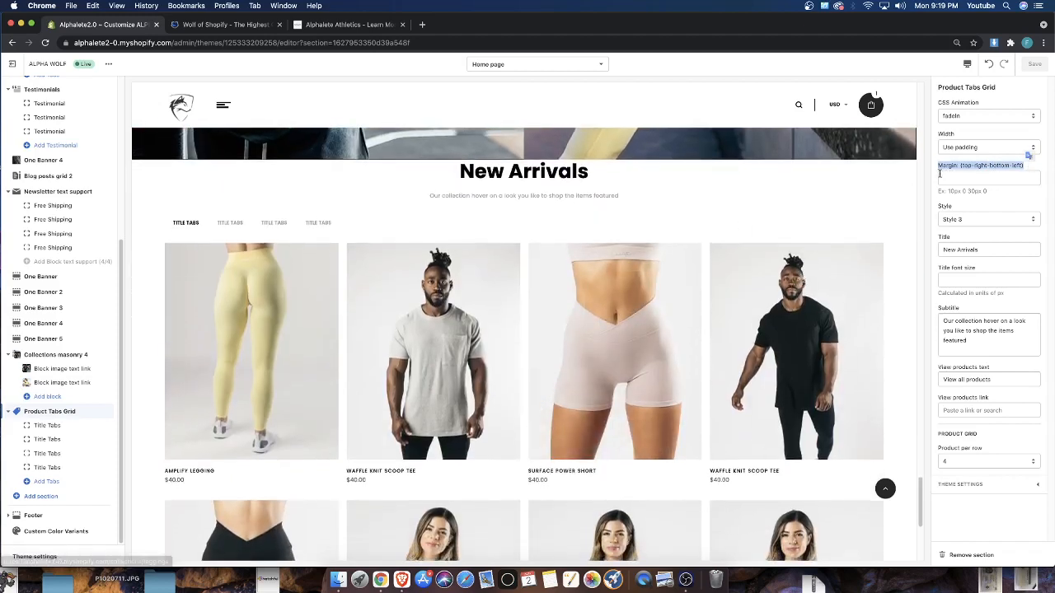
click(940, 170)
drag(965, 165, 934, 166)
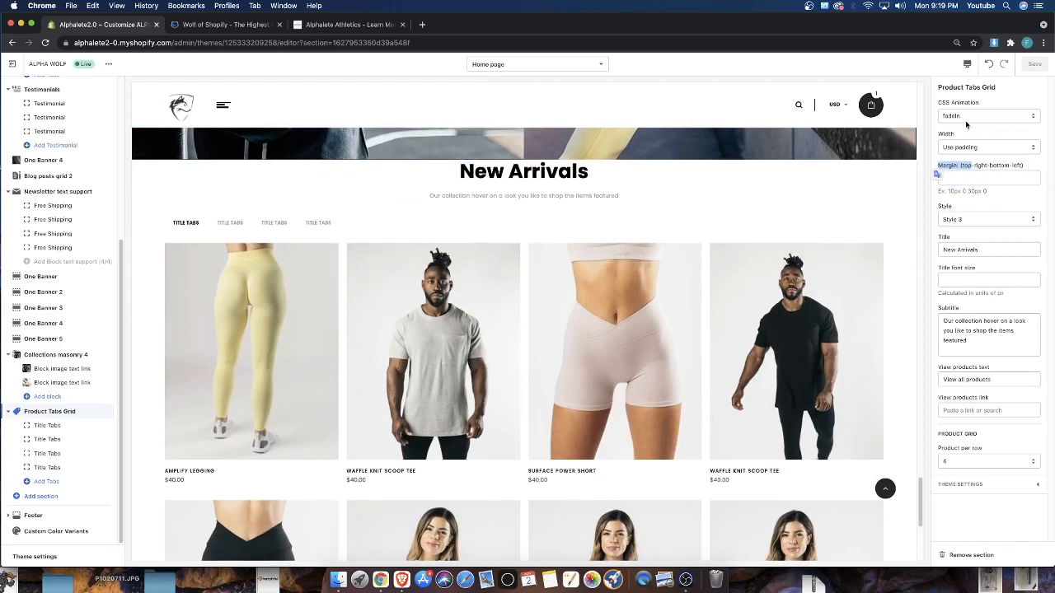
drag(938, 165, 1015, 166)
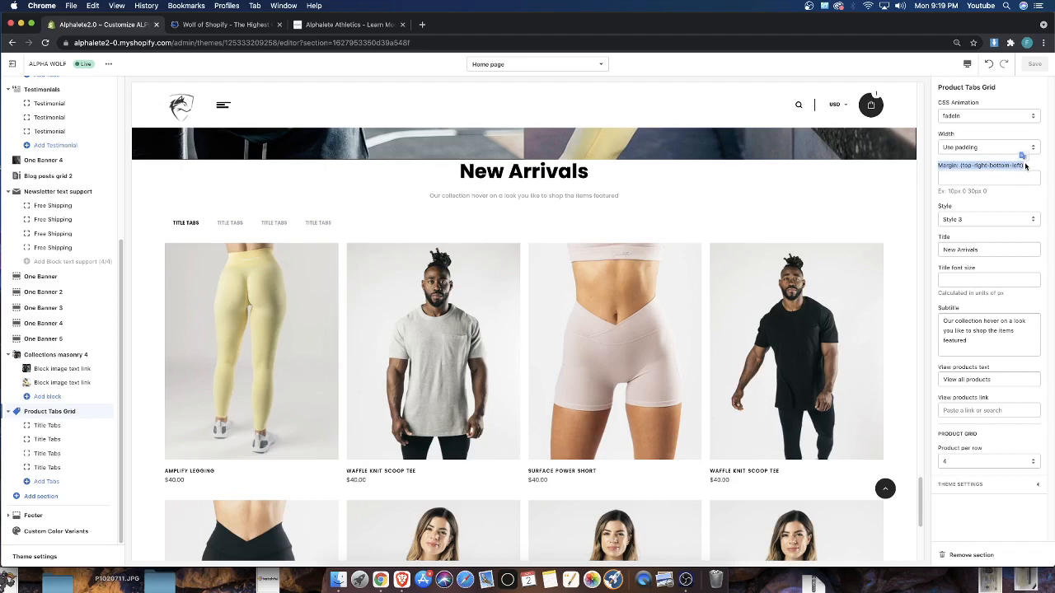
click(1025, 166)
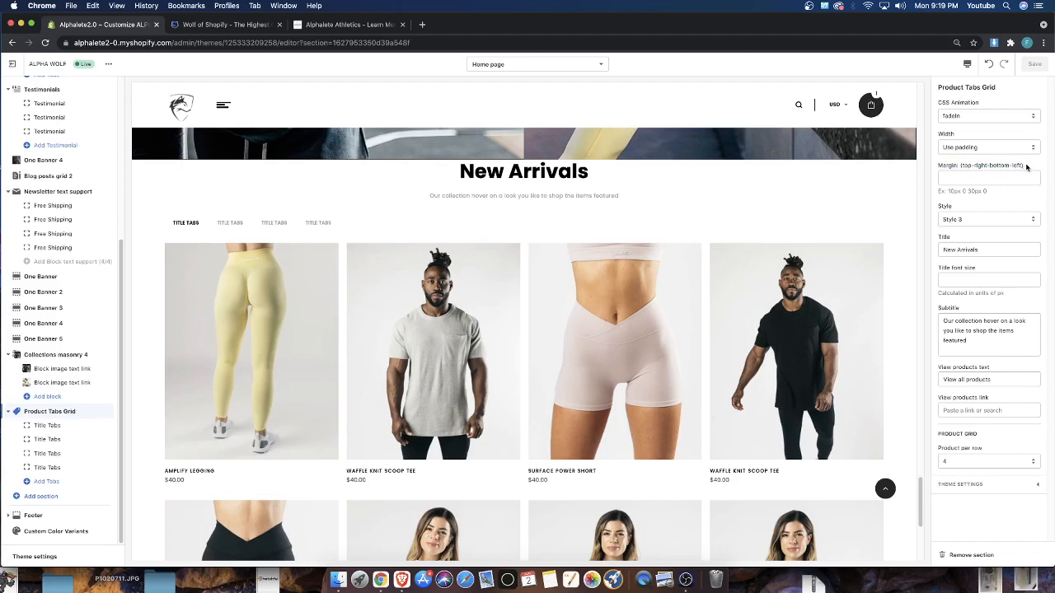
scroll(495, 272, down, 2)
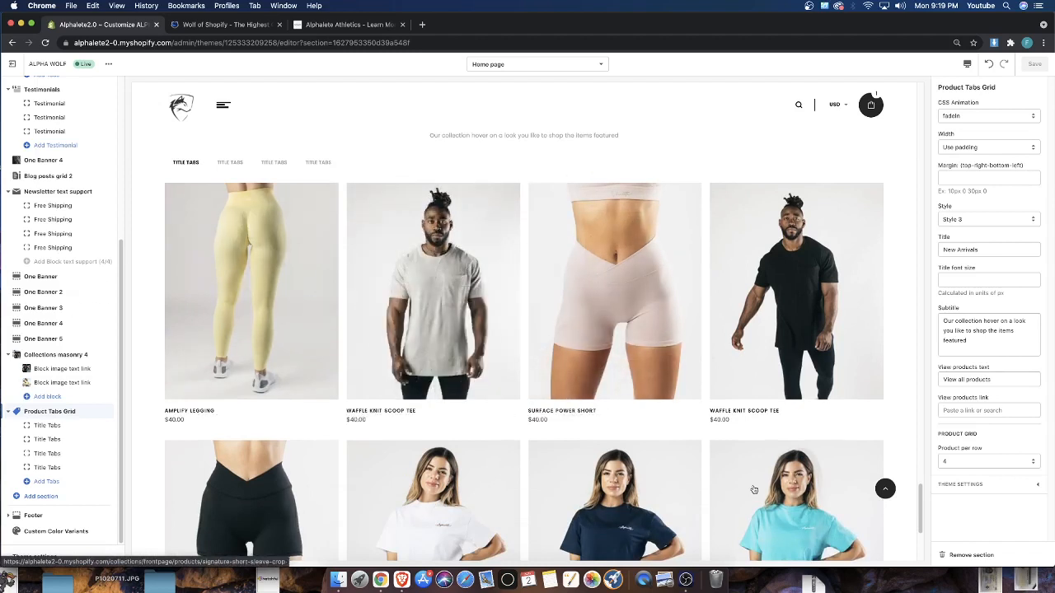
scroll(486, 282, up, 2)
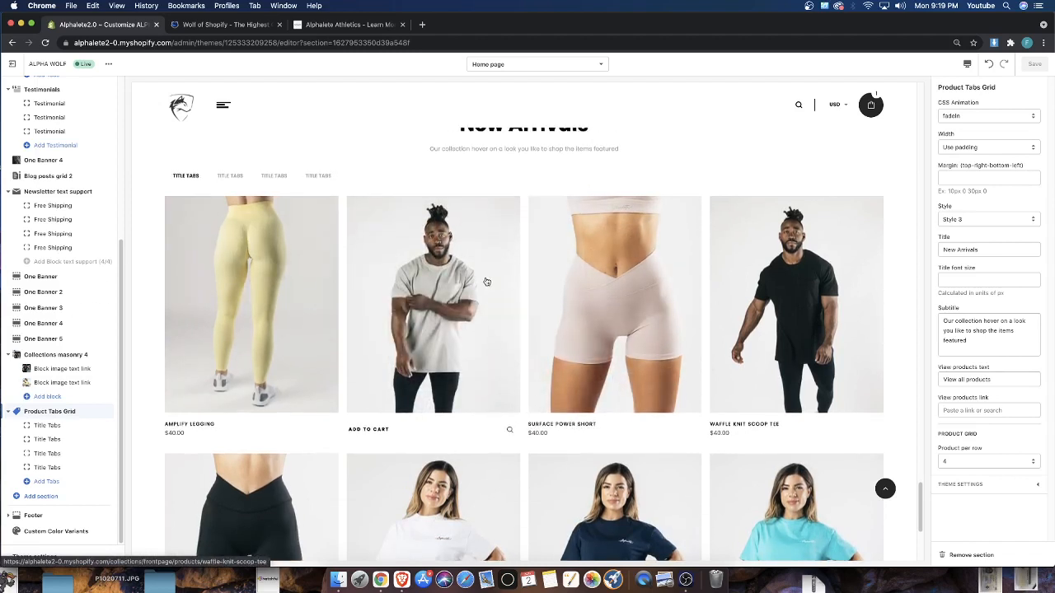
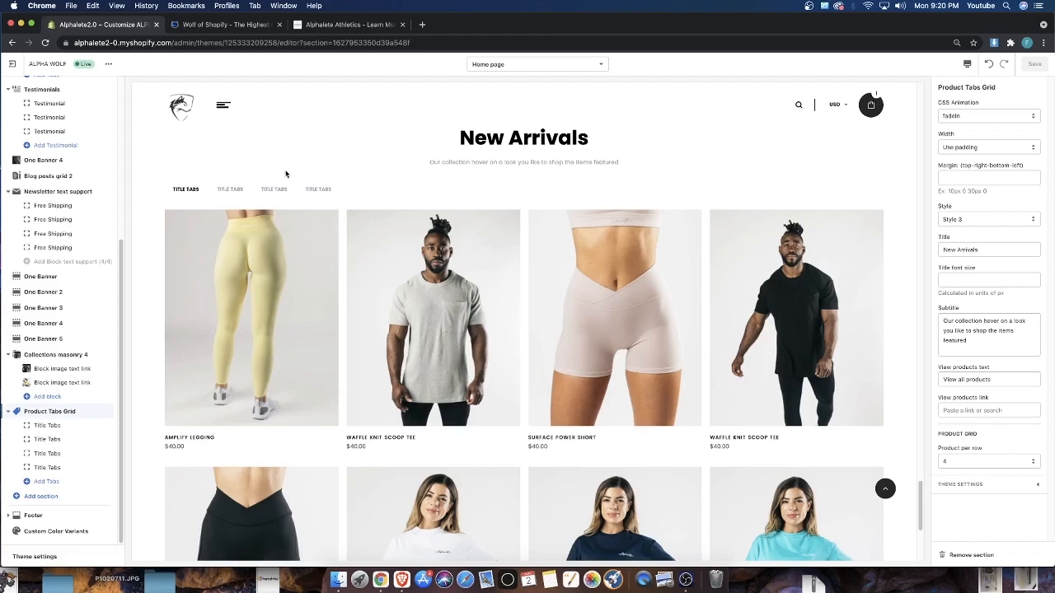
Examine the section's top-right-bottom-left margin option and the spacing between the New Arrivals heading and the images above it
drag(947, 168, 1007, 169)
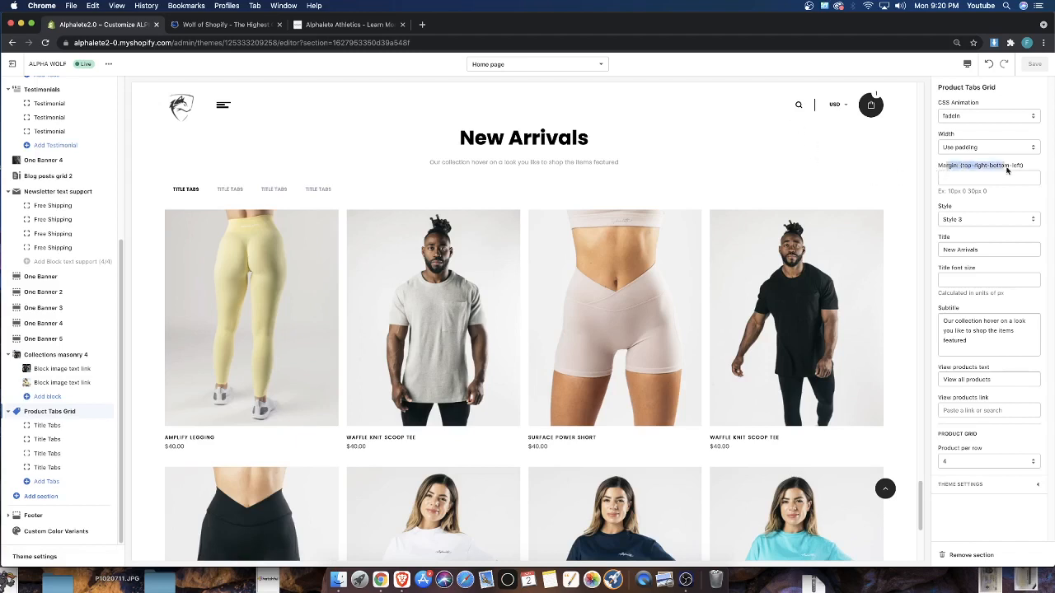
click(1029, 169)
click(978, 166)
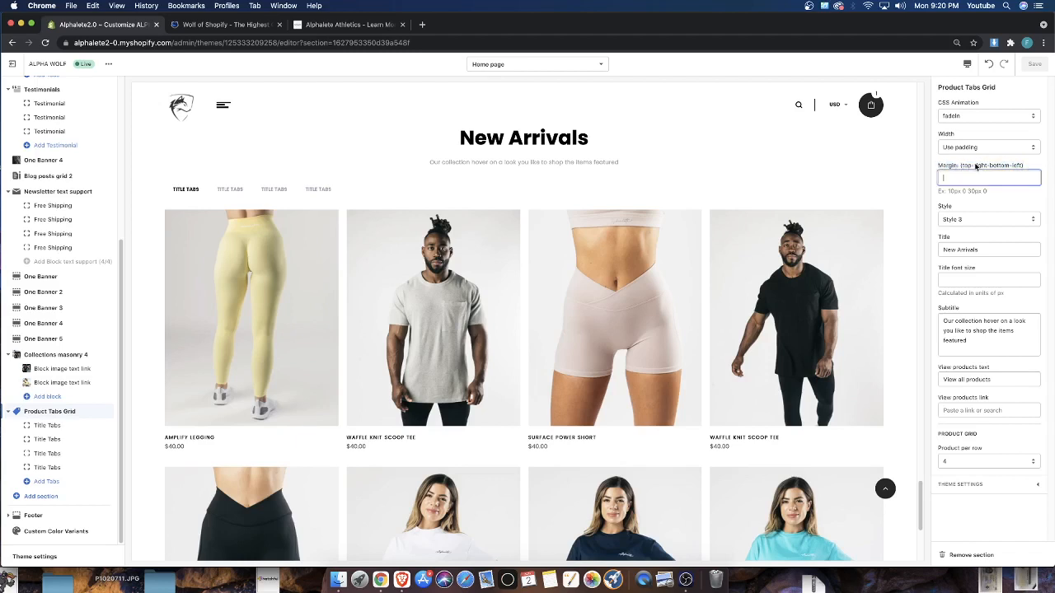
drag(978, 166, 998, 167)
click(1017, 166)
click(991, 167)
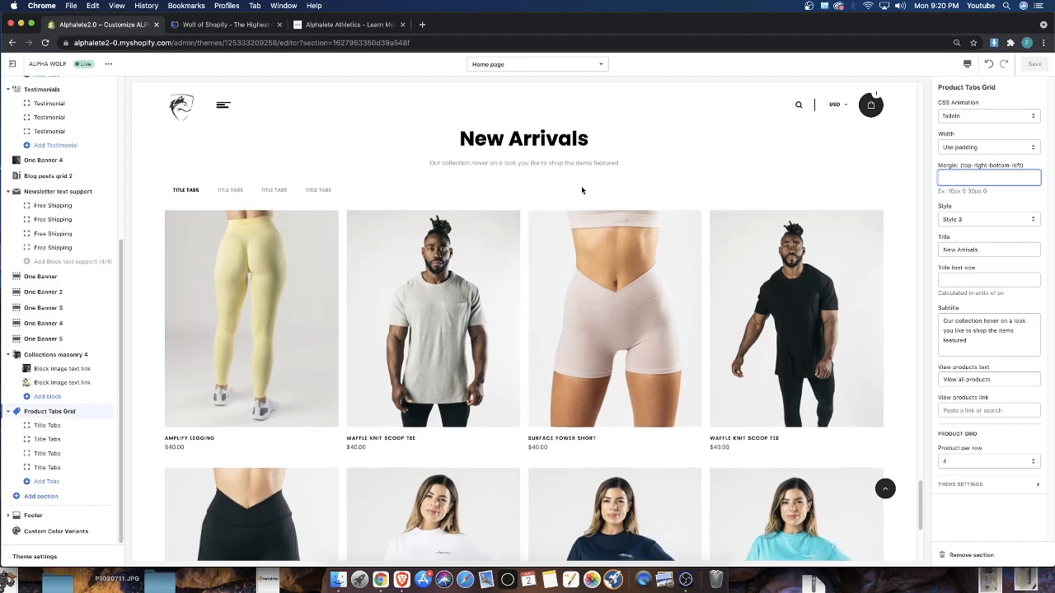
scroll(568, 198, up, 2)
drag(449, 233, 562, 227)
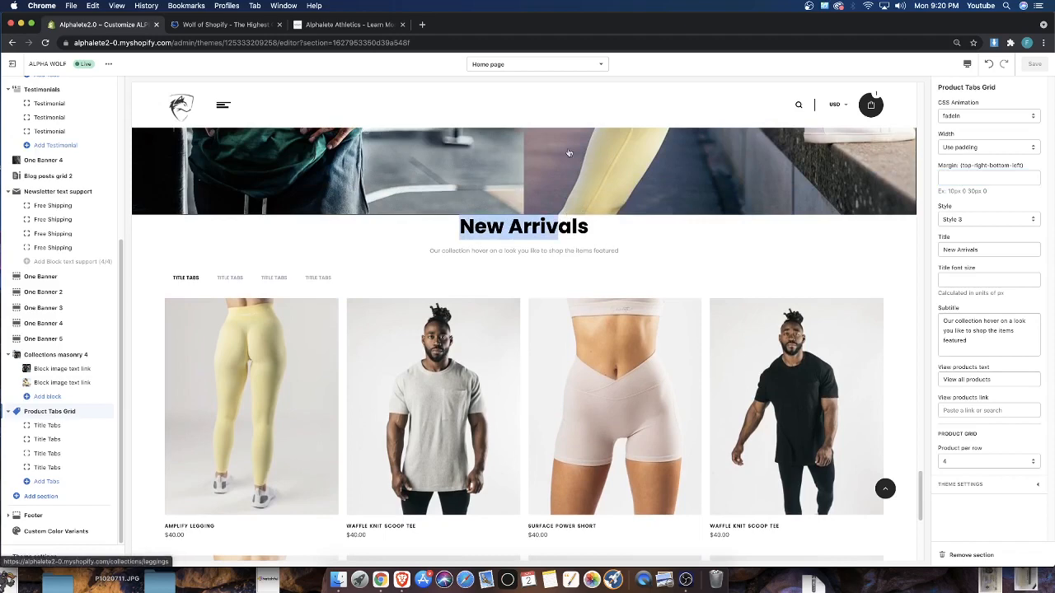
scroll(635, 172, up, 1)
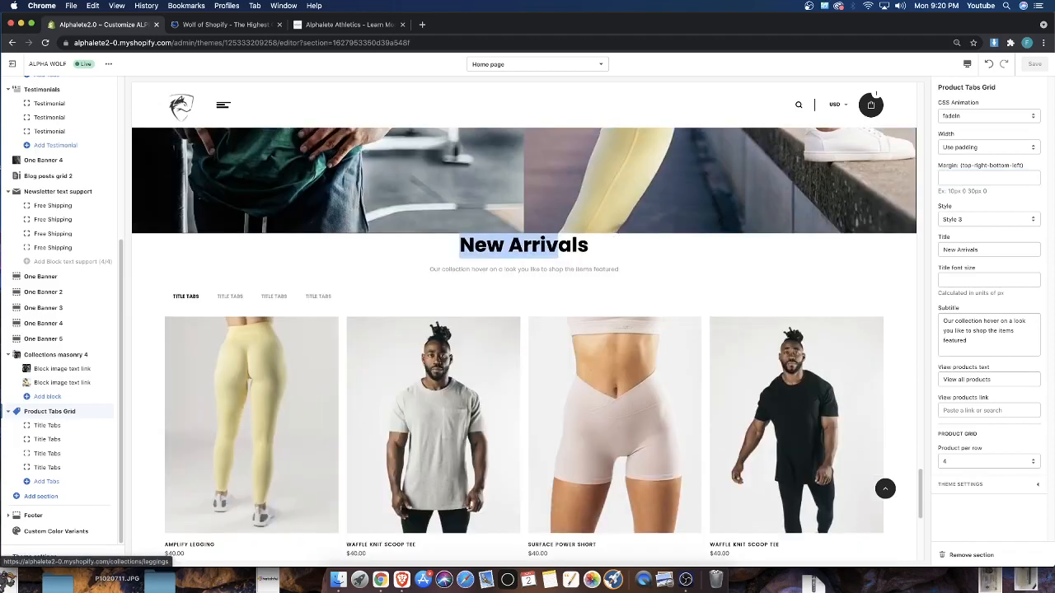
Set the Product Tabs Grid section's margin to 20px 0 0 0 and check the spacing above the New Arrivals heading
click(959, 176)
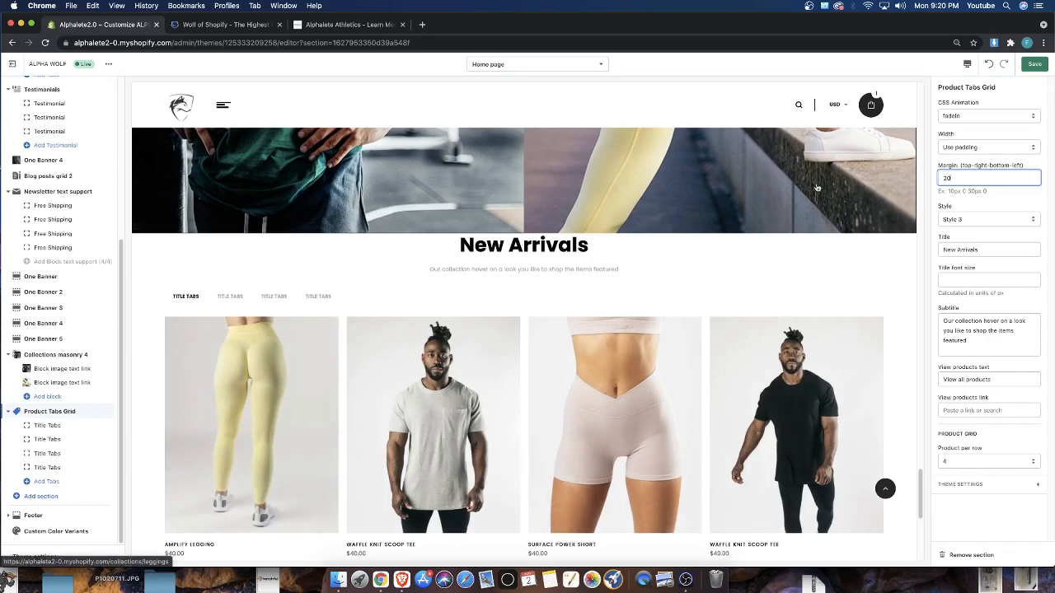
drag(961, 167, 1023, 167)
click(955, 177)
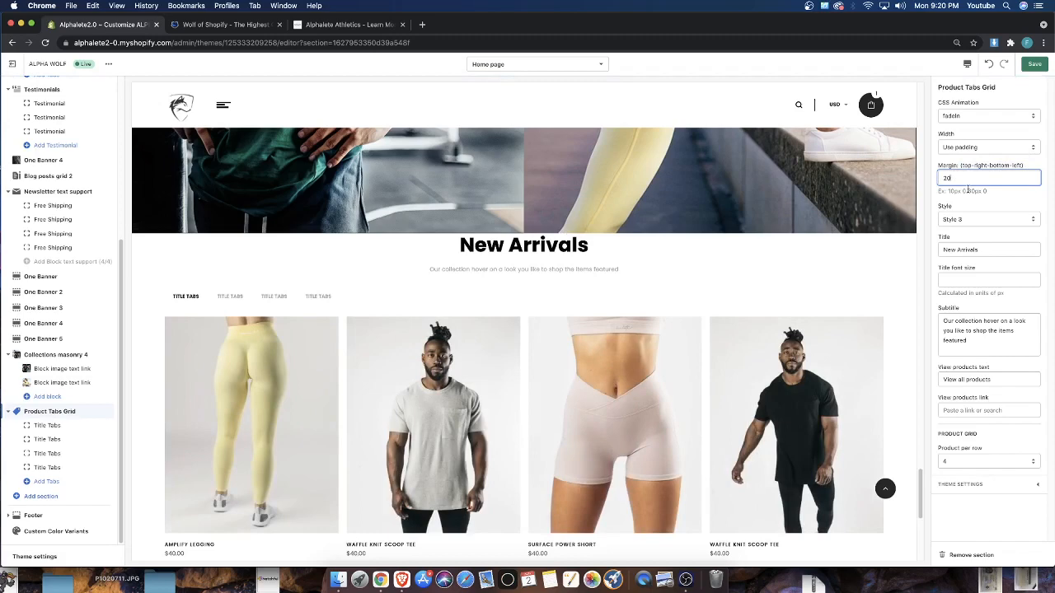
text(0 0 0)
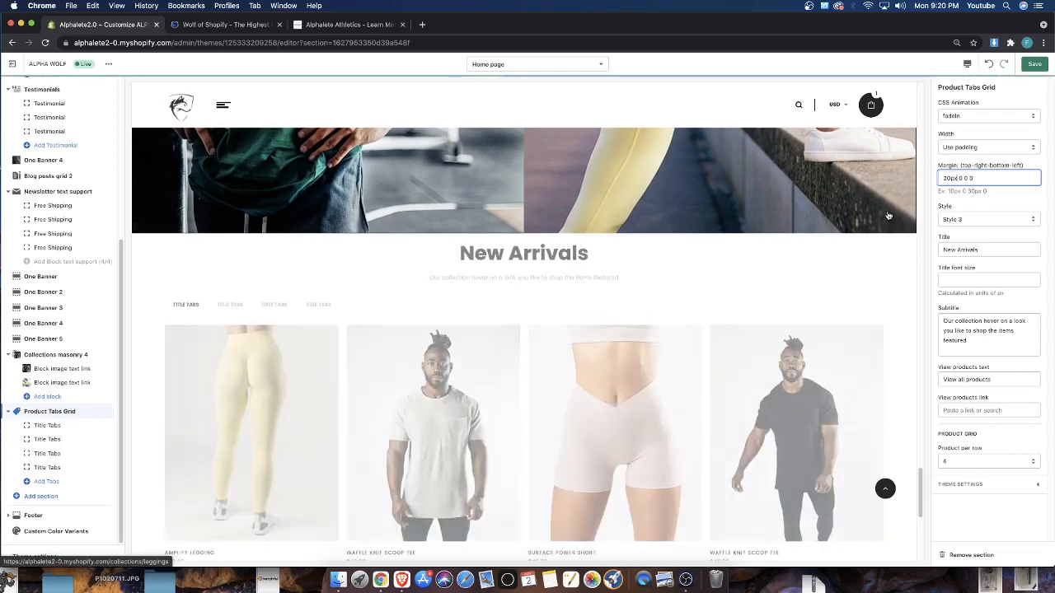
double_click(490, 248)
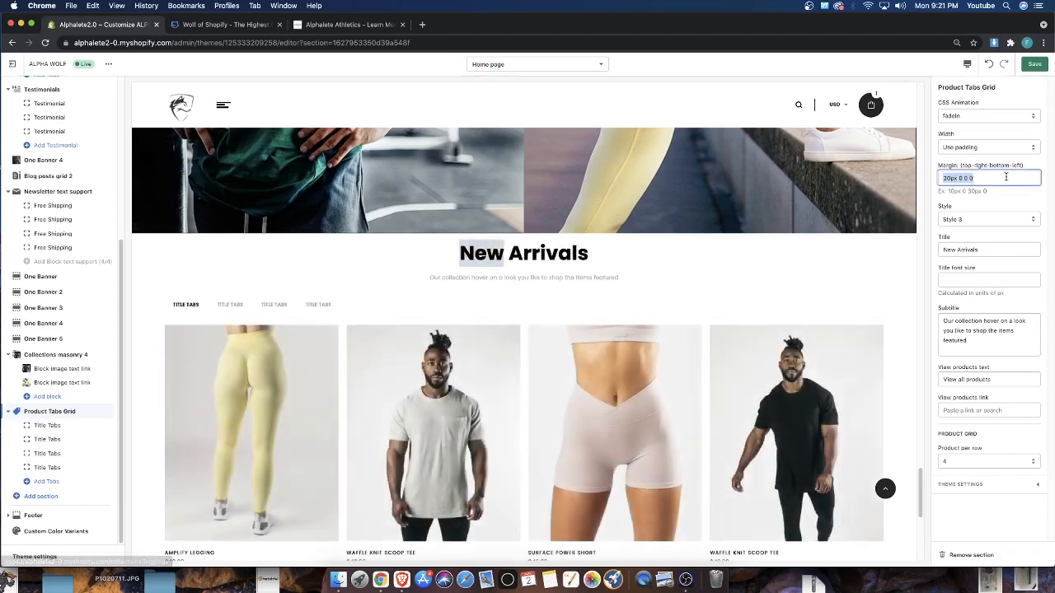
click(1004, 178)
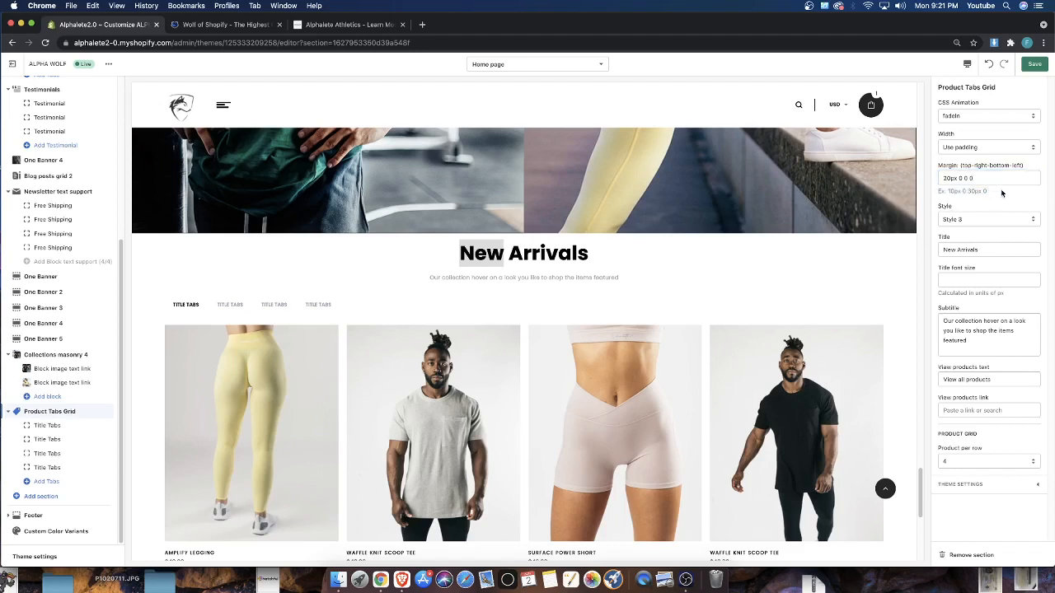
drag(1002, 193, 950, 190)
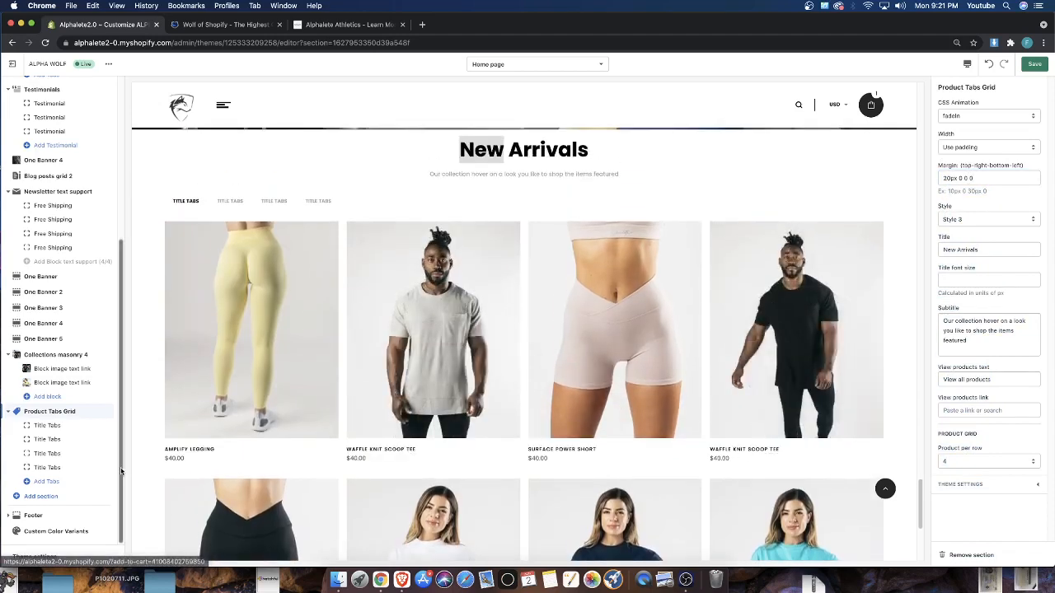
Check the last tab's settings and the style options of the Product Tabs Grid section
click(47, 469)
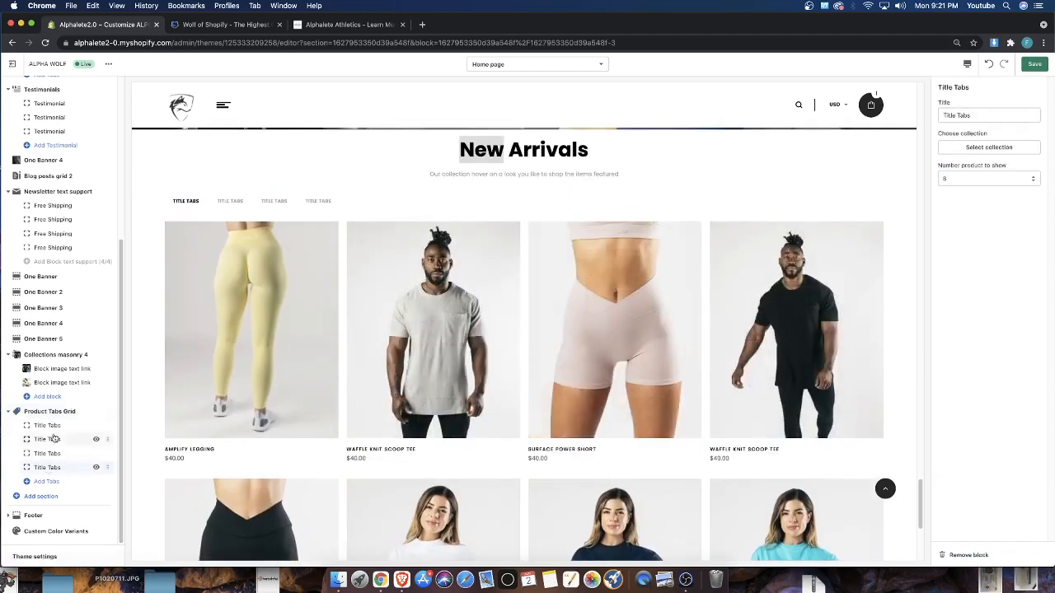
click(65, 411)
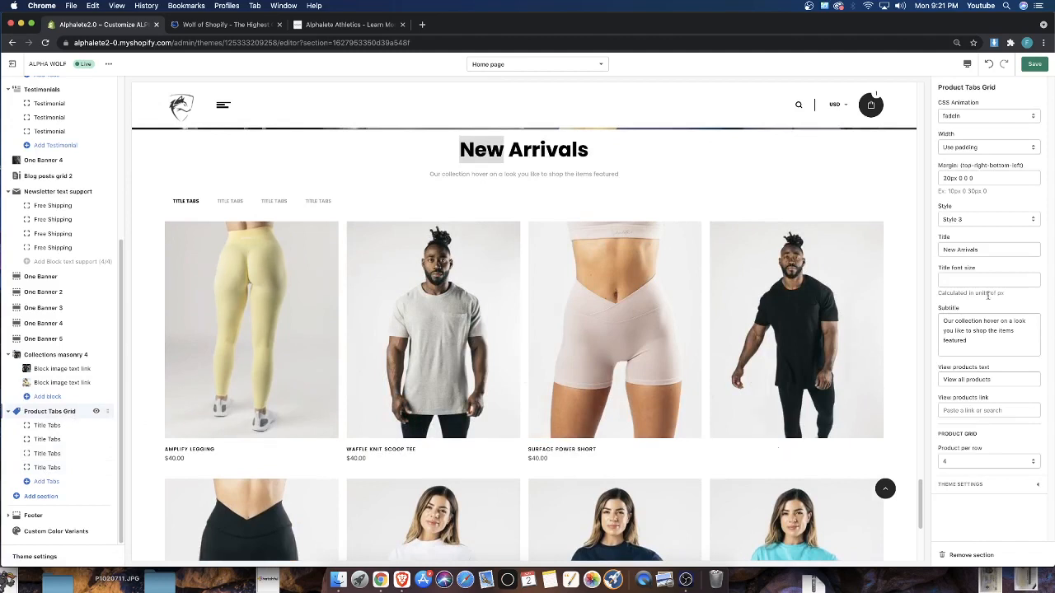
click(956, 218)
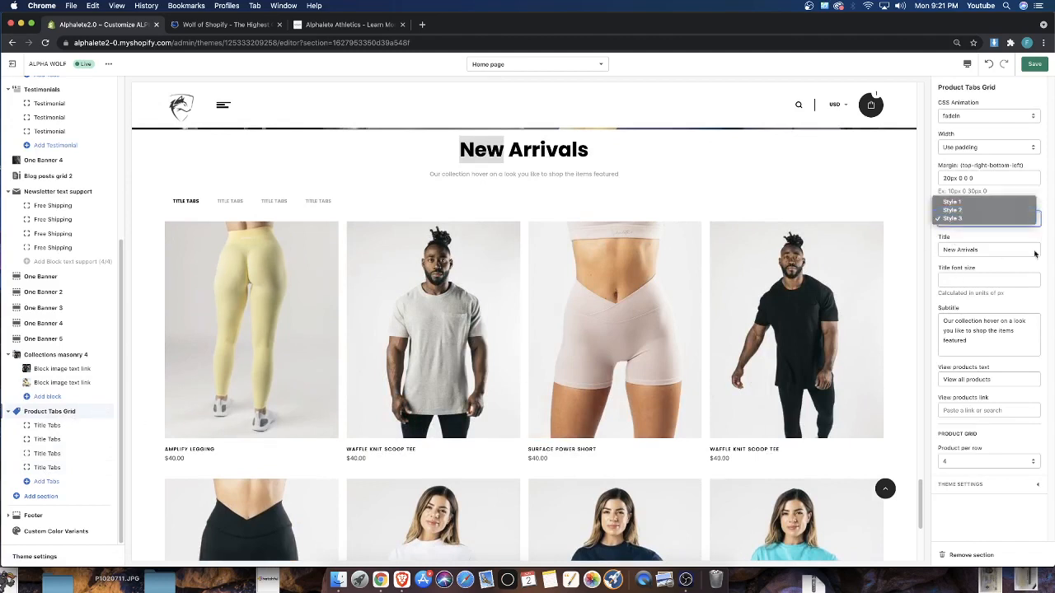
click(734, 255)
click(553, 201)
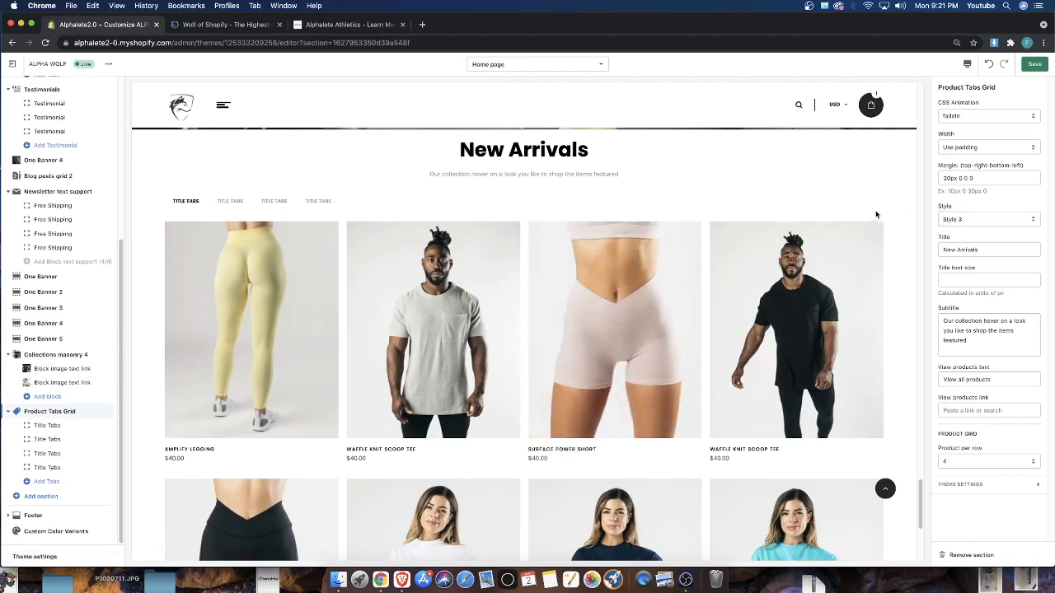
Review the New Arrivals heading, subtitle and product rows in the preview and open the white Signature Short Sleeve Crop's quick view
drag(446, 155, 645, 175)
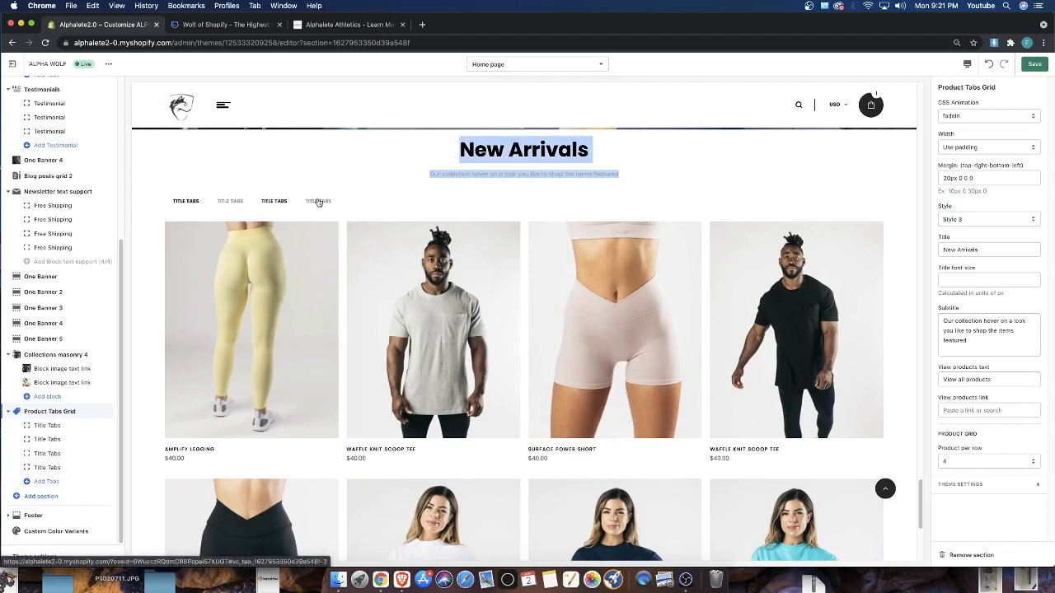
scroll(497, 292, down, 2)
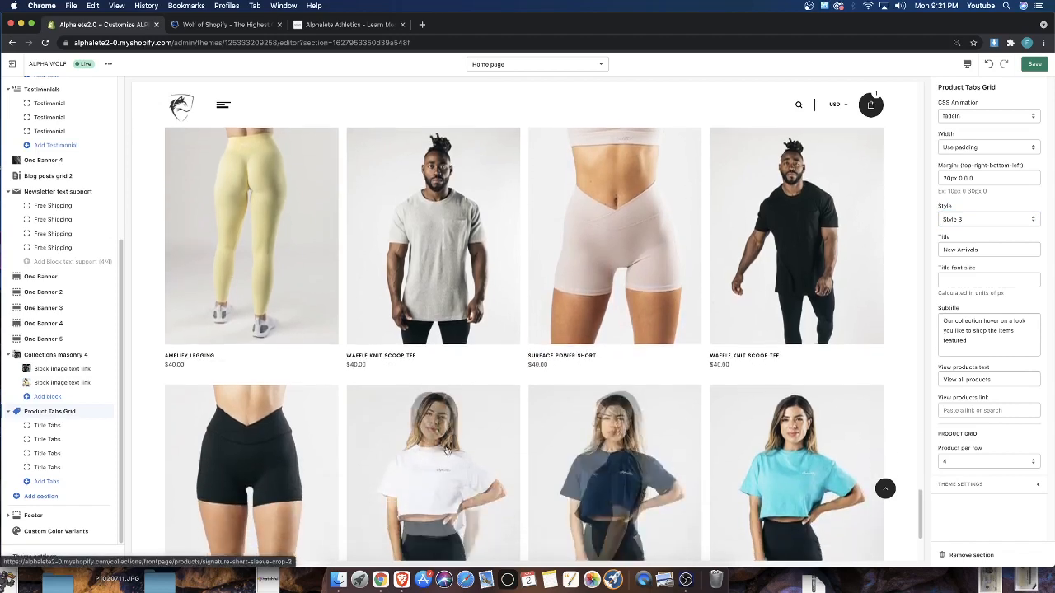
scroll(446, 450, down, 4)
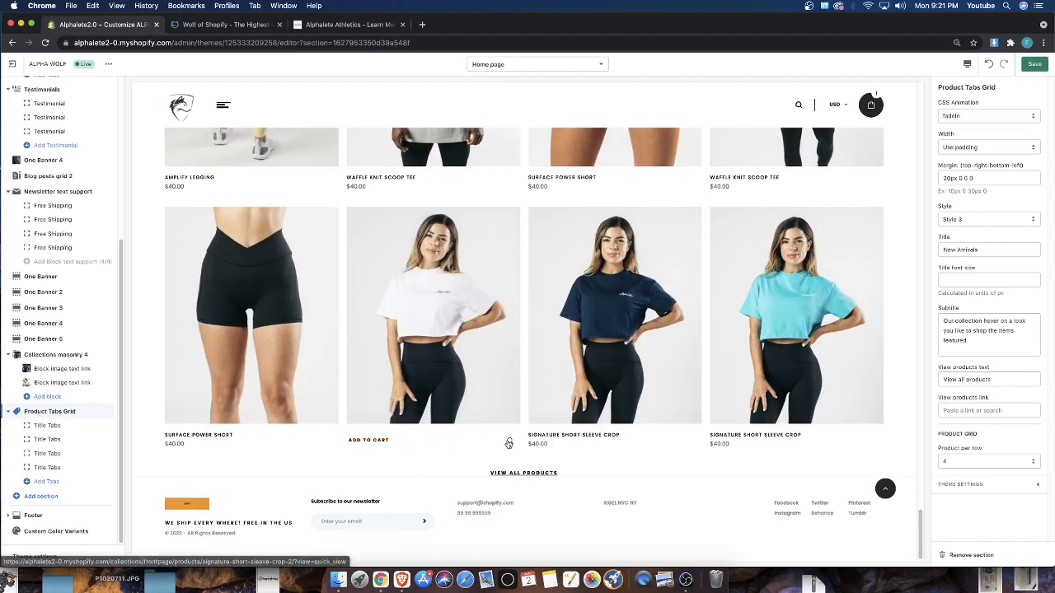
click(511, 444)
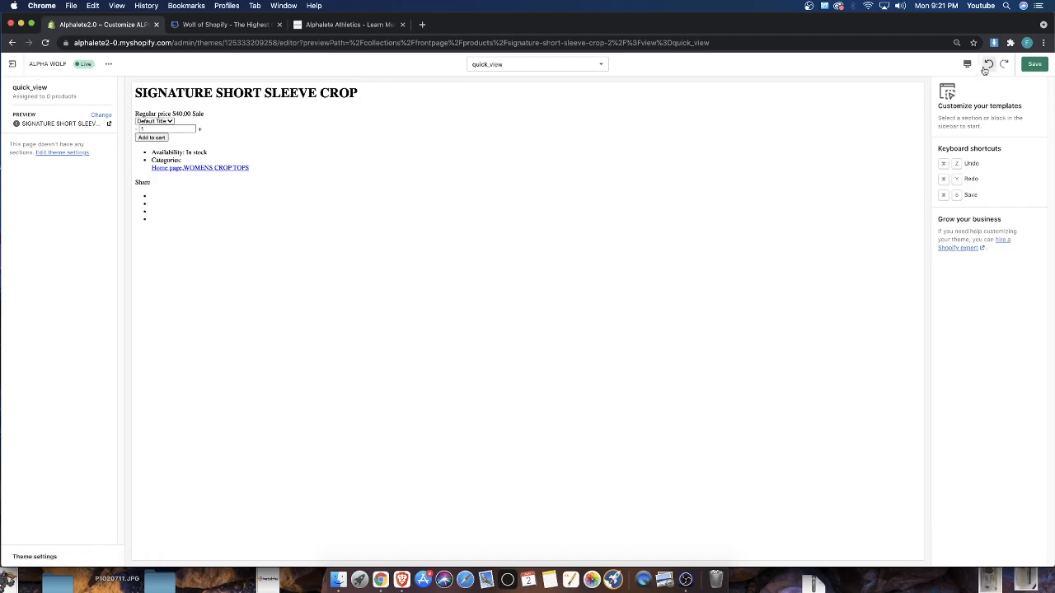
View the live storefront and check the quick view of the white Signature Short Sleeve Crop in its product grid
click(108, 65)
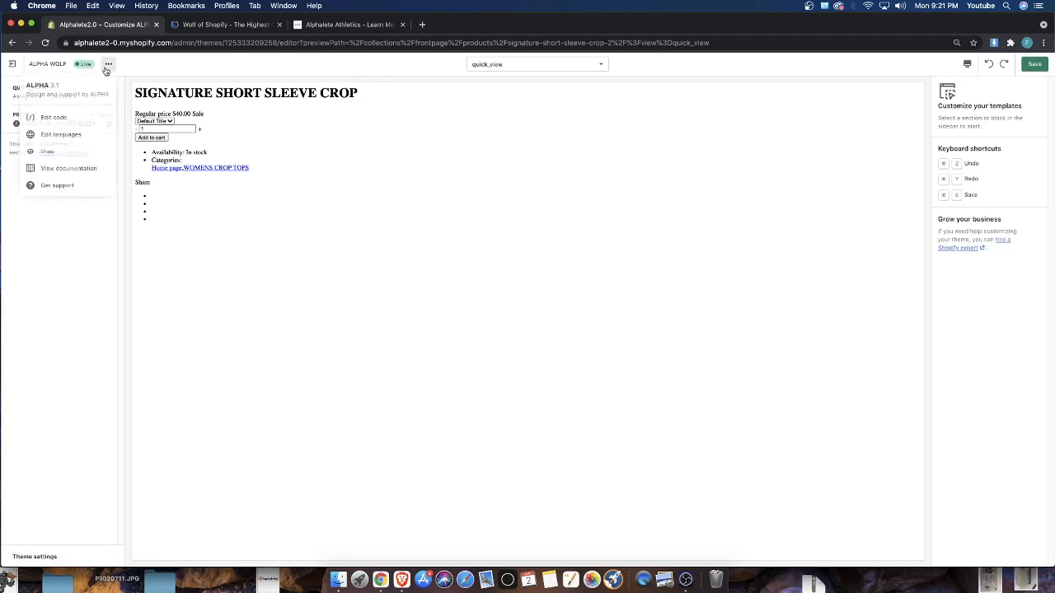
click(58, 152)
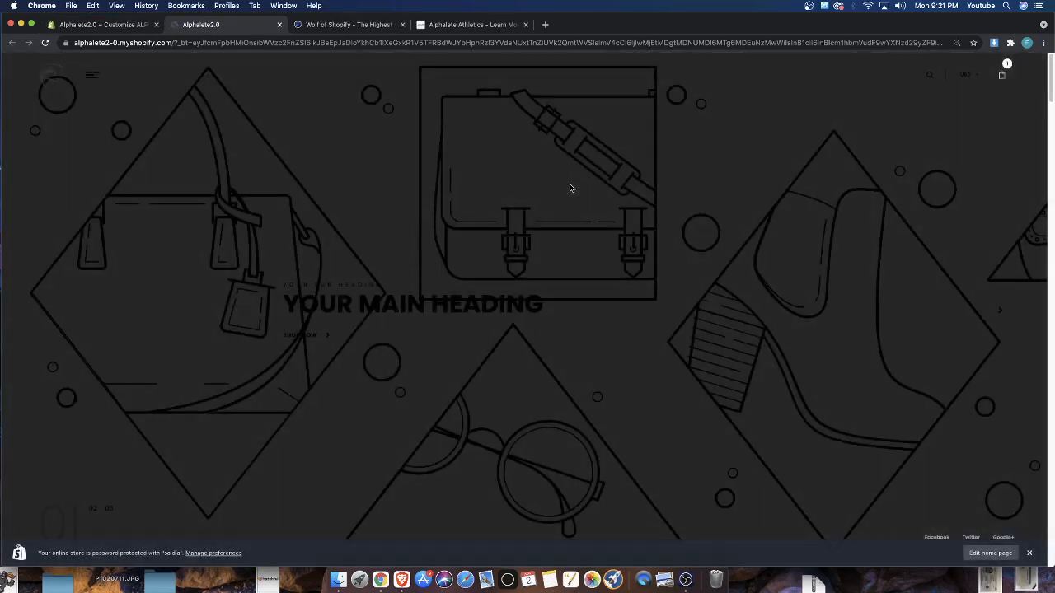
scroll(544, 188, down, 15)
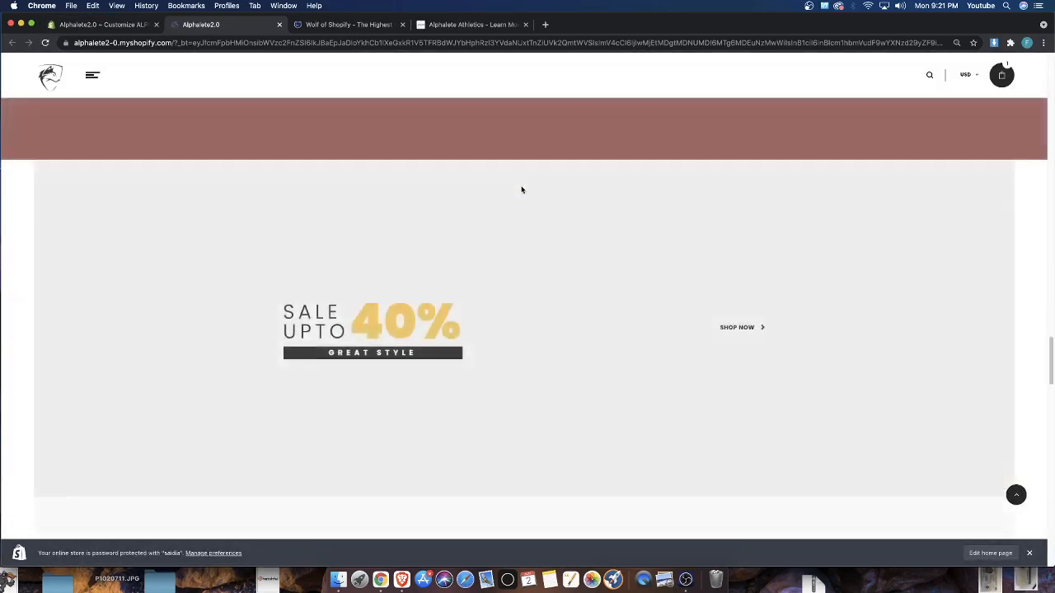
scroll(521, 186, down, 10)
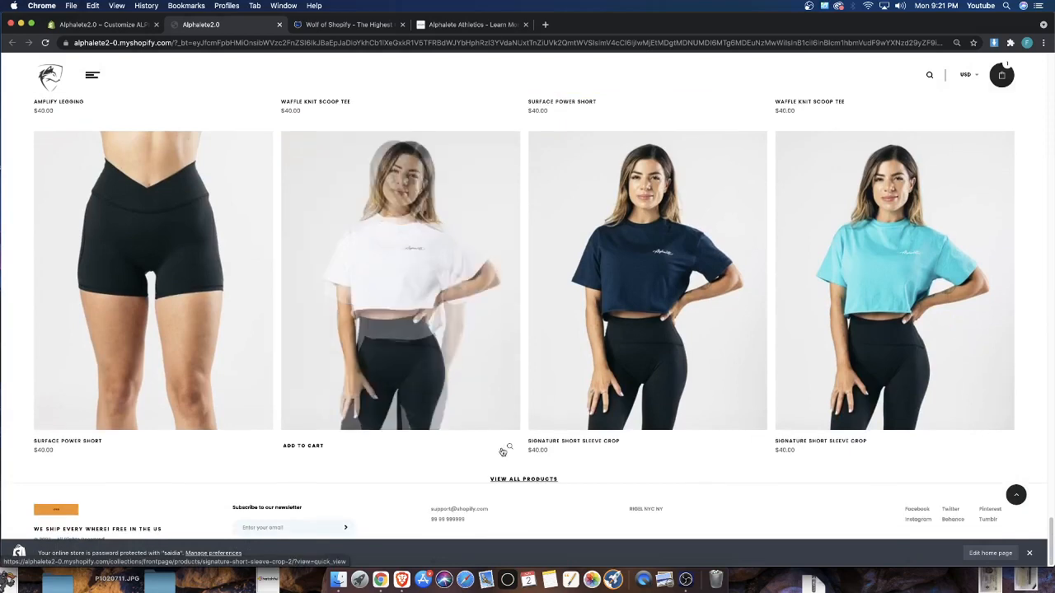
click(506, 447)
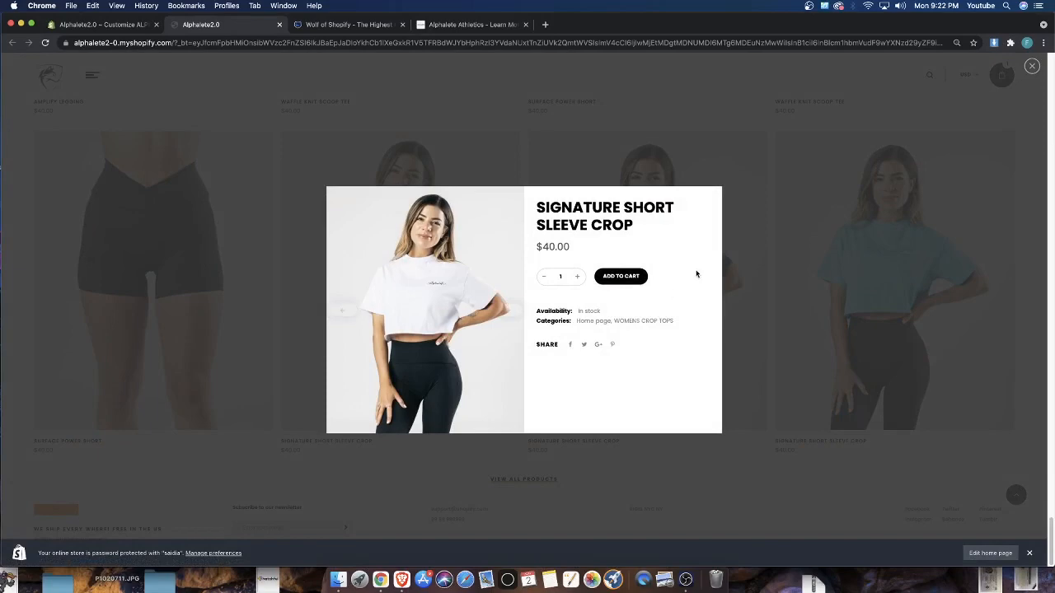
click(767, 259)
Return to the theme editor, save the theme changes and reopen the theme customization on the Home page
click(80, 25)
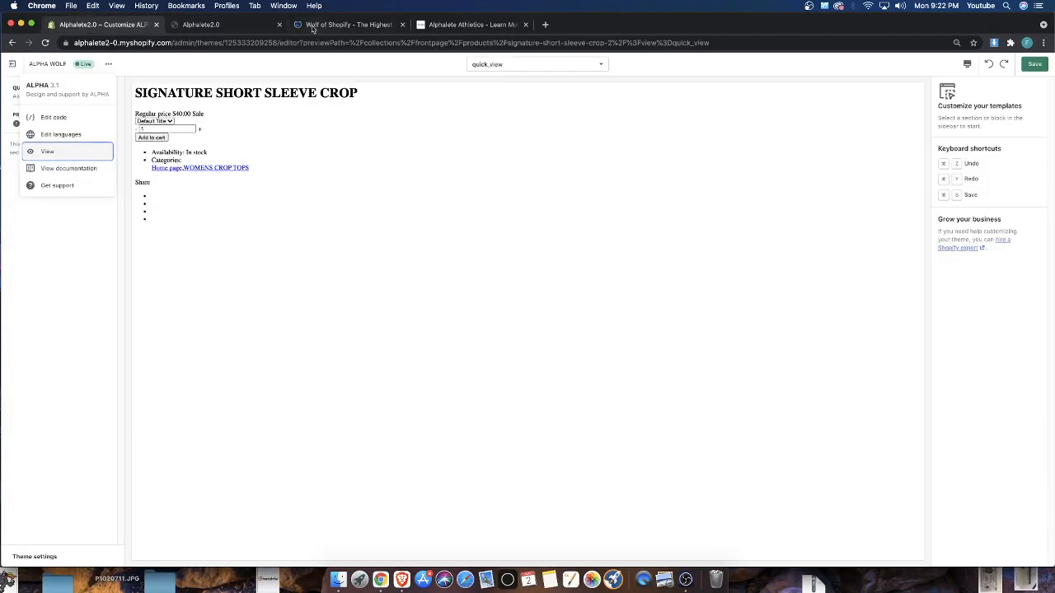
click(12, 64)
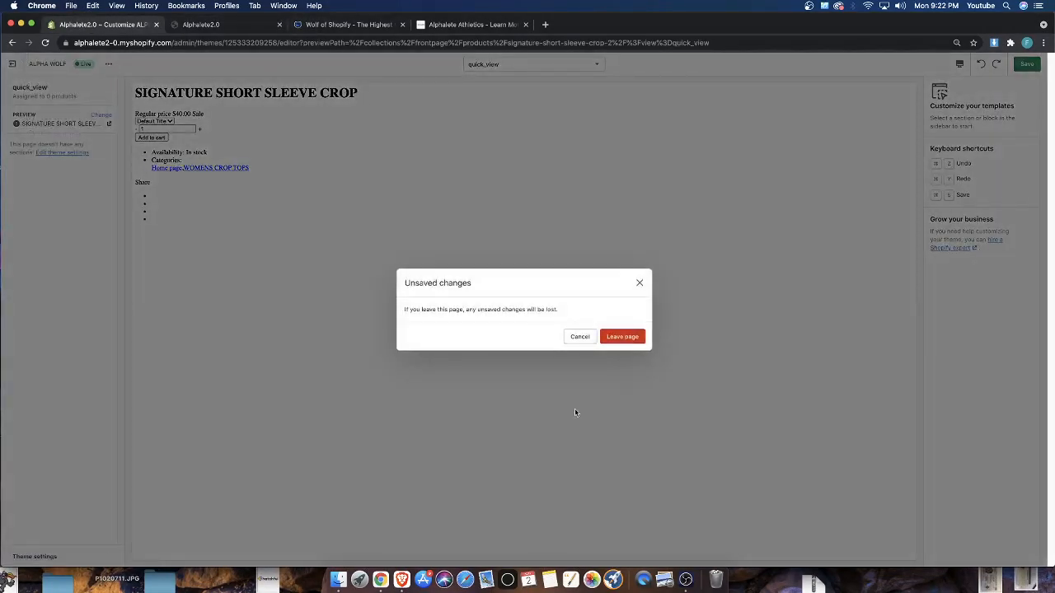
click(640, 284)
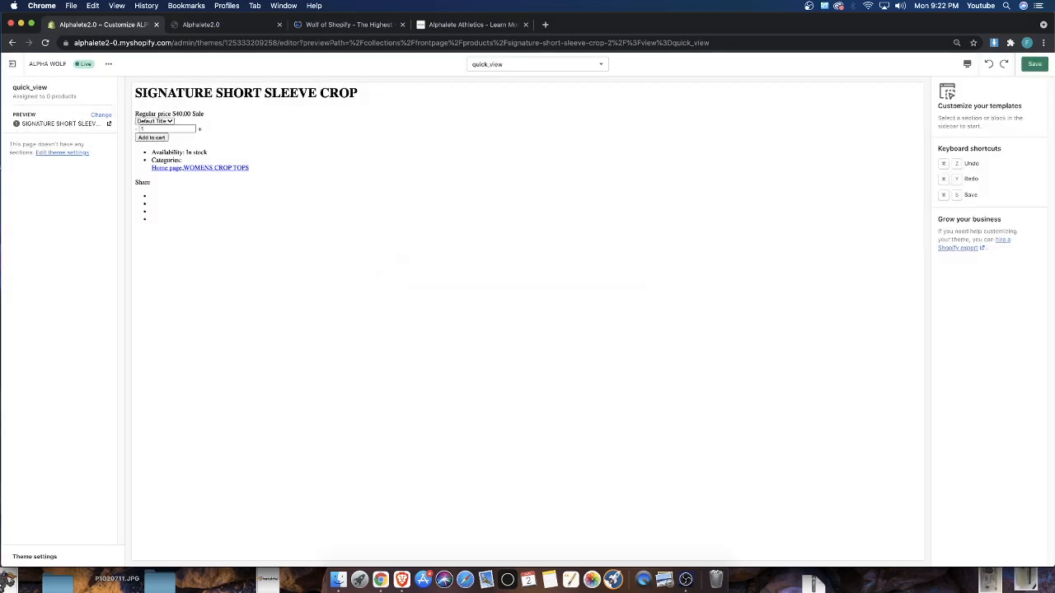
click(1029, 66)
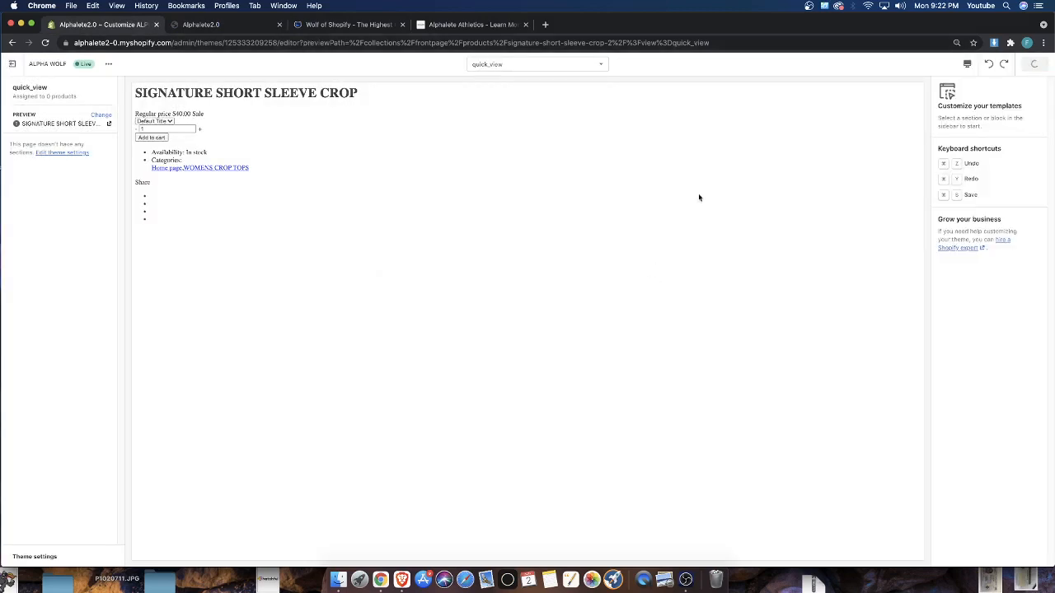
click(10, 64)
click(735, 250)
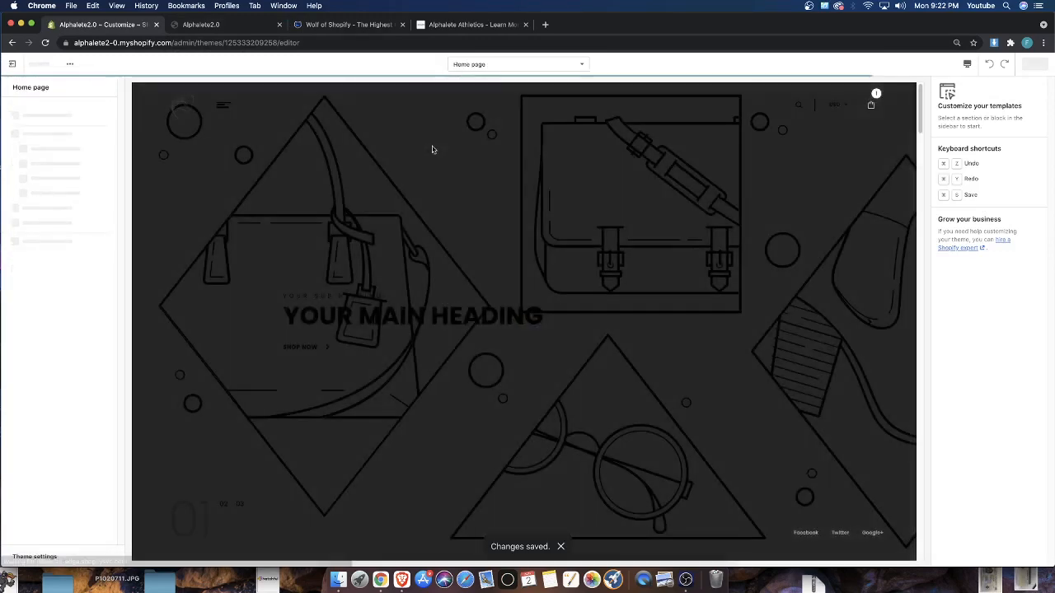
Try Style 1 for the Product Tabs Grid section in the preview and switch its style to Style 2
scroll(394, 253, down, 20)
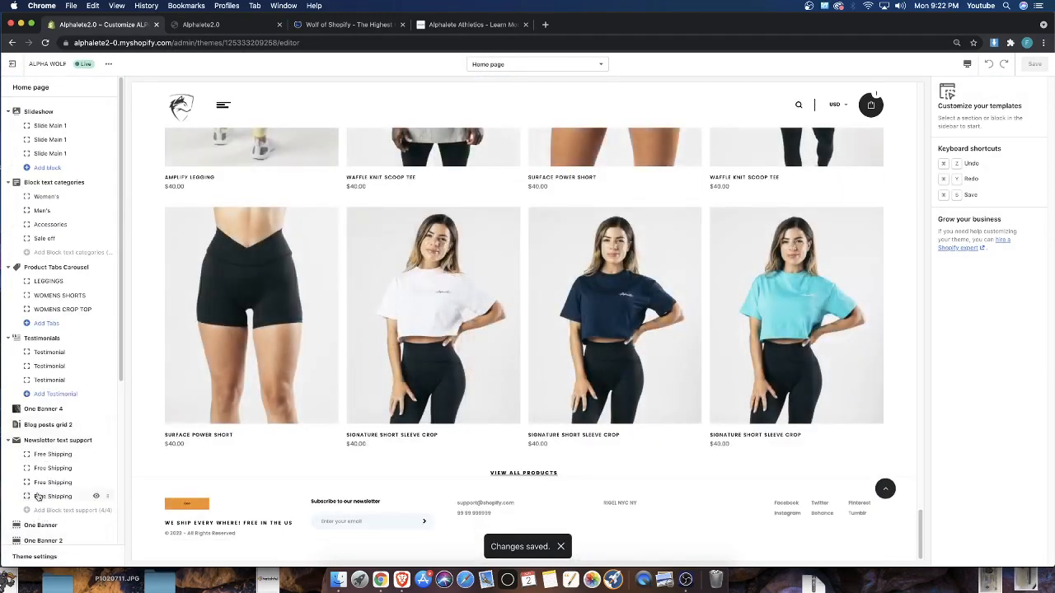
scroll(37, 461, down, 6)
click(42, 414)
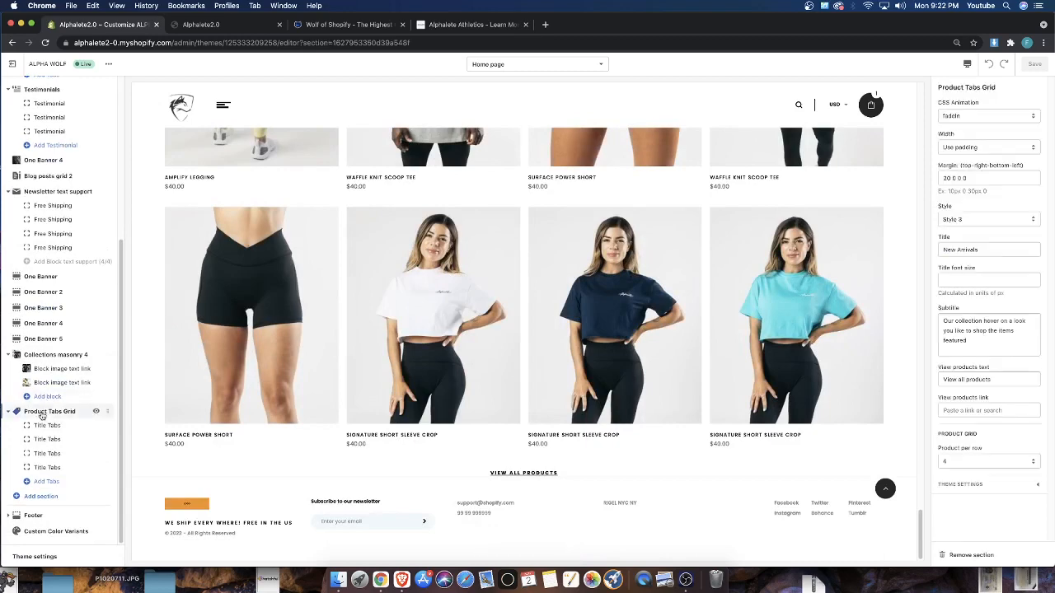
click(1025, 221)
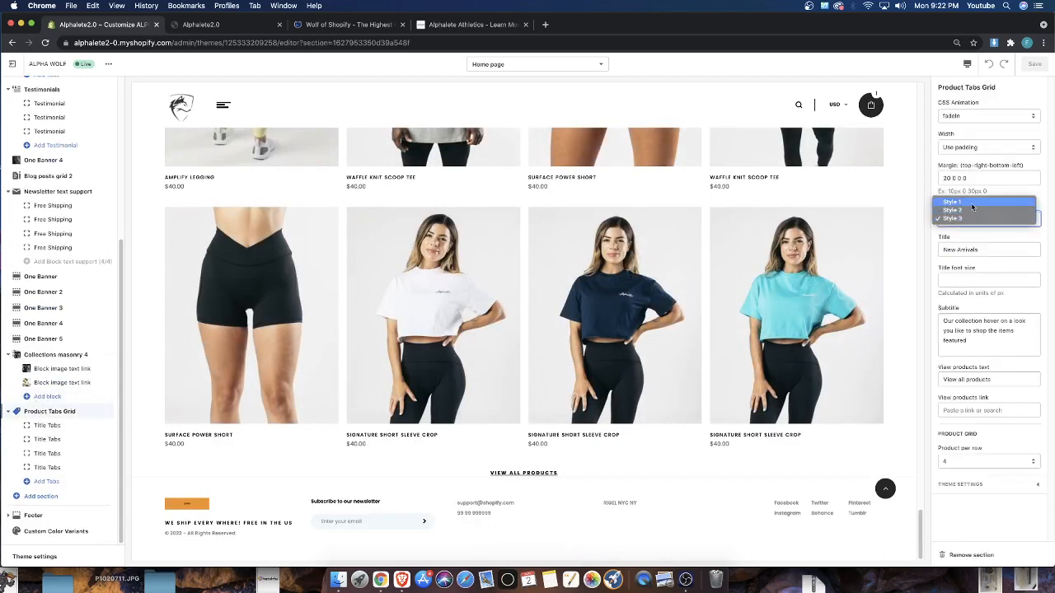
click(960, 202)
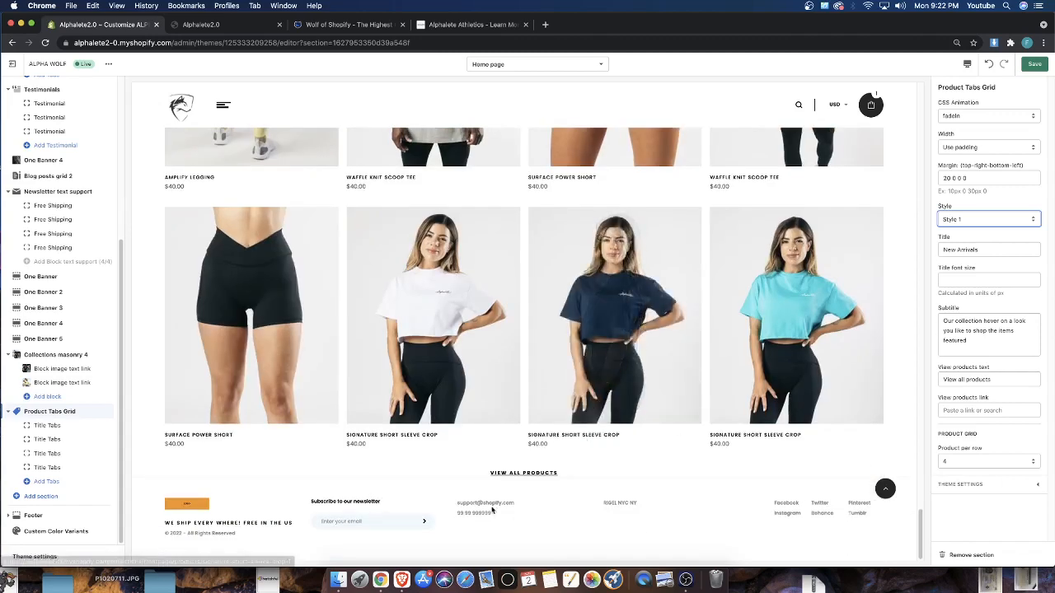
scroll(595, 478, up, 1)
scroll(595, 478, up, 3)
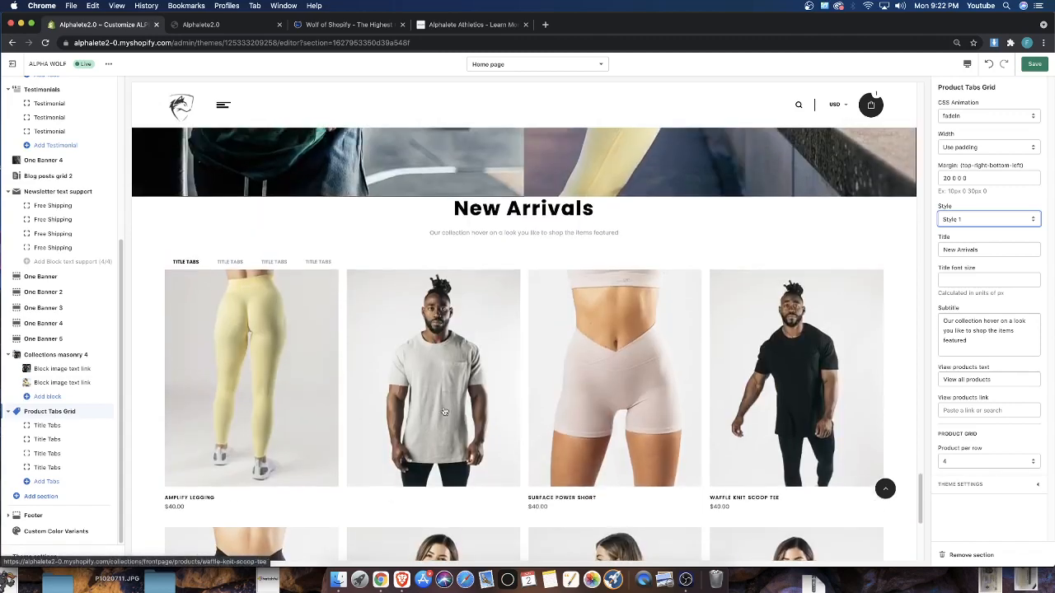
click(976, 219)
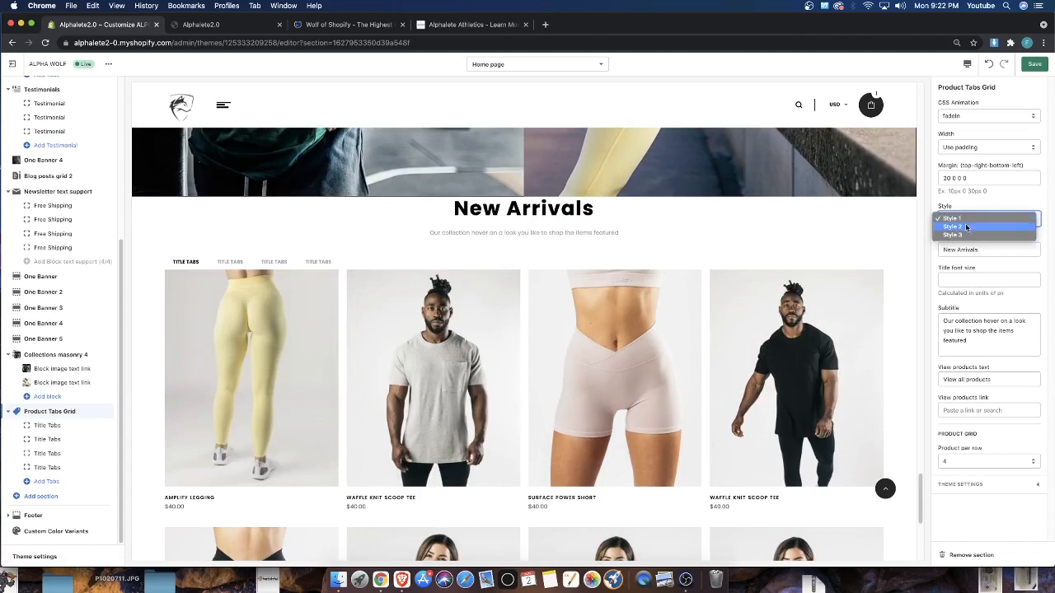
click(965, 228)
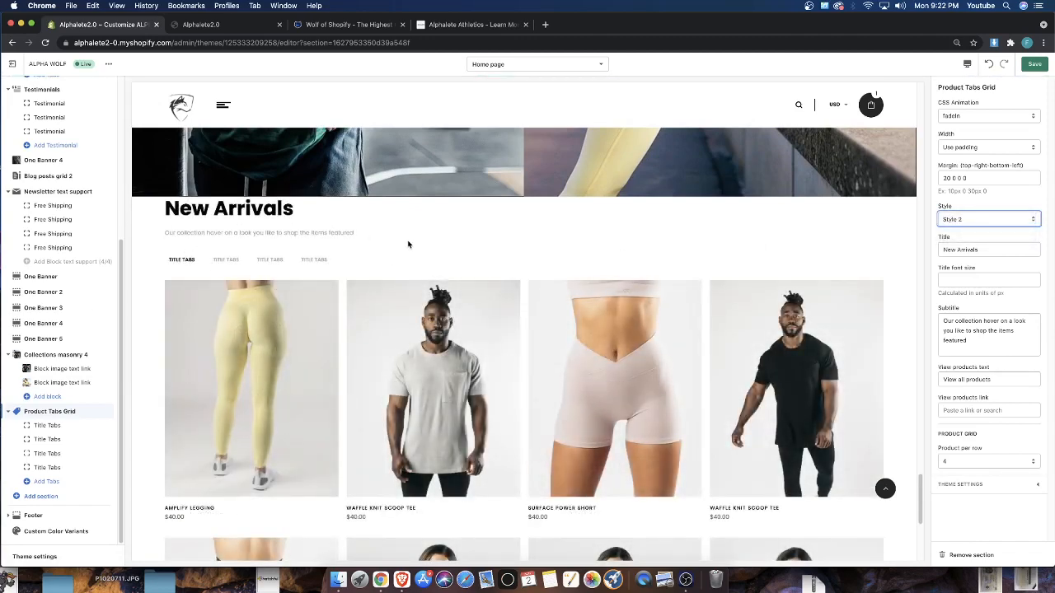
Try Style 3 for the Product Tabs Grid section and check its product cards in the preview
click(983, 216)
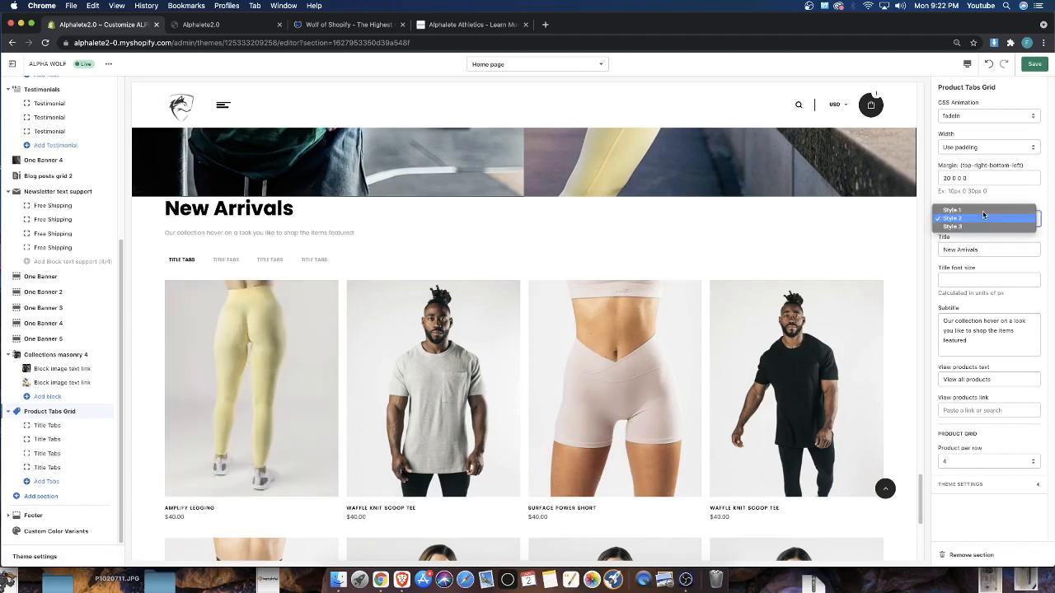
click(969, 226)
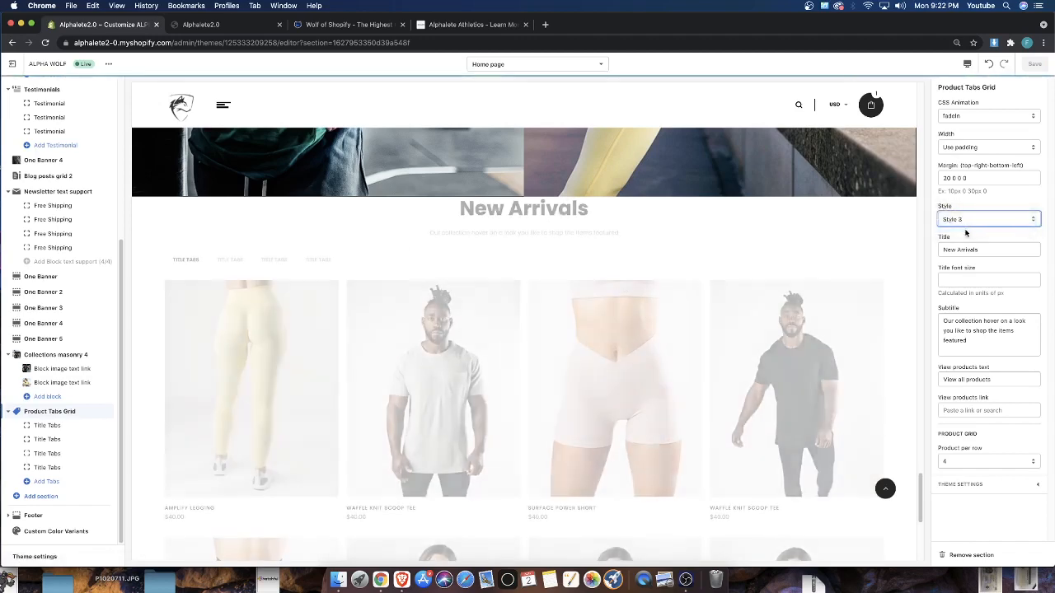
click(960, 218)
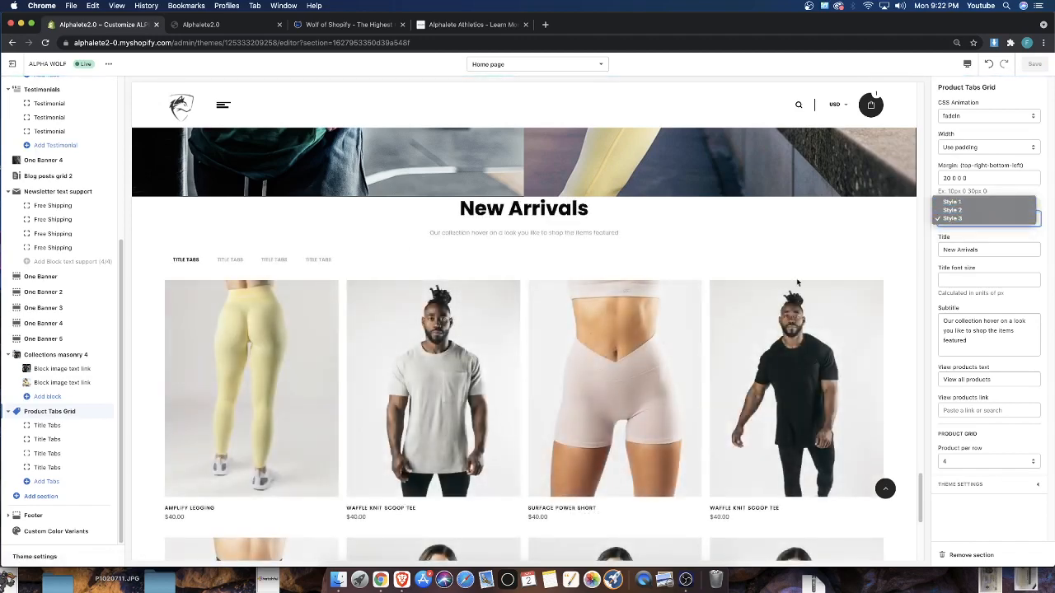
click(635, 350)
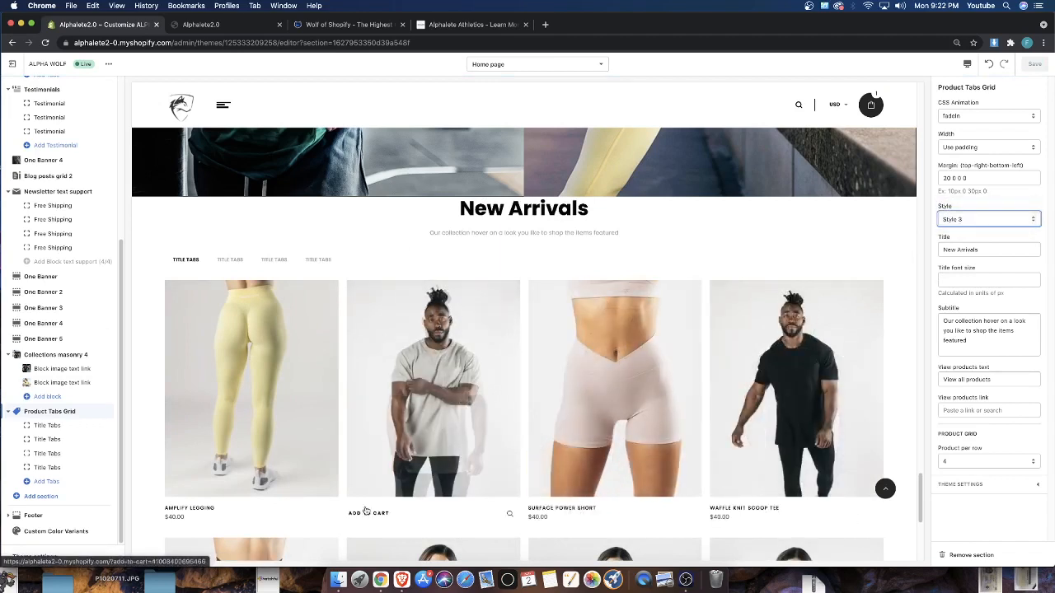
Set the Product Tabs Grid style to Style 1 and check the New Arrivals rows in the preview
click(960, 218)
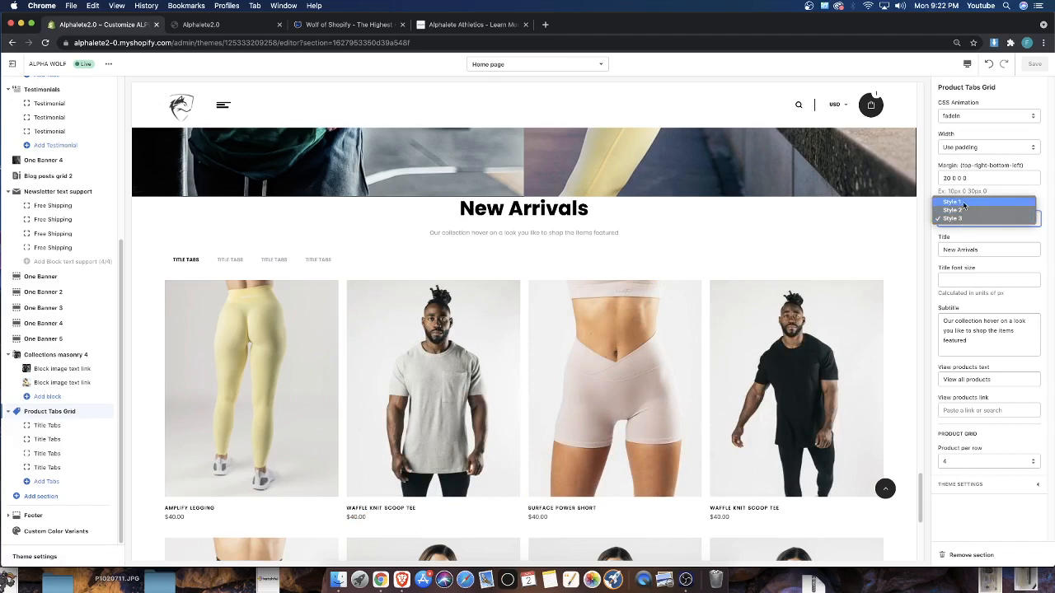
click(962, 206)
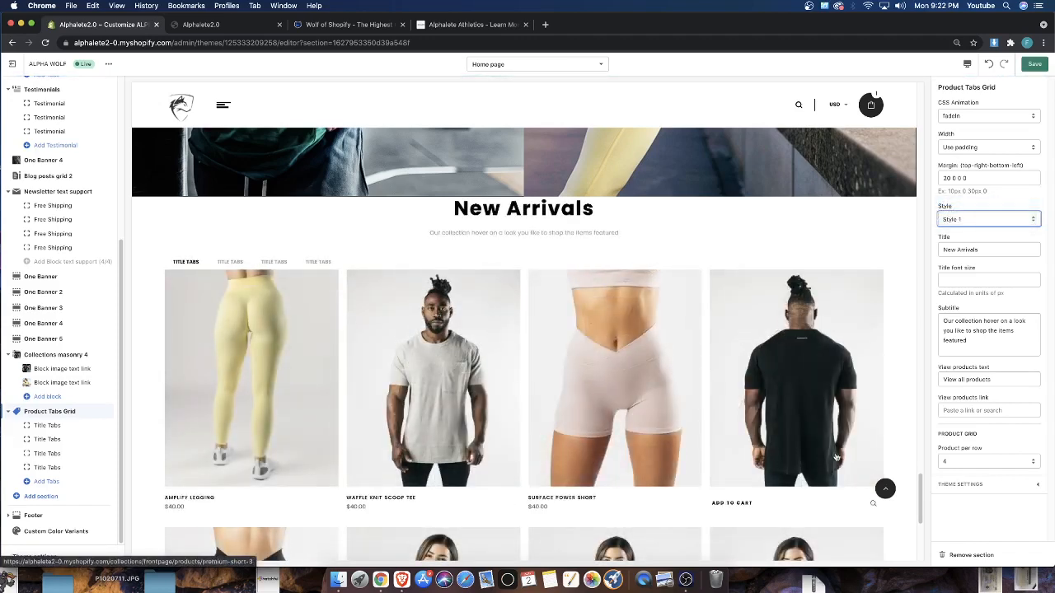
scroll(722, 405, down, 1)
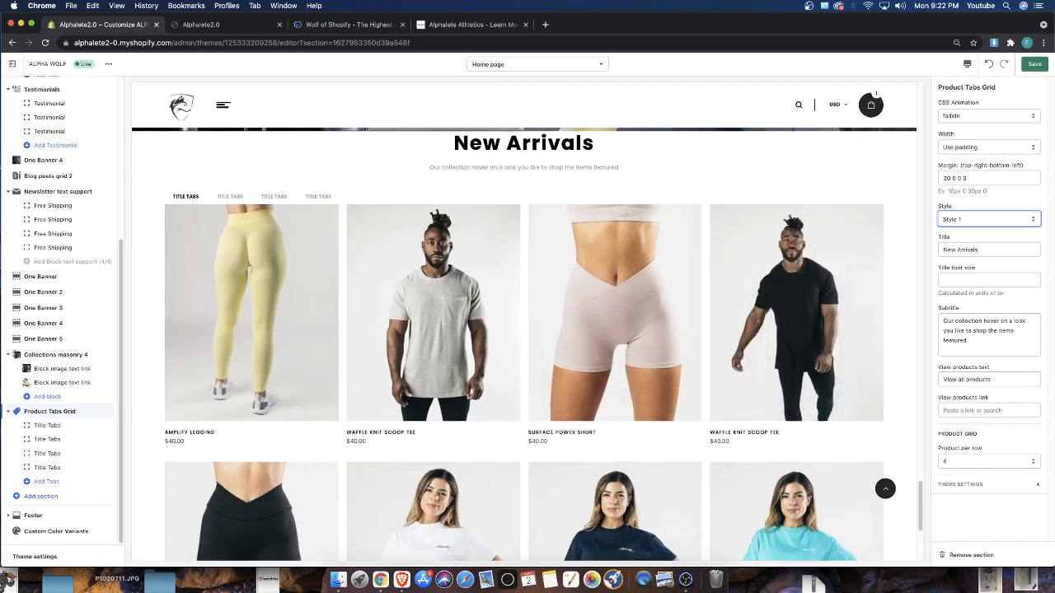
Compare Style 3 with Style 1 for the New Arrivals heading and product rows, ending on Style 1
click(990, 218)
click(964, 221)
click(966, 219)
click(970, 234)
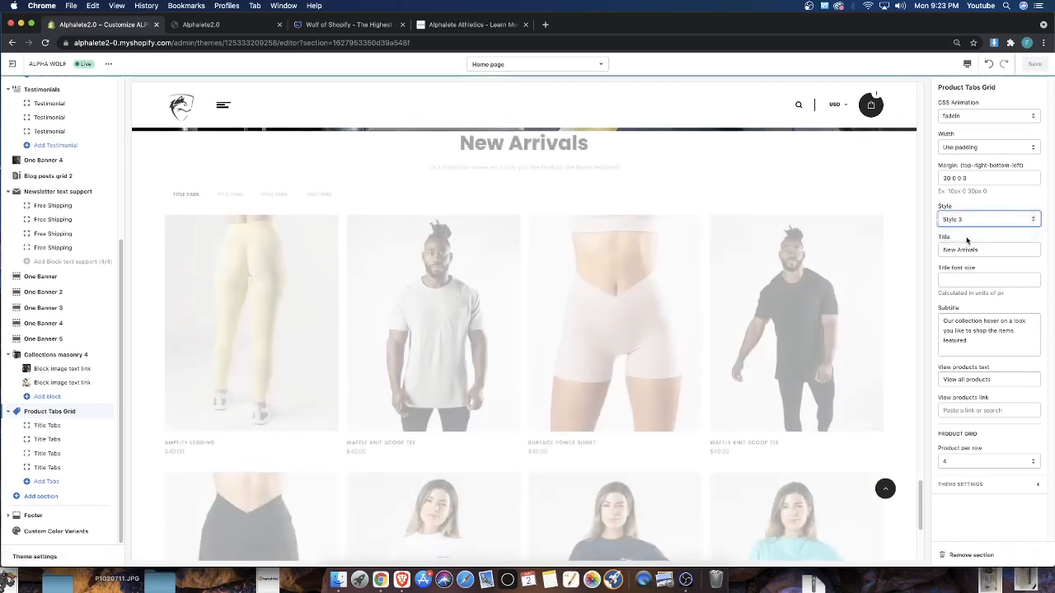
click(973, 223)
click(956, 203)
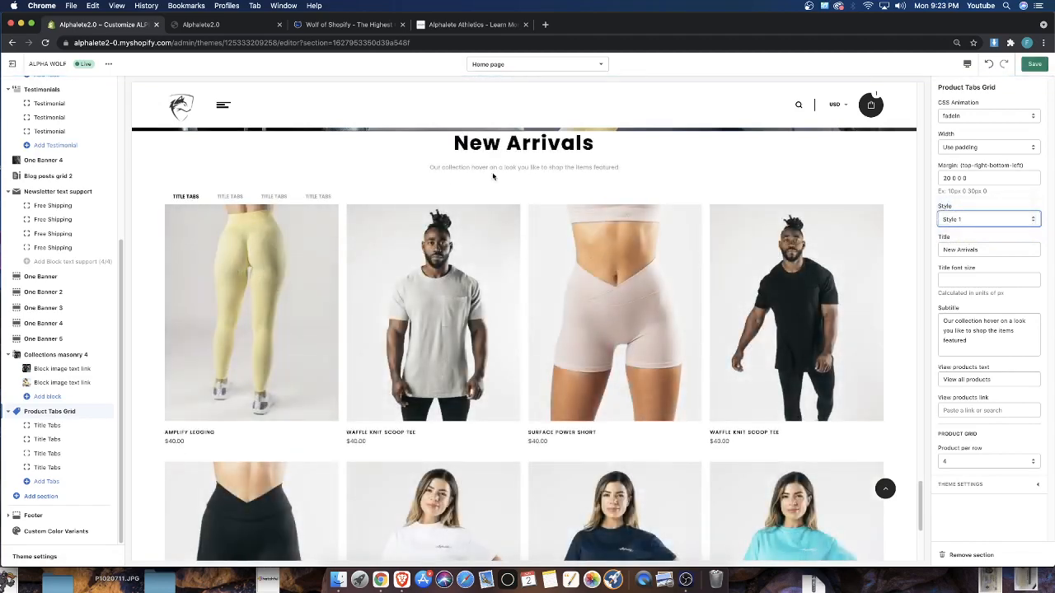
drag(452, 144, 534, 148)
scroll(575, 254, down, 4)
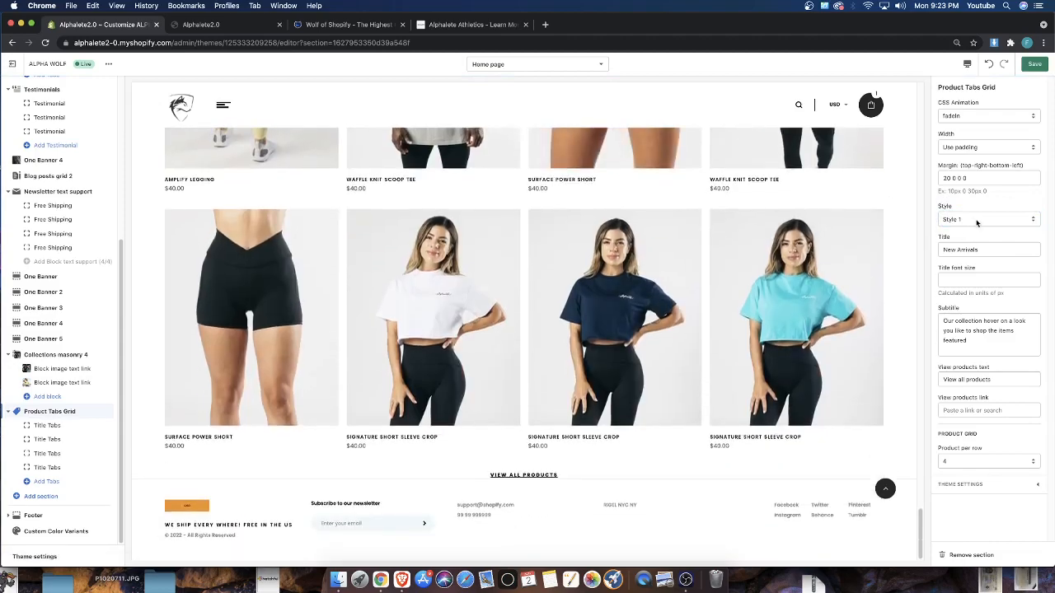
Try Style 3 once more for the Product Tabs Grid and return the section to Style 1
click(979, 222)
click(974, 236)
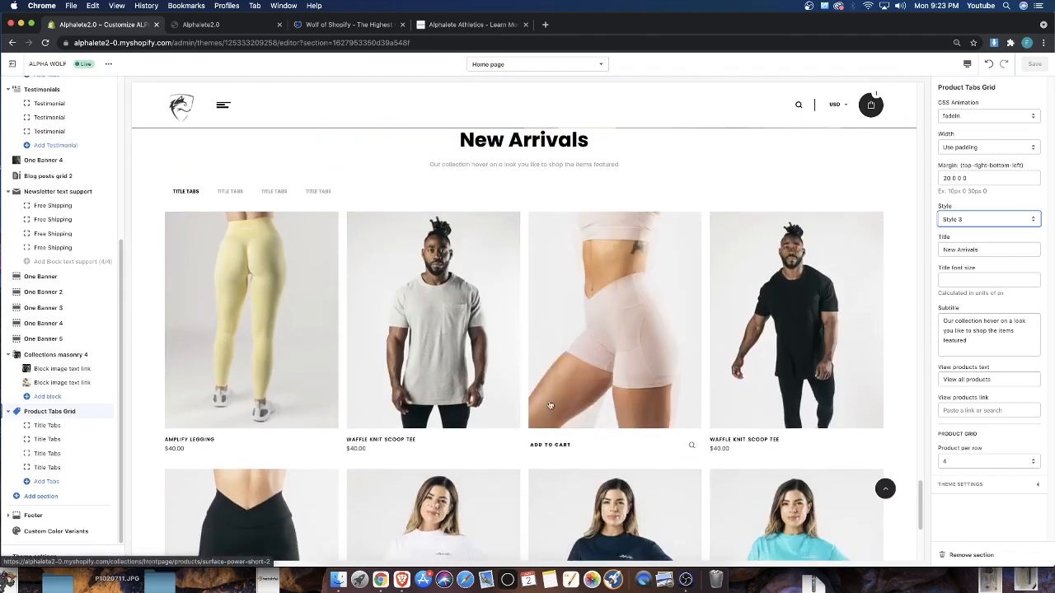
click(967, 221)
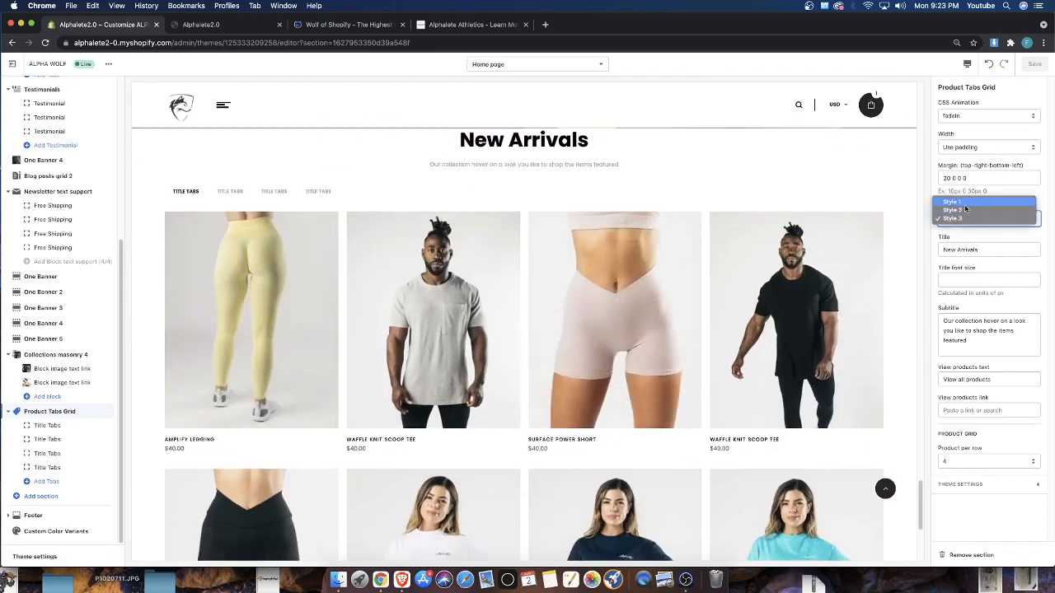
click(963, 201)
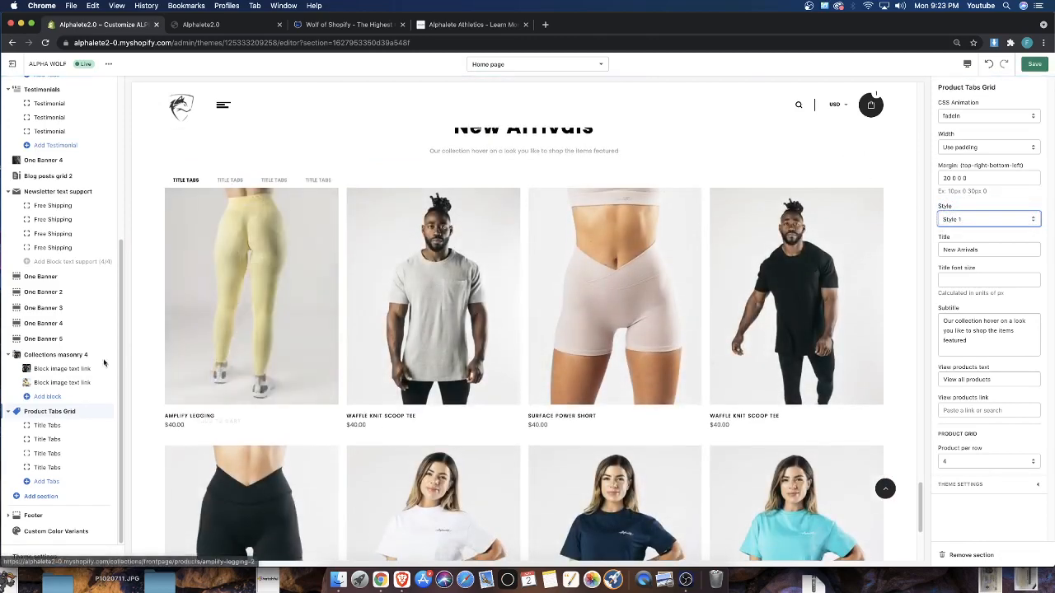
Remove three of the four Title Tabs blocks from the Product Tabs Grid and check the New Arrivals section in the preview
click(43, 440)
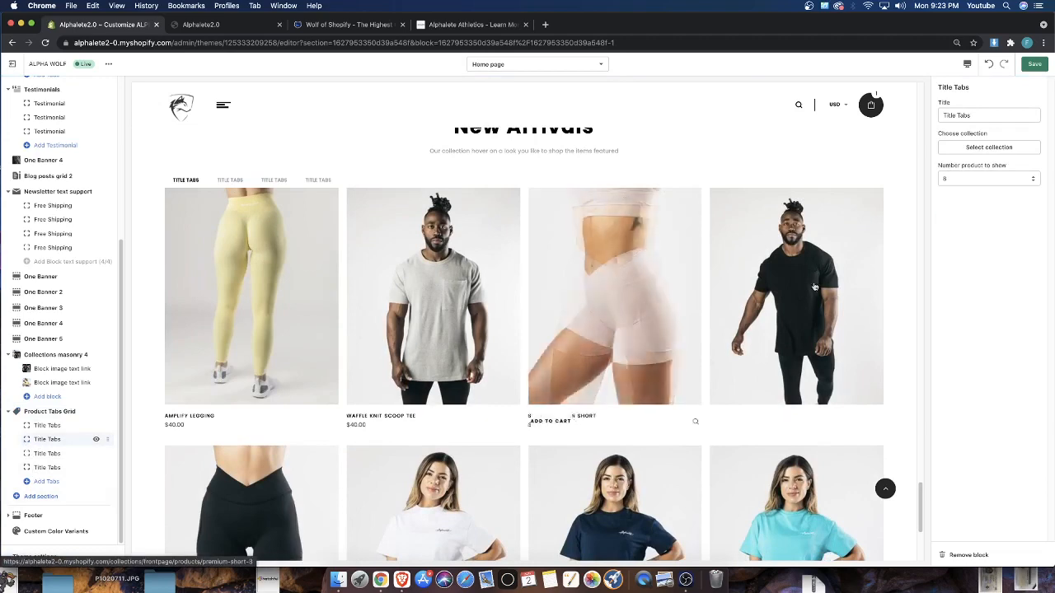
click(966, 554)
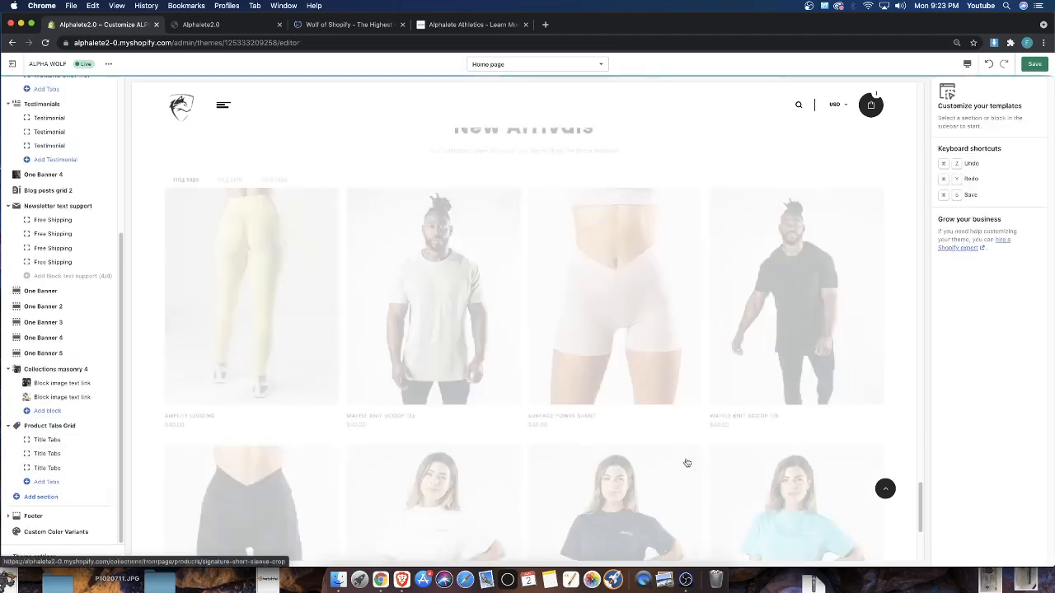
click(971, 554)
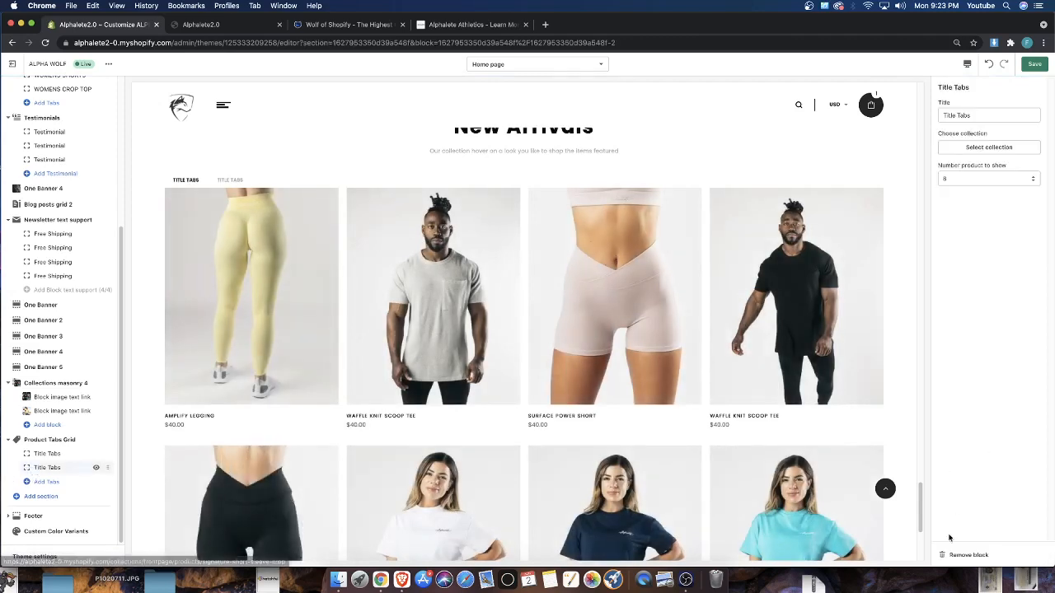
click(956, 555)
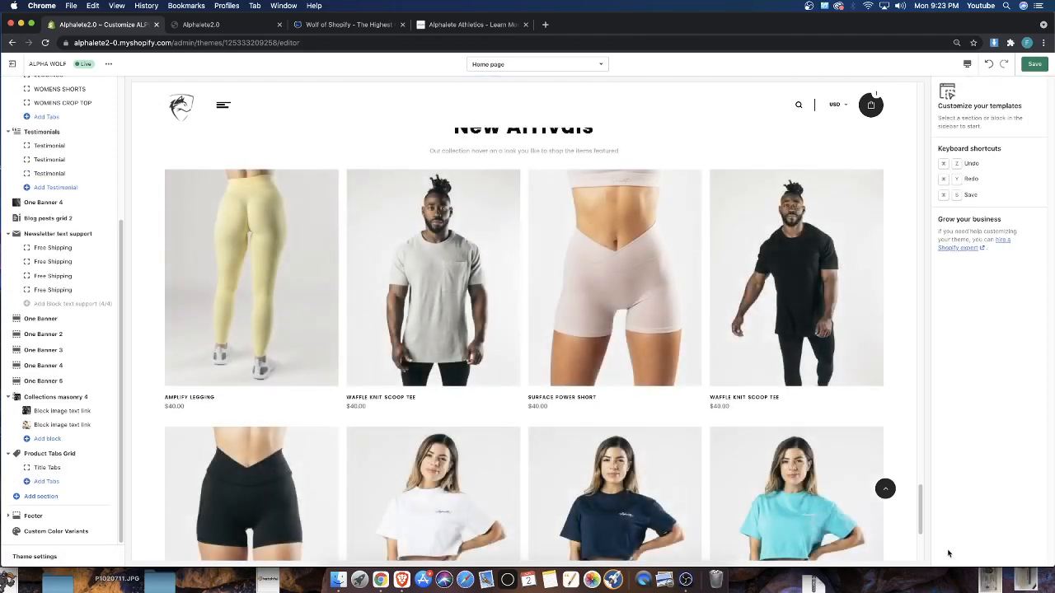
scroll(433, 346, down, 3)
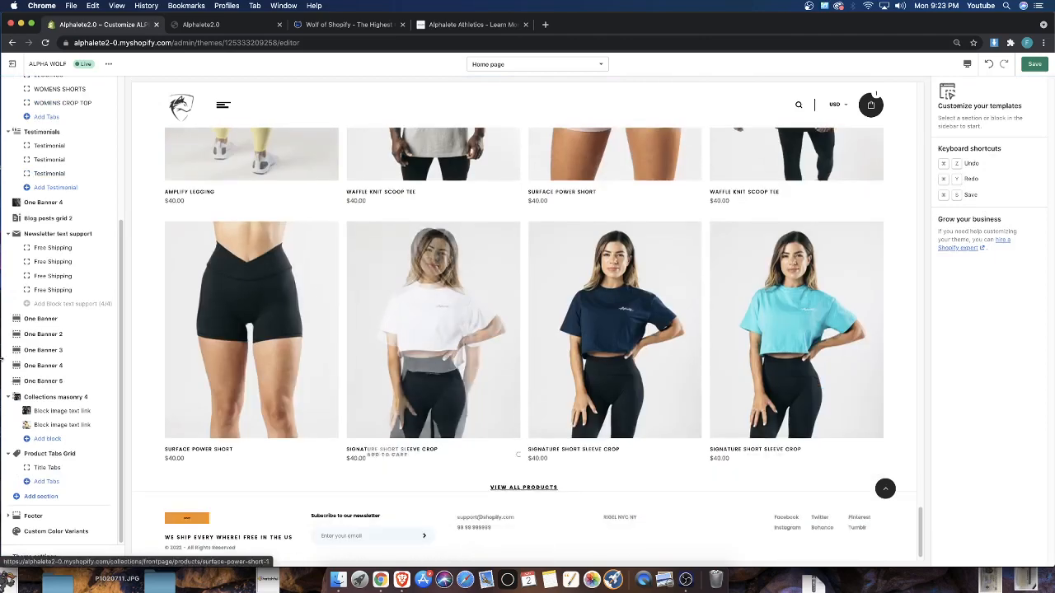
scroll(303, 473, up, 4)
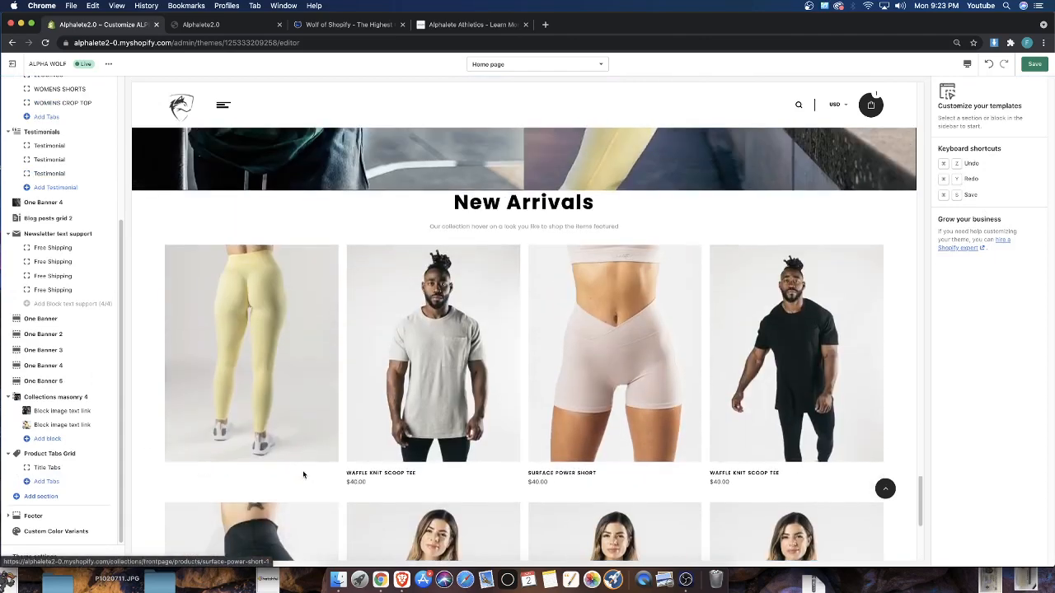
scroll(223, 496, down, 2)
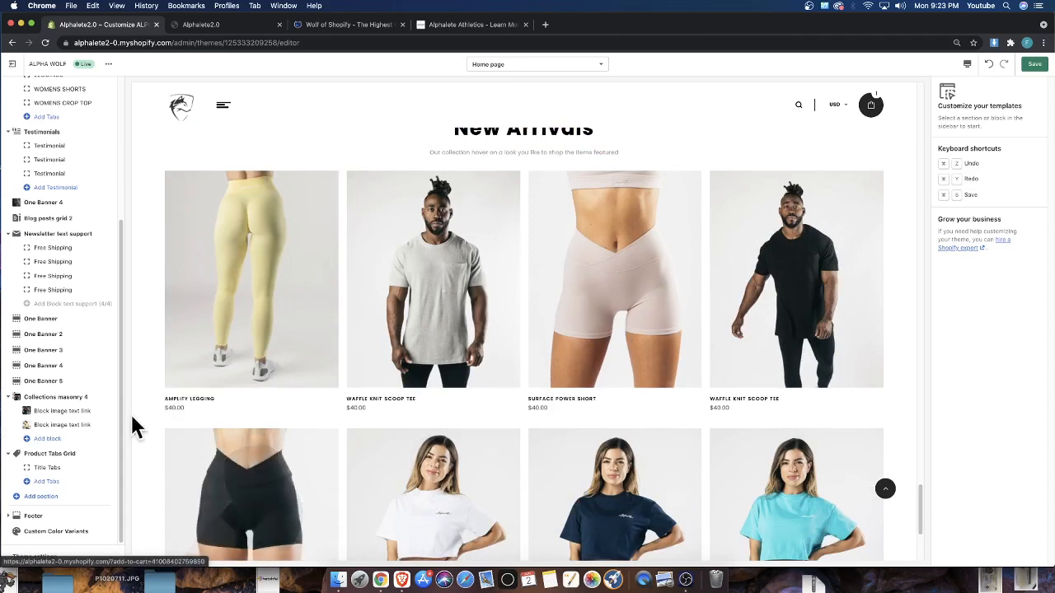
Set the Product Tabs Grid margin to 20px 0 0 0 and save the theme changes
click(53, 453)
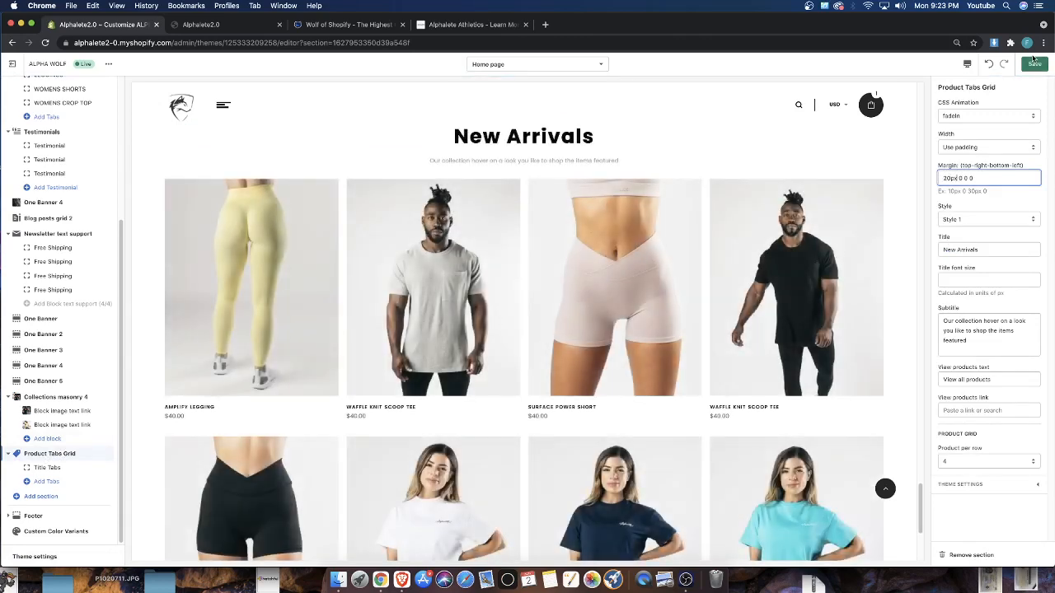
click(1033, 61)
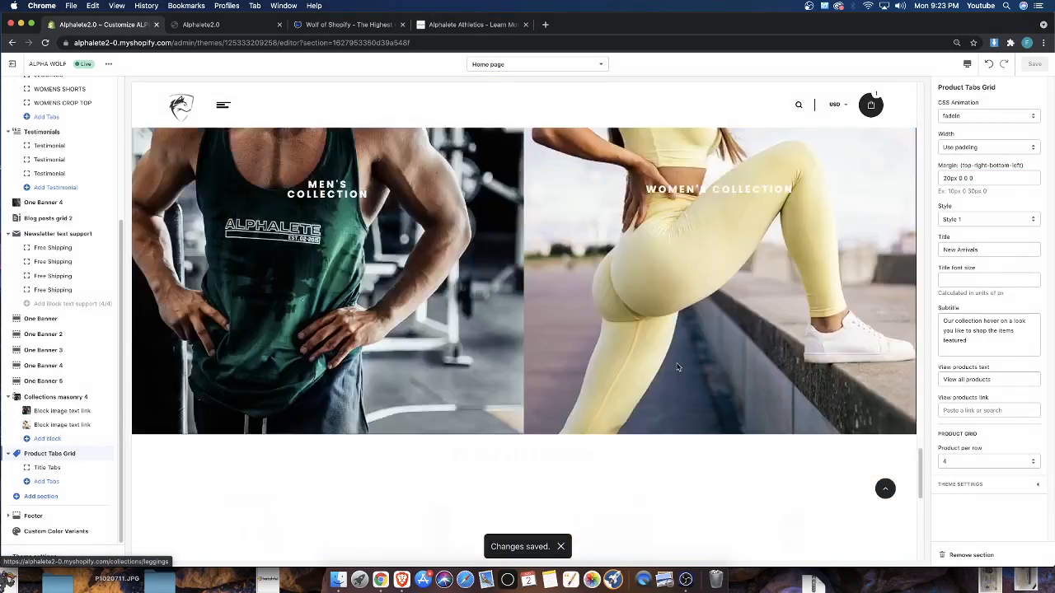
Review the spacing between the men's and women's collection banners, the New Arrivals grid and the footer in the preview
scroll(525, 407, up, 8)
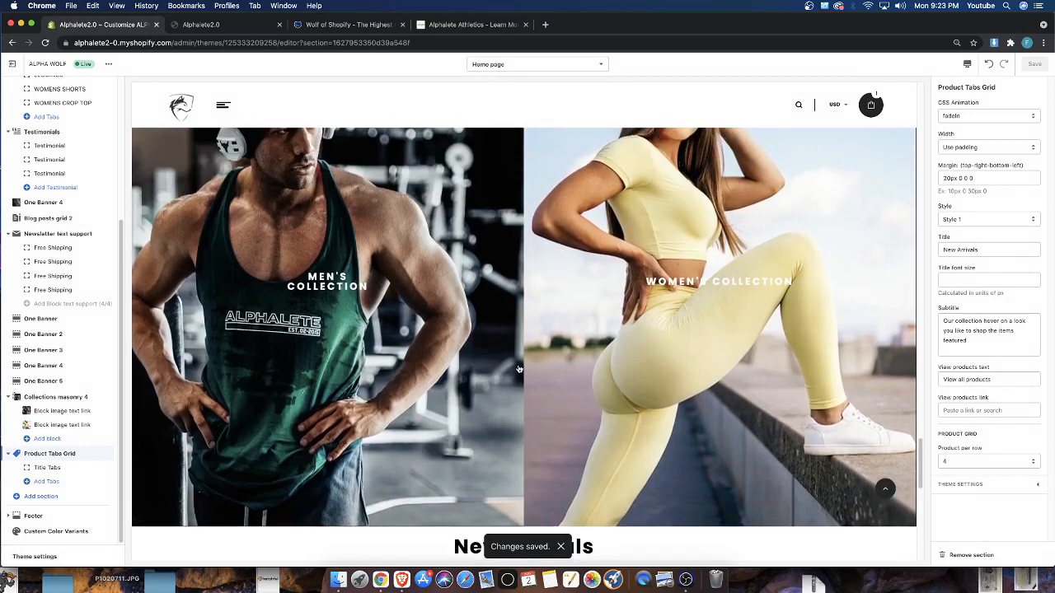
scroll(520, 370, up, 3)
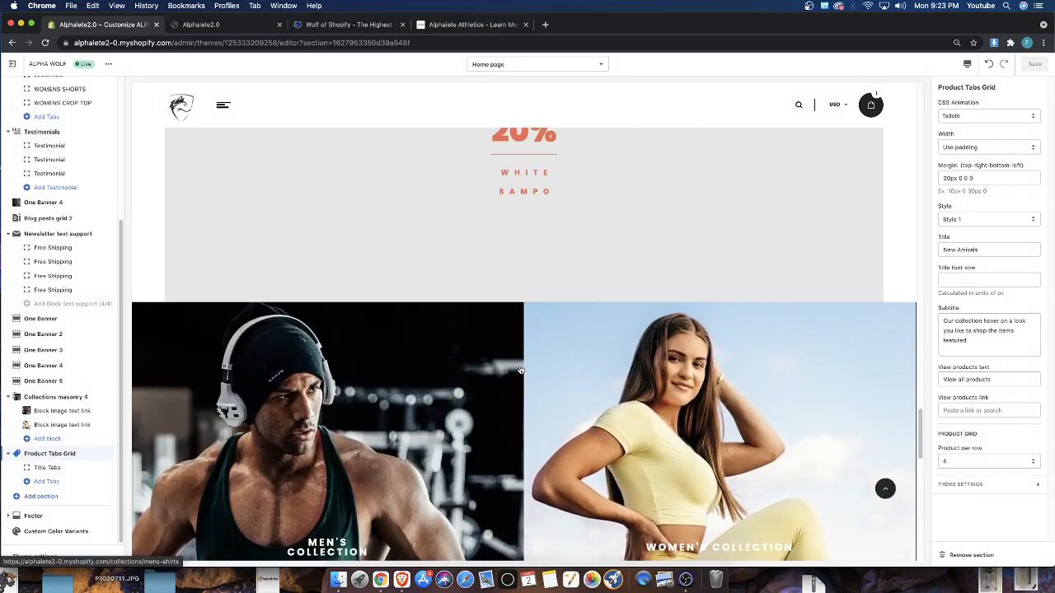
scroll(520, 370, down, 4)
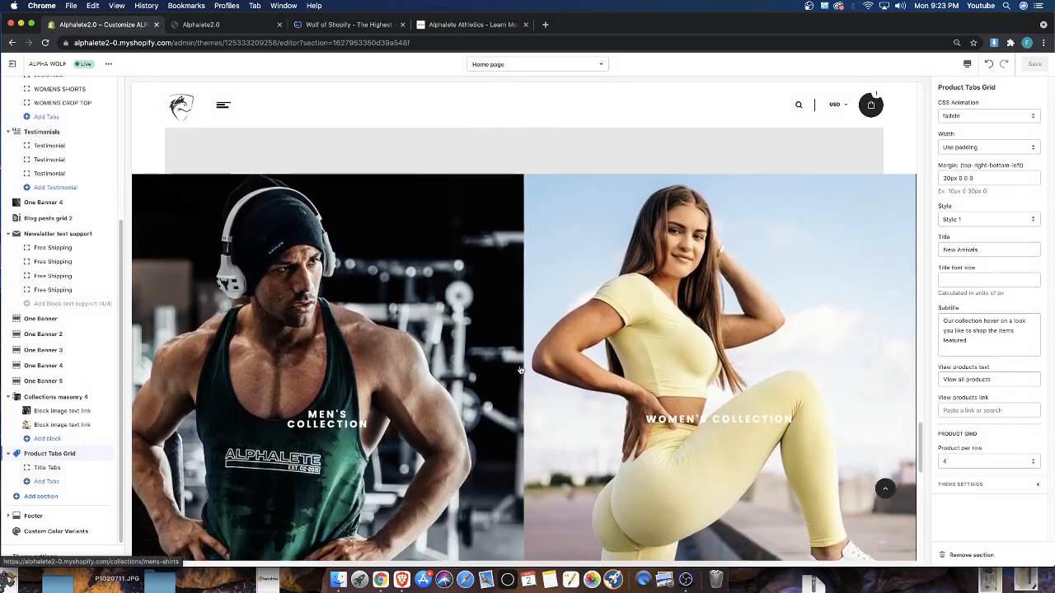
scroll(520, 366, down, 8)
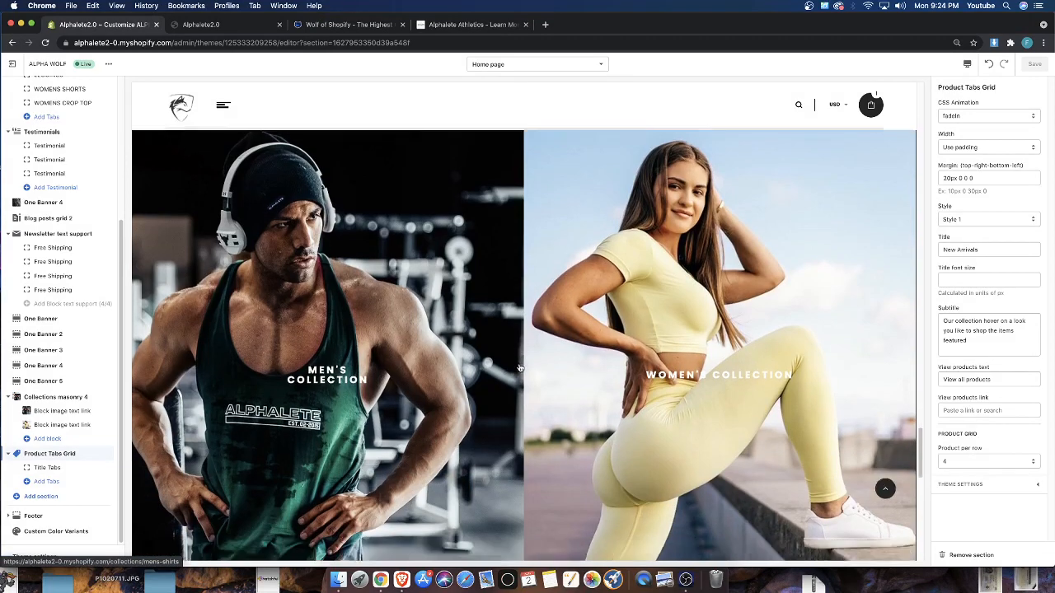
scroll(517, 365, down, 4)
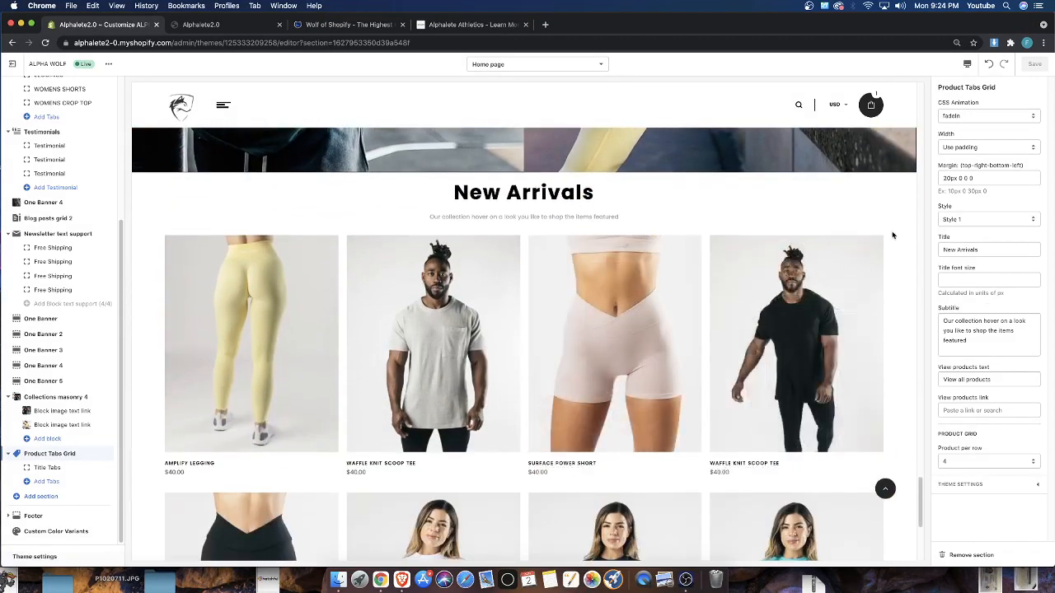
scroll(890, 234, down, 4)
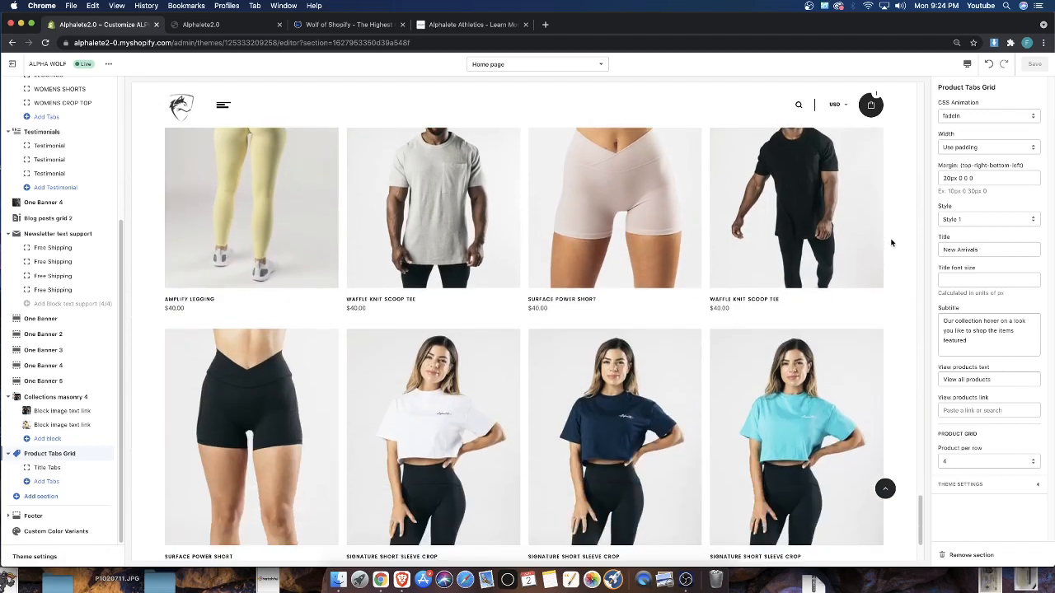
scroll(890, 245, down, 3)
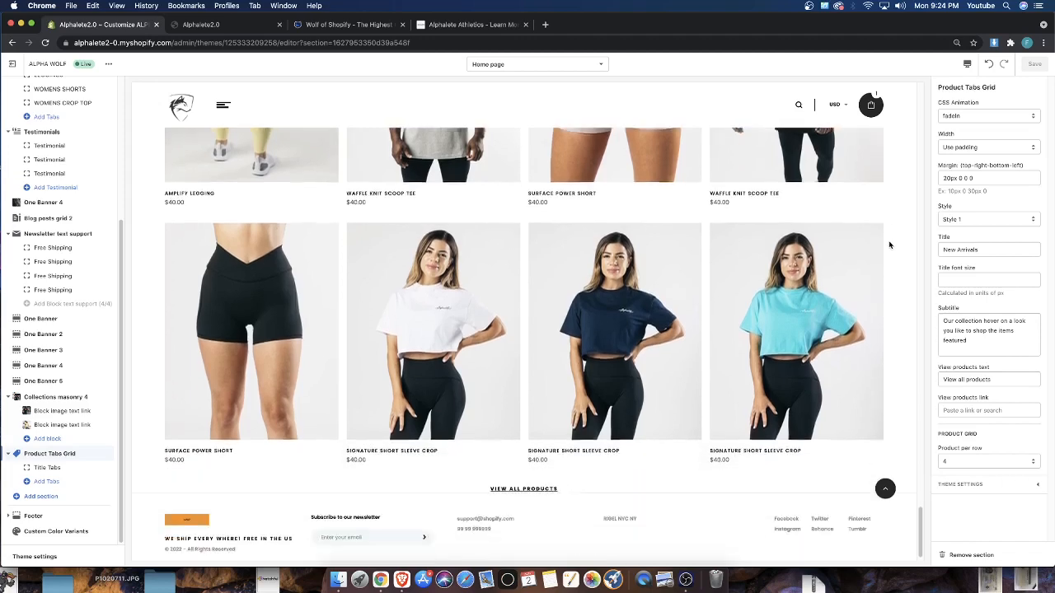
scroll(890, 245, up, 2)
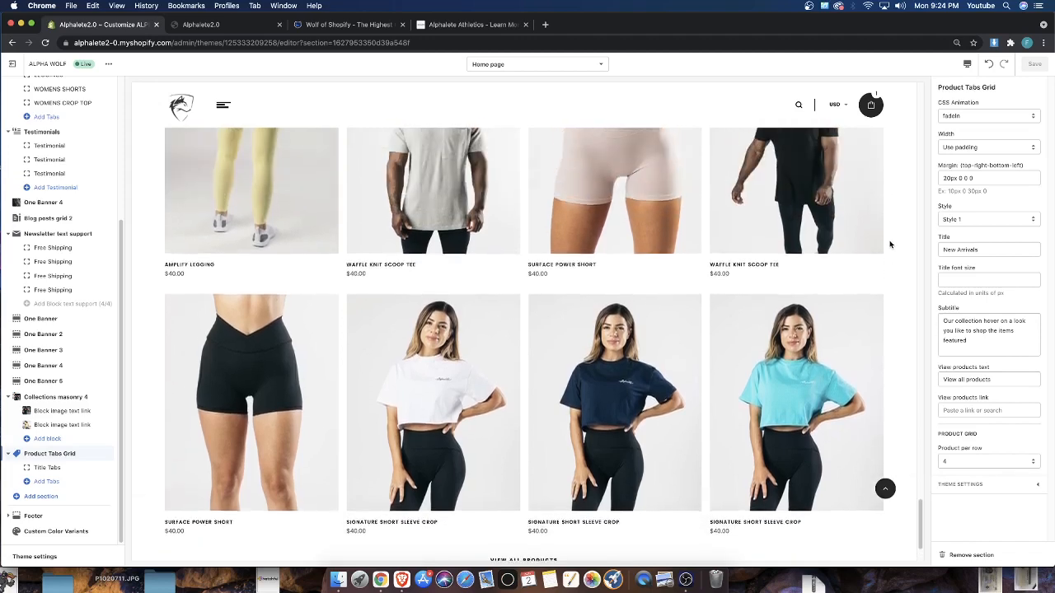
scroll(890, 245, up, 10)
scroll(890, 248, up, 10)
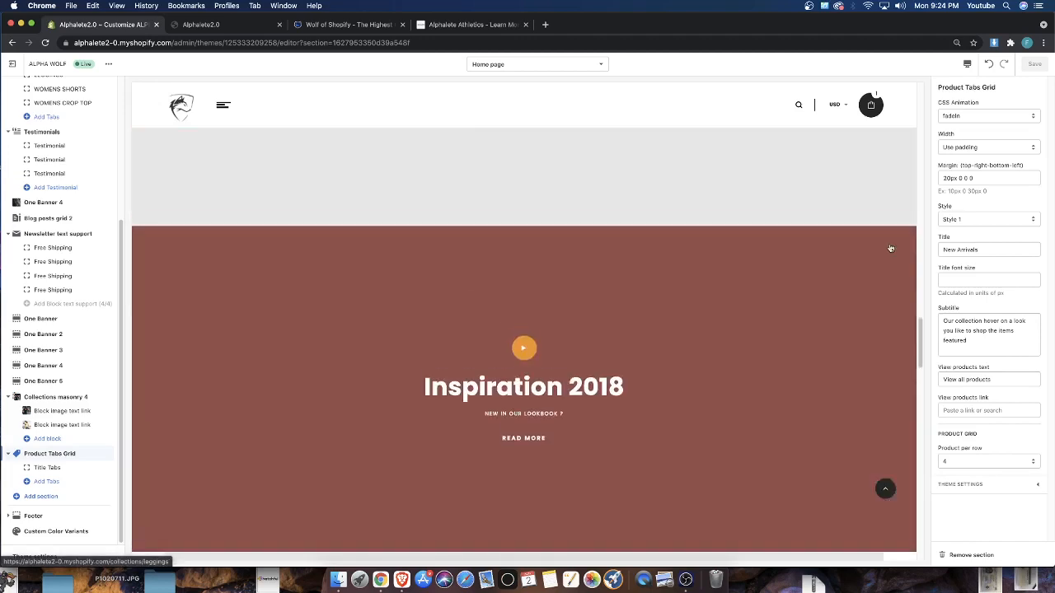
Remove the TRENDING and NEW COLLECTION slides from the home page Slideshow, keeping only the first slide
scroll(890, 249, up, 10)
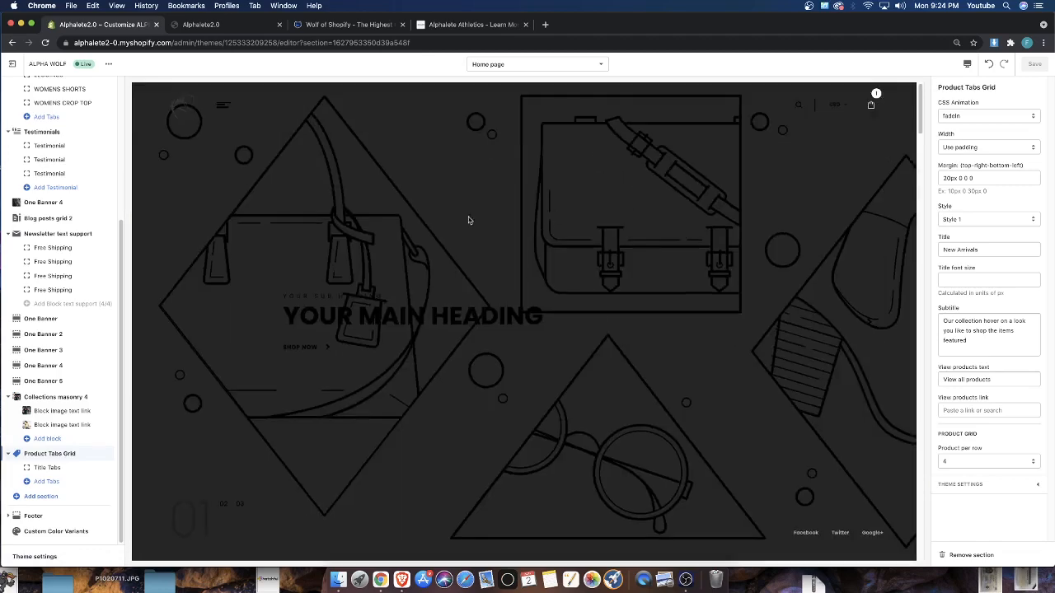
scroll(45, 252, up, 5)
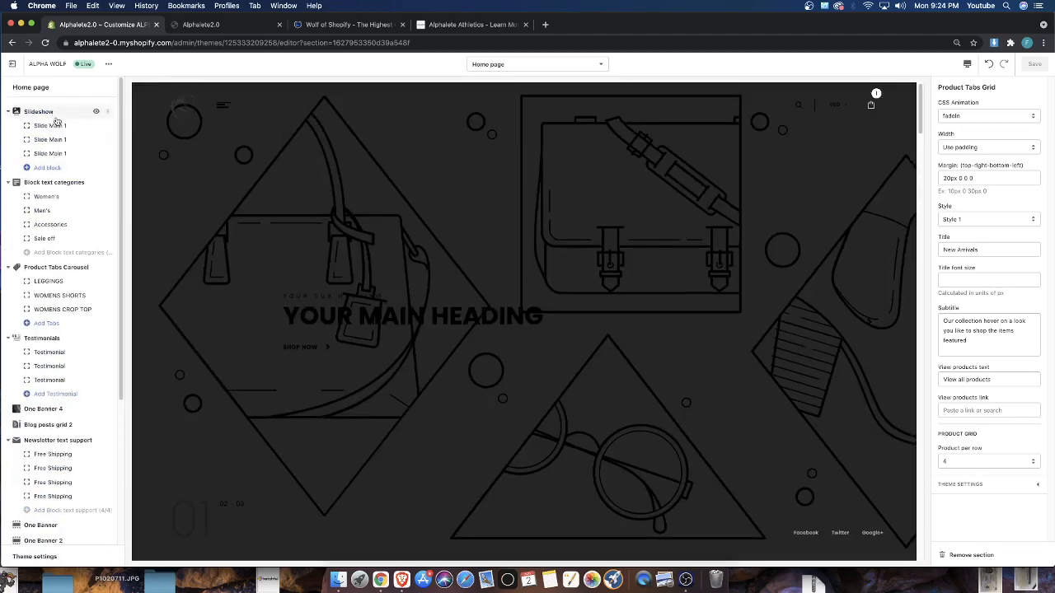
click(47, 153)
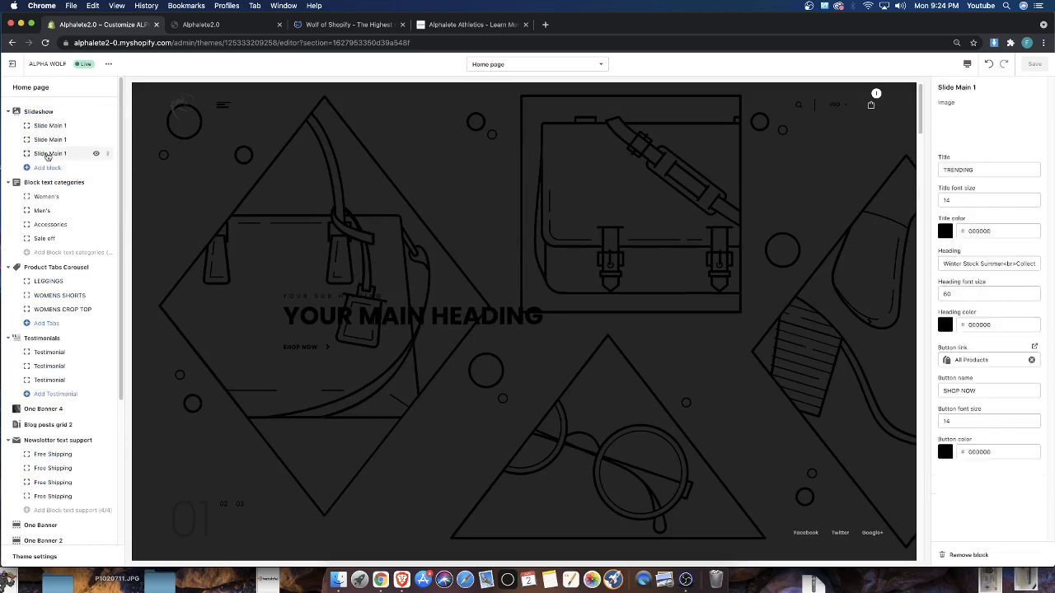
click(966, 555)
click(65, 143)
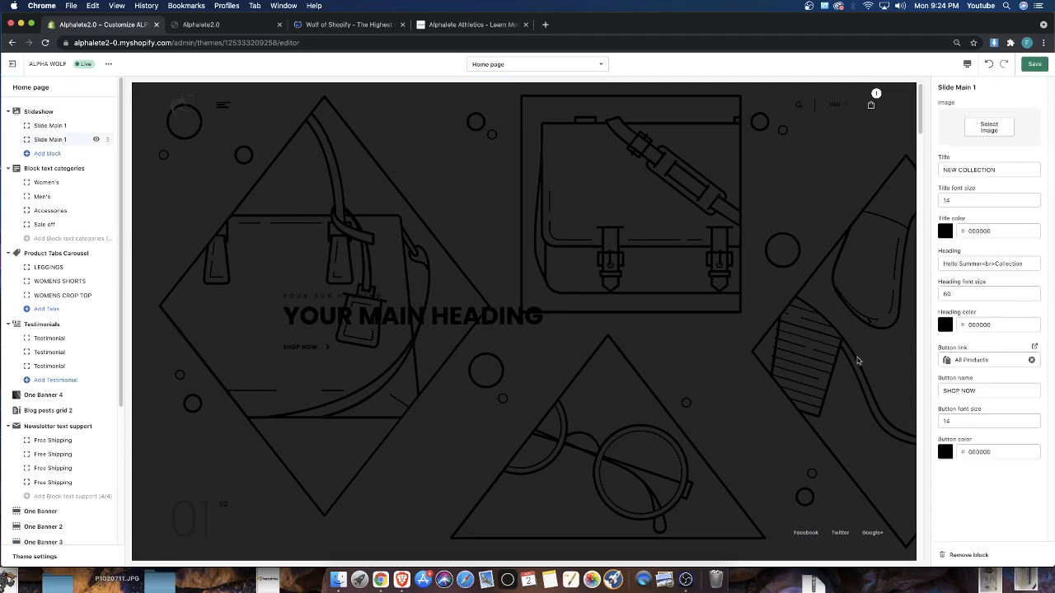
click(964, 555)
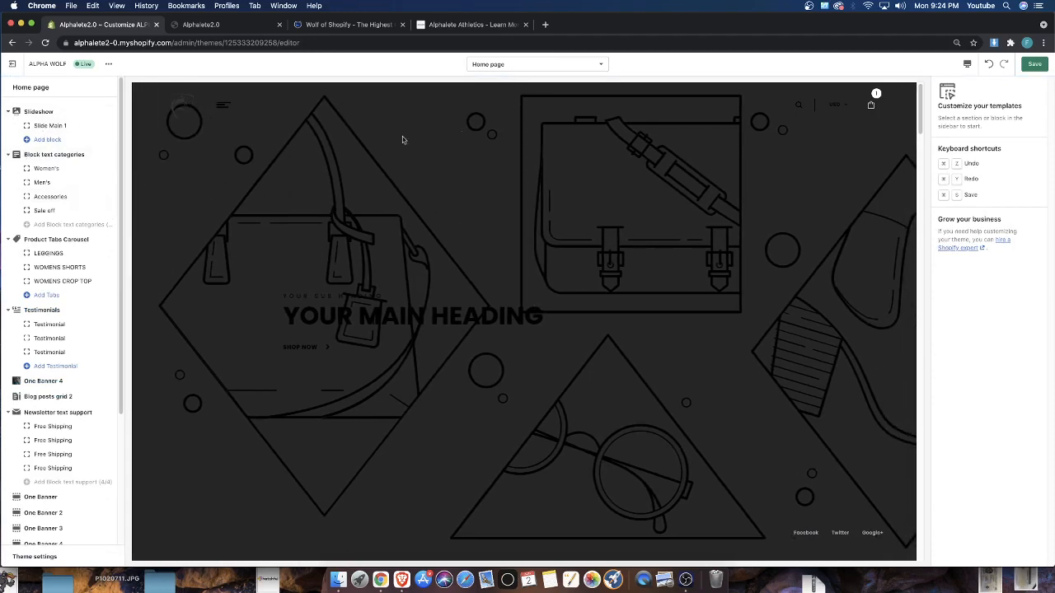
Try the image of three athletes with the blue outfit in the middle on the Slide Main 1 block
click(37, 125)
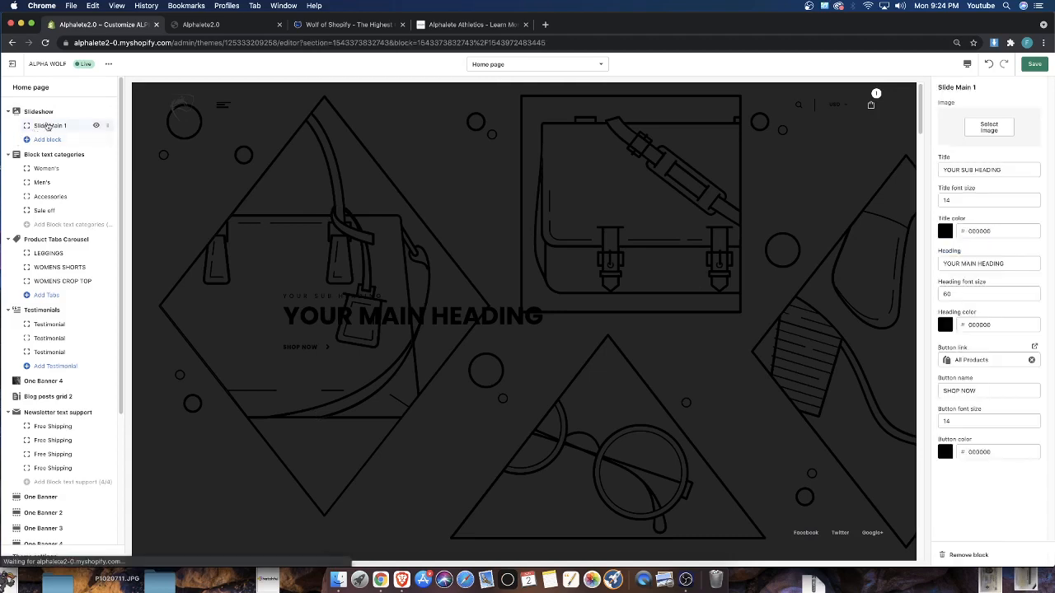
click(973, 130)
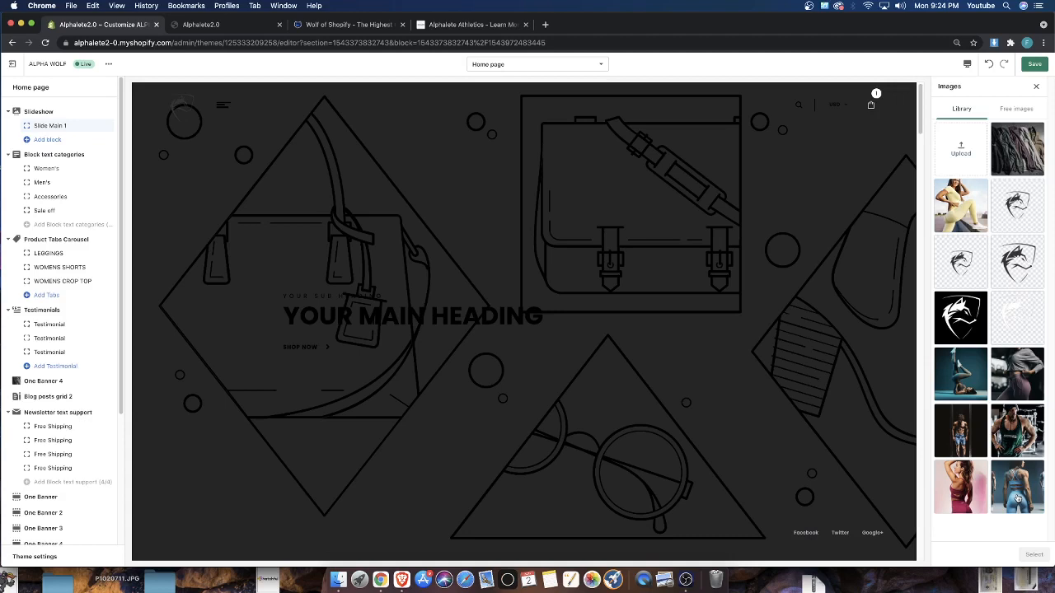
click(1017, 495)
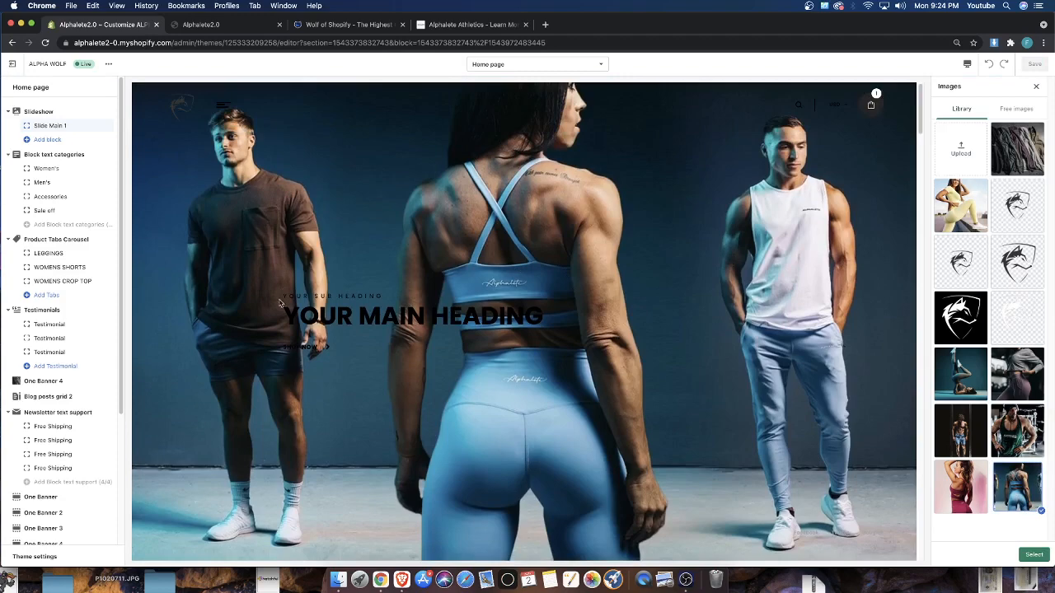
Examine the home page preview from the slideshow down to the banner sections below the newsletter to find a suitable banner
scroll(313, 227, down, 20)
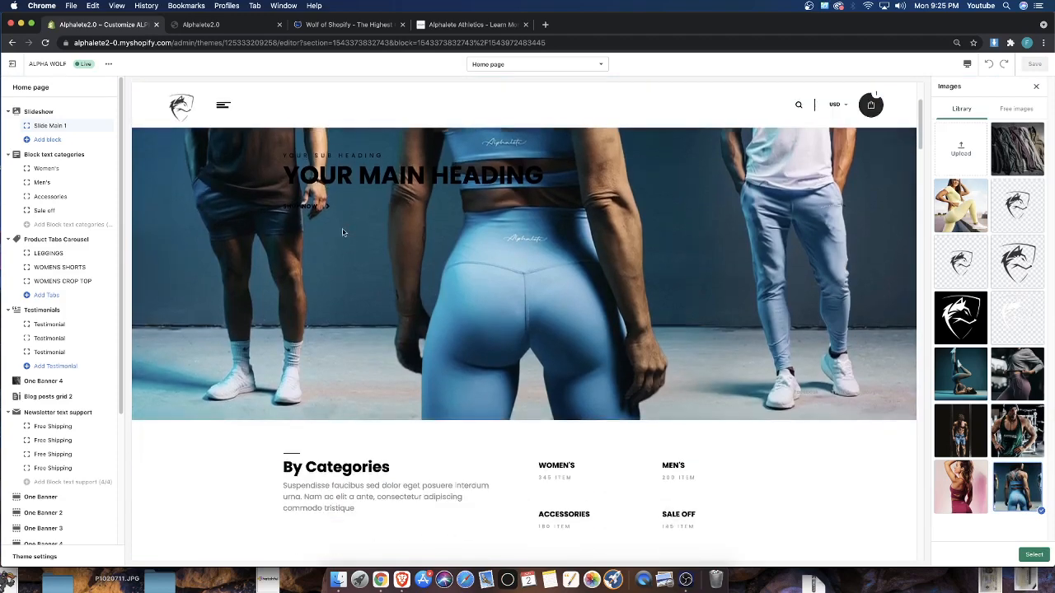
scroll(516, 273, down, 5)
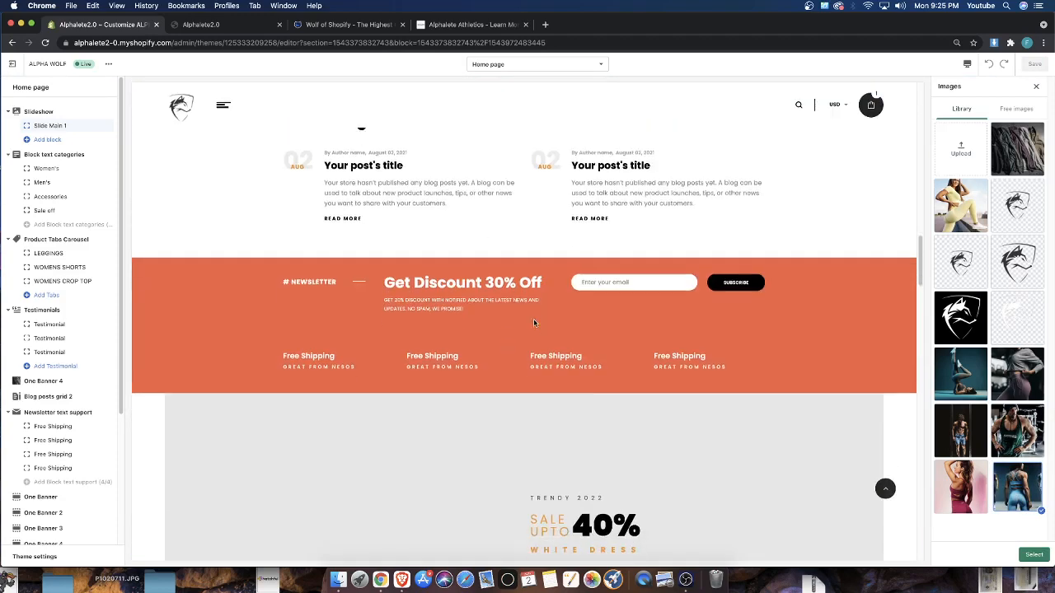
scroll(452, 279, up, 2)
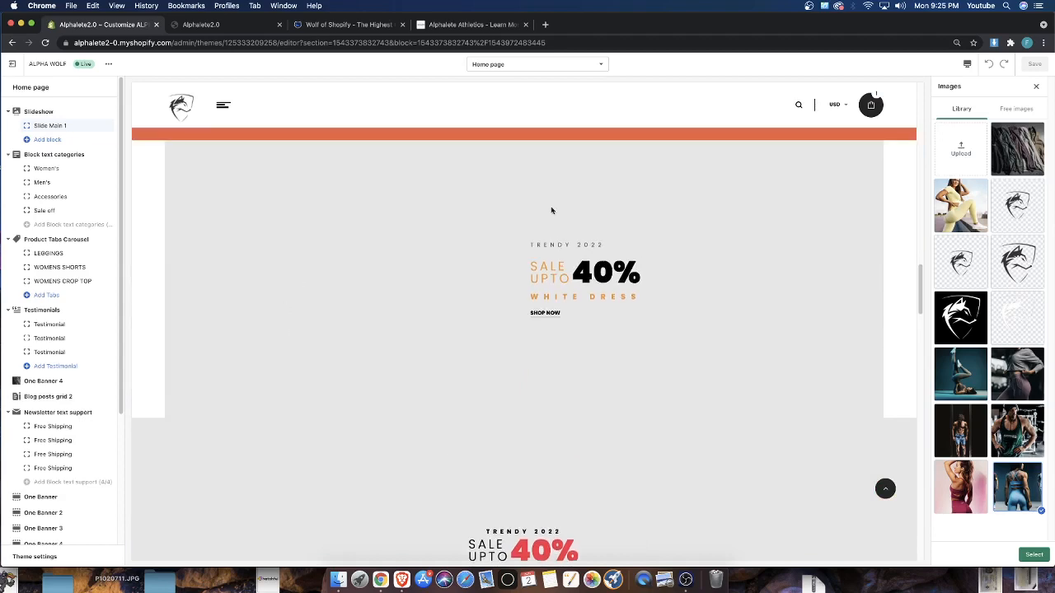
scroll(437, 231, up, 20)
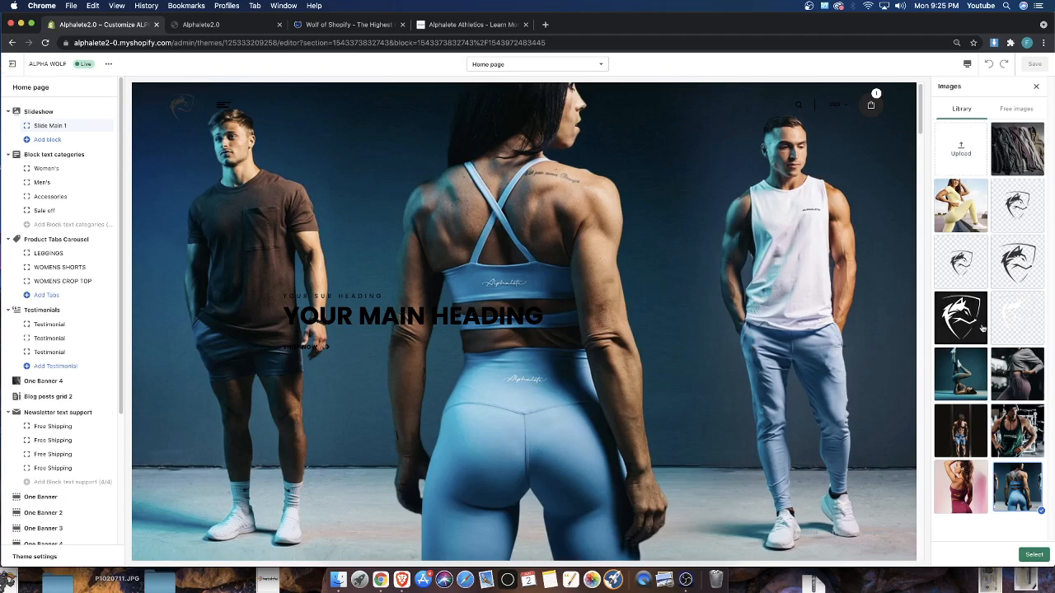
scroll(742, 330, down, 15)
scroll(727, 328, down, 15)
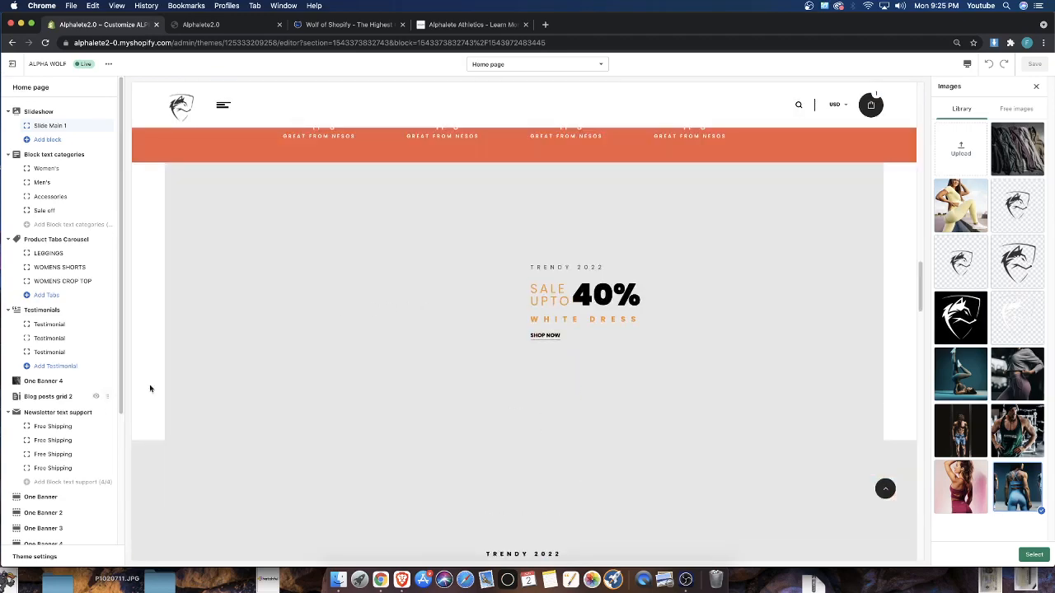
scroll(106, 266, down, 1)
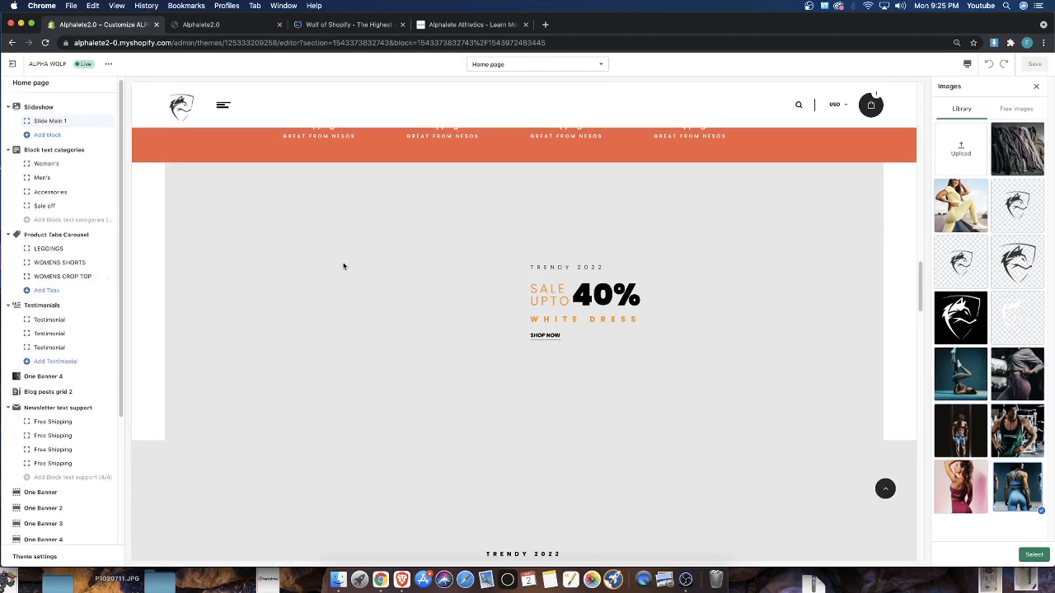
scroll(371, 272, up, 5)
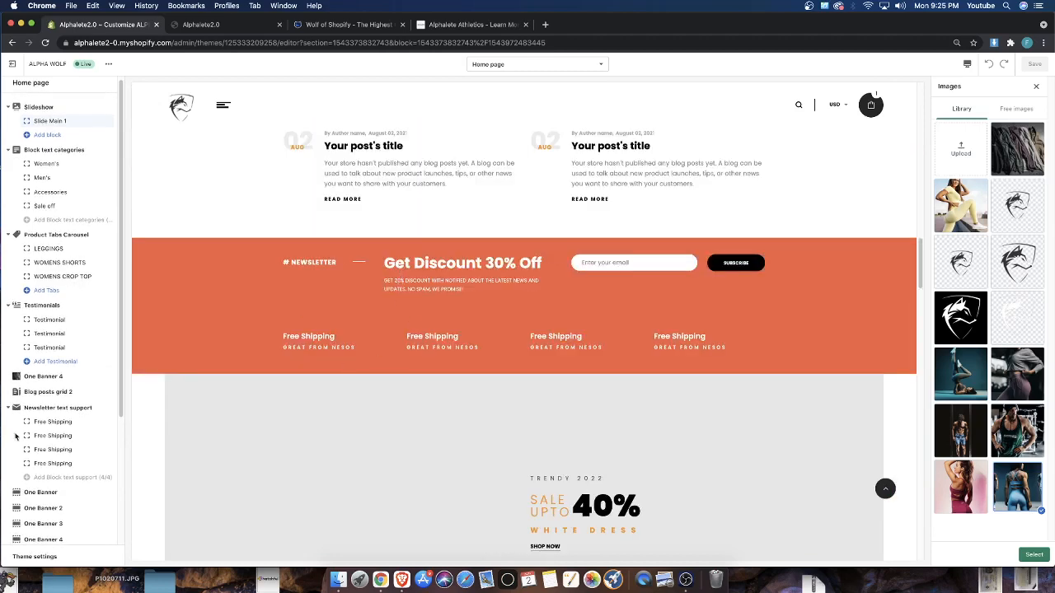
scroll(15, 437, down, 4)
Try the three-athlete image on the One Banner section
click(45, 320)
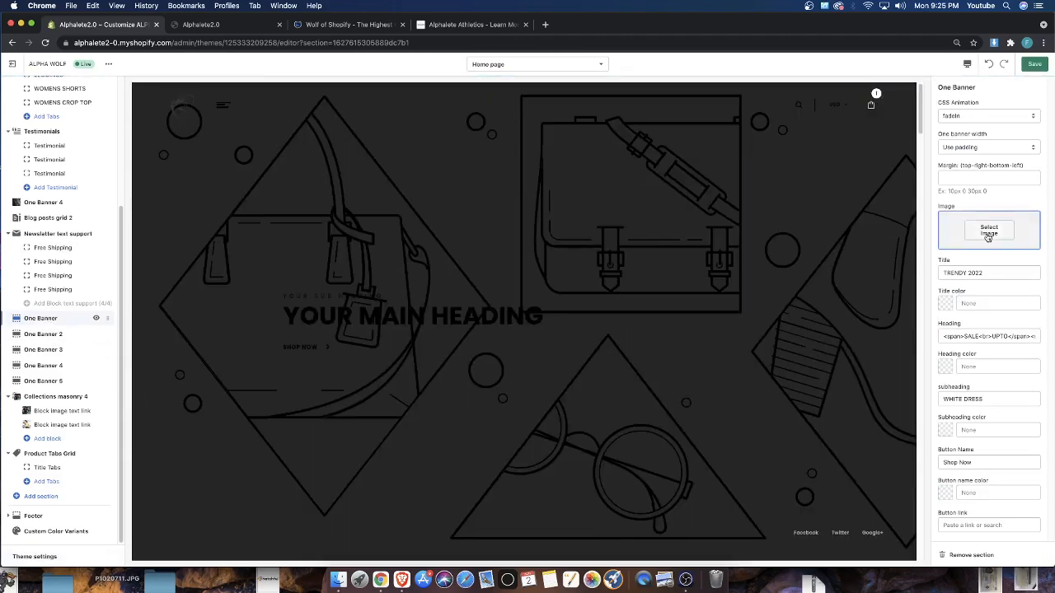
click(993, 230)
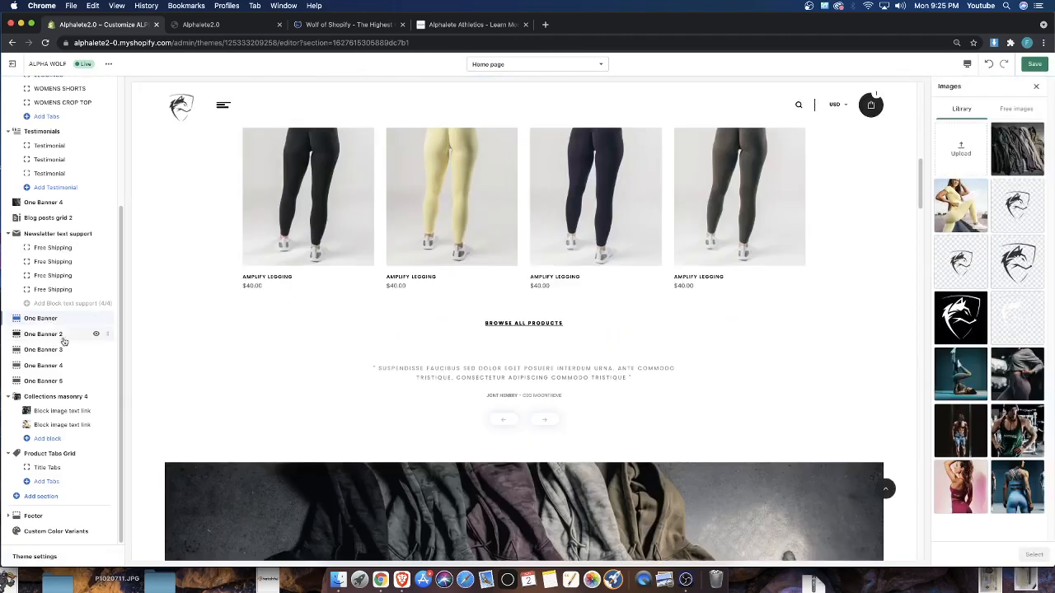
click(1010, 479)
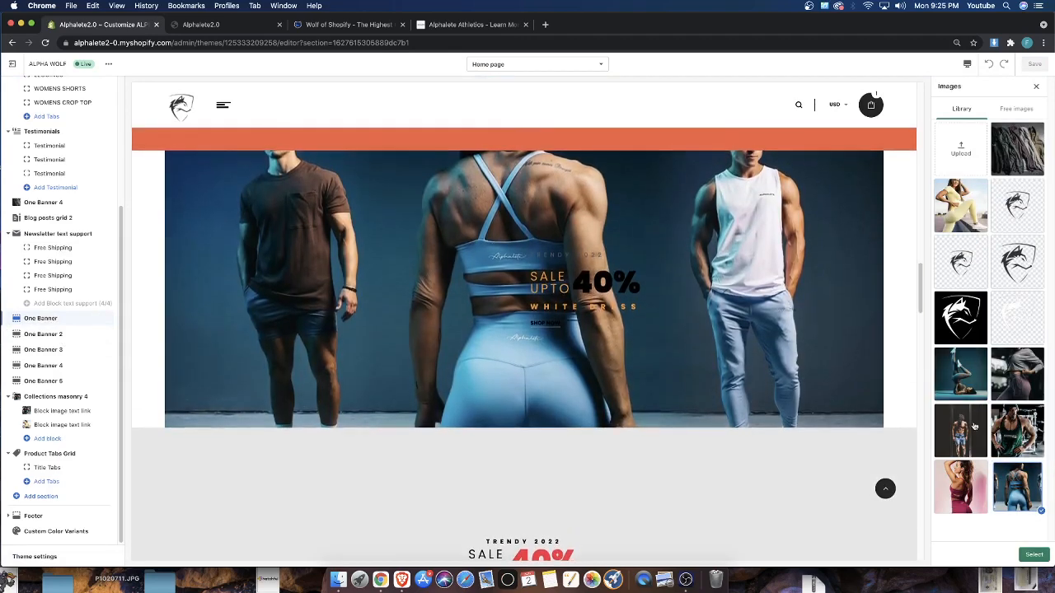
Set the three-athlete library image as the One Banner 2 image
click(50, 333)
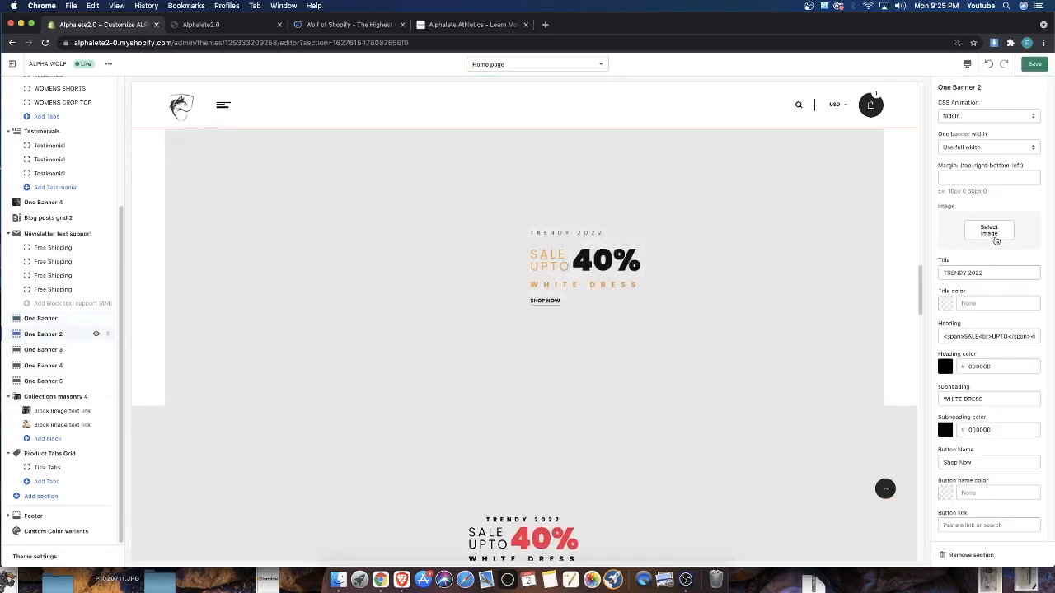
click(996, 230)
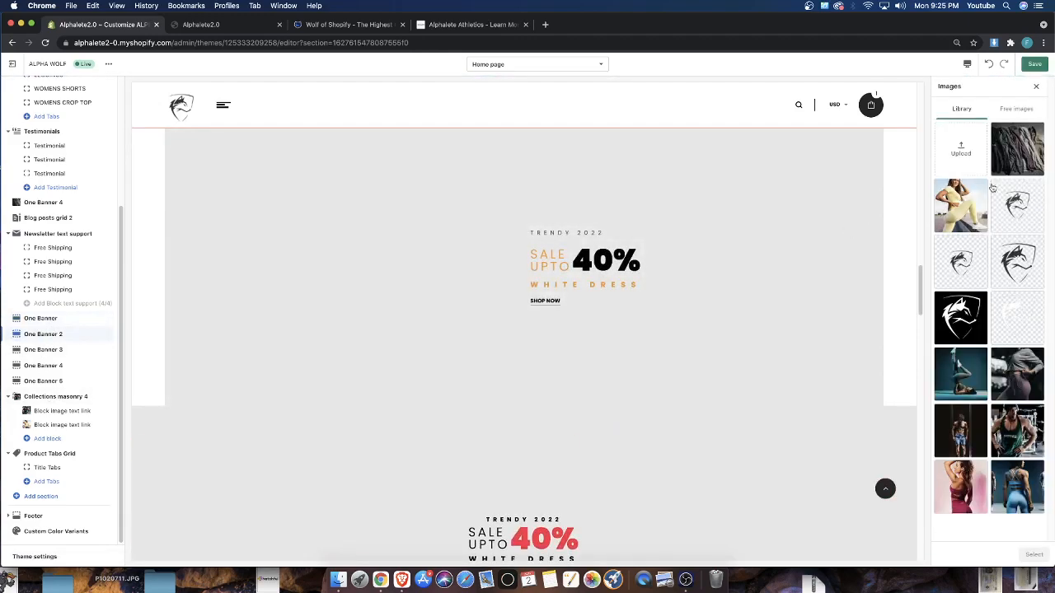
click(1017, 486)
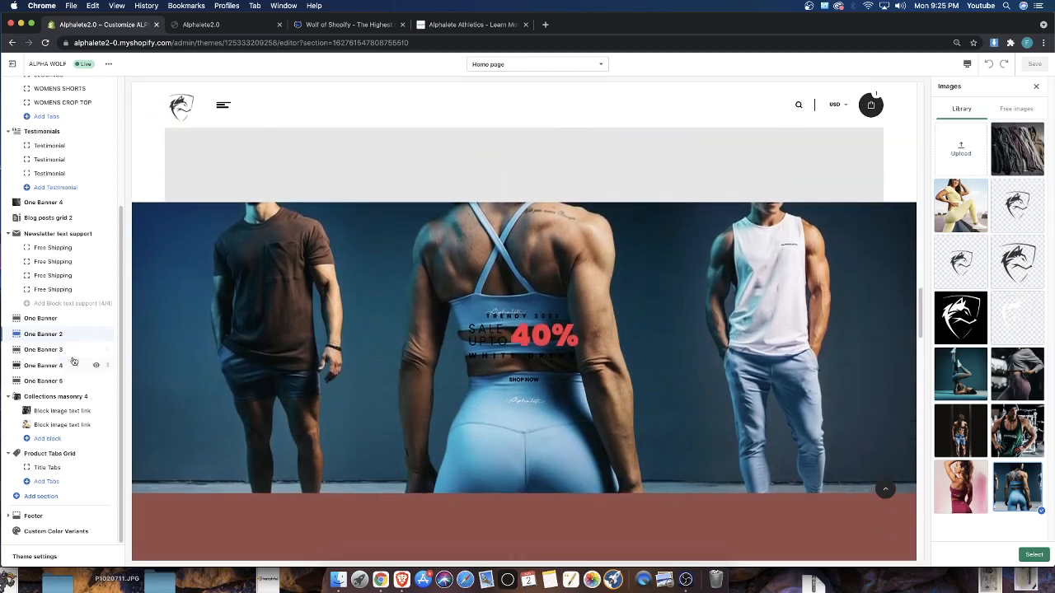
click(1032, 555)
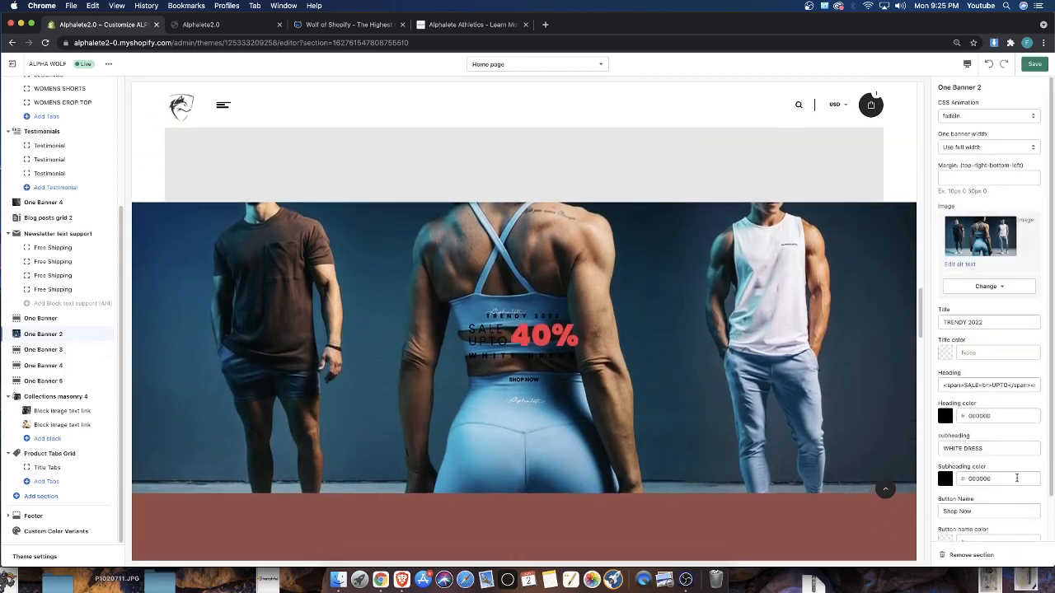
Set the One Banner 2 margin to 10px 0 0 0 and its banner width to Use padding
click(948, 179)
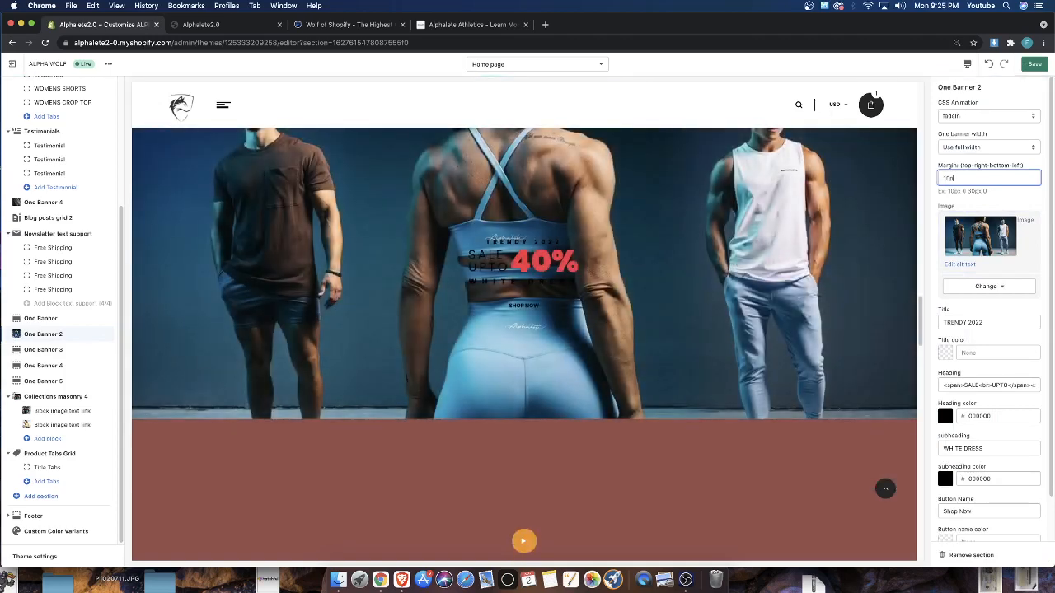
text(10px)
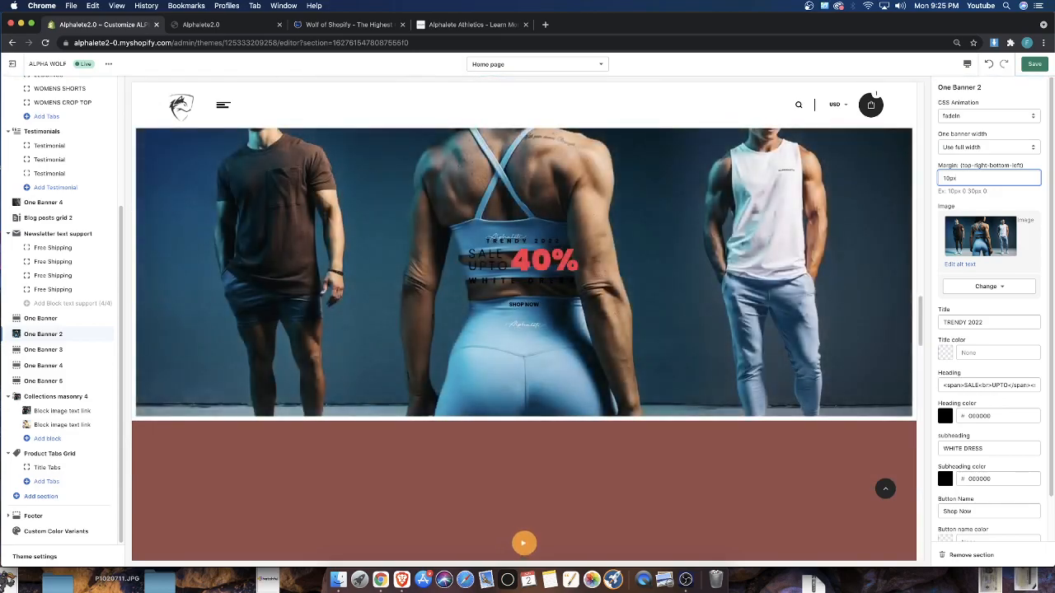
text( 0 0 0)
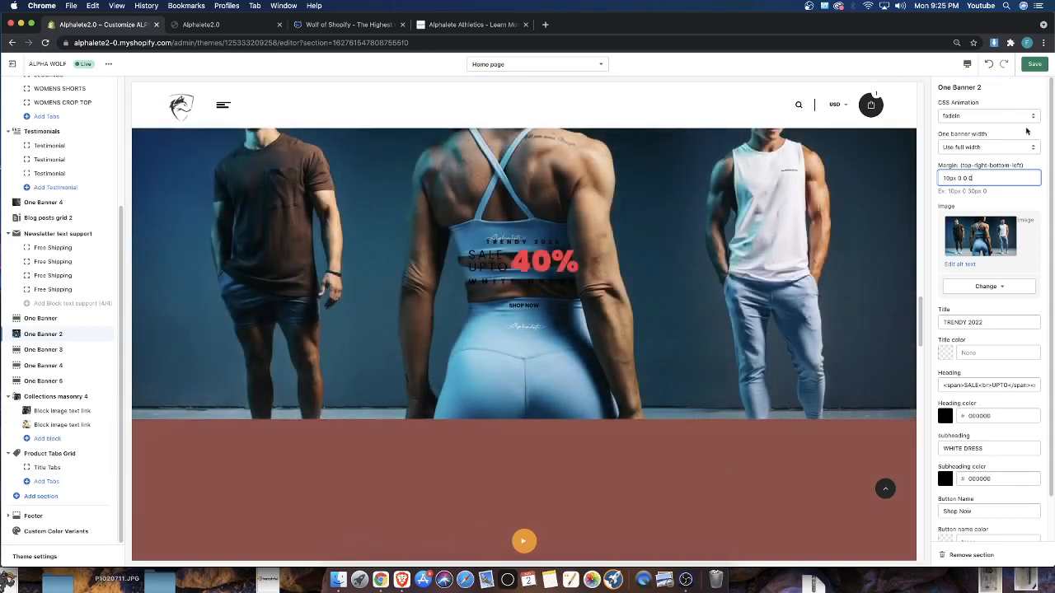
click(999, 148)
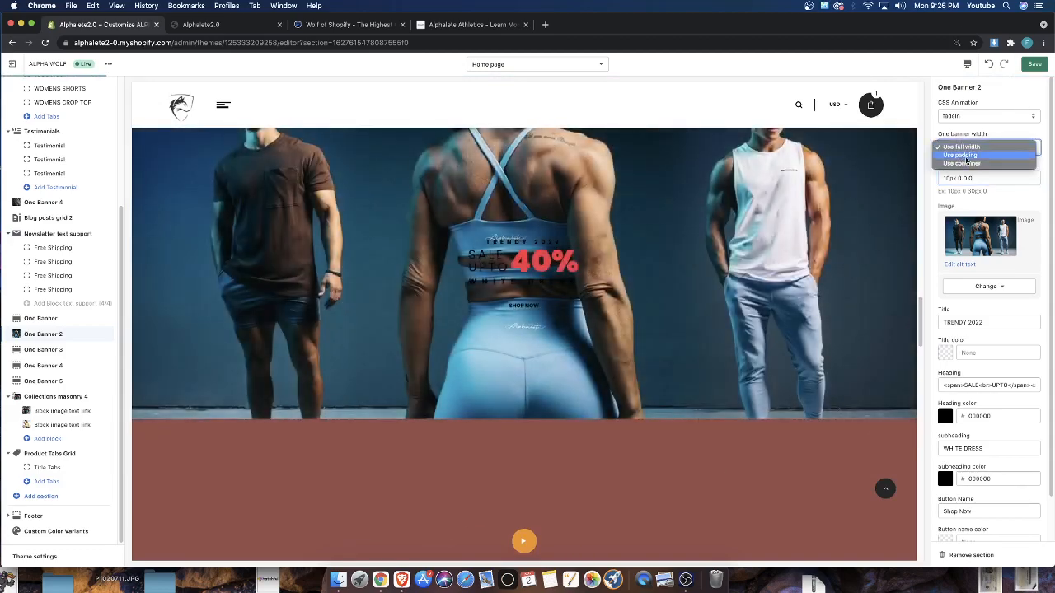
click(964, 156)
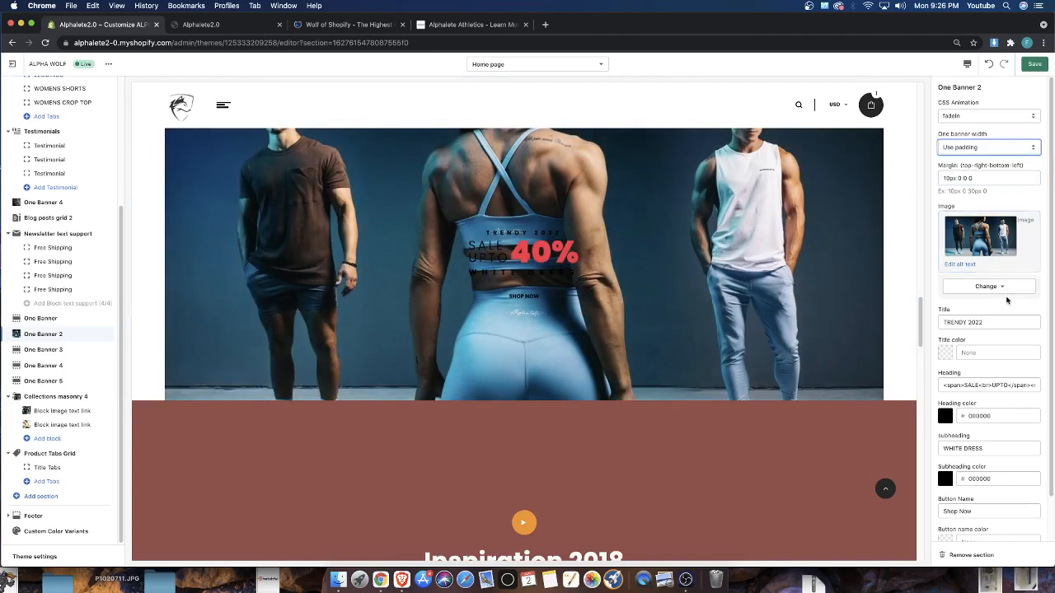
Add a 30px bottom margin to One Banner 2, making its margin 10px 0 30px 0
click(945, 177)
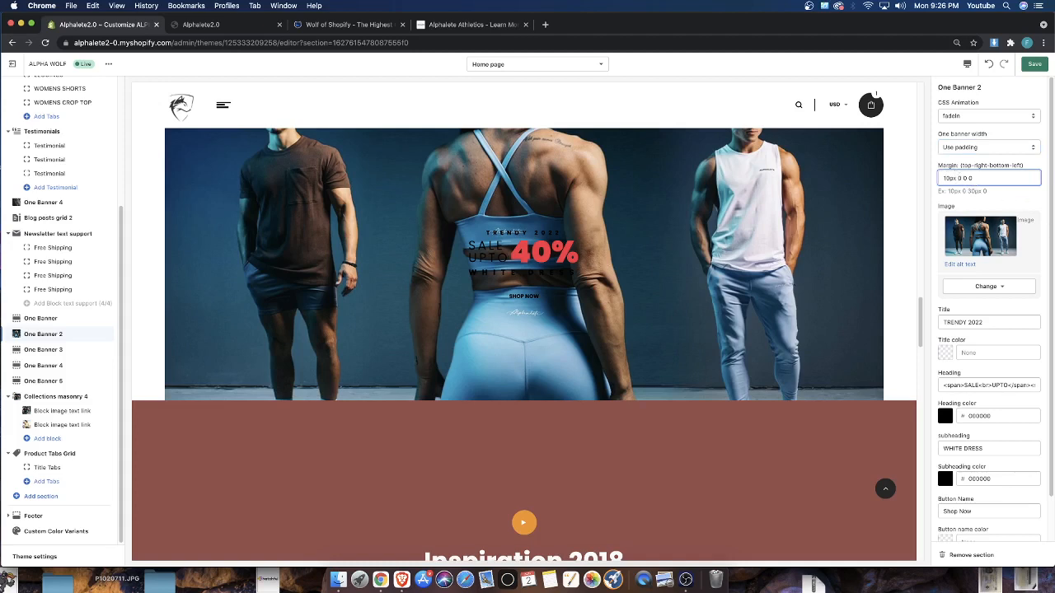
text(3)
click(971, 178)
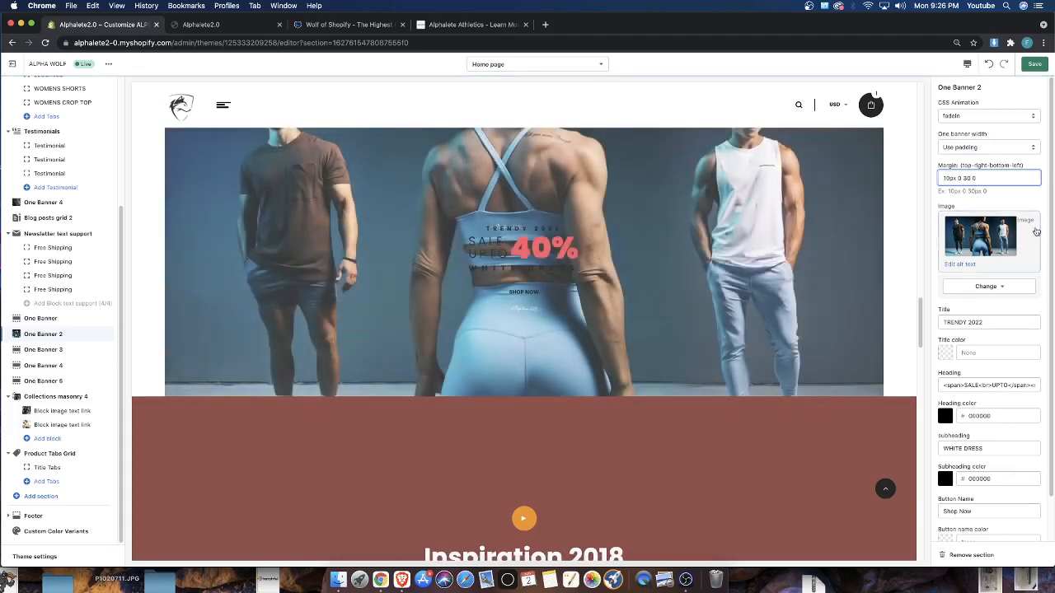
text(px)
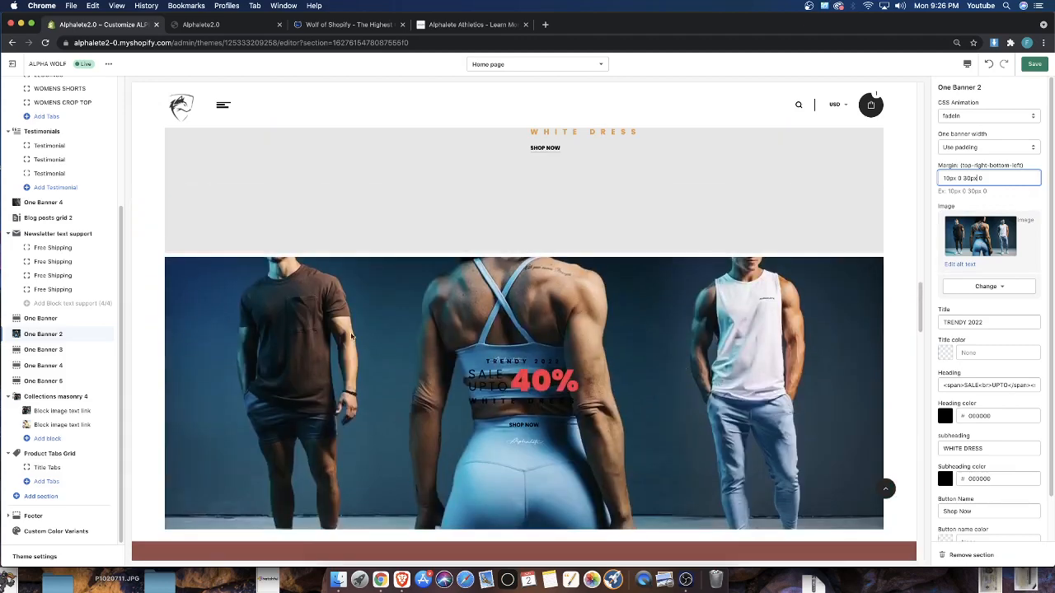
Switch to the Alphalete Athletics site, review its home page layout, and return to the theme editor to compare
click(458, 25)
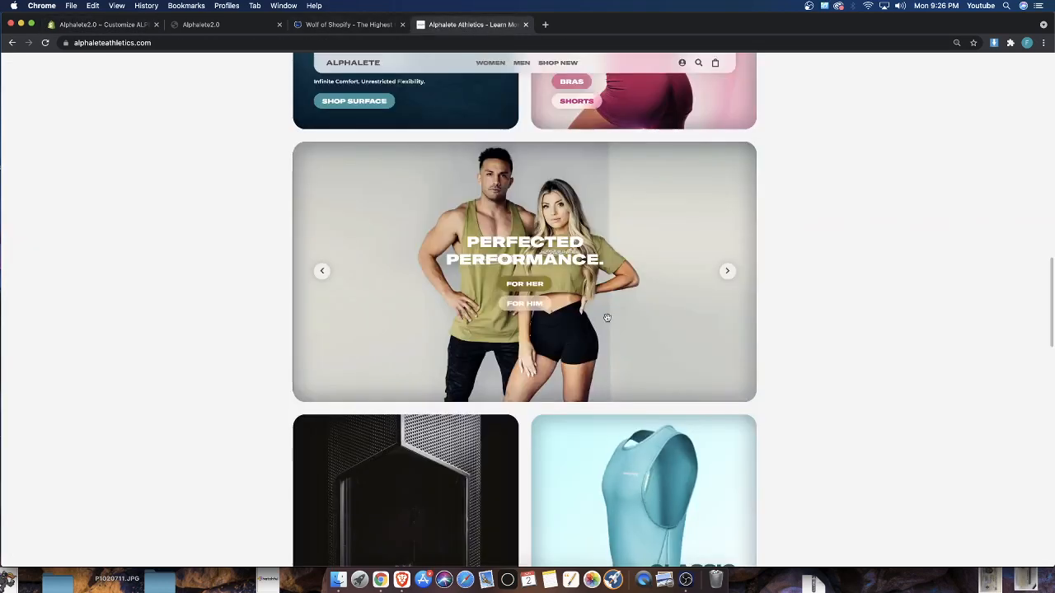
scroll(610, 313, up, 15)
scroll(610, 314, down, 20)
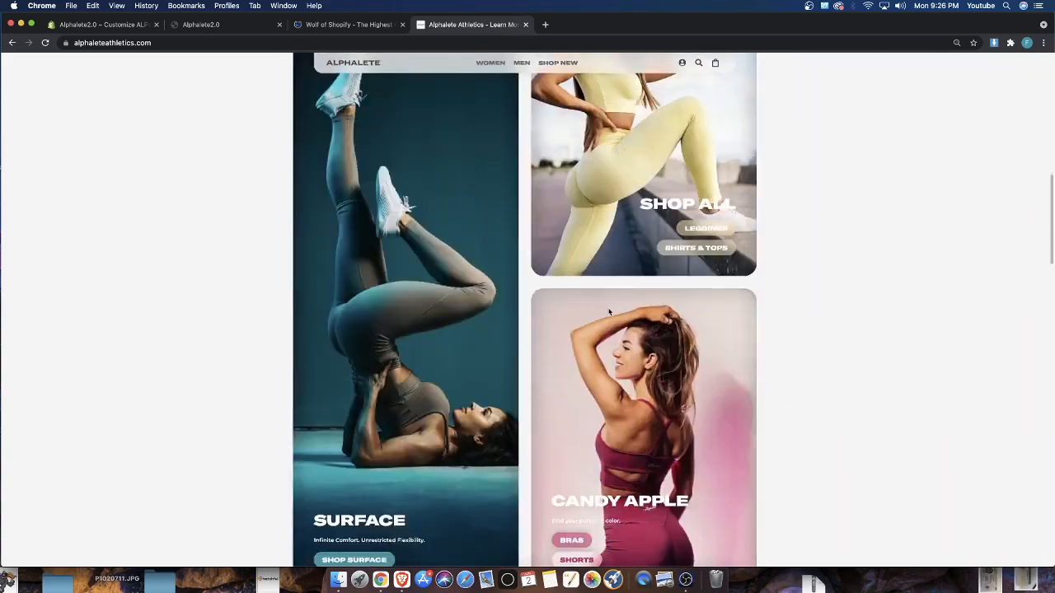
scroll(609, 312, up, 20)
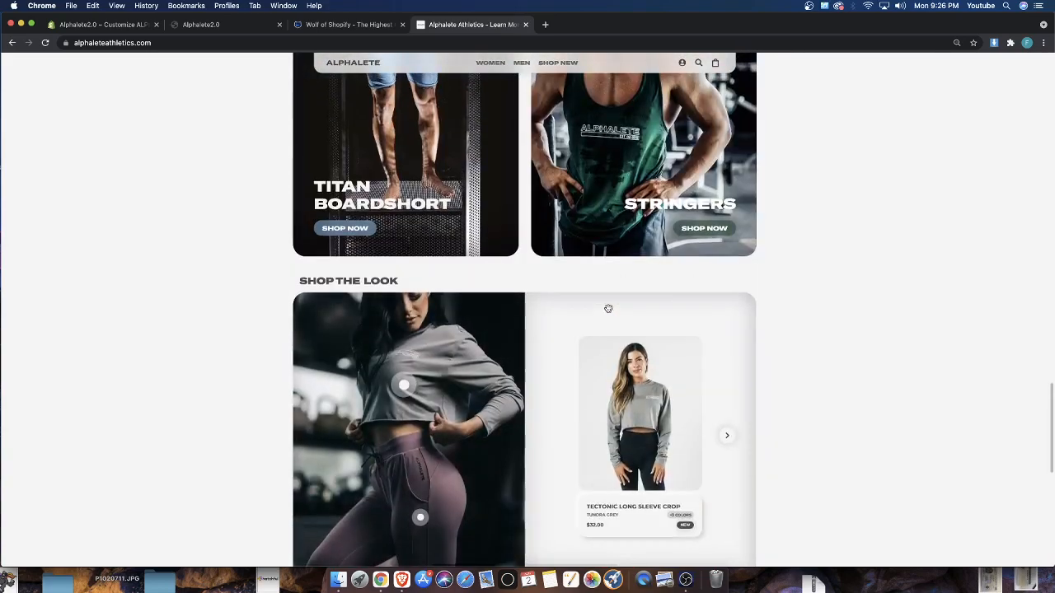
scroll(606, 308, up, 5)
scroll(606, 308, down, 7)
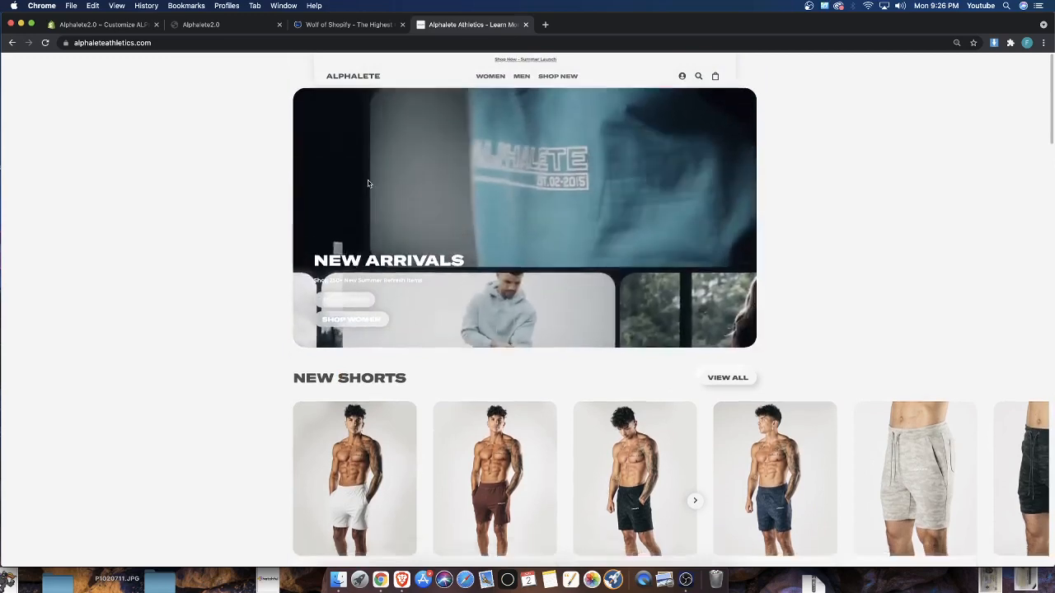
click(210, 25)
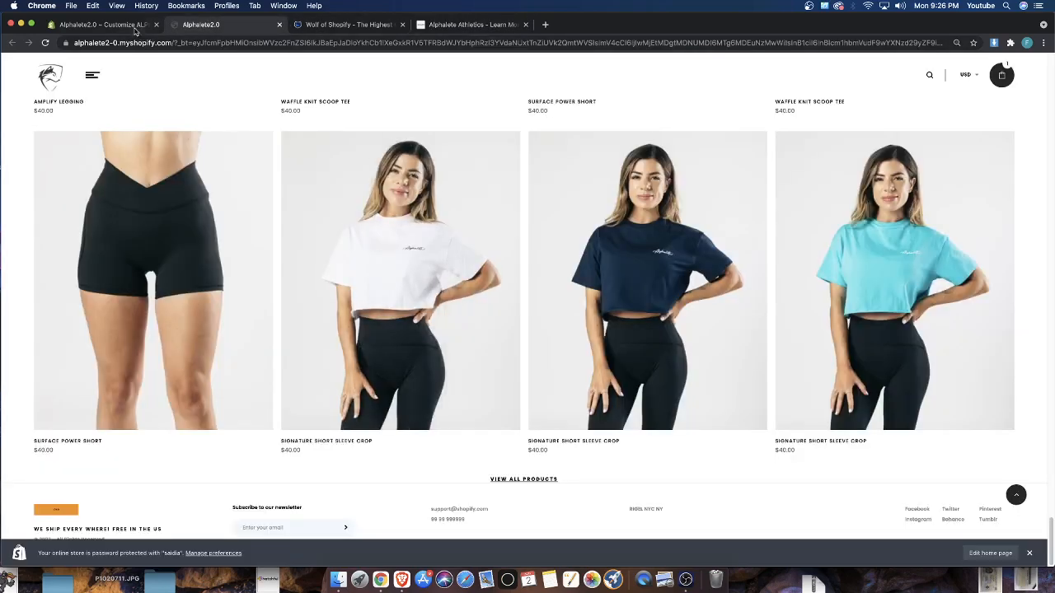
key(ctrl+shift+Tab)
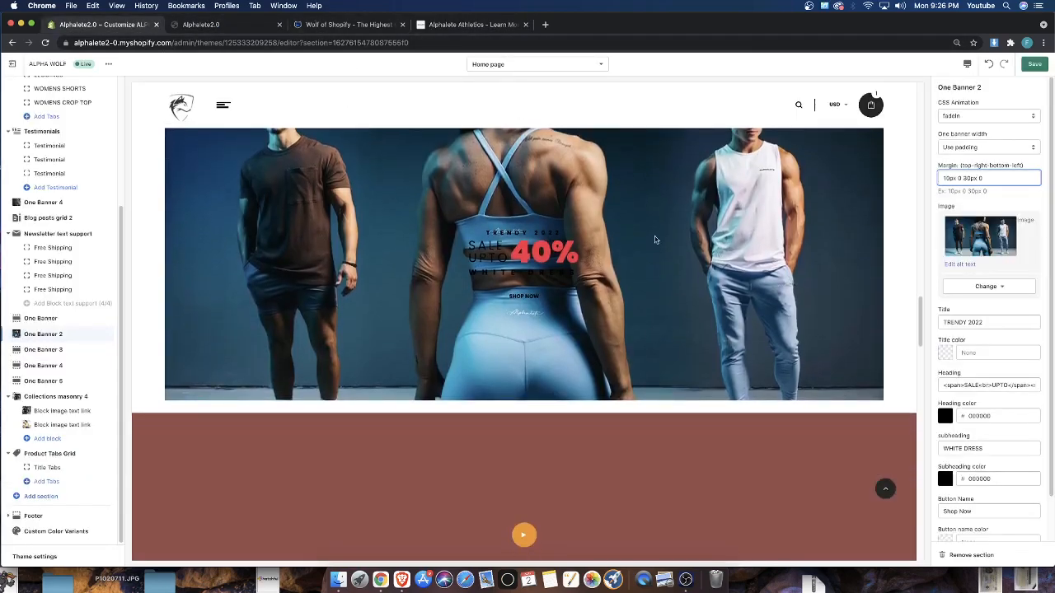
Switch back to the Alphalete Athletics site and bring up the SHOP ALL slide in its home page slider for reference
key(ctrl+shift+Tab)
scroll(537, 263, up, 5)
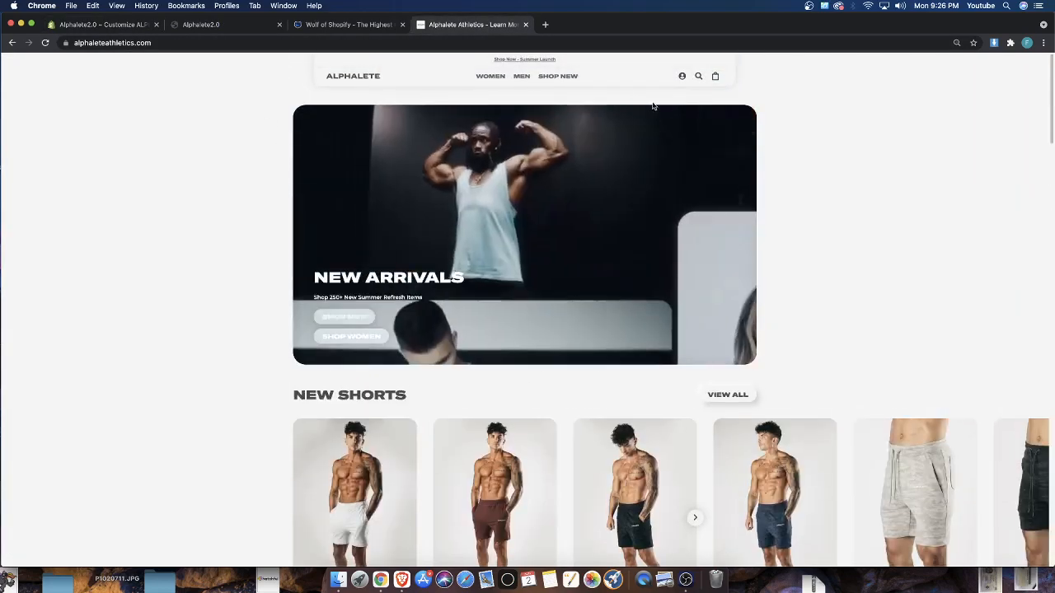
scroll(320, 146, down, 10)
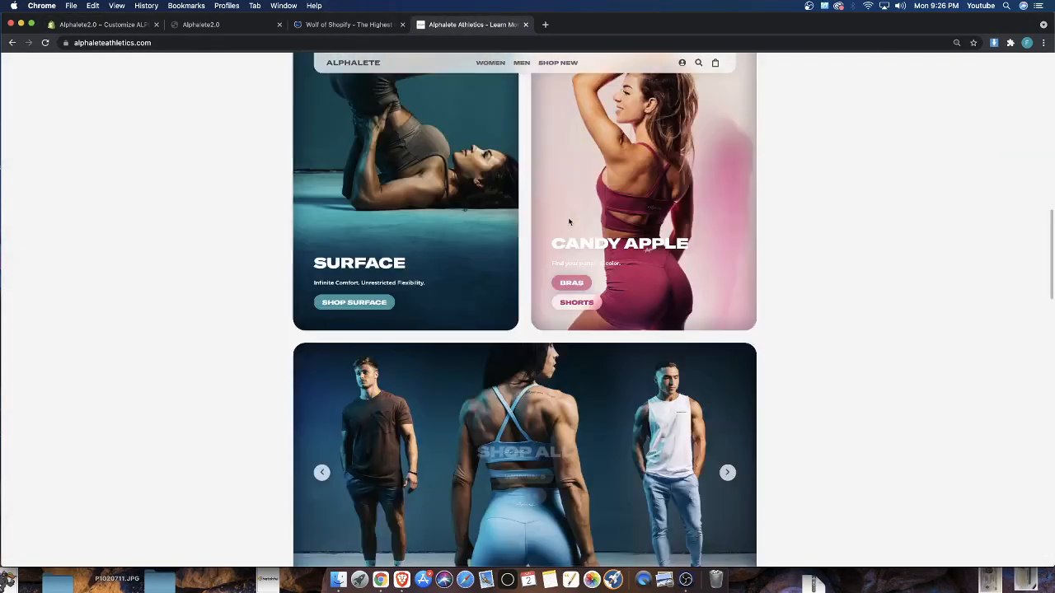
scroll(321, 146, down, 2)
scroll(373, 272, up, 6)
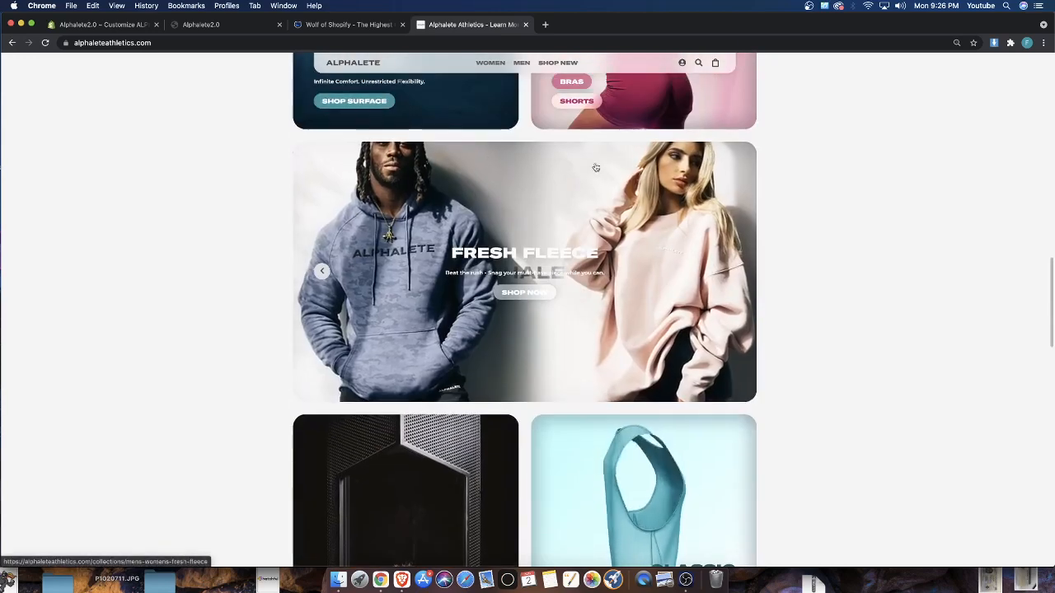
click(322, 272)
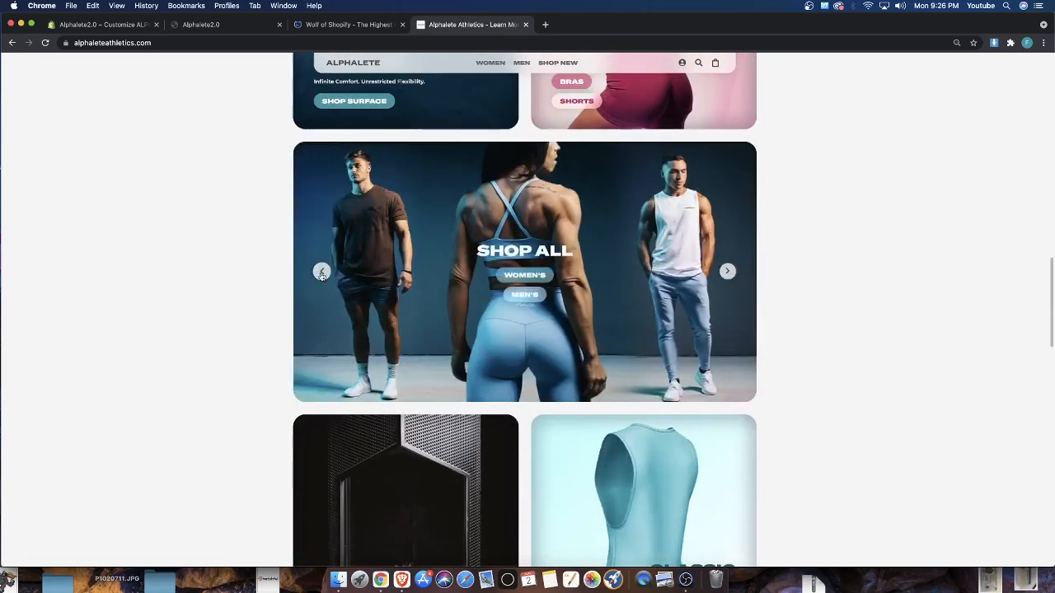
Compare the SHOP ALL slide on the Alphalete Athletics site with the One Banner 2 settings in the theme editor
click(322, 272)
click(729, 272)
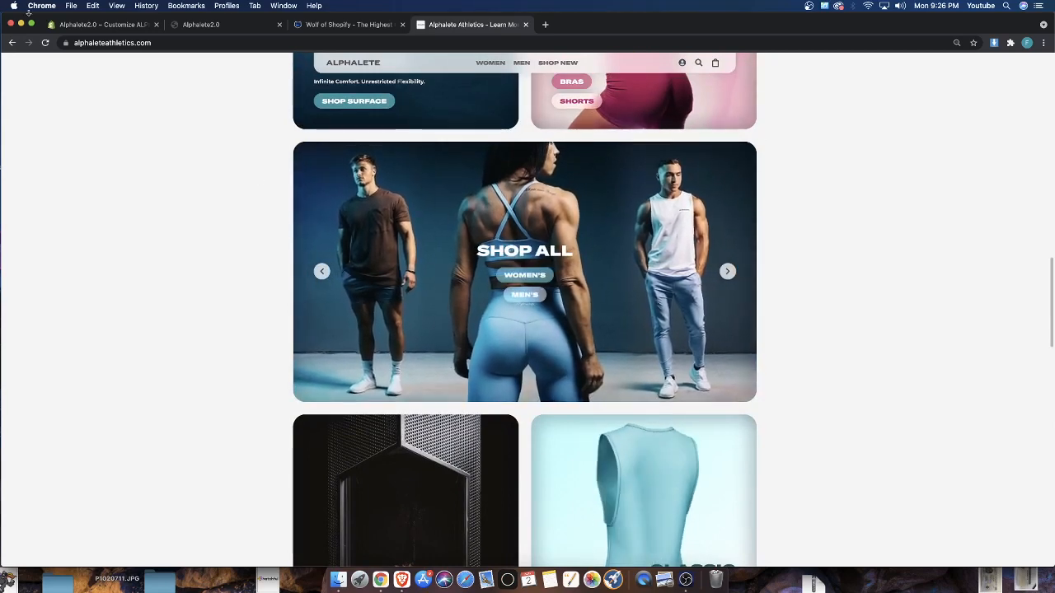
click(105, 24)
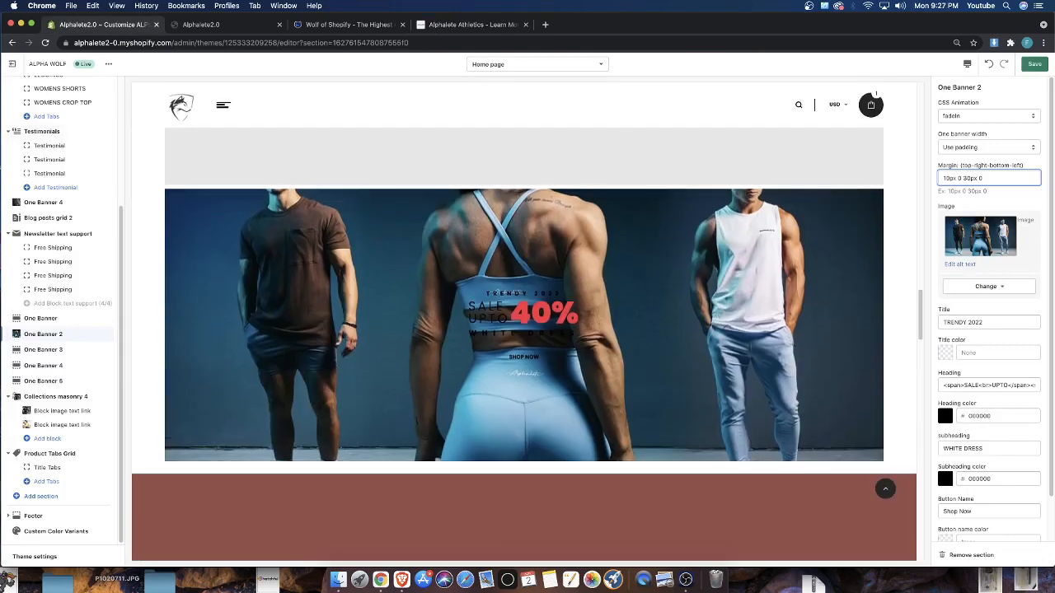
scroll(1030, 297, down, 1)
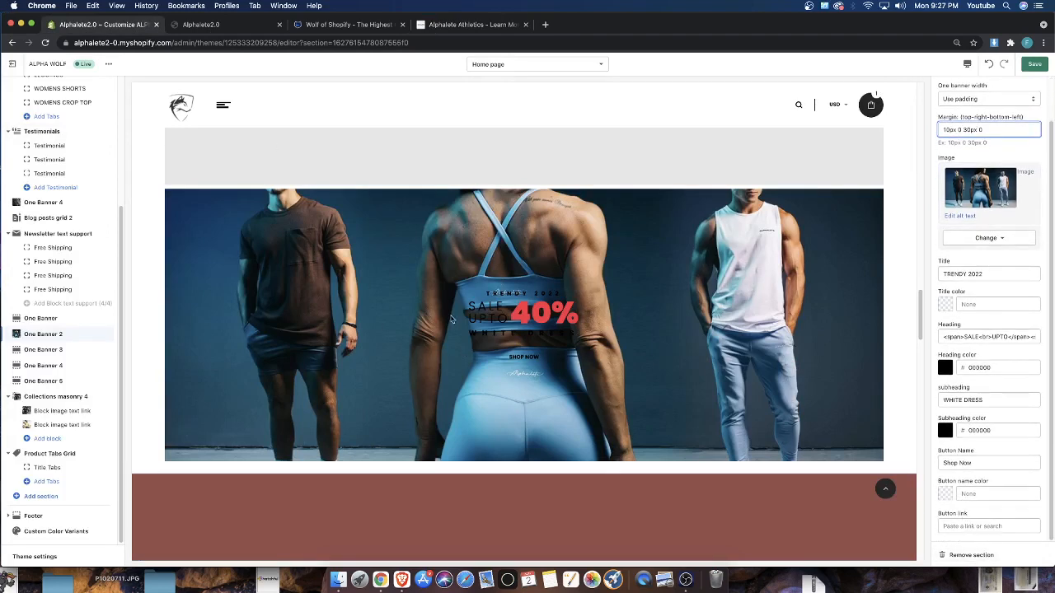
click(471, 24)
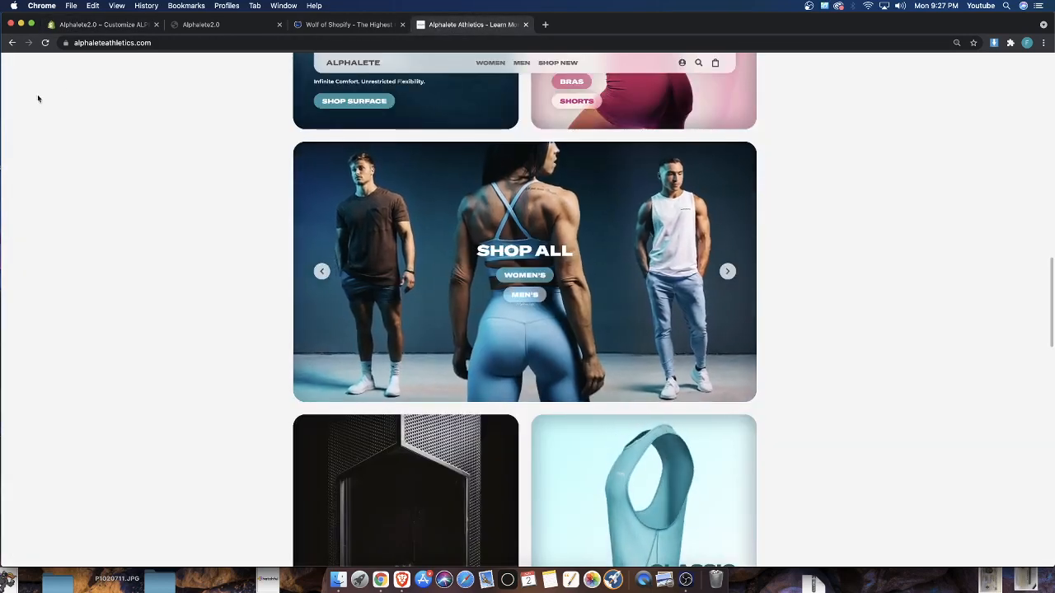
click(104, 26)
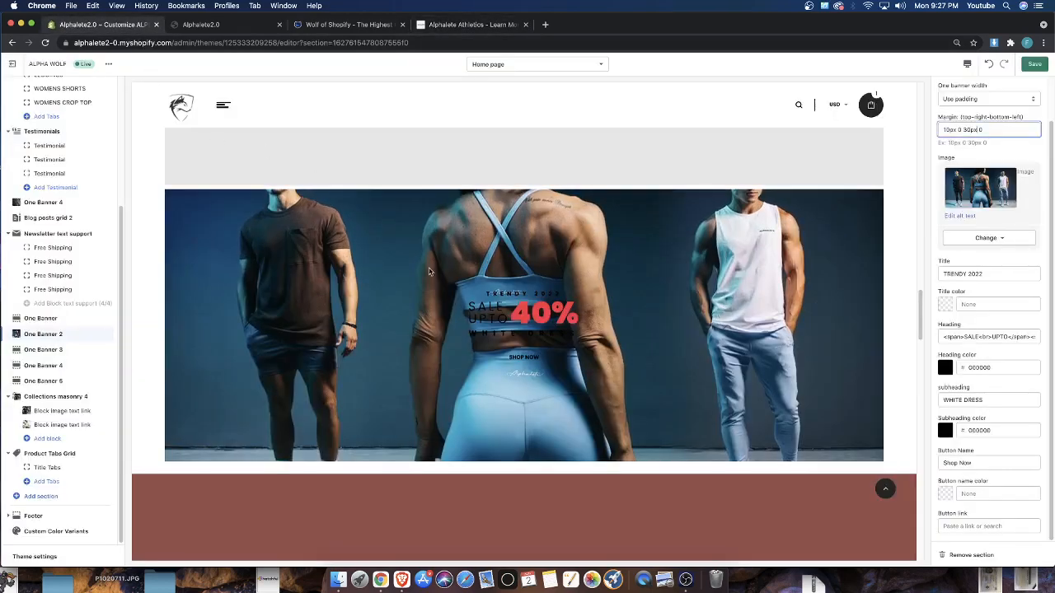
Review the home page preview in the theme editor, from the collection banners up to the main slideshow and the womens products
scroll(368, 291, down, 15)
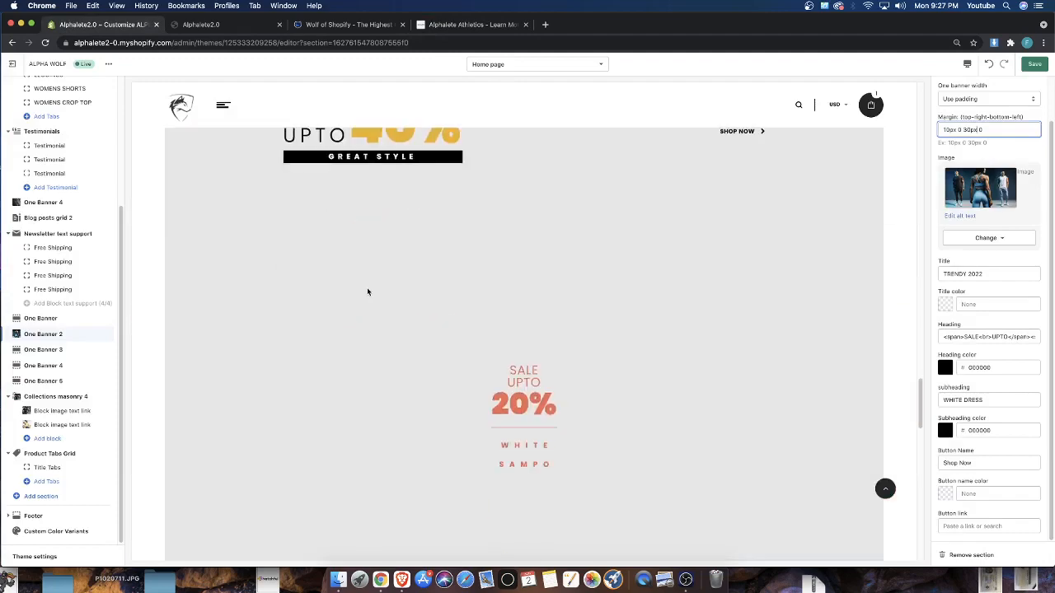
scroll(480, 301, up, 4)
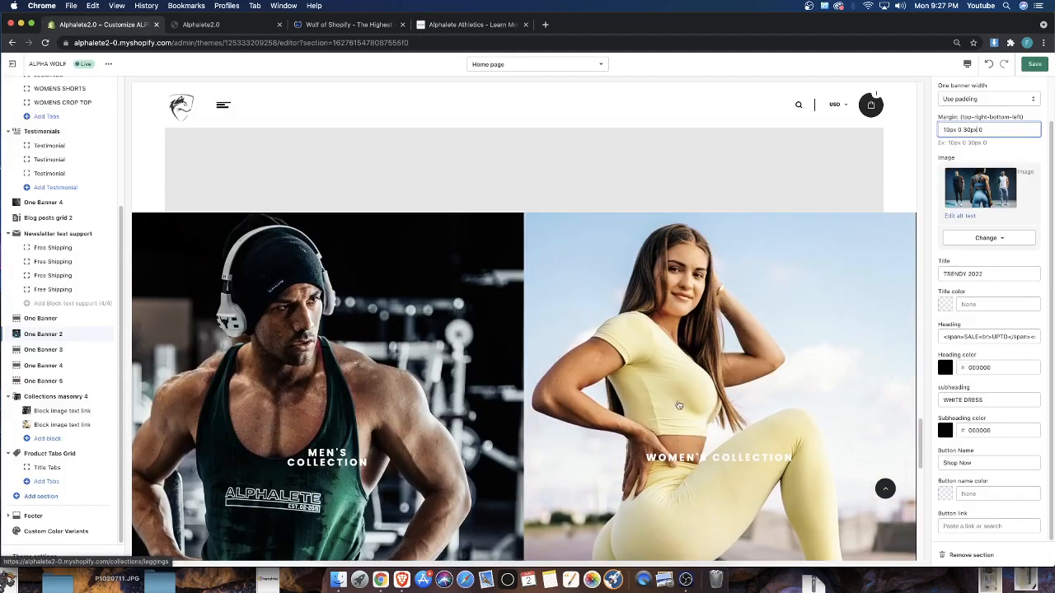
scroll(306, 310, down, 1)
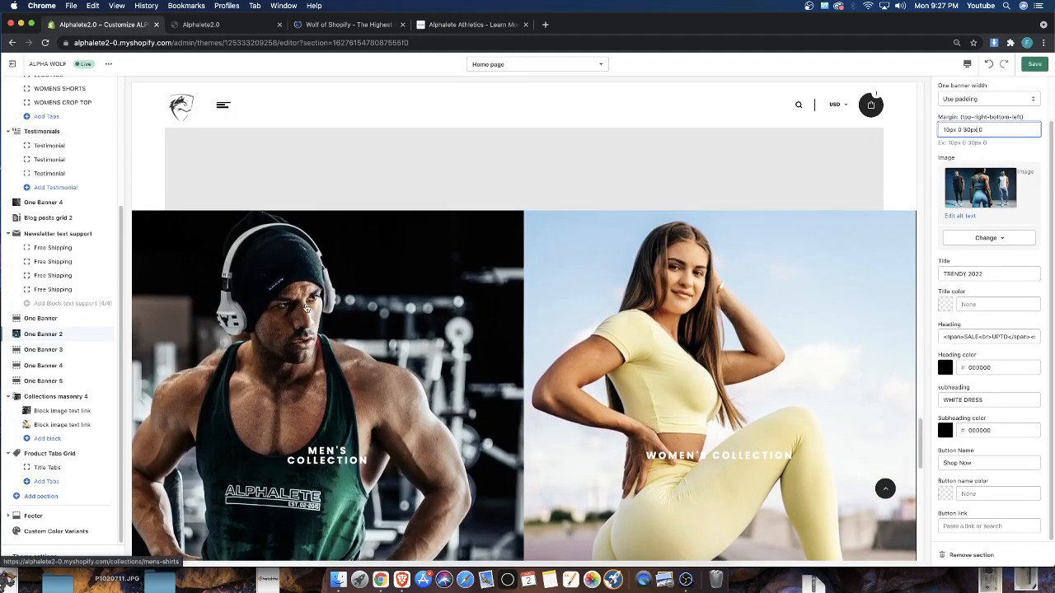
scroll(308, 313, up, 20)
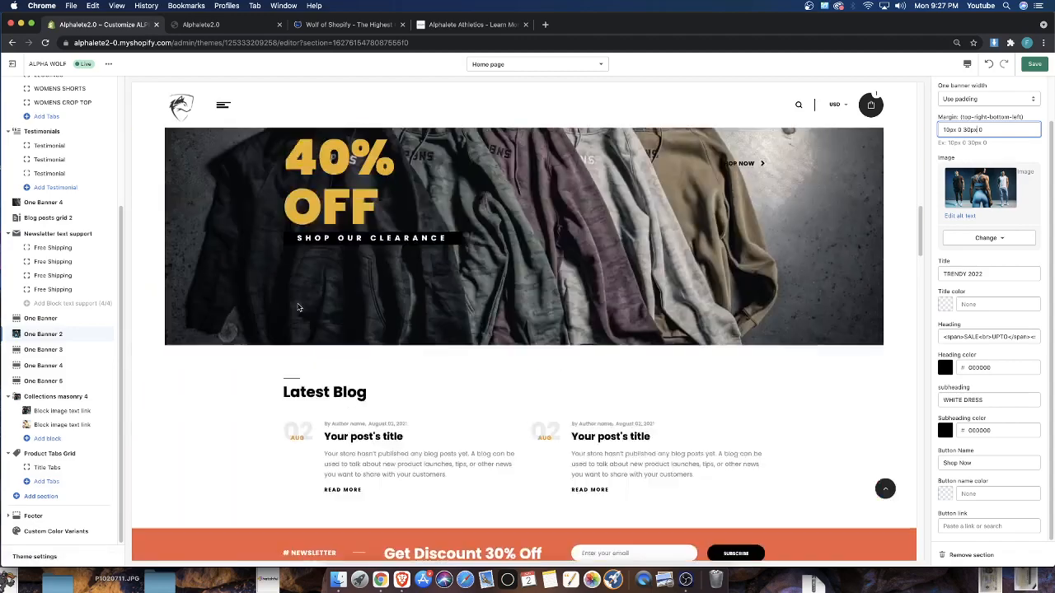
scroll(298, 308, up, 15)
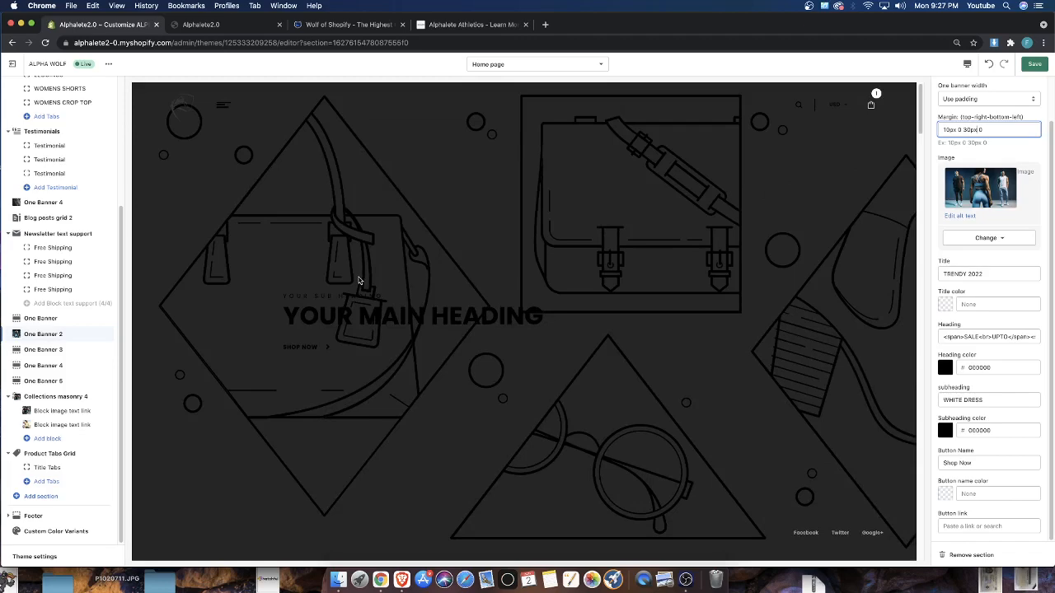
scroll(359, 283, down, 4)
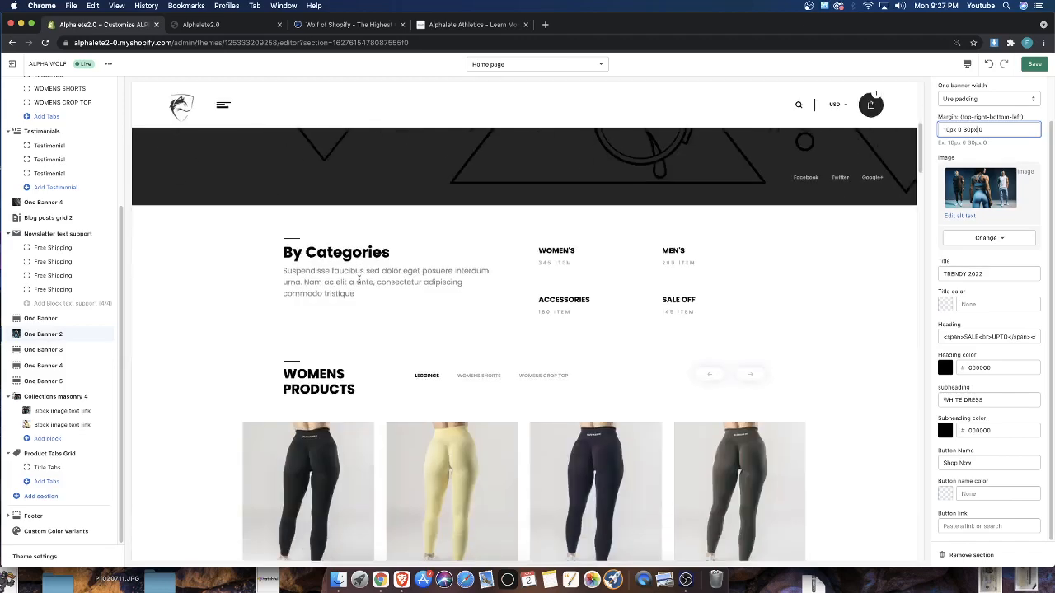
scroll(706, 329, down, 5)
scroll(595, 378, up, 3)
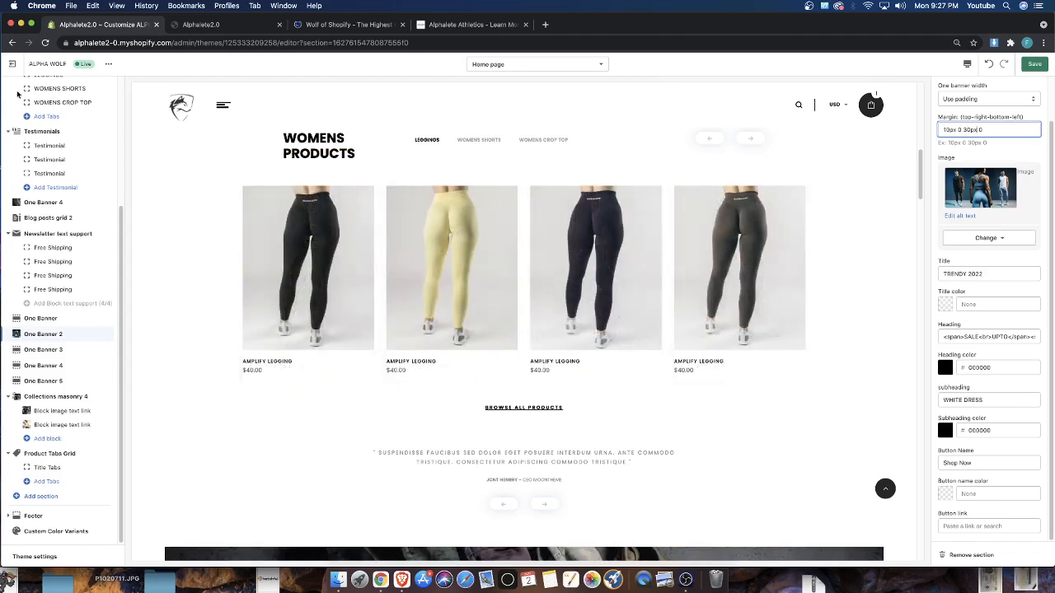
View the live Alphalete2.0 storefront and show the WOMENS SHORTS products in its Womens Products section
click(107, 63)
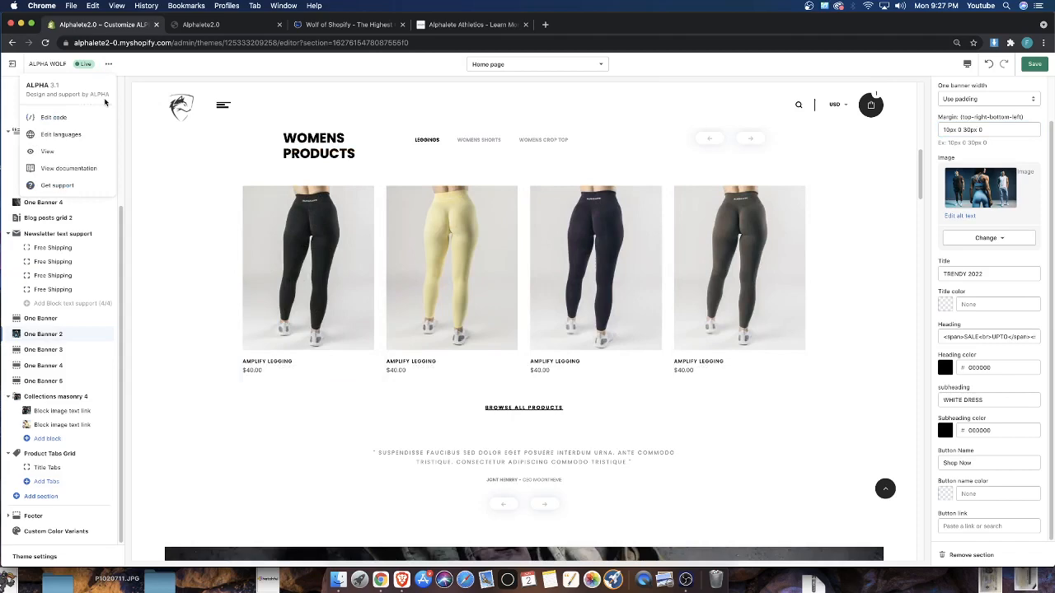
click(54, 155)
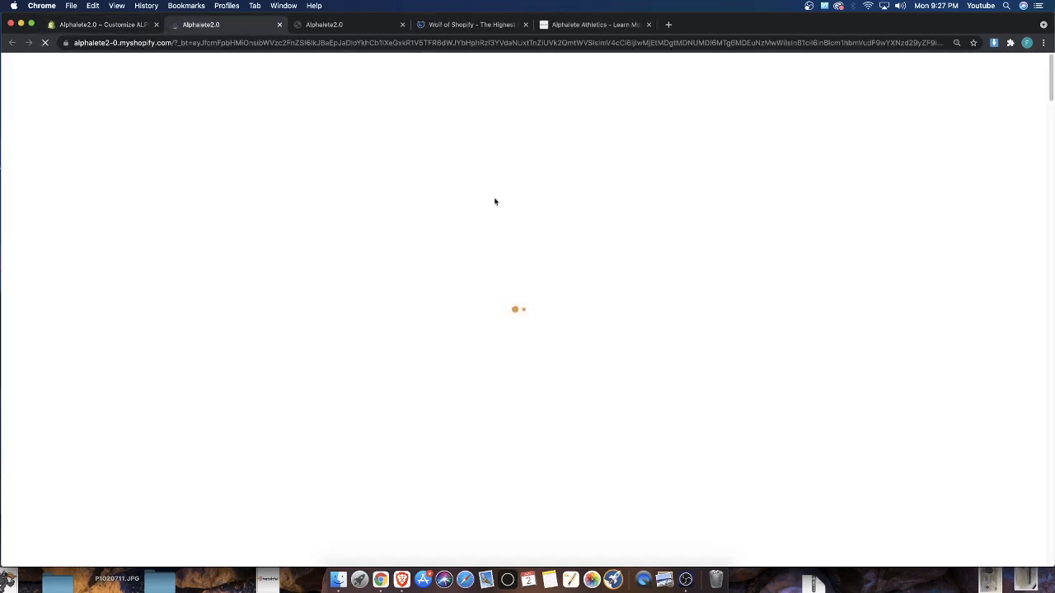
scroll(482, 261, down, 12)
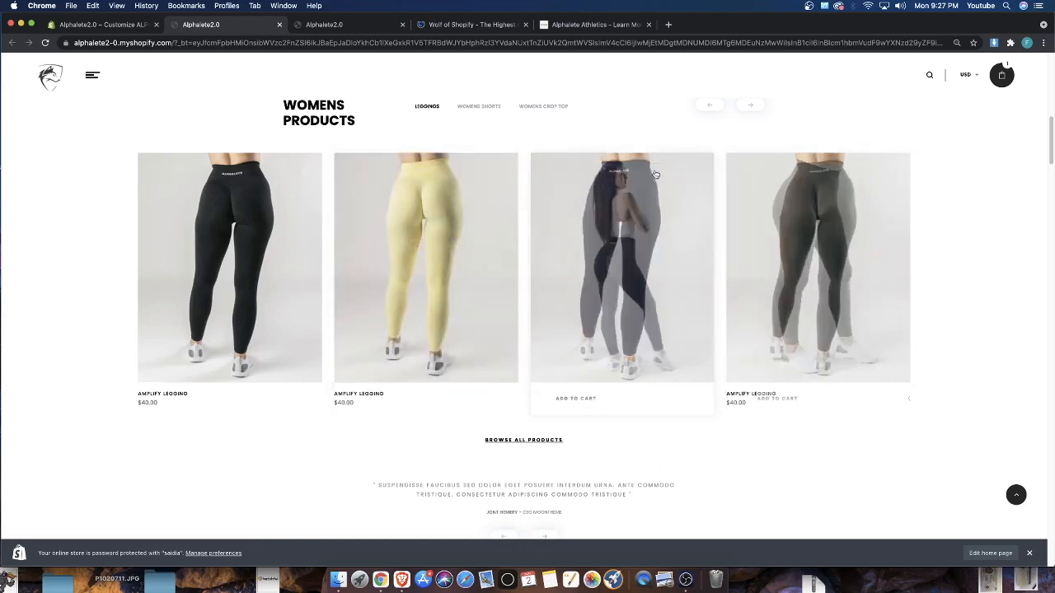
click(472, 108)
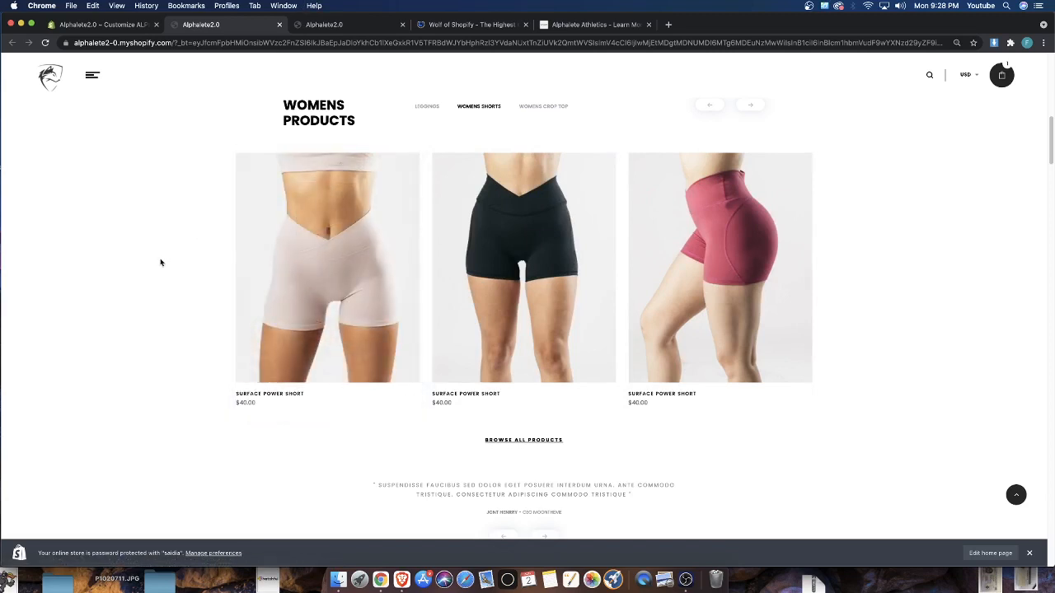
scroll(161, 263, up, 3)
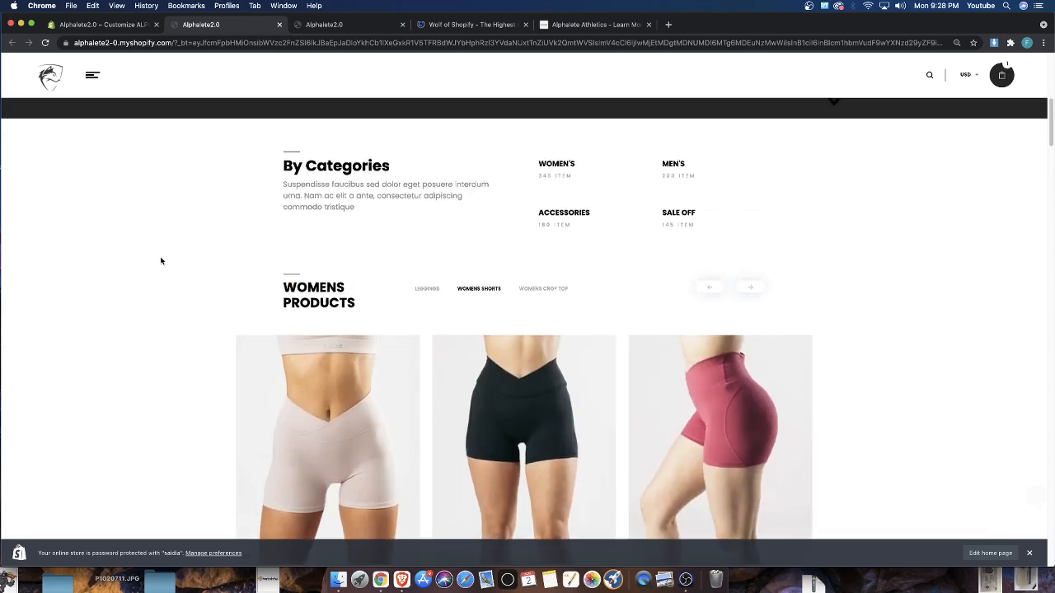
scroll(160, 261, down, 1)
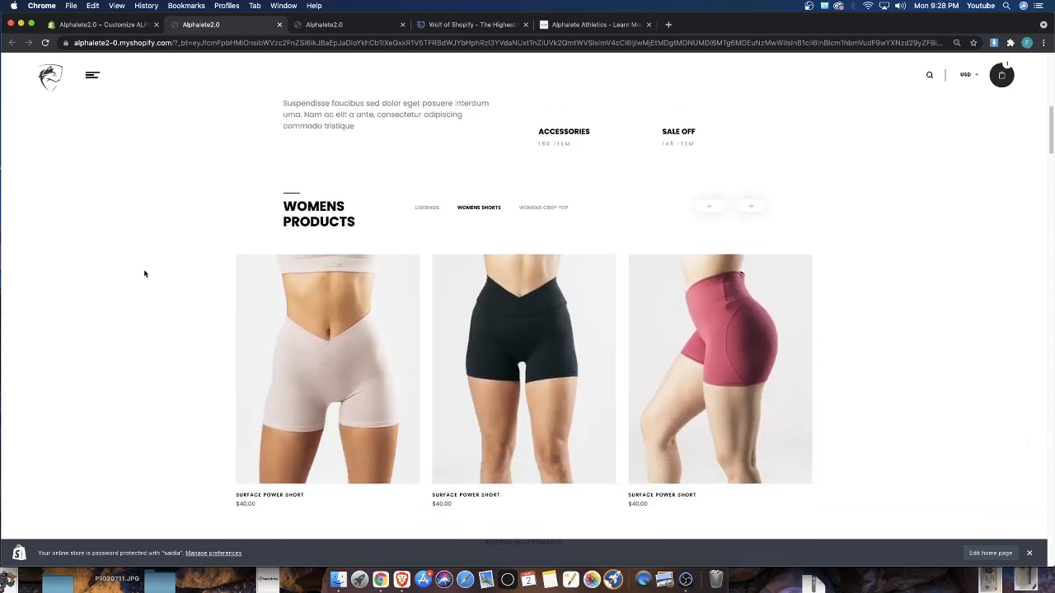
scroll(437, 332, down, 4)
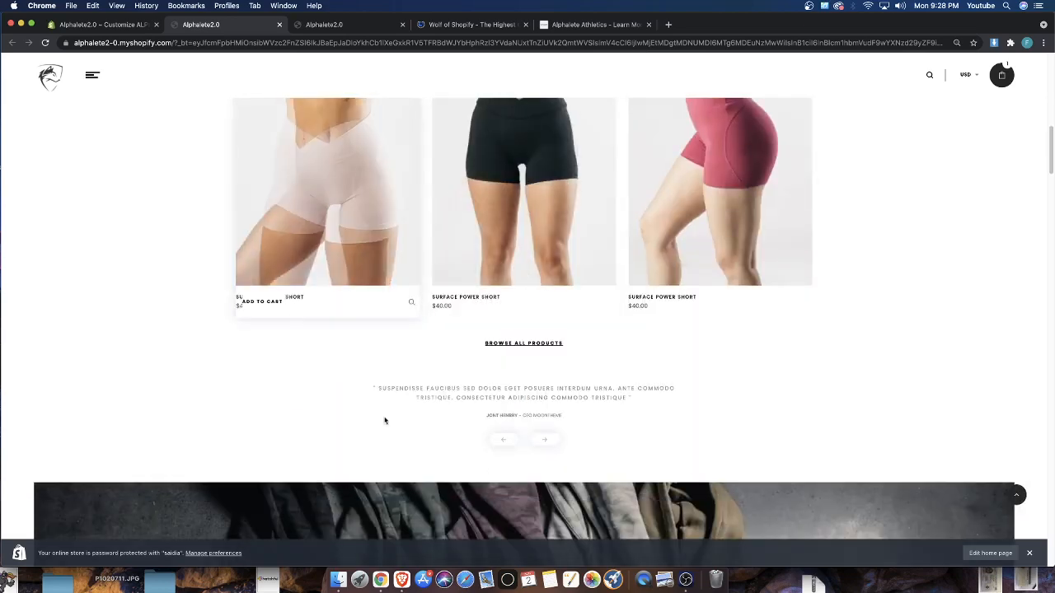
Check the quick view of the first Surface Power Short, advance to its next image, and close it
click(407, 300)
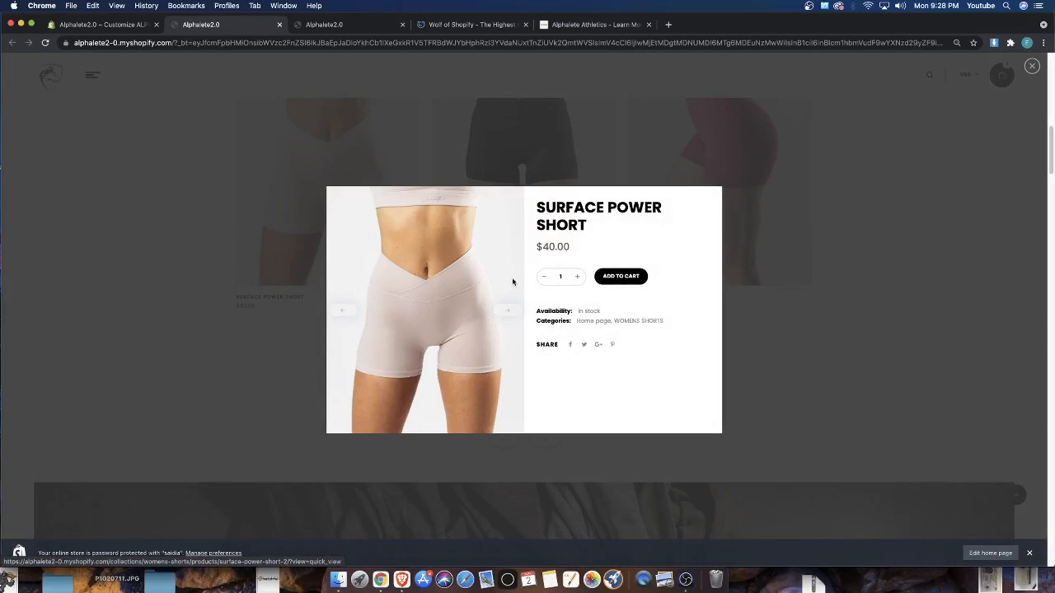
click(506, 311)
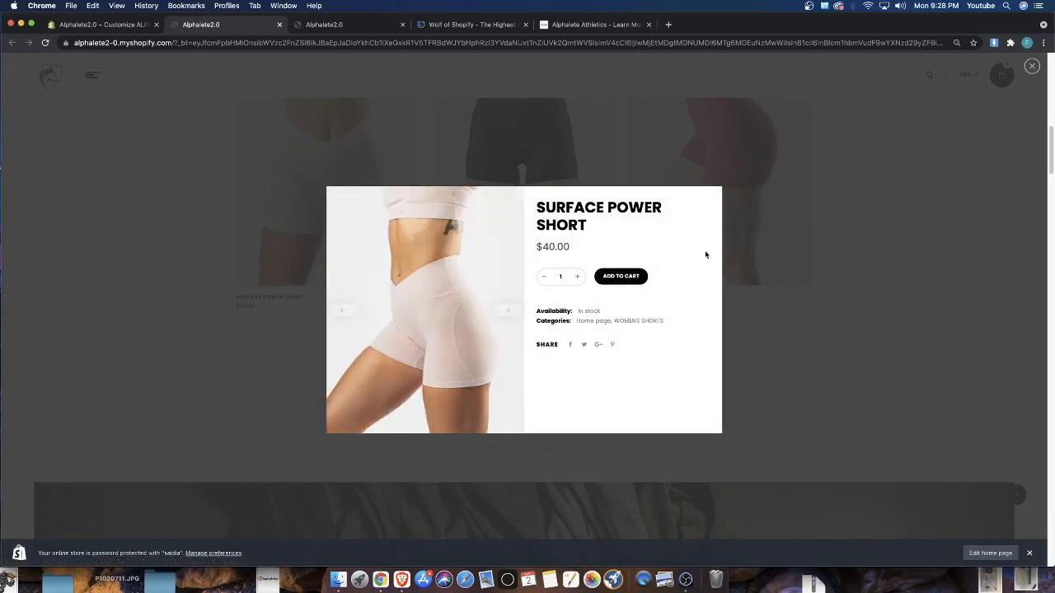
click(826, 303)
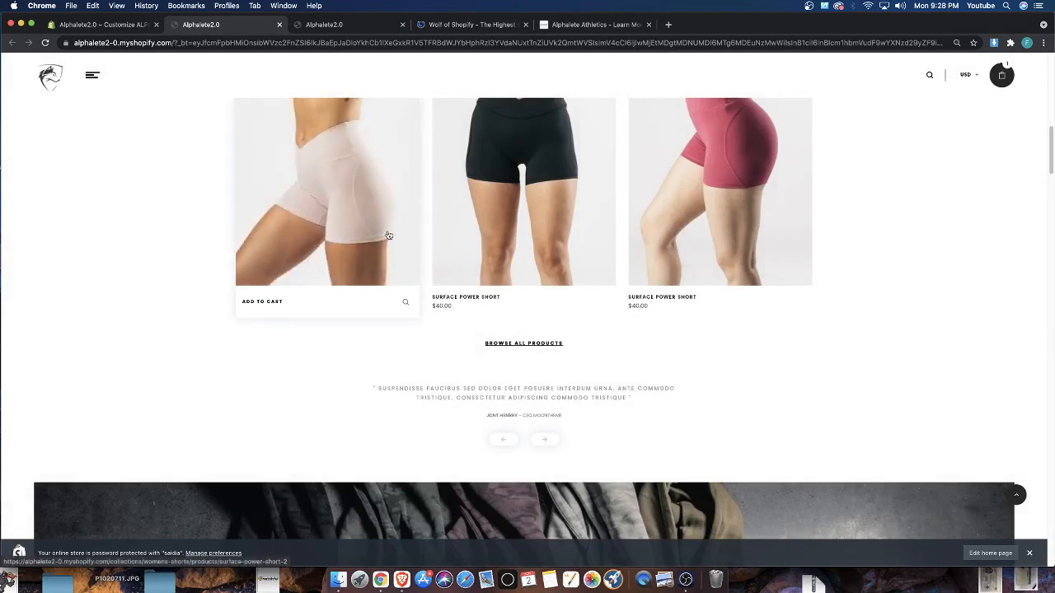
Review the storefront's remaining home page sections and return to the main slideshow in the theme editor
scroll(666, 307, down, 5)
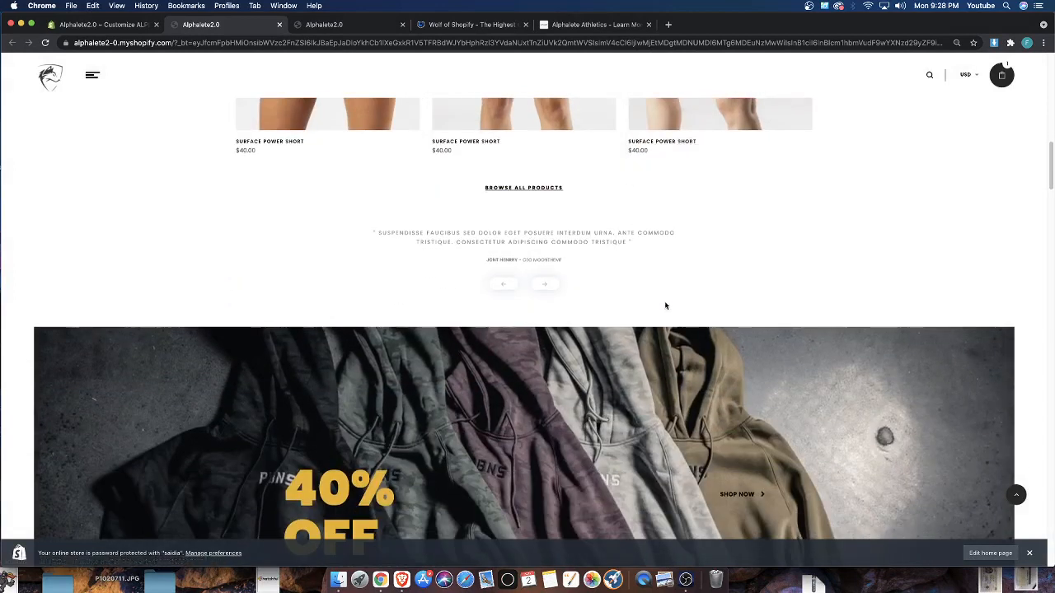
scroll(665, 307, down, 4)
scroll(74, 132, up, 2)
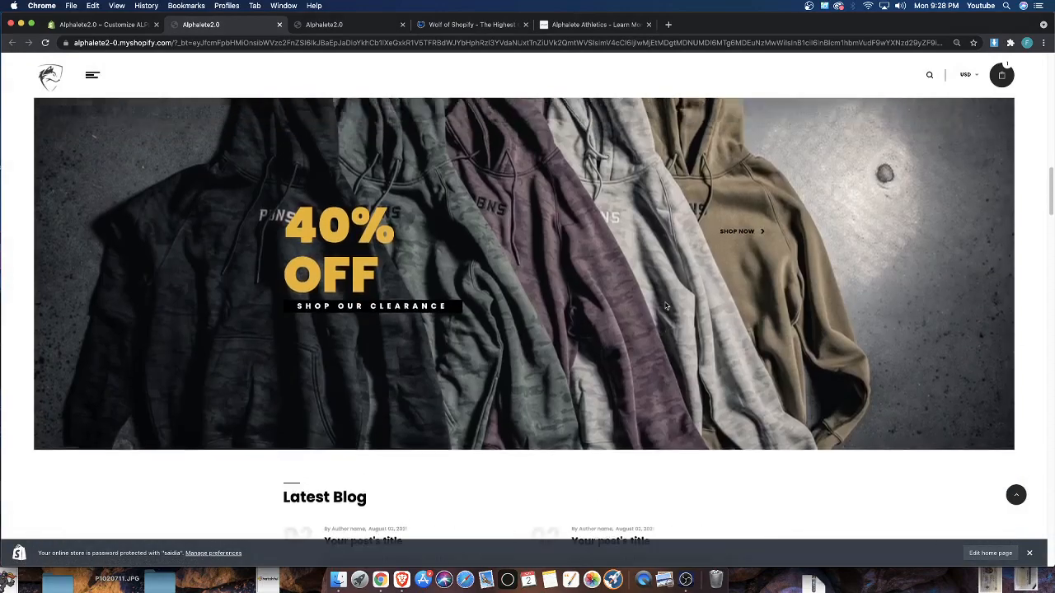
scroll(221, 173, up, 8)
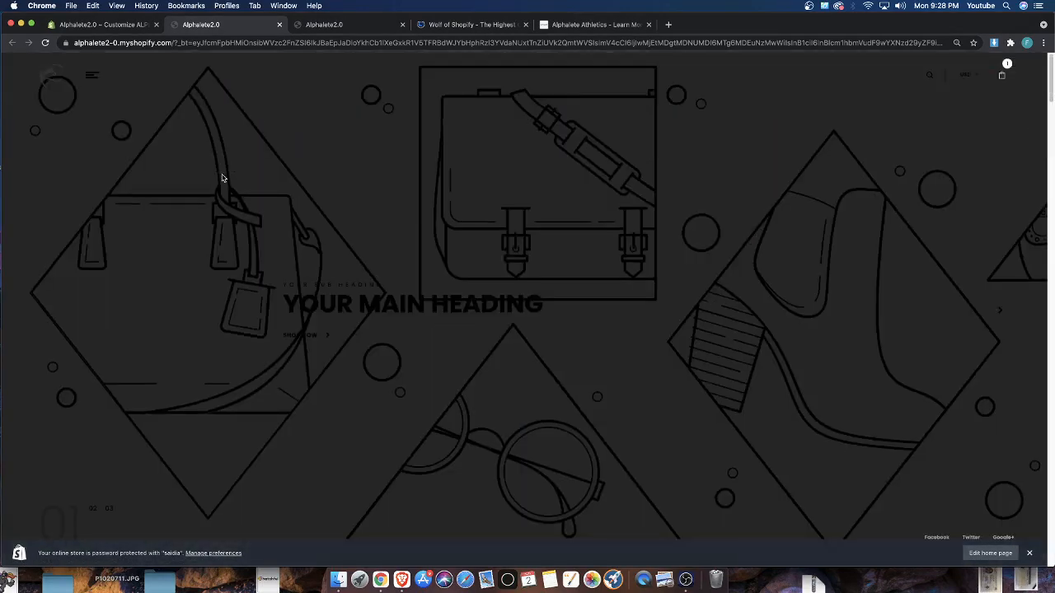
scroll(222, 178, down, 20)
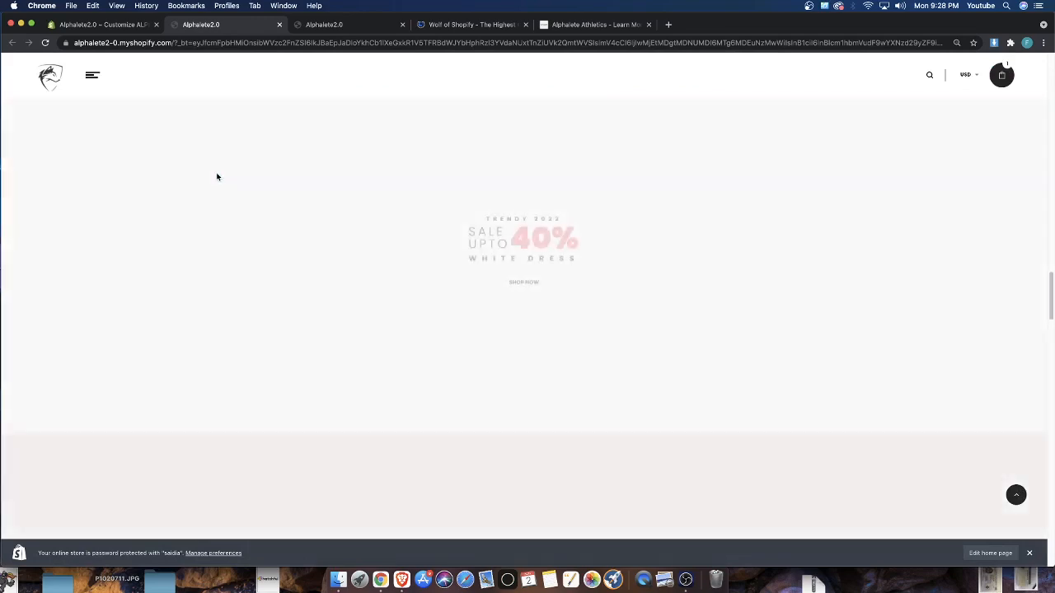
click(106, 24)
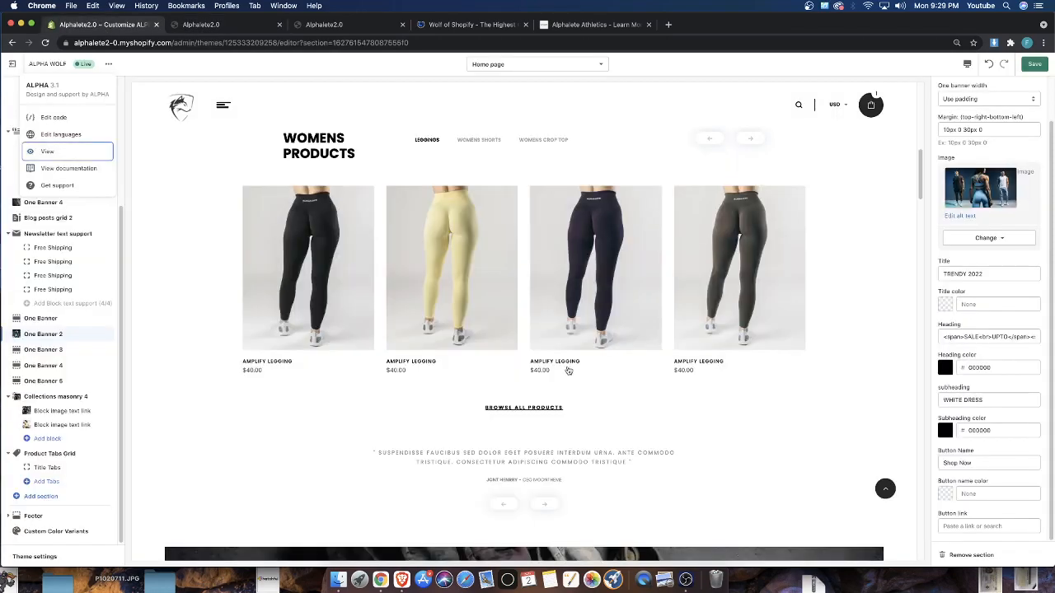
scroll(668, 412, up, 10)
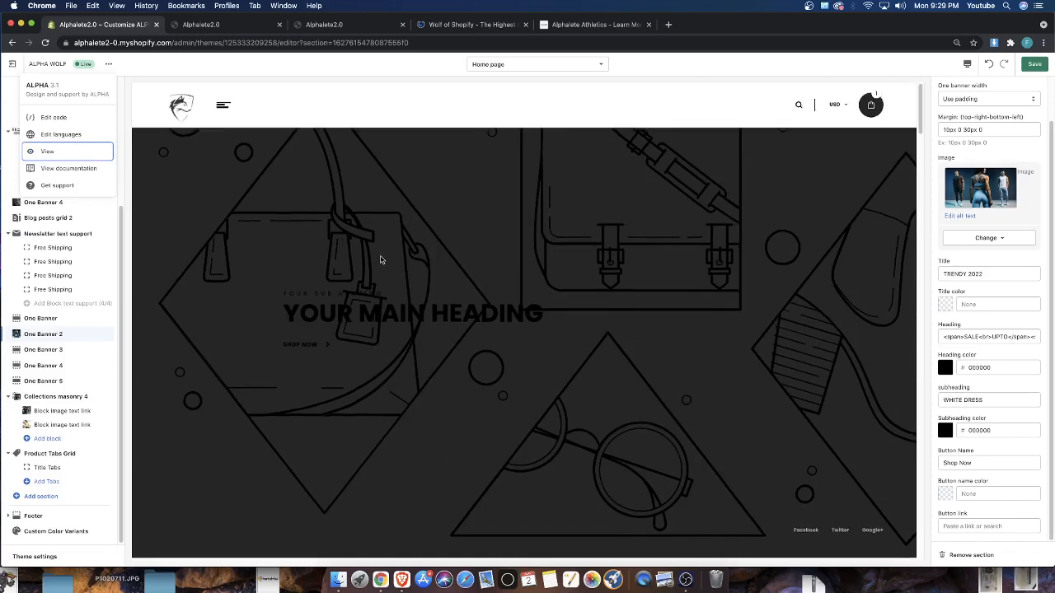
Switch to the Alphalete Athletics home page and examine its collection banners, lifestyle products and footer
click(589, 25)
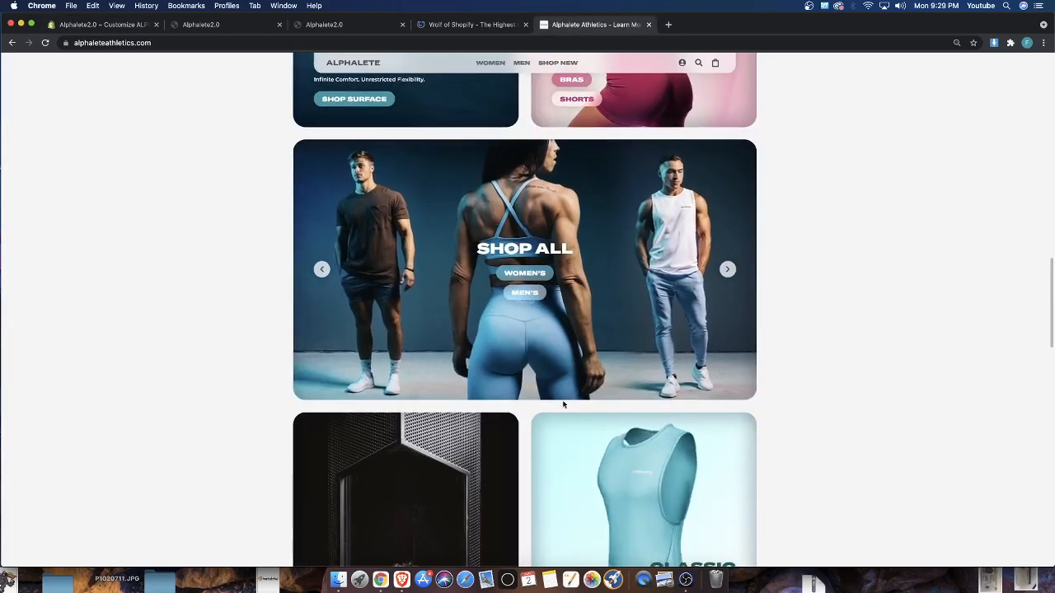
scroll(563, 405, down, 5)
scroll(502, 358, up, 4)
scroll(831, 440, down, 8)
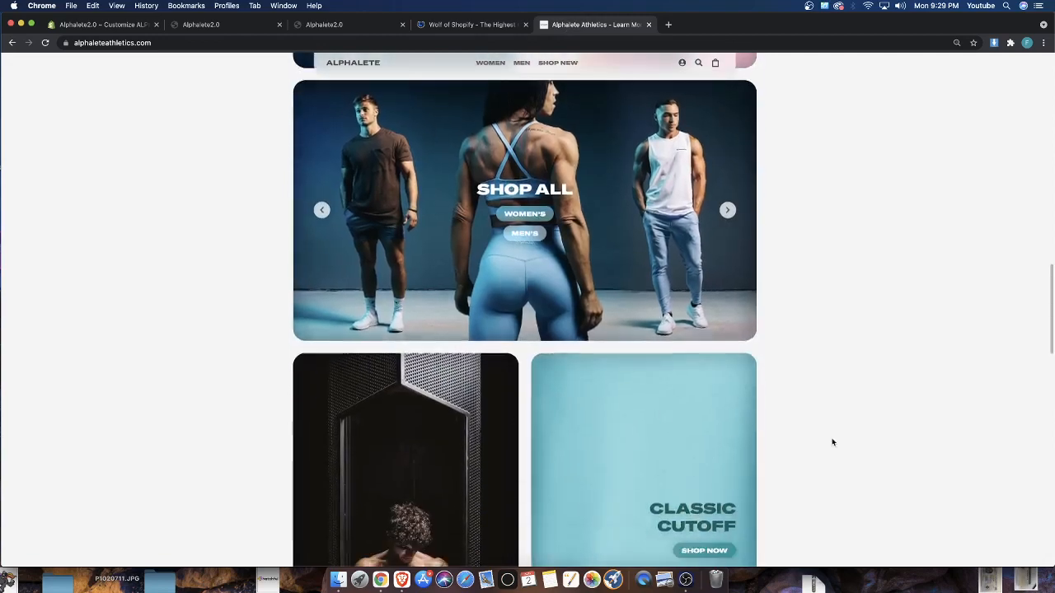
scroll(638, 424, down, 4)
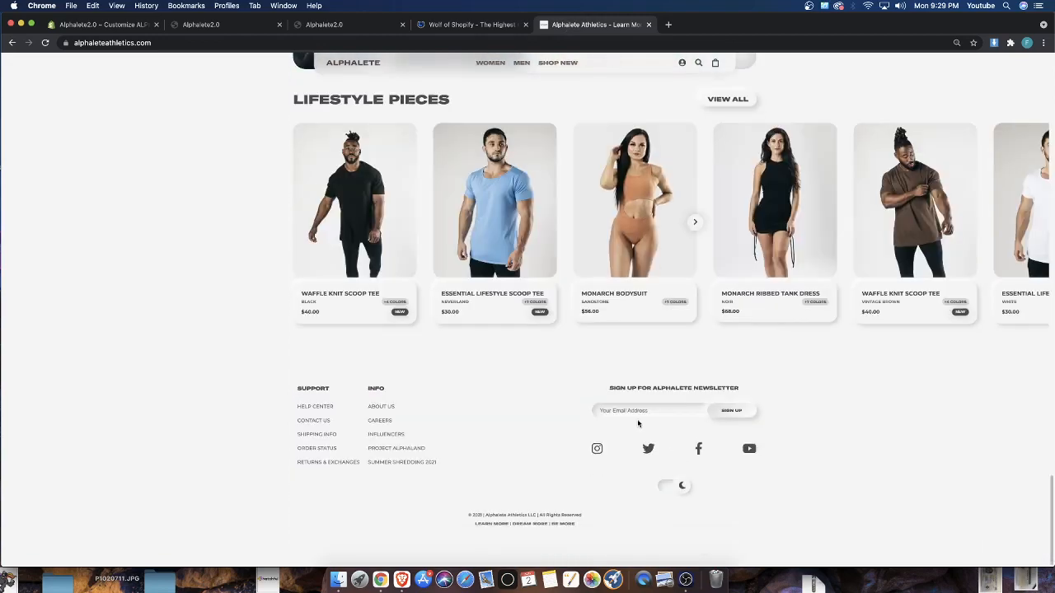
scroll(336, 378, up, 15)
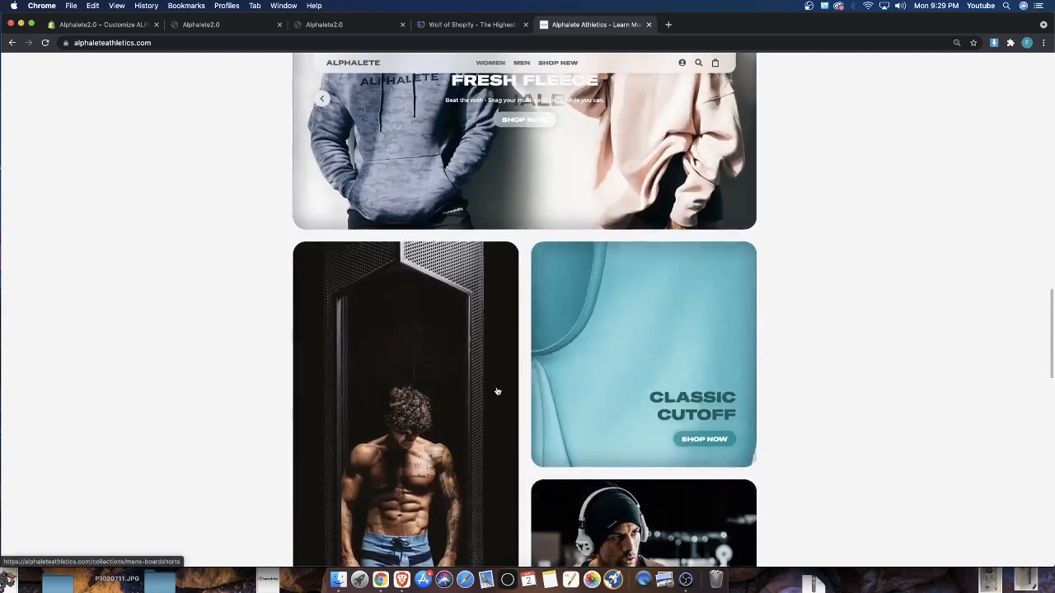
scroll(444, 420, down, 3)
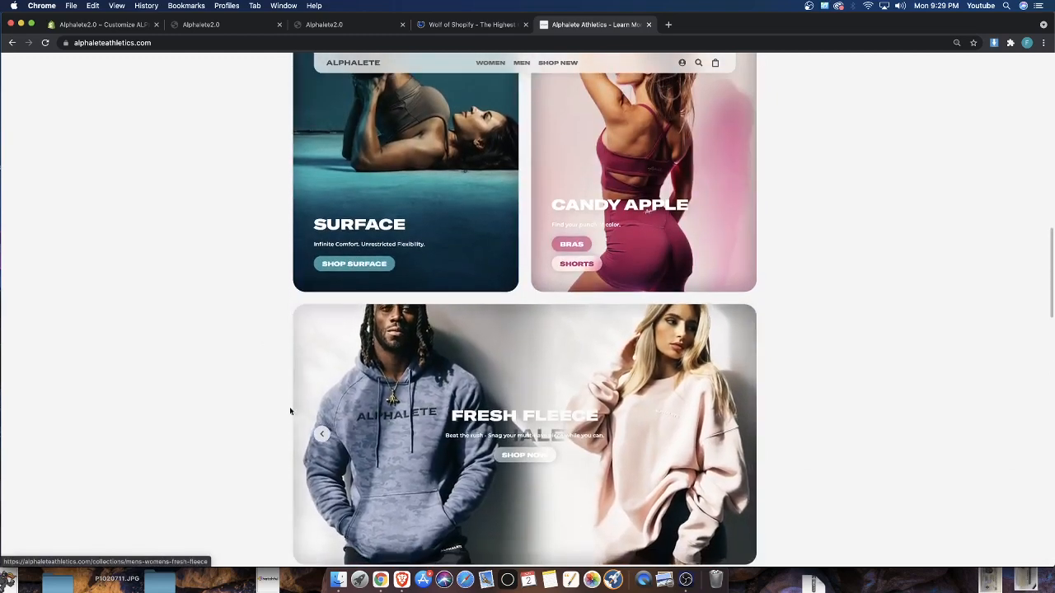
Look through the Alphalete Athletics banner slideshow from FRESH FLEECE to MEN'S HOODIES, view the hoodies collection, and return to the SHOP ALL slide
scroll(443, 420, down, 1)
click(321, 280)
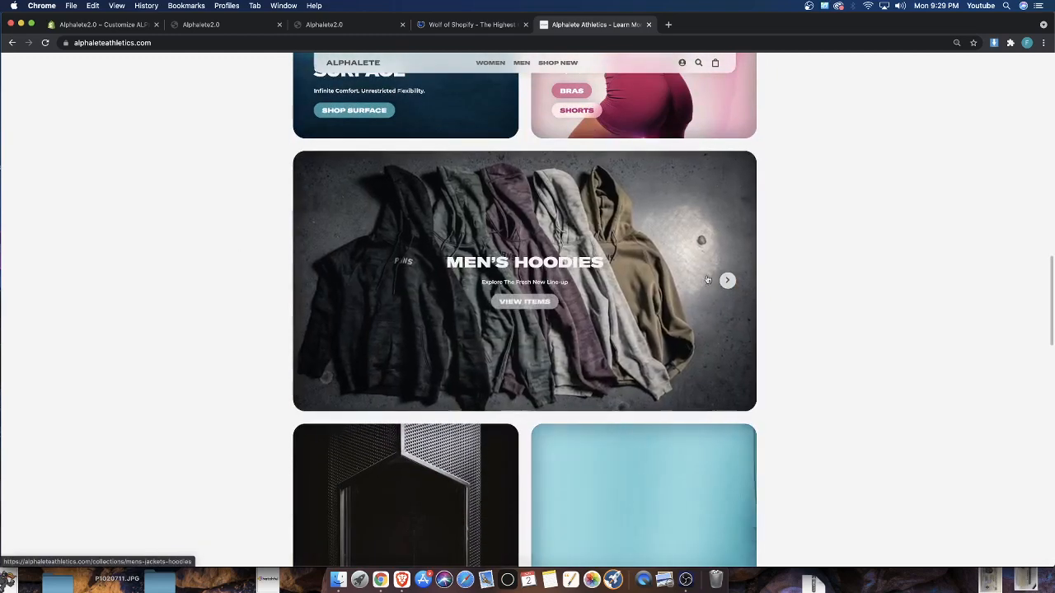
click(721, 283)
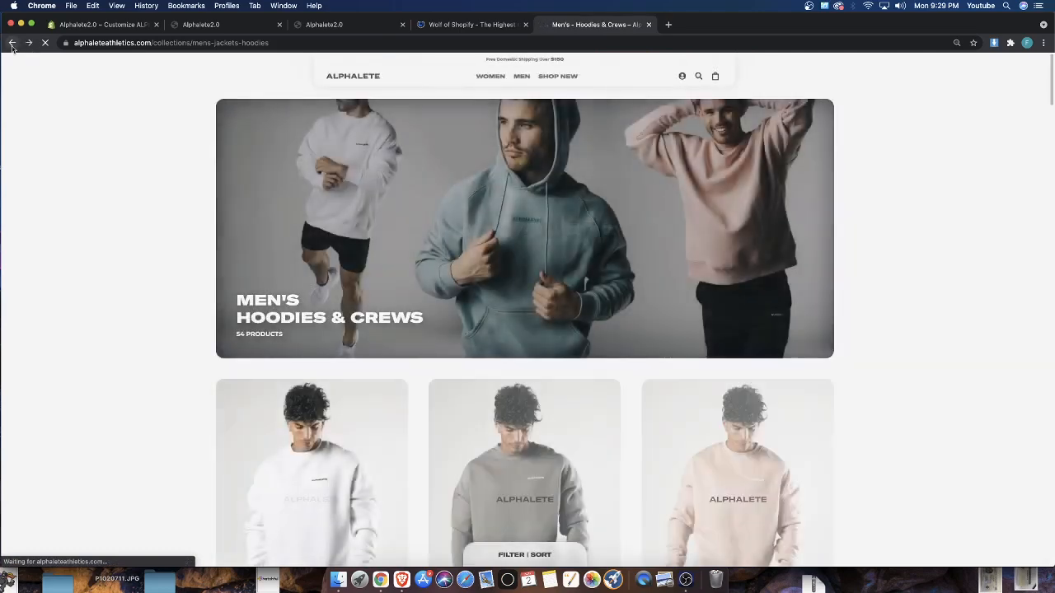
click(12, 43)
click(727, 282)
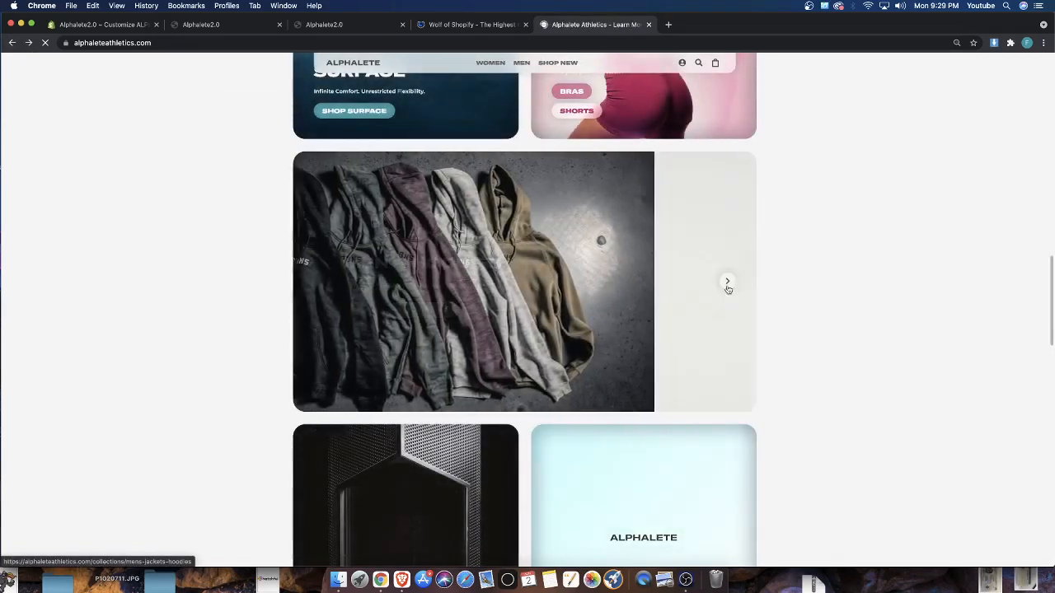
click(727, 282)
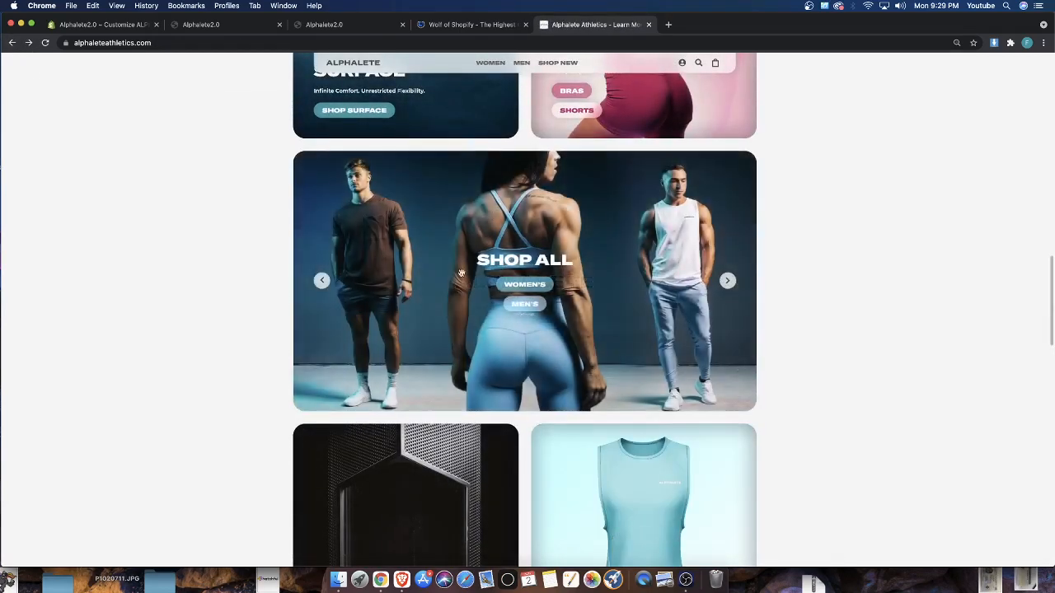
Return to the theme editor, open the image library for One Banner 2, and review the home page preview from New Arrivals up to the slideshow
click(82, 27)
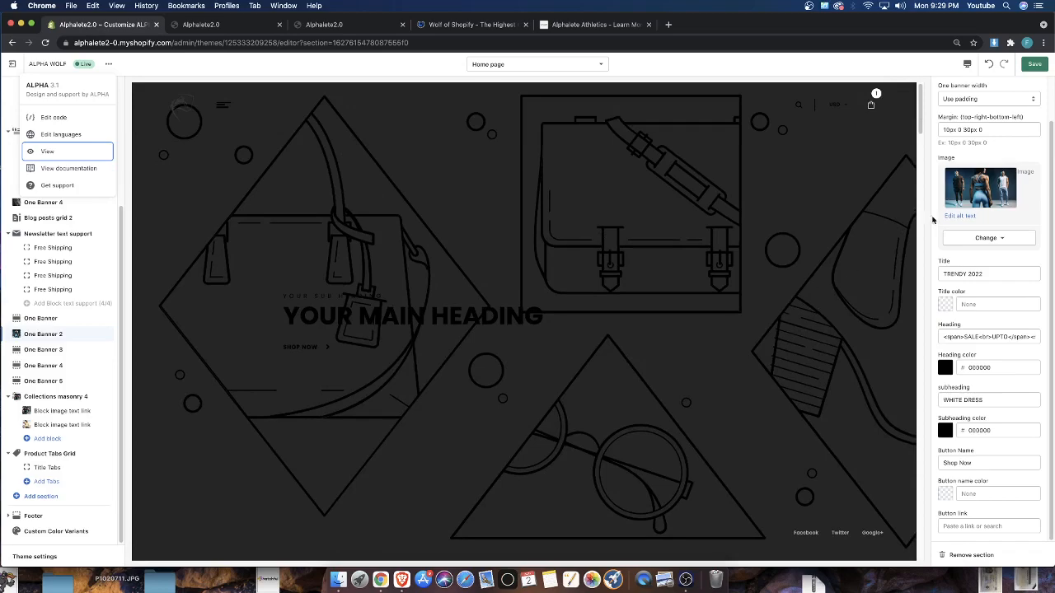
click(978, 191)
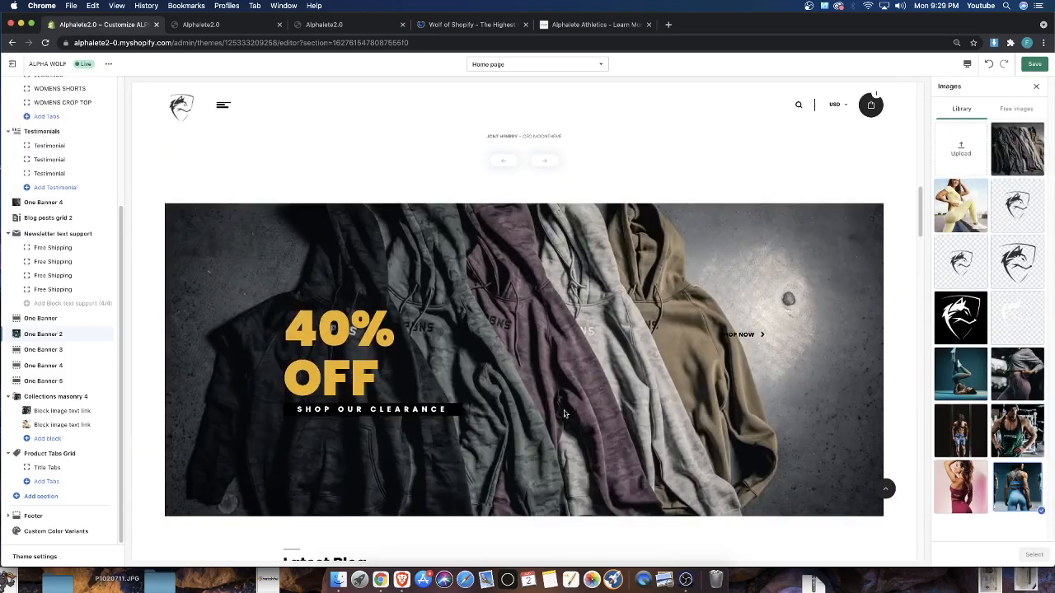
scroll(573, 433, down, 15)
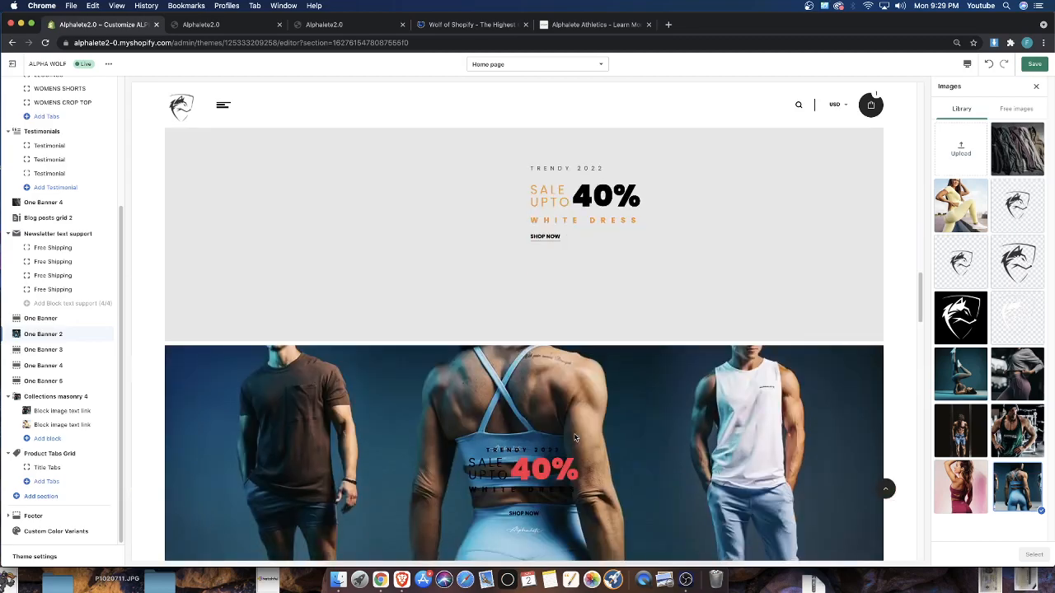
scroll(542, 443, down, 20)
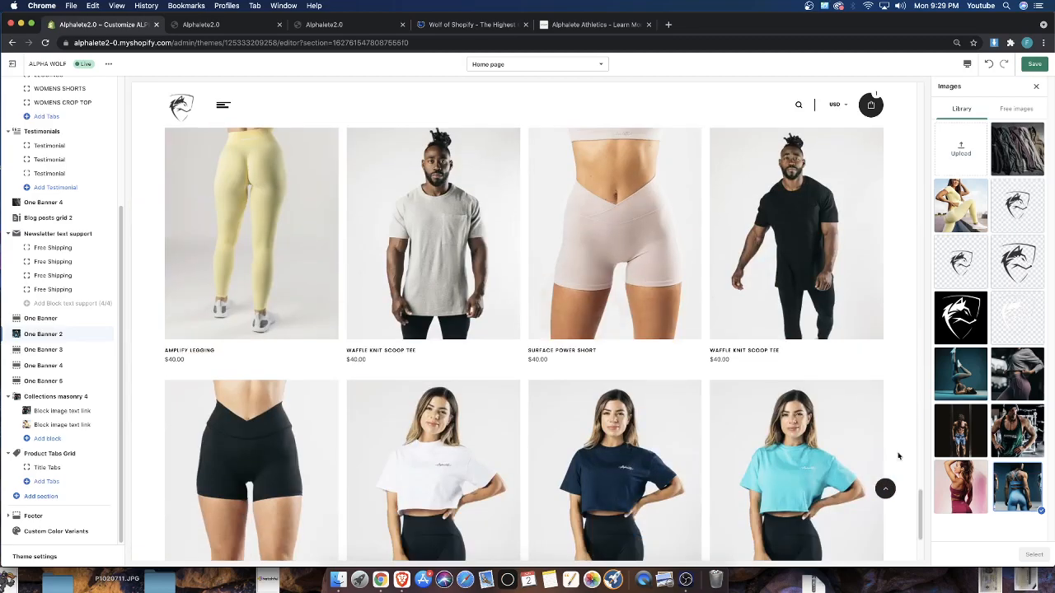
scroll(365, 388, up, 15)
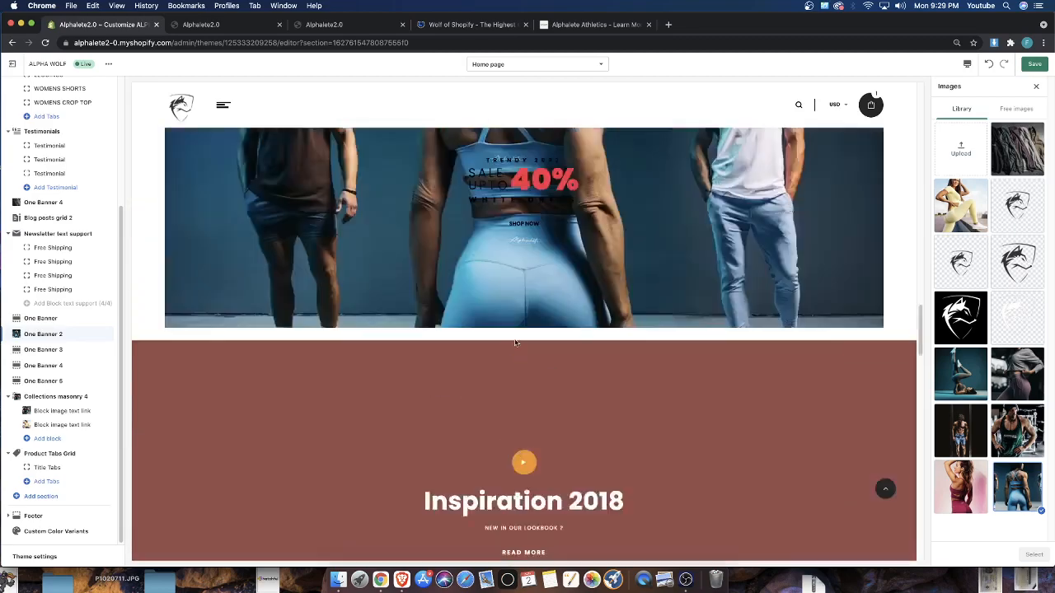
scroll(501, 372, down, 5)
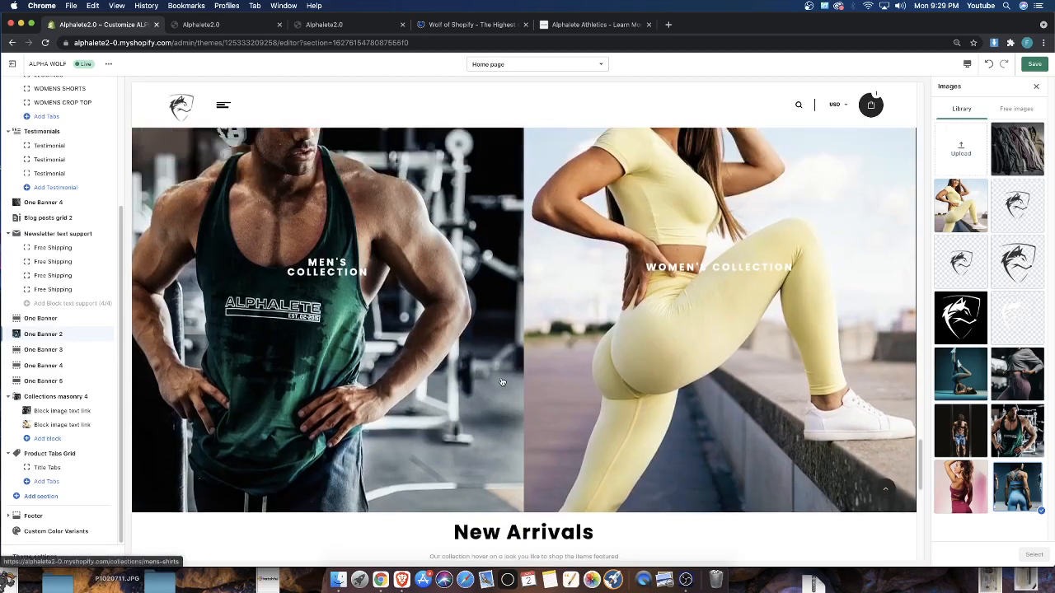
scroll(502, 383, up, 1)
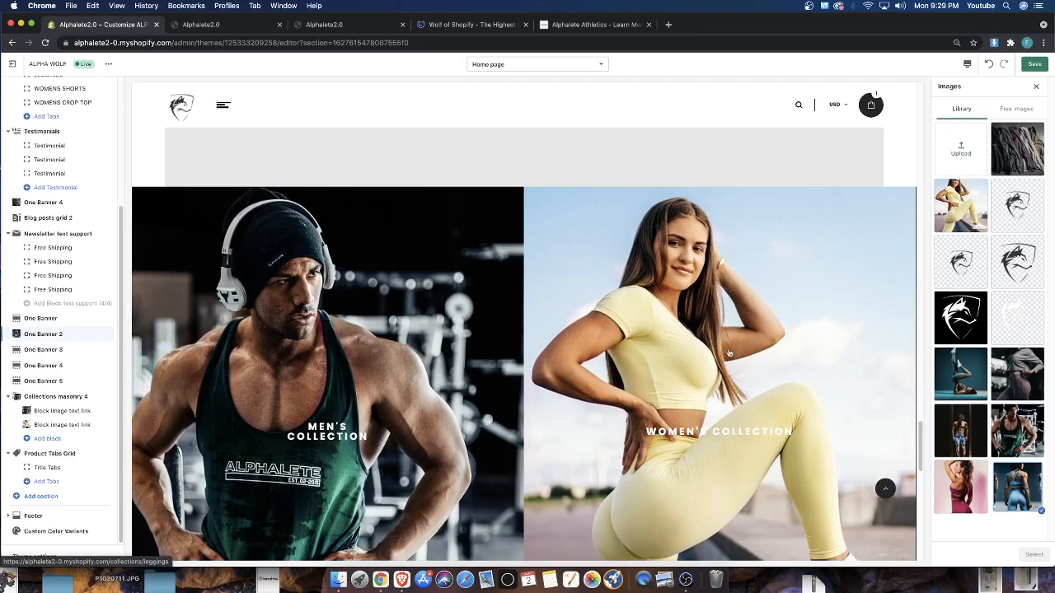
scroll(612, 327, up, 5)
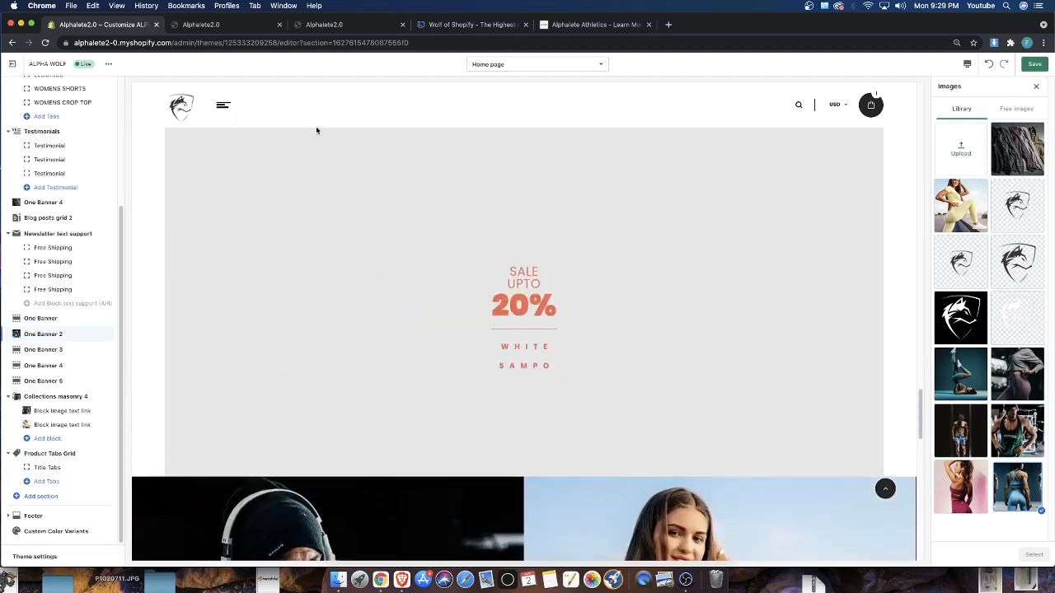
scroll(442, 354, up, 6)
scroll(403, 369, up, 10)
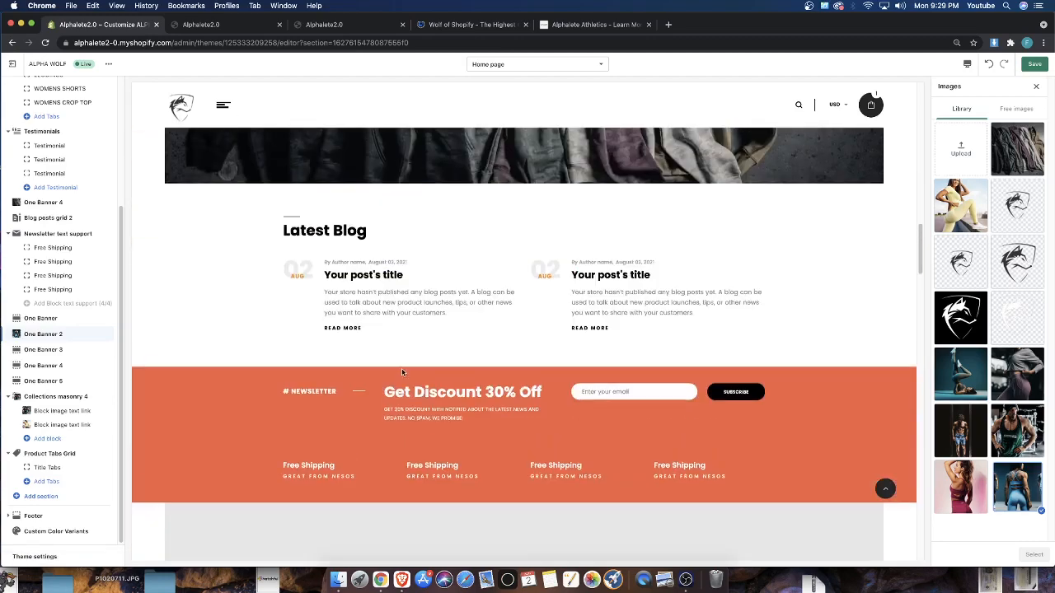
scroll(403, 369, up, 10)
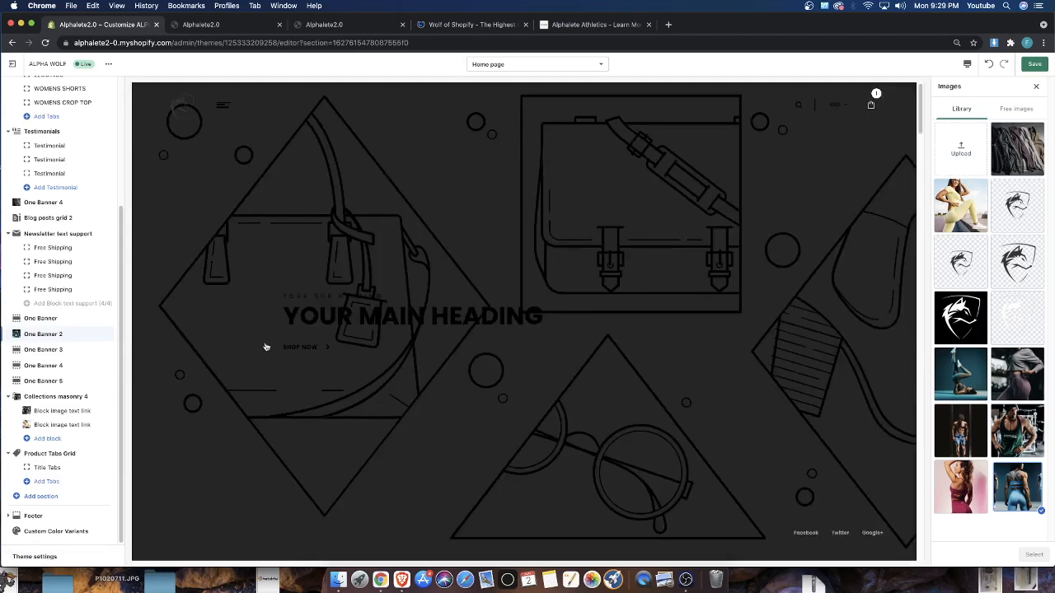
scroll(620, 161, down, 3)
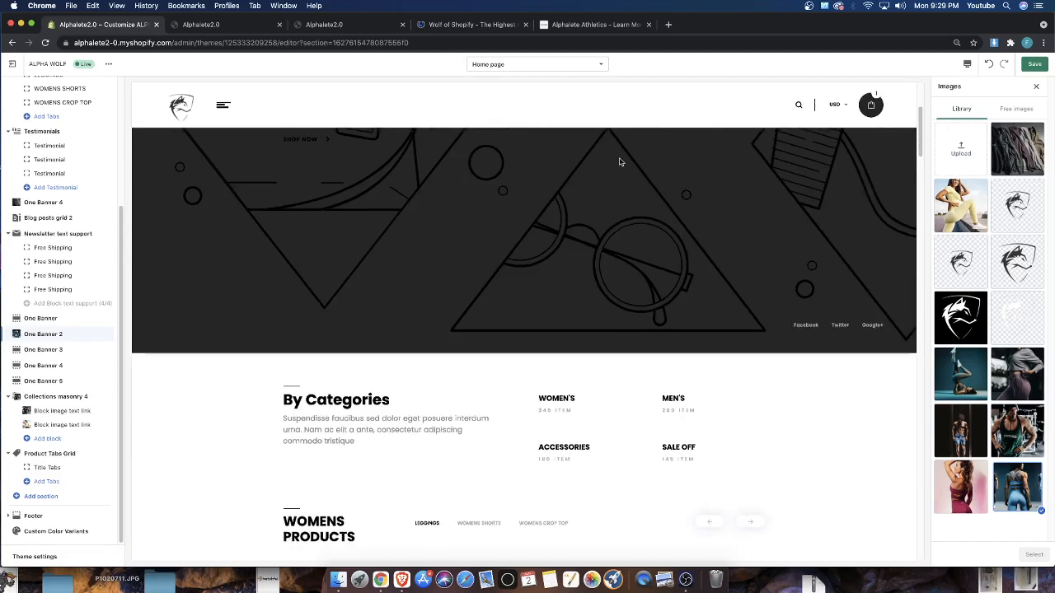
Save the theme changes, reload the home page preview, and check the One Banner 2 image
click(1043, 67)
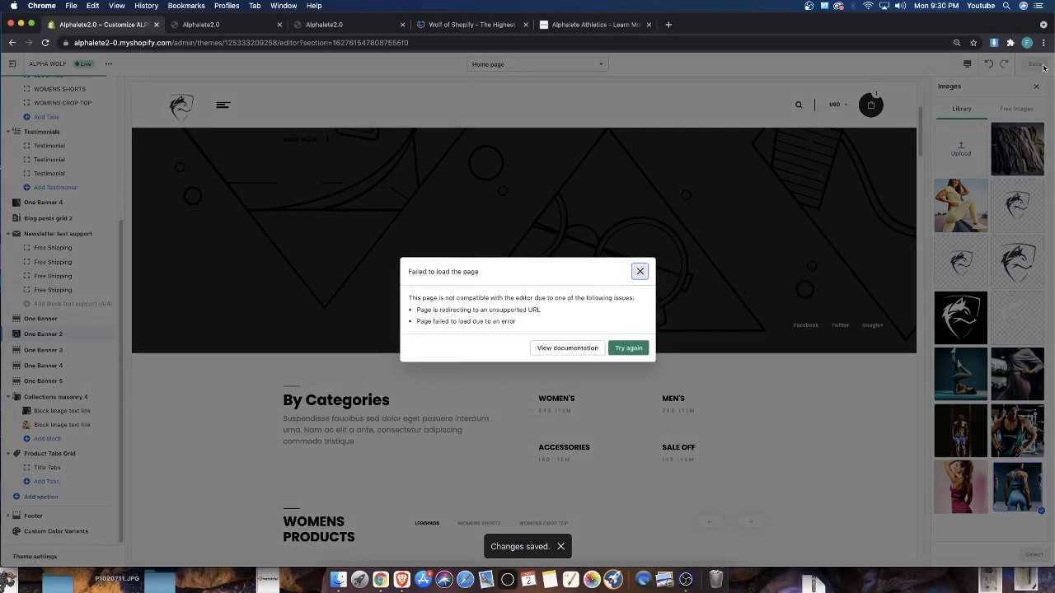
click(627, 351)
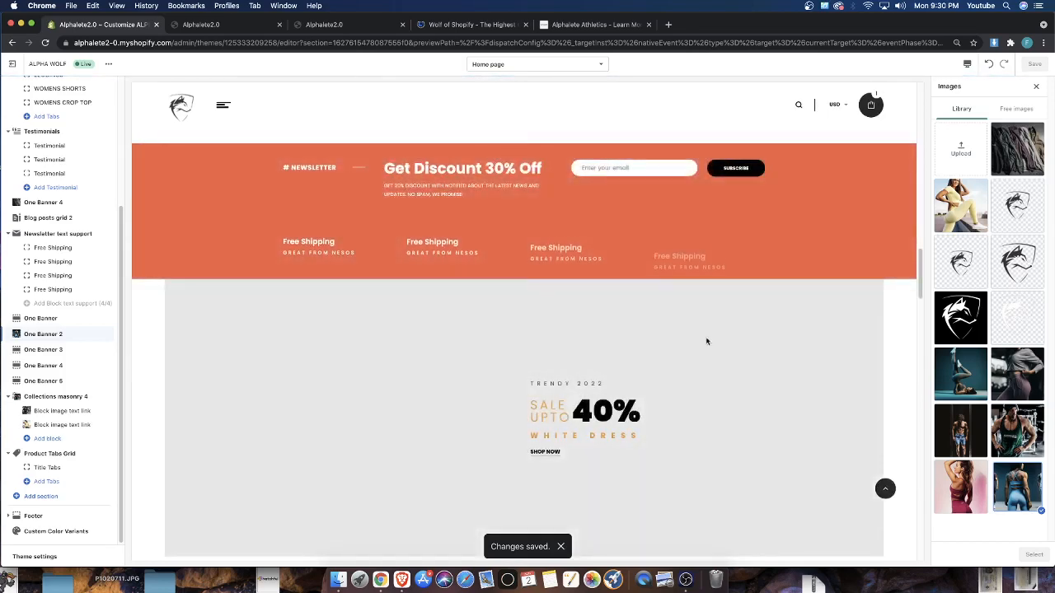
scroll(196, 154, down, 15)
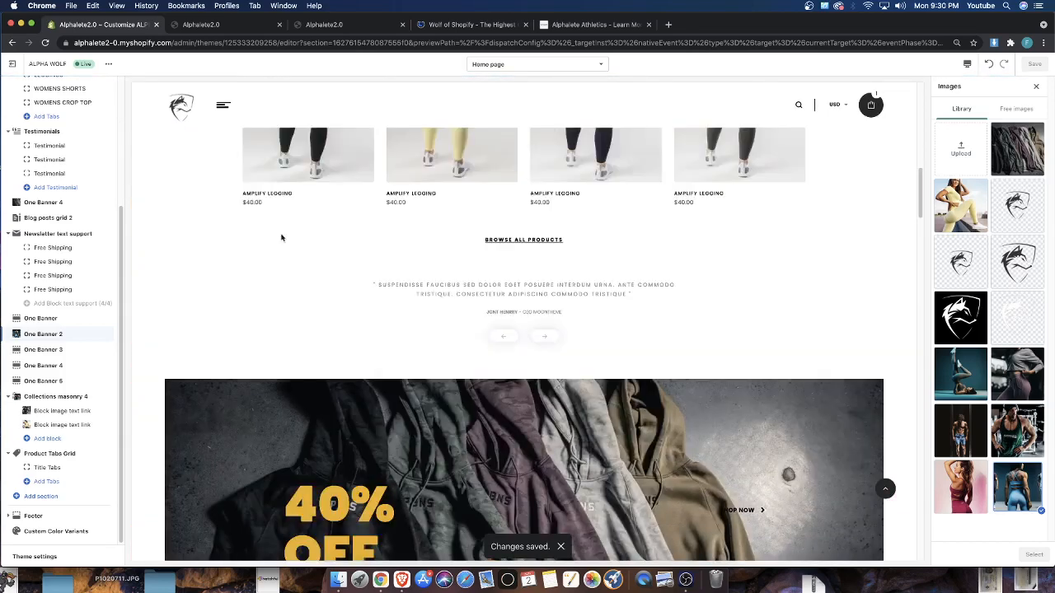
Leave and reopen the ALPHA WOLF theme editor, and review the home page preview between the clearance banner and the collection banners
click(12, 63)
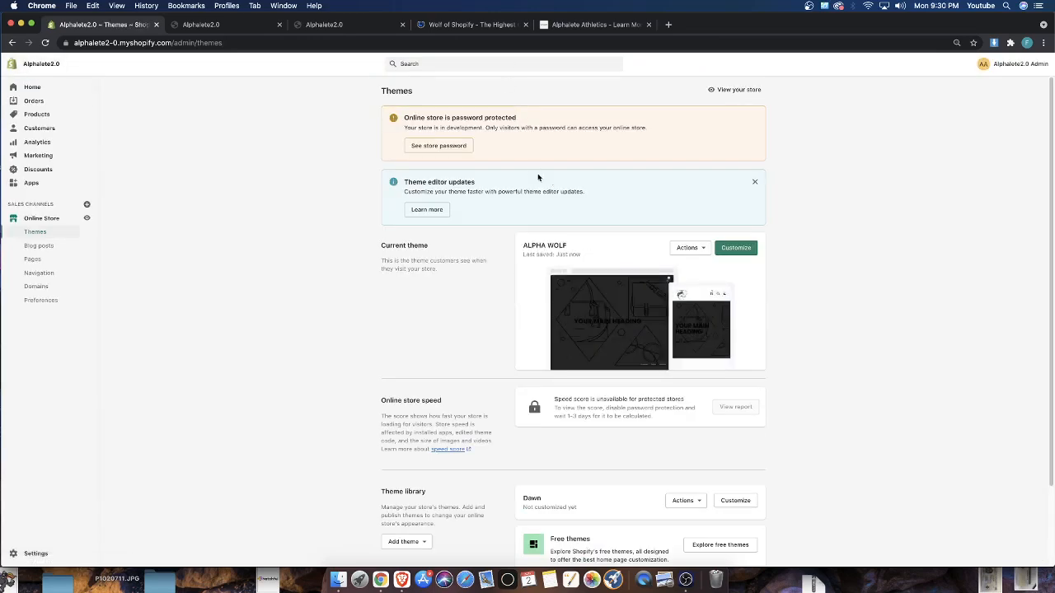
click(734, 248)
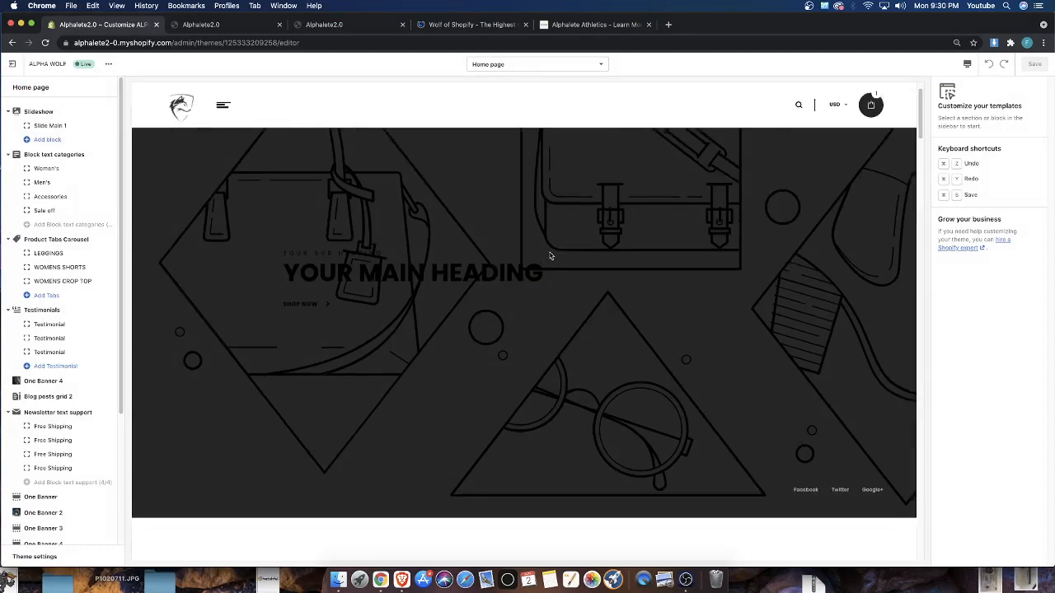
scroll(551, 256, down, 20)
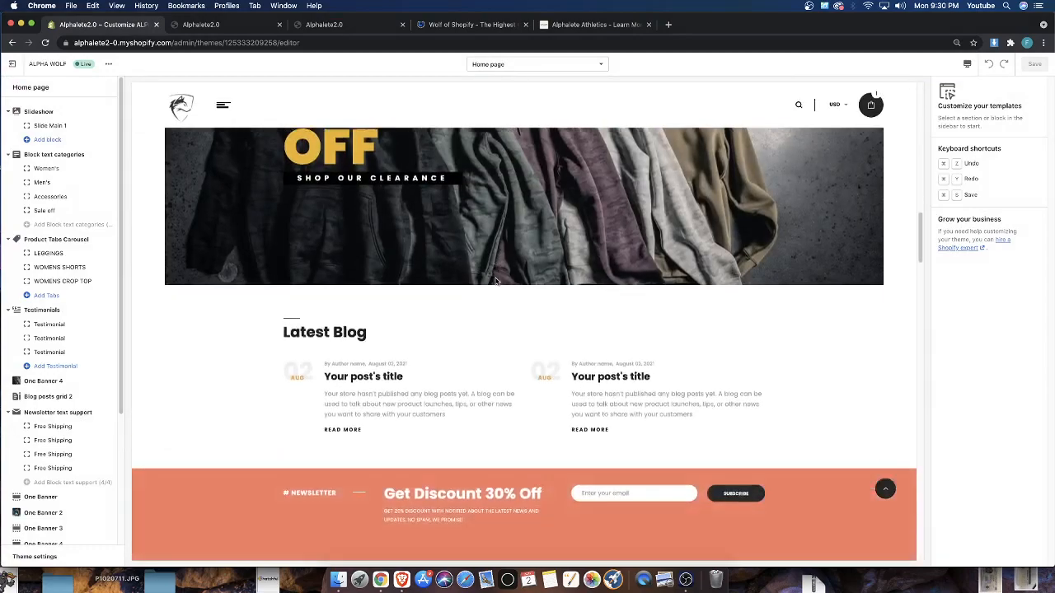
scroll(495, 280, down, 15)
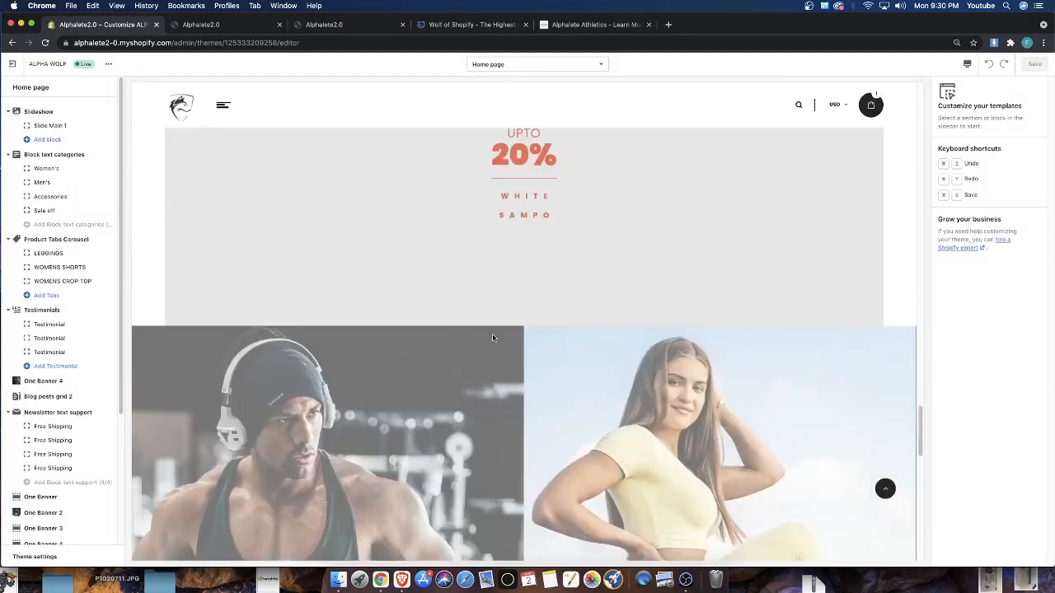
scroll(492, 338, down, 3)
scroll(445, 342, up, 2)
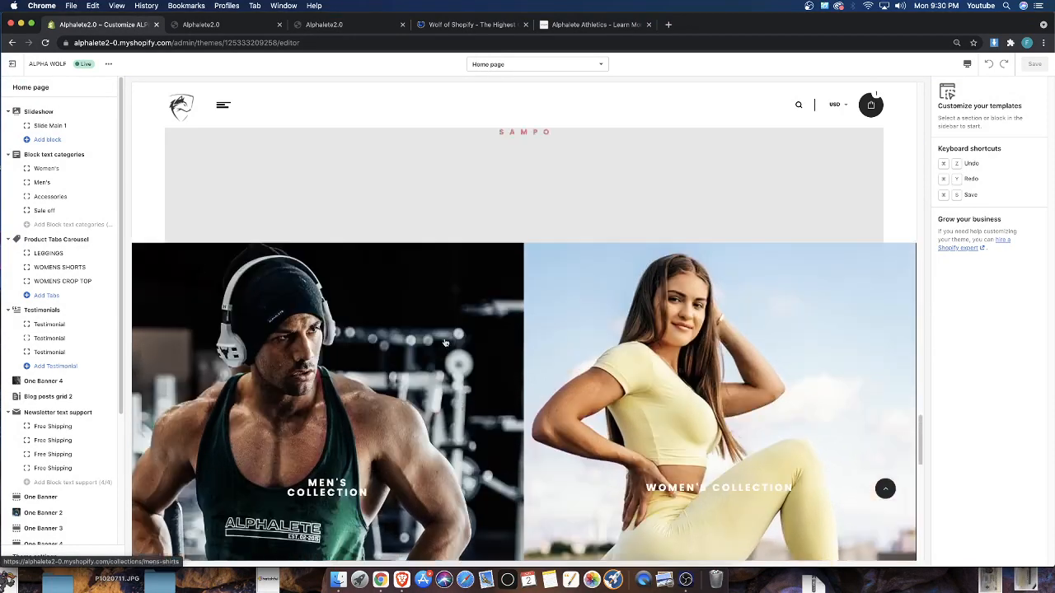
scroll(445, 342, up, 10)
scroll(583, 365, up, 10)
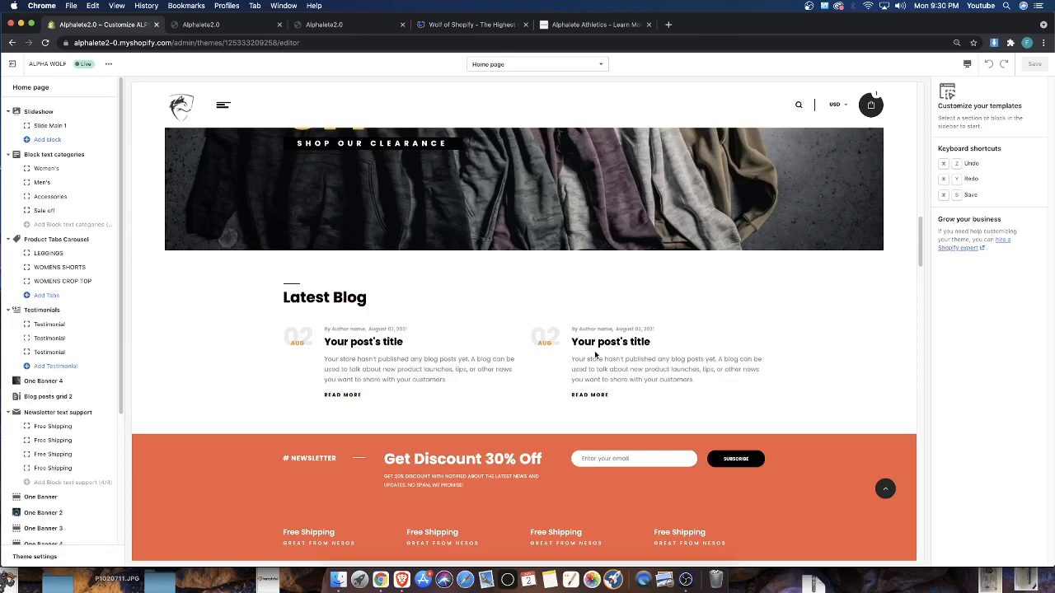
Examine the men's and women's collection banners and the New Arrivals products in the preview, down to the footer
scroll(586, 355, down, 12)
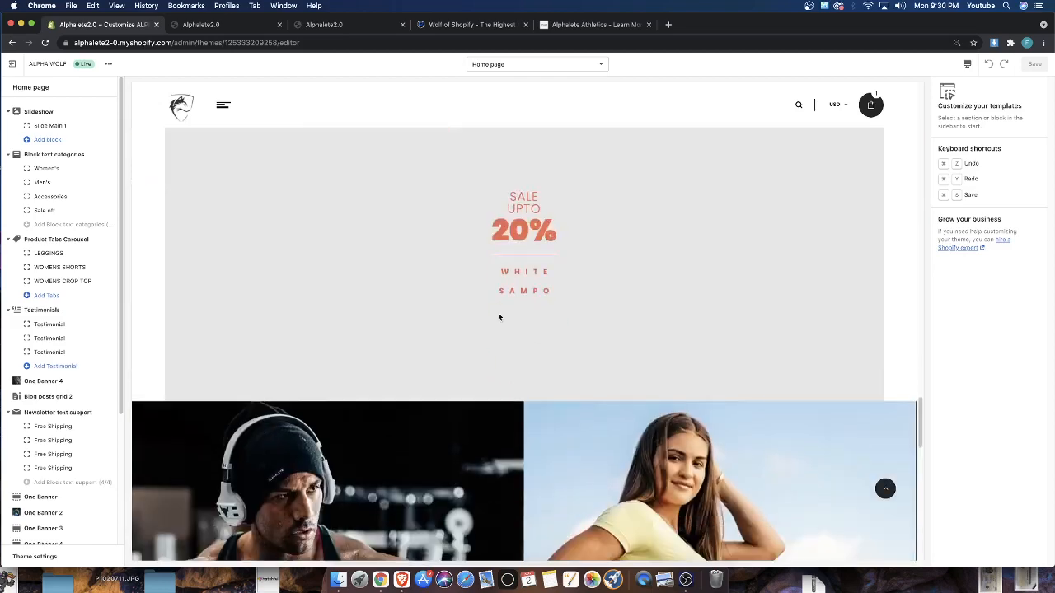
scroll(447, 290, down, 7)
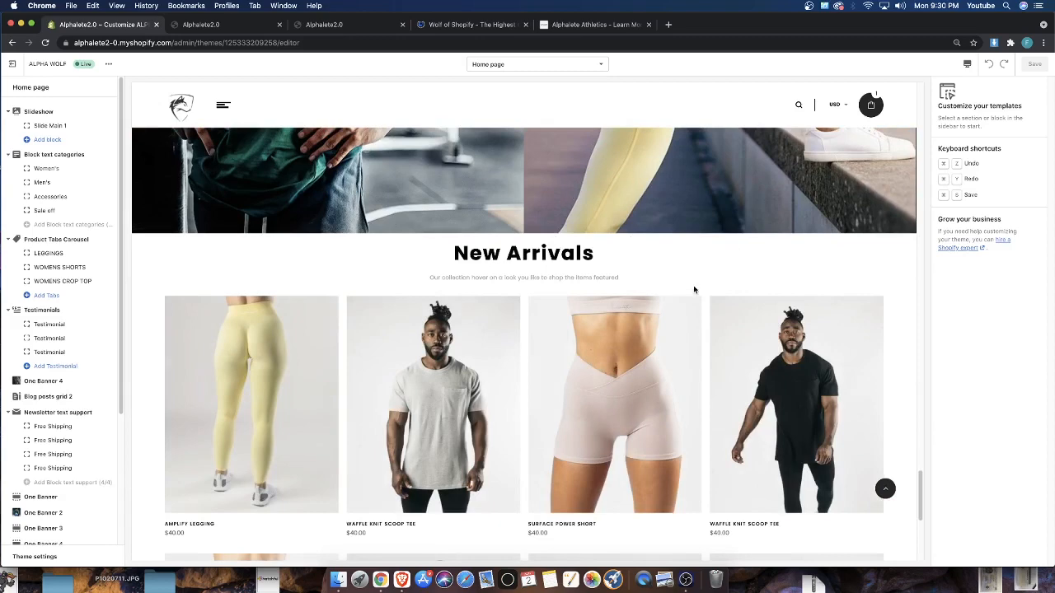
scroll(694, 290, up, 6)
scroll(518, 358, down, 3)
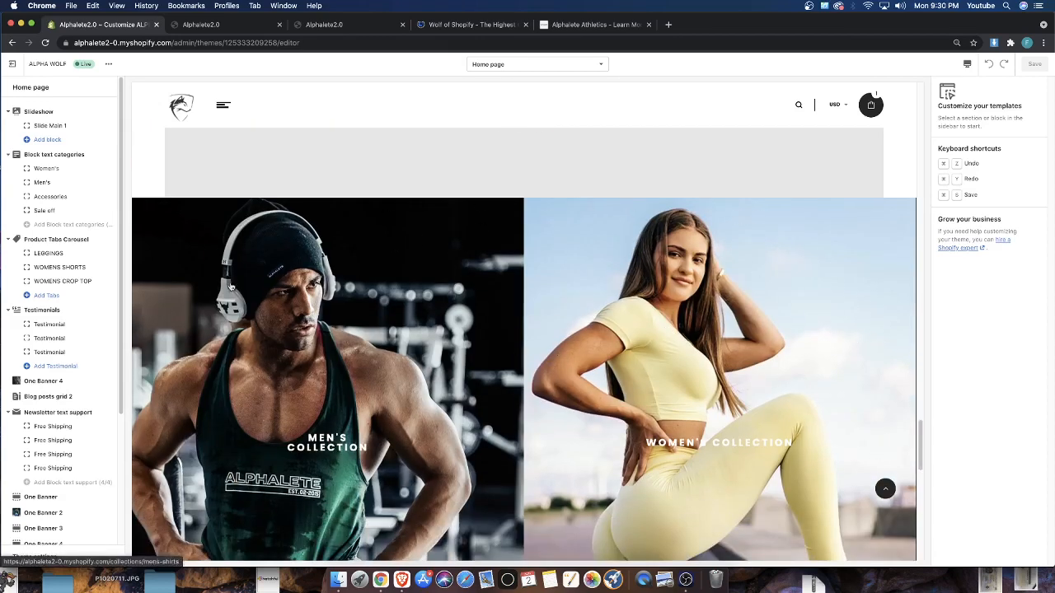
scroll(231, 286, down, 1)
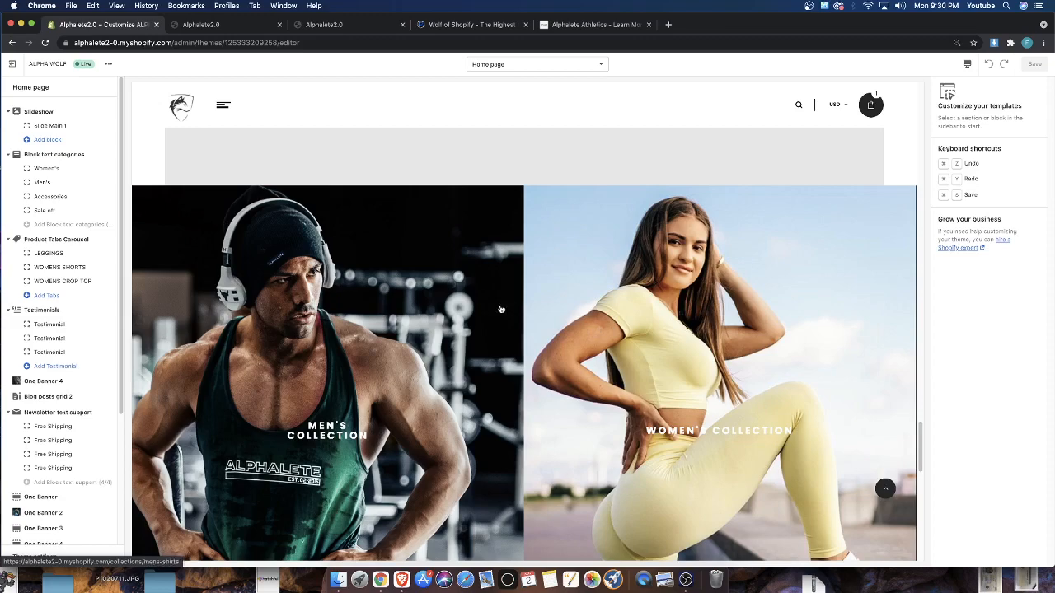
scroll(576, 284, down, 5)
scroll(577, 285, down, 5)
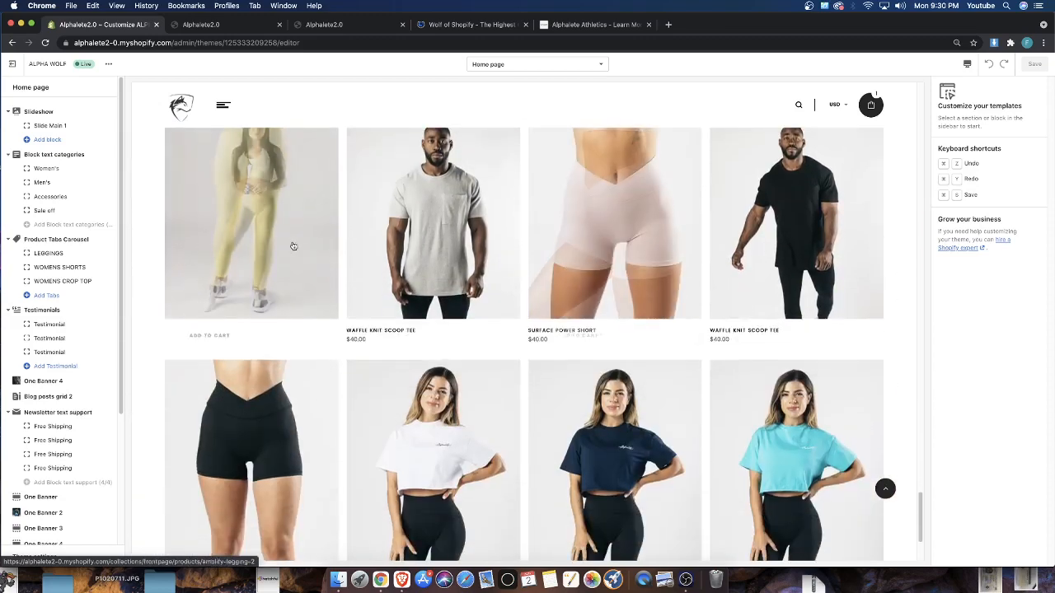
scroll(482, 423, down, 3)
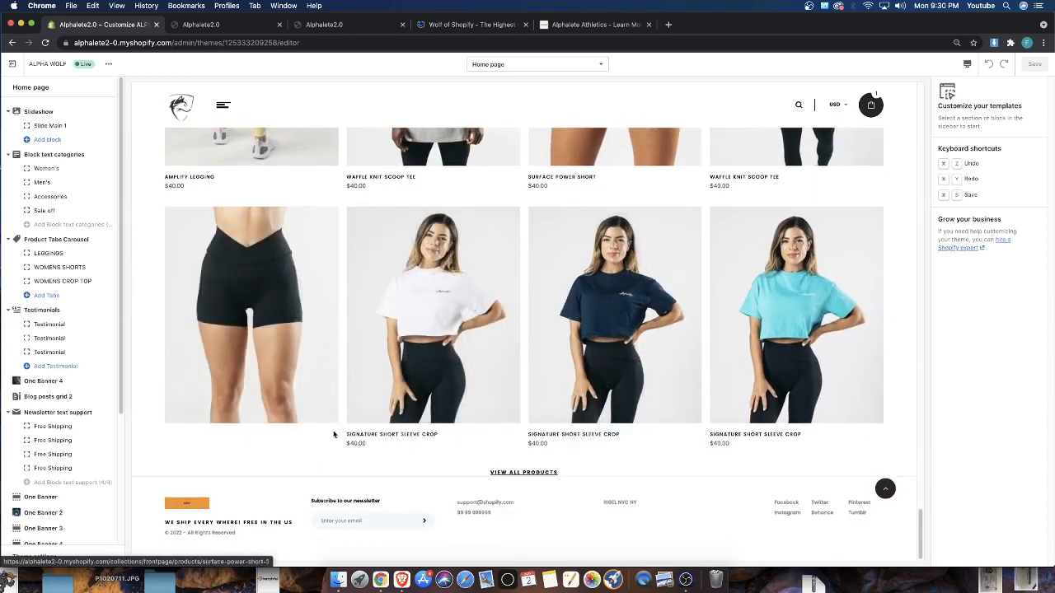
Review the home page preview from the footer up to the slideshow, rechecking the categories, clearance banner, Latest Blog and newsletter sections
scroll(504, 426, up, 20)
scroll(486, 429, up, 15)
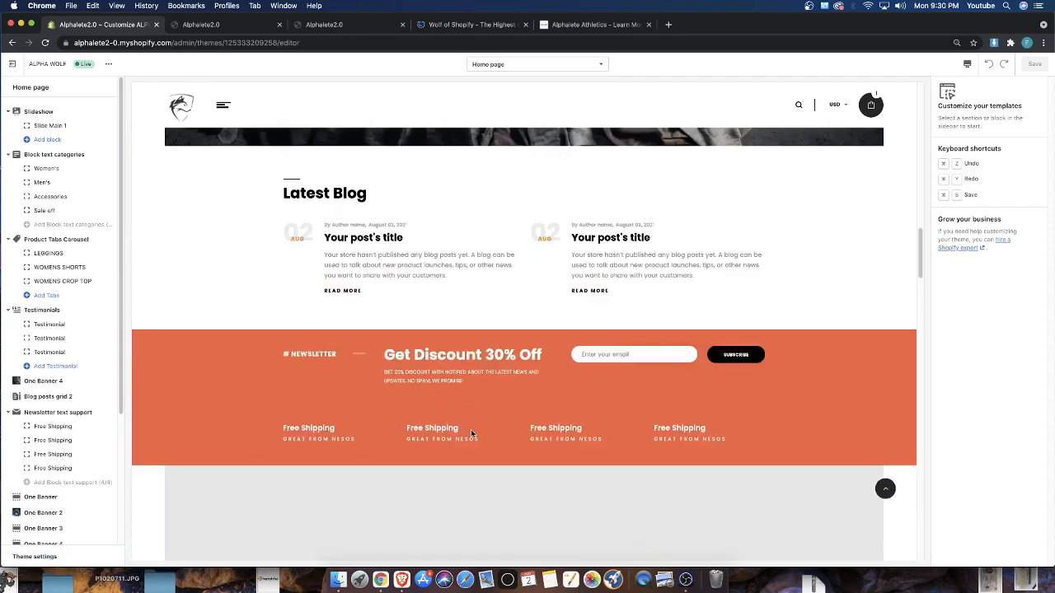
scroll(469, 435, up, 5)
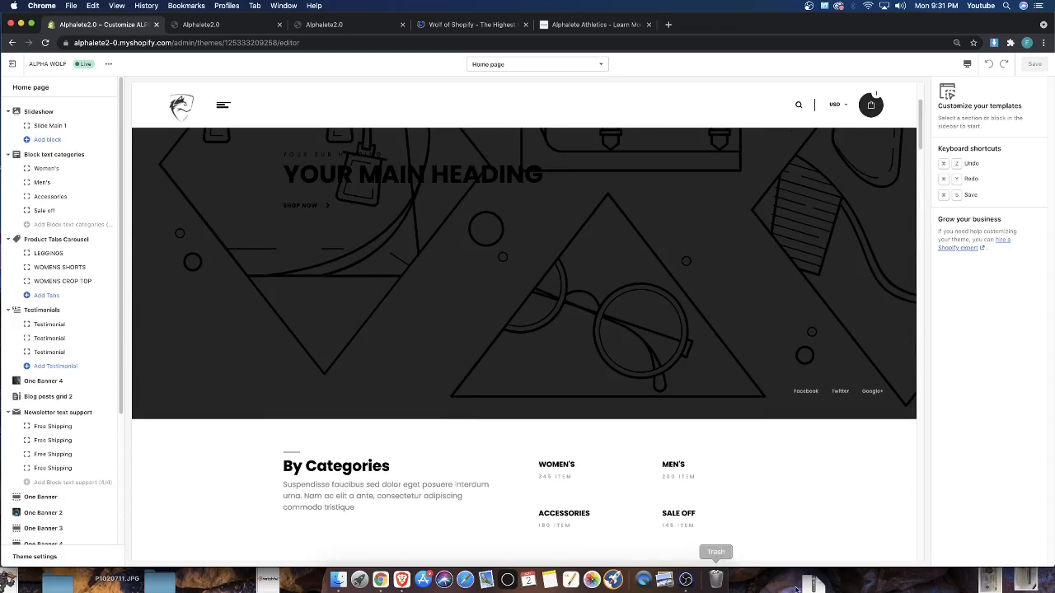
scroll(440, 324, up, 2)
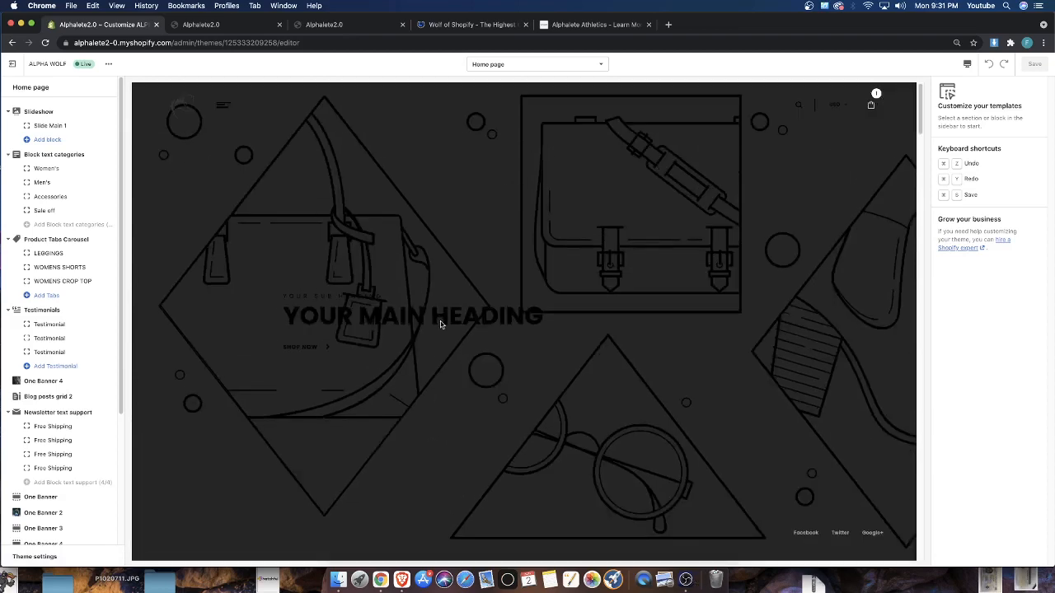
scroll(439, 322, down, 10)
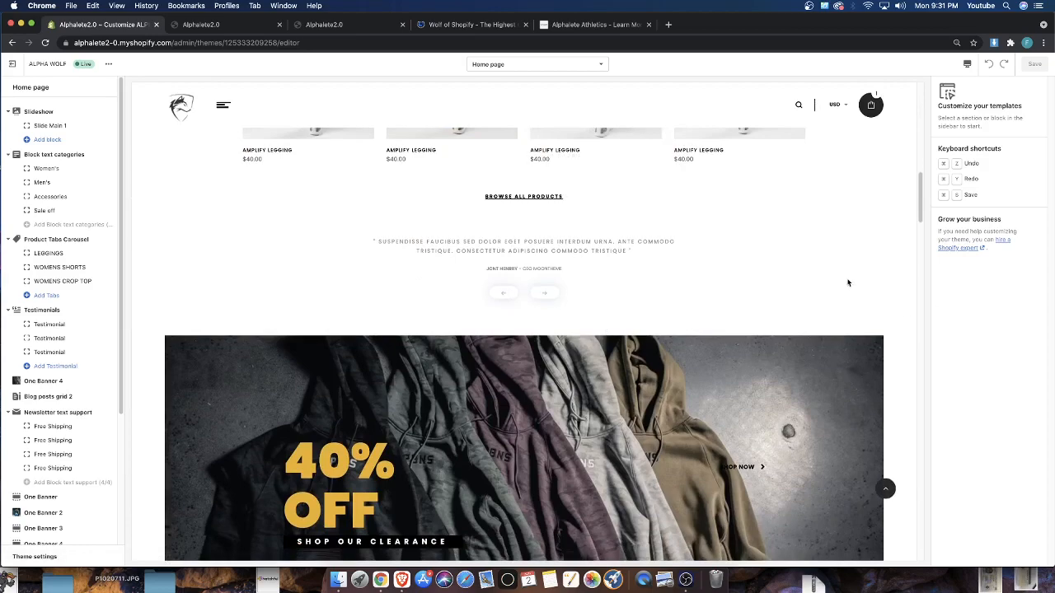
scroll(848, 283, down, 3)
scroll(848, 283, down, 5)
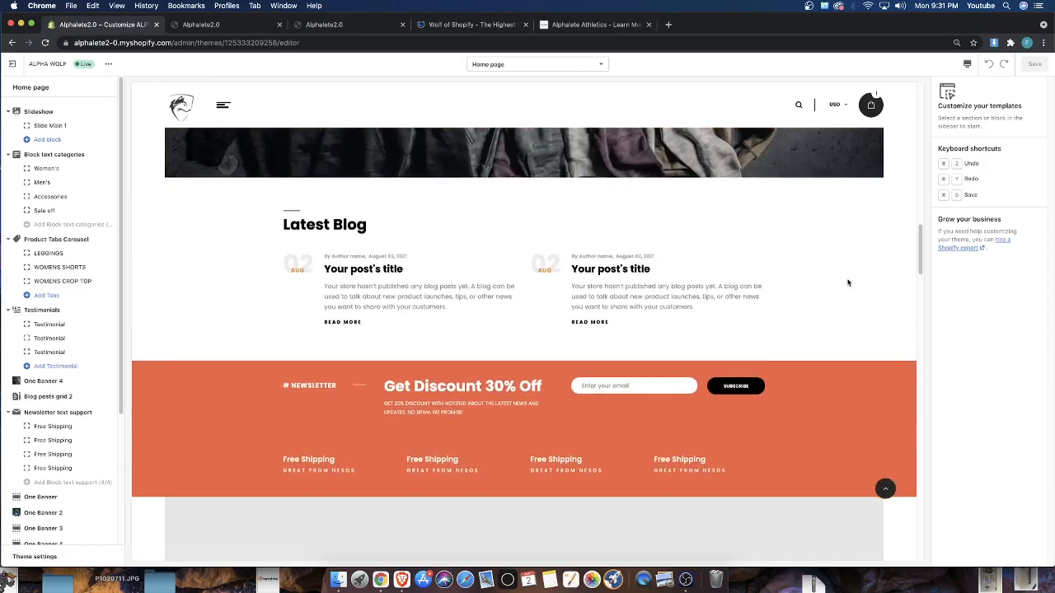
scroll(848, 283, up, 6)
scroll(848, 282, up, 6)
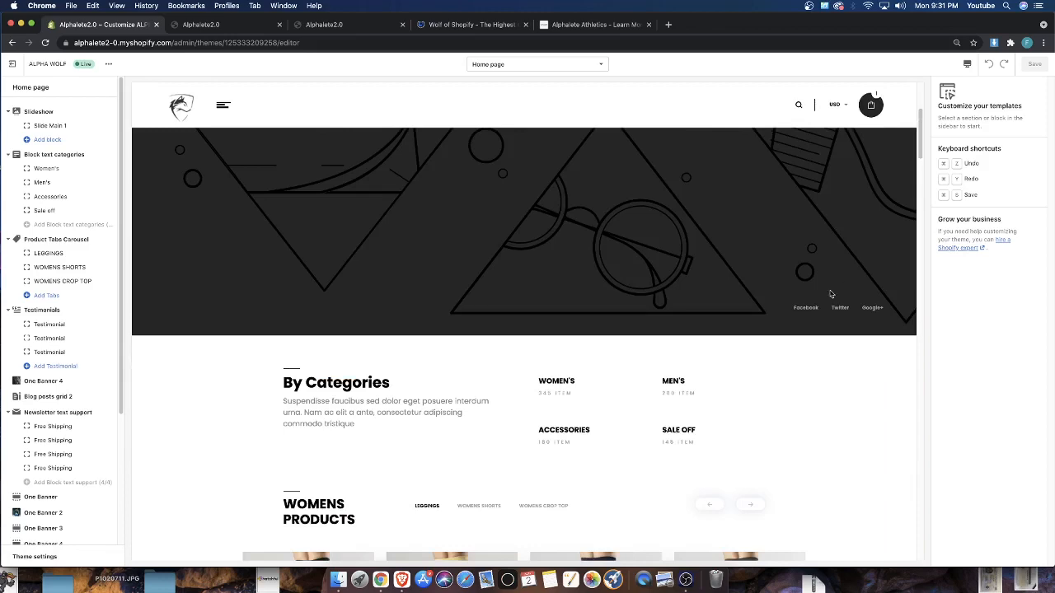
scroll(806, 346, down, 2)
scroll(803, 343, up, 4)
scroll(803, 344, up, 2)
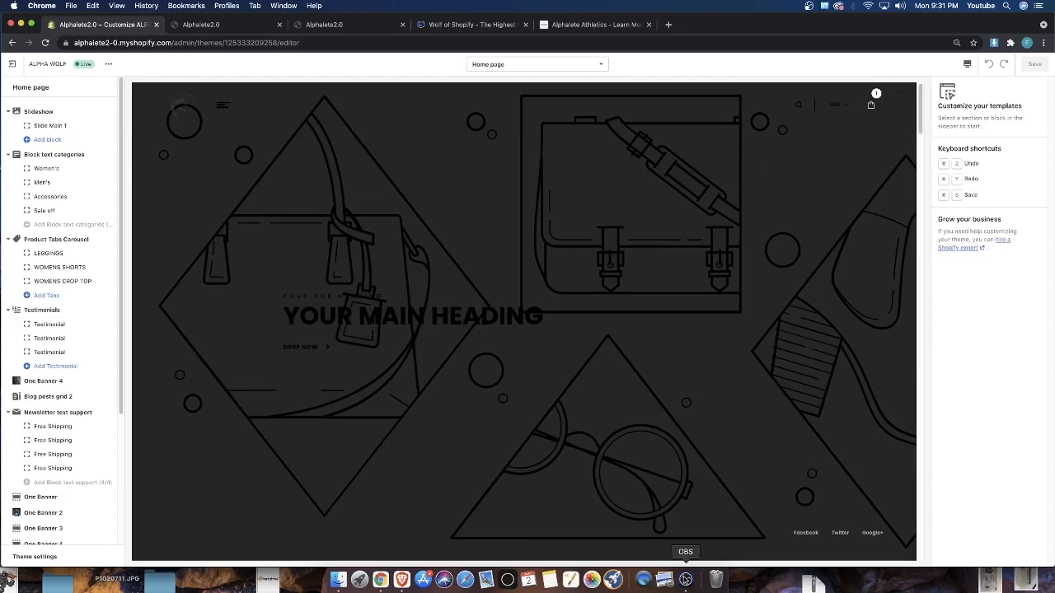
click(685, 579)
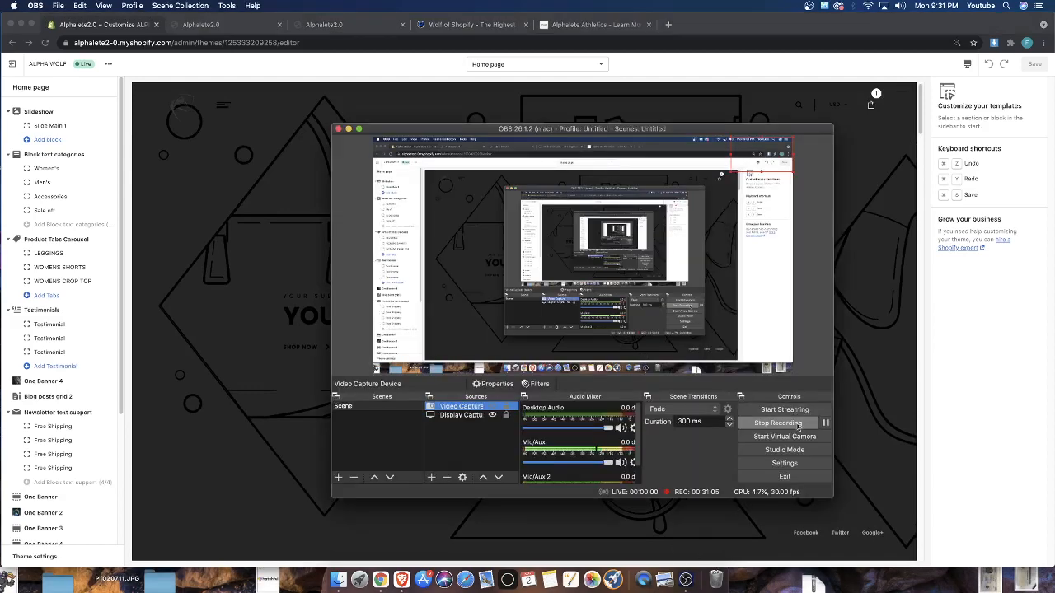